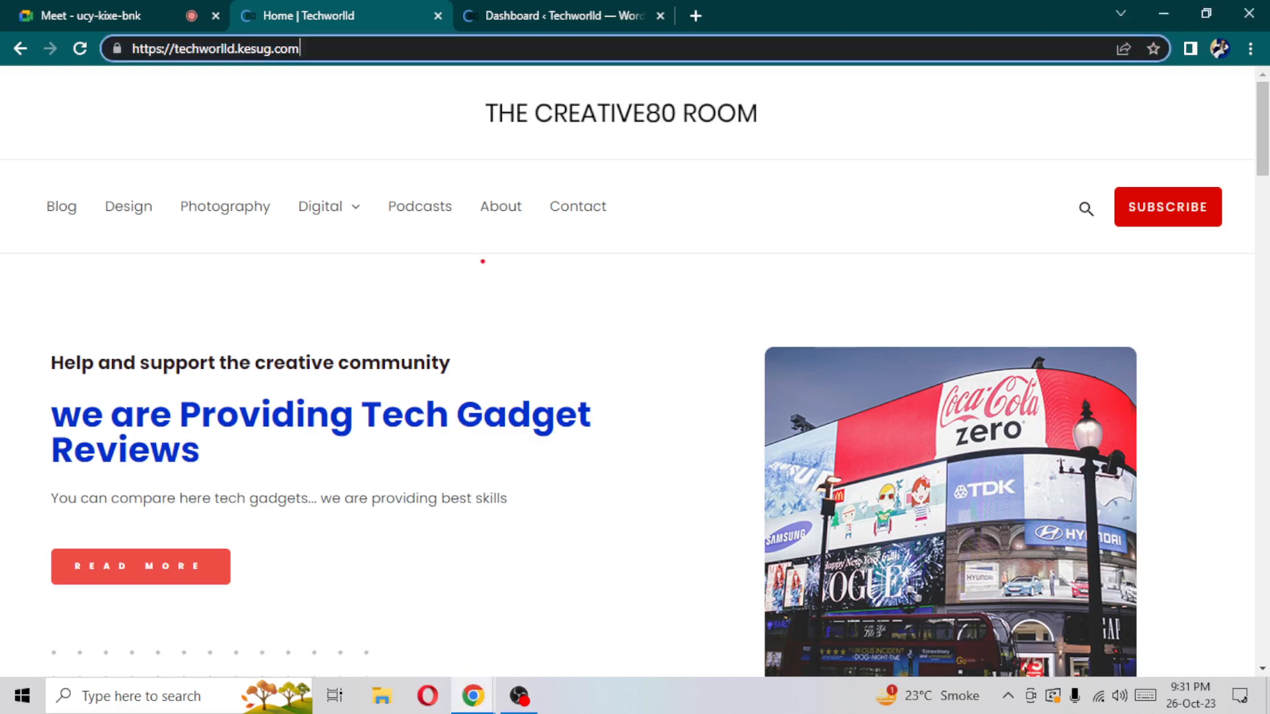
{"action": "mouse_move", "coordinate": [496, 259]}
{"action": "left_mouse_down"}
{"action": "mouse_move", "coordinate": [675, 226]}
{"action": "mouse_move", "coordinate": [338, 137]}
{"action": "mouse_move", "coordinate": [22, 183]}
{"action": "mouse_move", "coordinate": [242, 301]}
{"action": "mouse_move", "coordinate": [511, 288]}
{"action": "mouse_move", "coordinate": [549, 266]}
{"action": "left_mouse_up"}
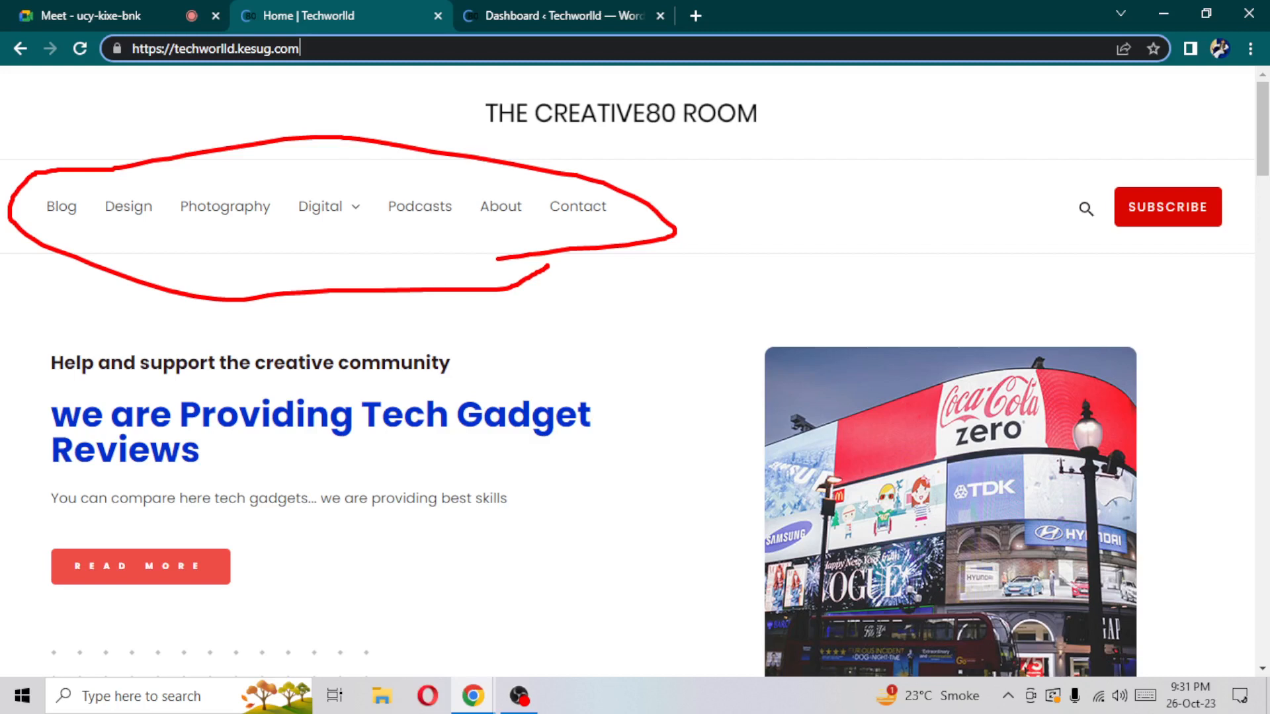
{"action": "mouse_move", "coordinate": [19, 409]}
{"action": "left_mouse_down"}
{"action": "mouse_move", "coordinate": [37, 420]}
{"action": "mouse_move", "coordinate": [69, 395]}
{"action": "left_mouse_up"}
{"action": "left_click_drag", "start_coordinate": [45, 517], "coordinate": [182, 512]}
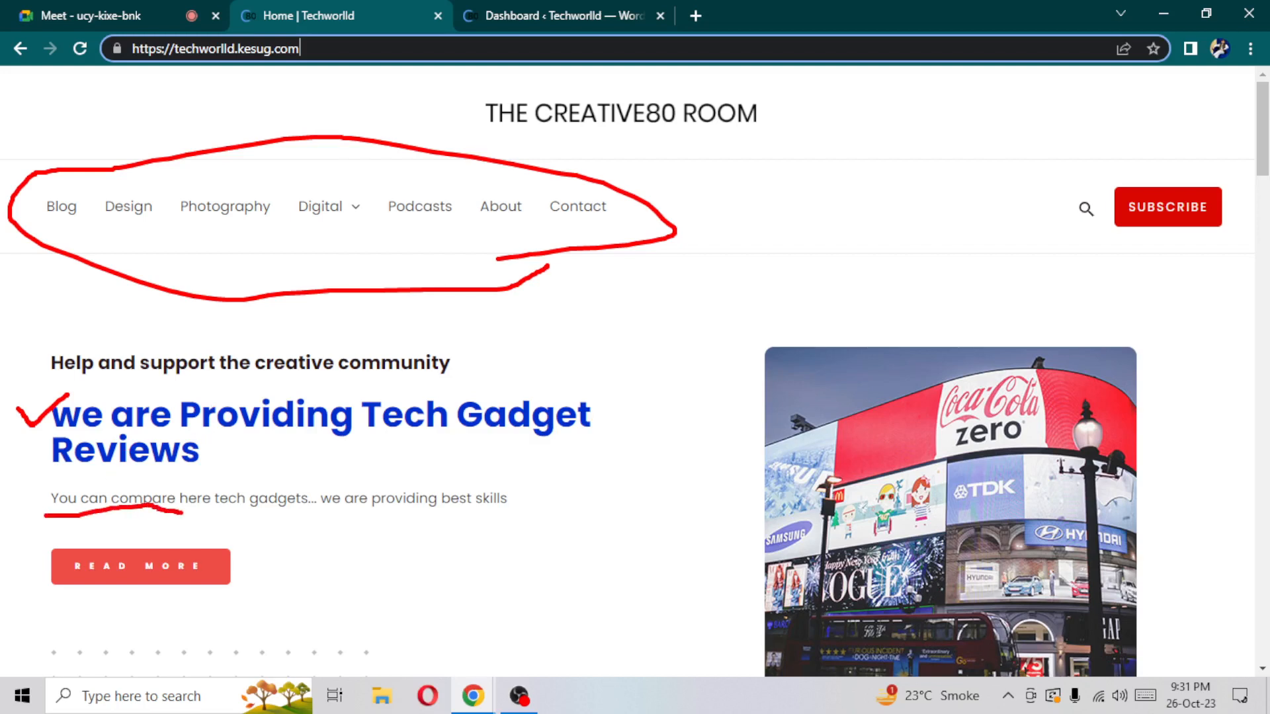
{"action": "left_click_drag", "start_coordinate": [518, 508], "coordinate": [622, 500]}
{"action": "mouse_move", "coordinate": [242, 566]}
{"action": "left_mouse_down"}
{"action": "mouse_move", "coordinate": [250, 577]}
{"action": "mouse_move", "coordinate": [271, 553]}
{"action": "left_mouse_up"}
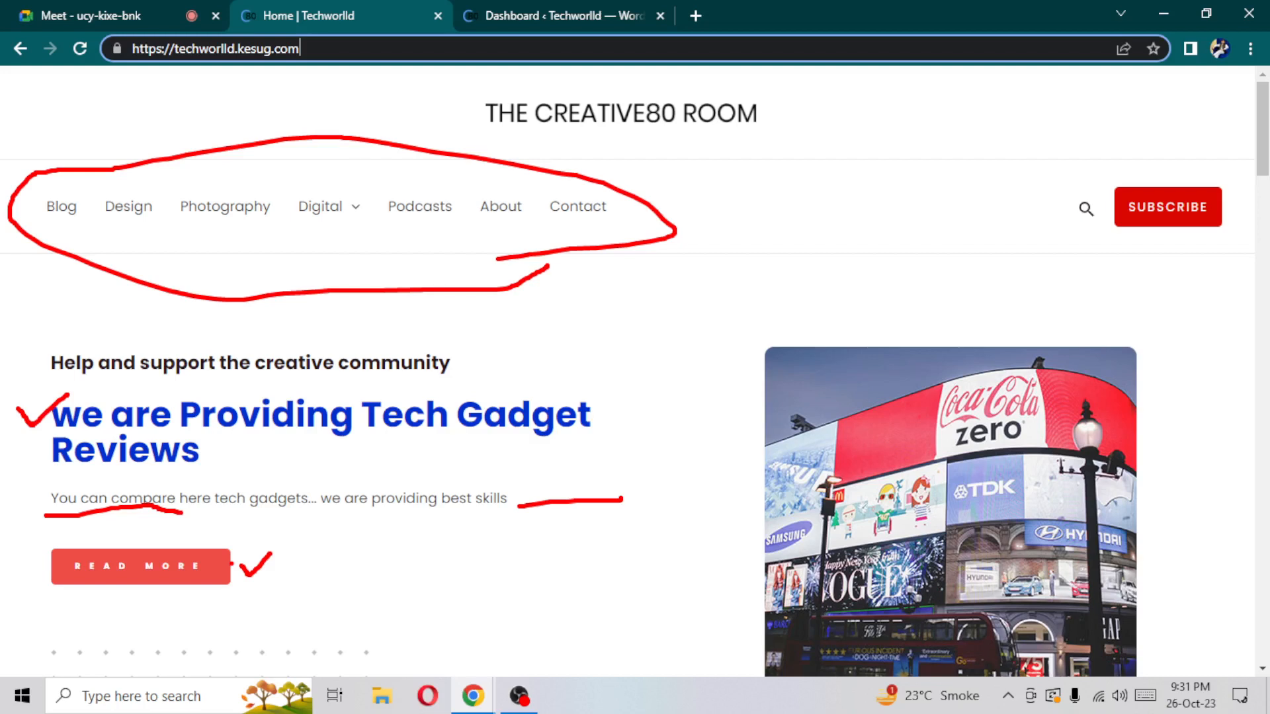
{"action": "key", "text": "Escape"}
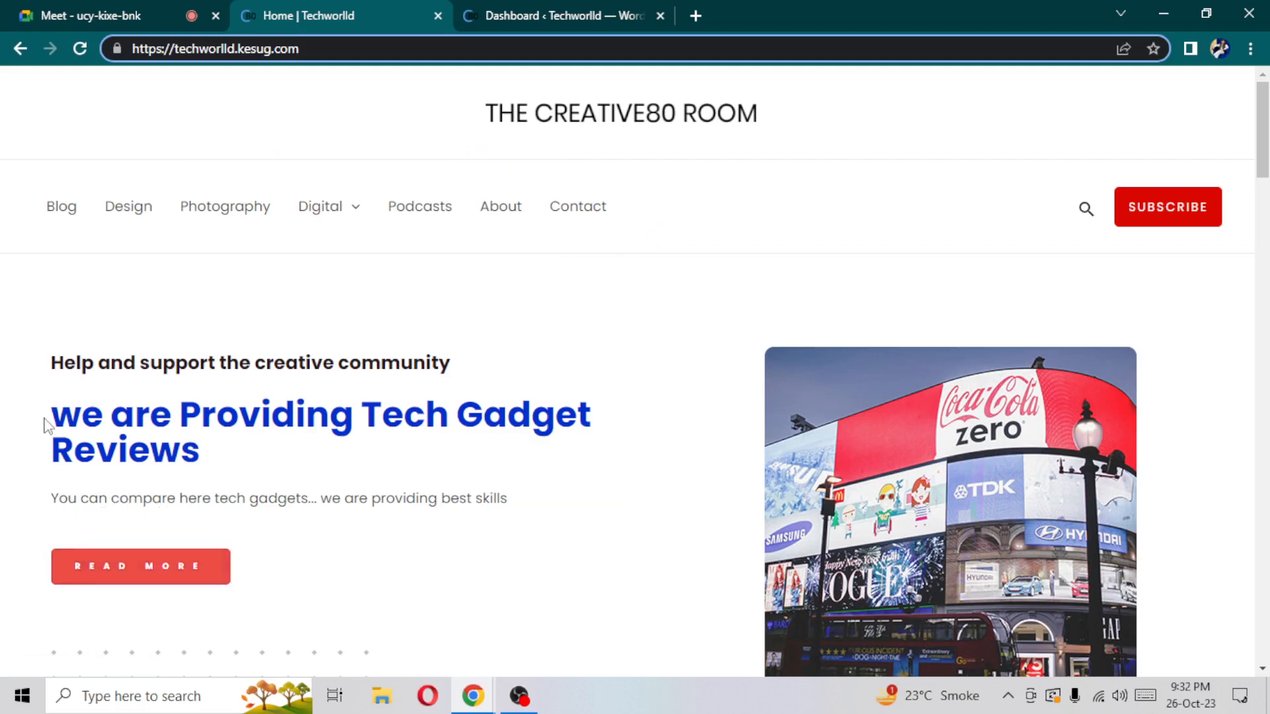
Open the site's Blog page and look through its content and footer
{"action": "left_click", "coordinate": [63, 213]}
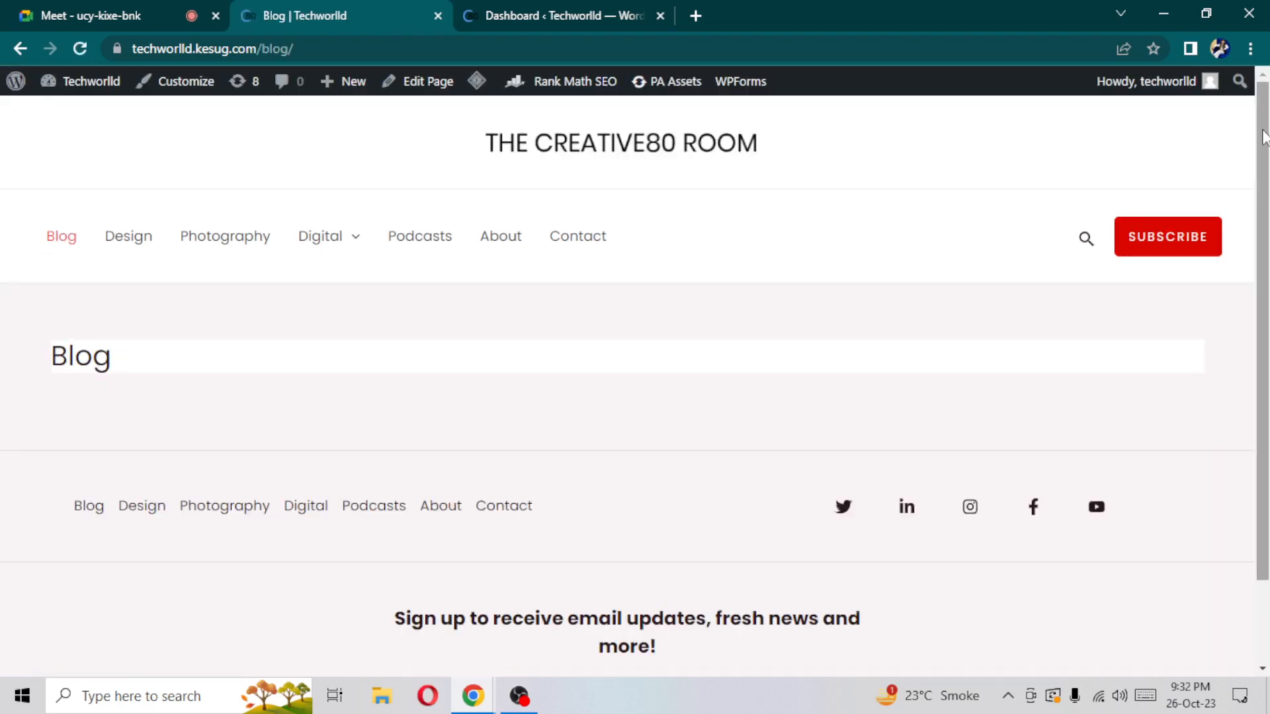
{"action": "scroll", "coordinate": [1111, 170], "scroll_direction": "down", "scroll_amount": 2}
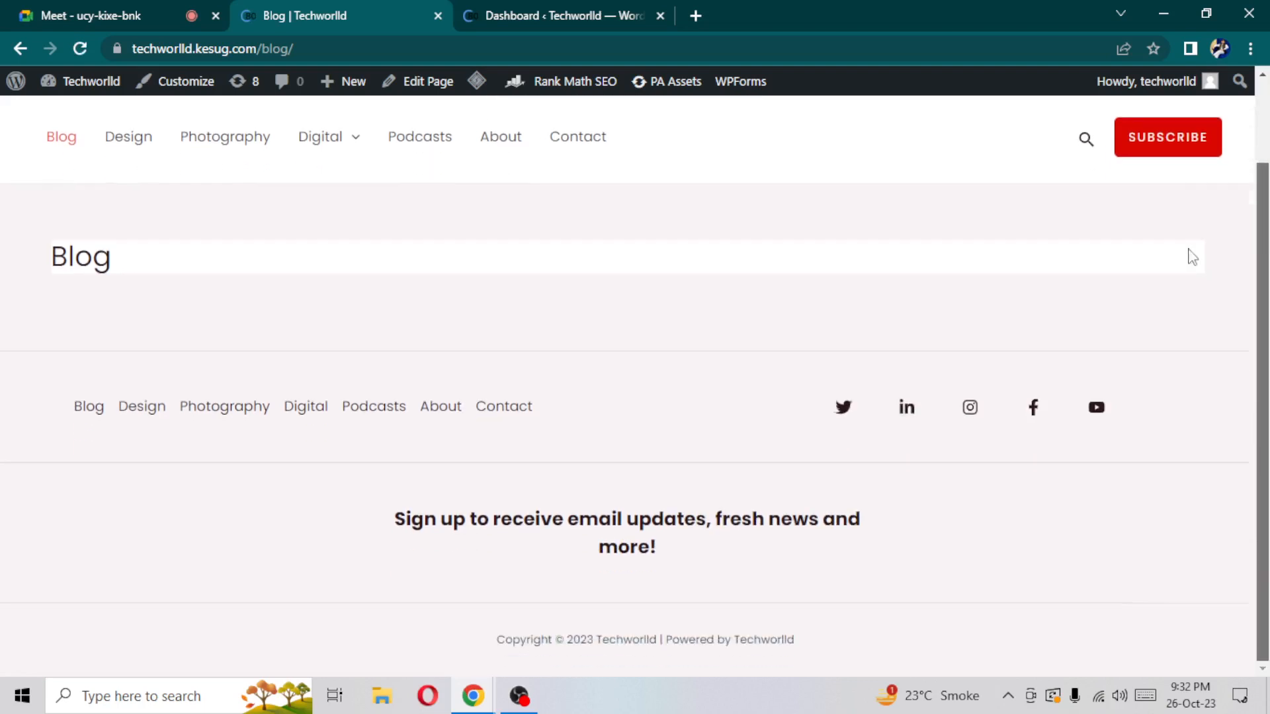
{"action": "left_click_drag", "start_coordinate": [477, 520], "coordinate": [794, 550]}
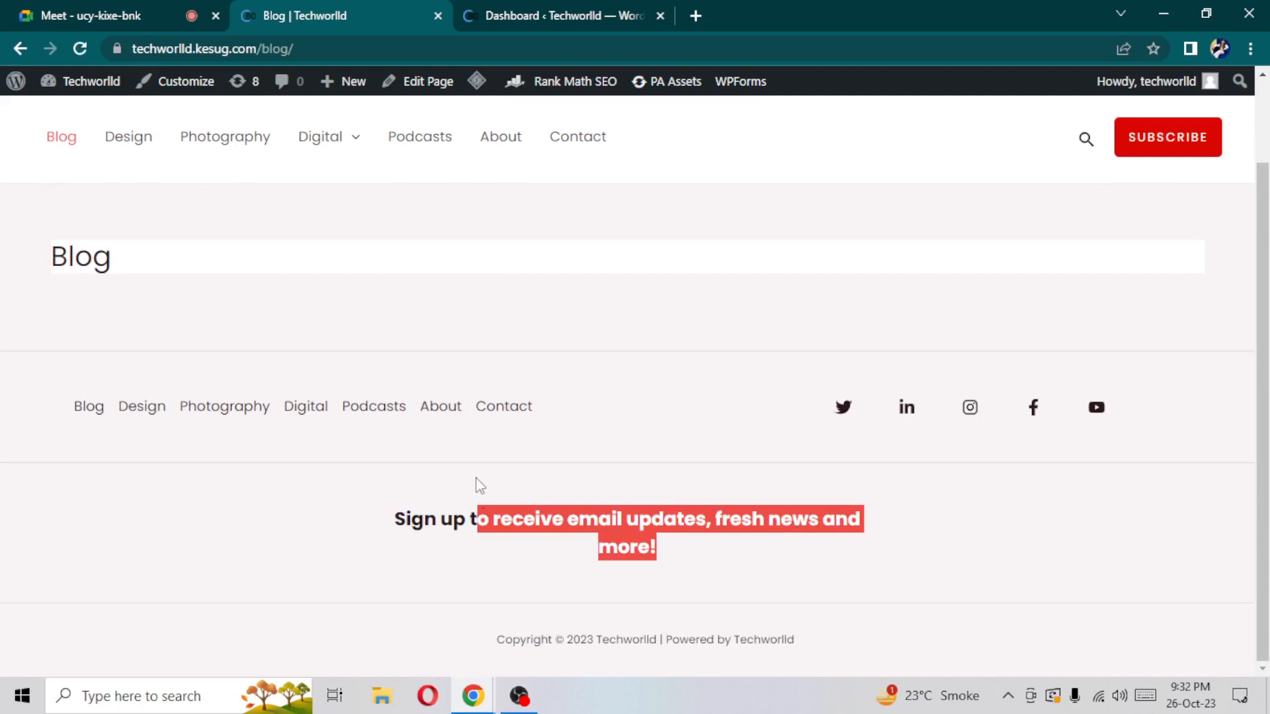
{"action": "left_click", "coordinate": [197, 310]}
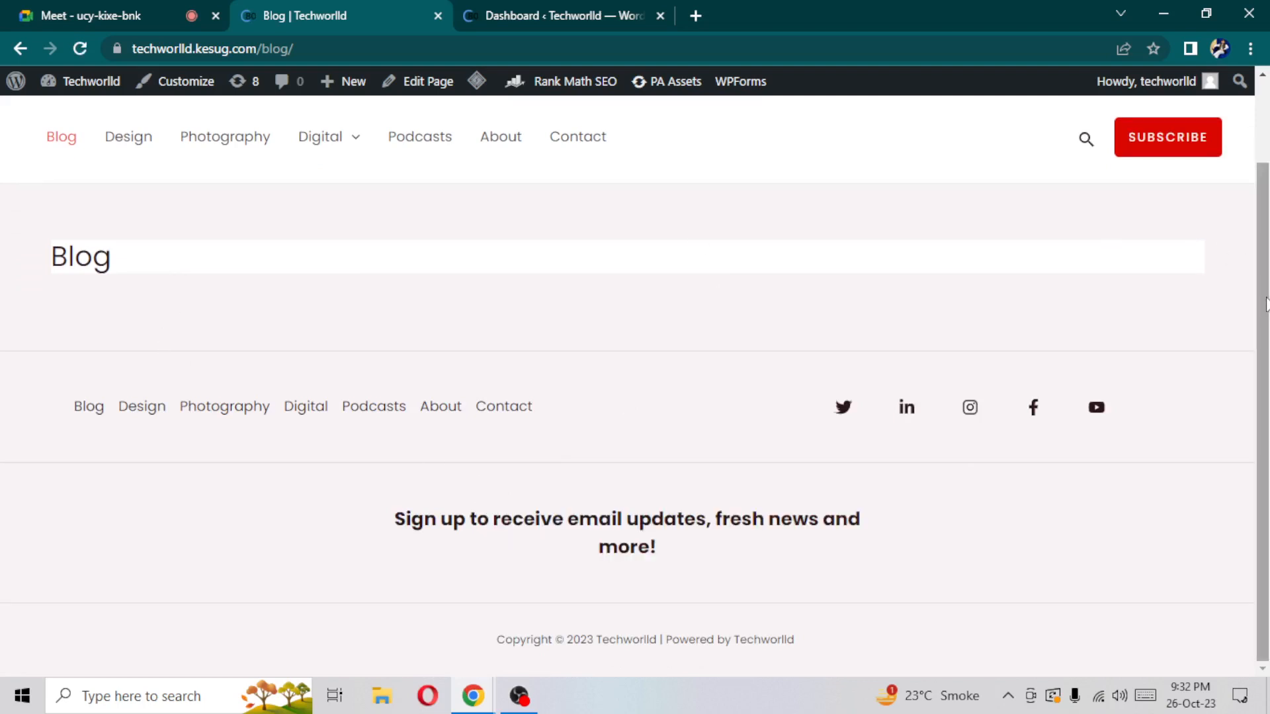
{"action": "scroll", "coordinate": [1249, 187], "scroll_direction": "up", "scroll_amount": 2}
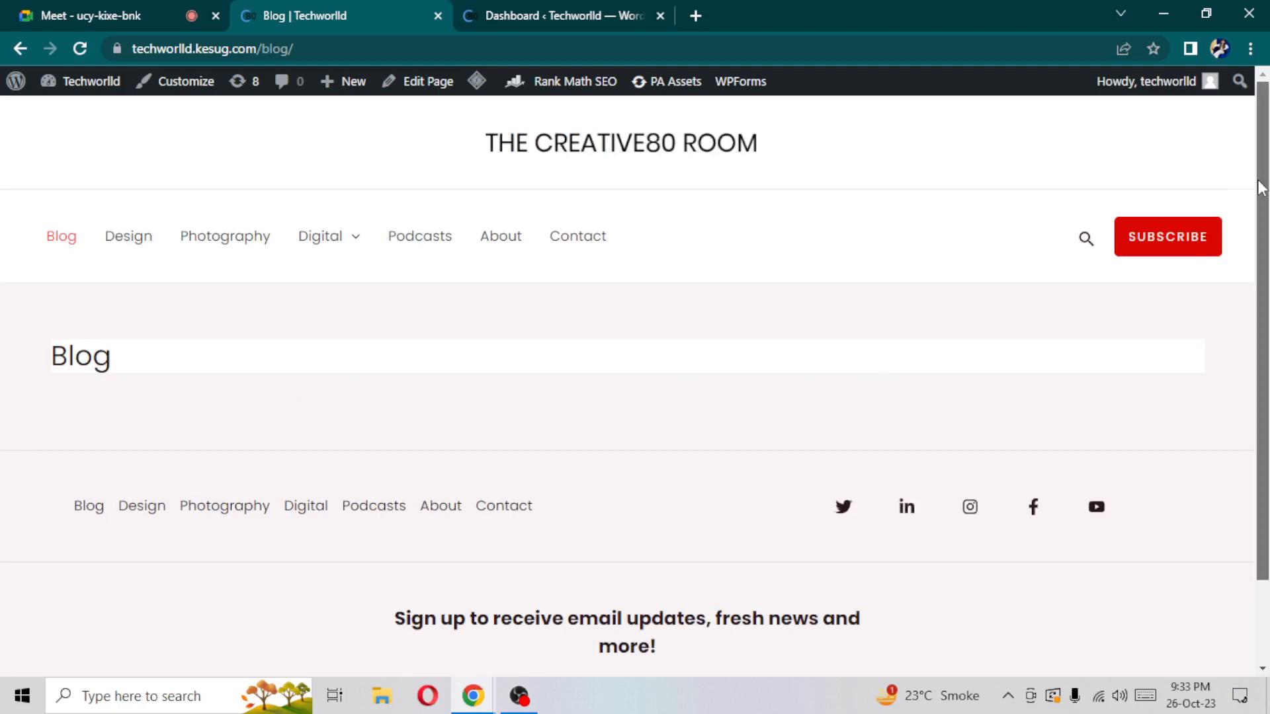
{"action": "scroll", "coordinate": [1262, 331], "scroll_direction": "down", "scroll_amount": 2}
{"action": "scroll", "coordinate": [1263, 330], "scroll_direction": "up", "scroll_amount": 2}
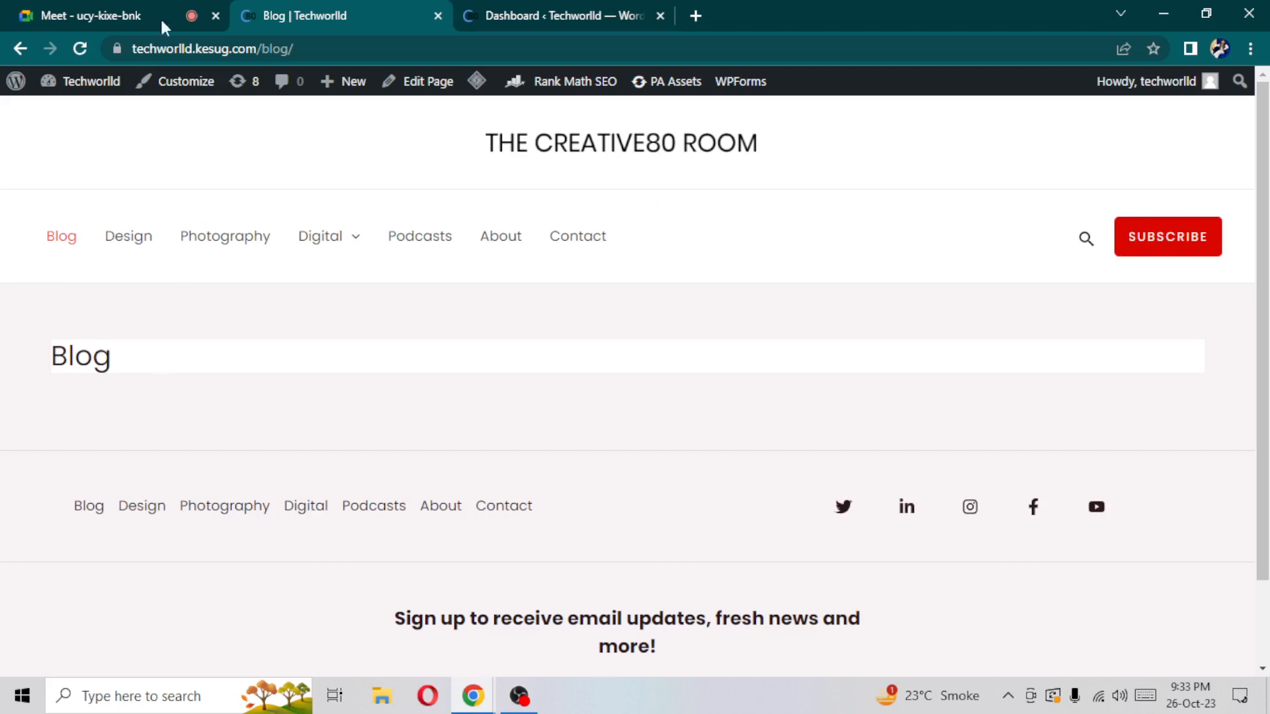
Switch to the WordPress dashboard, list all pages and open the Blog page for editing
{"action": "left_click", "coordinate": [572, 8]}
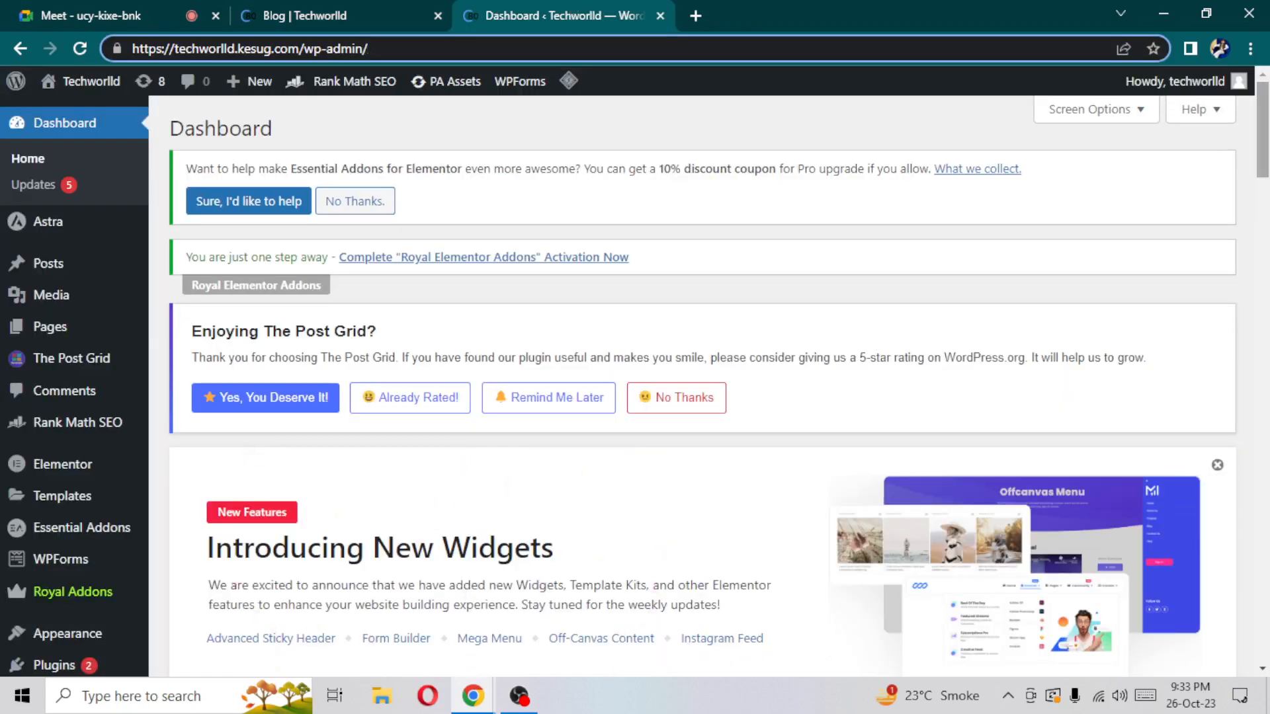
{"action": "mouse_move", "coordinate": [1263, 139]}
{"action": "left_mouse_down"}
{"action": "mouse_move", "coordinate": [1263, 450]}
{"action": "mouse_move", "coordinate": [1263, 139]}
{"action": "left_mouse_up"}
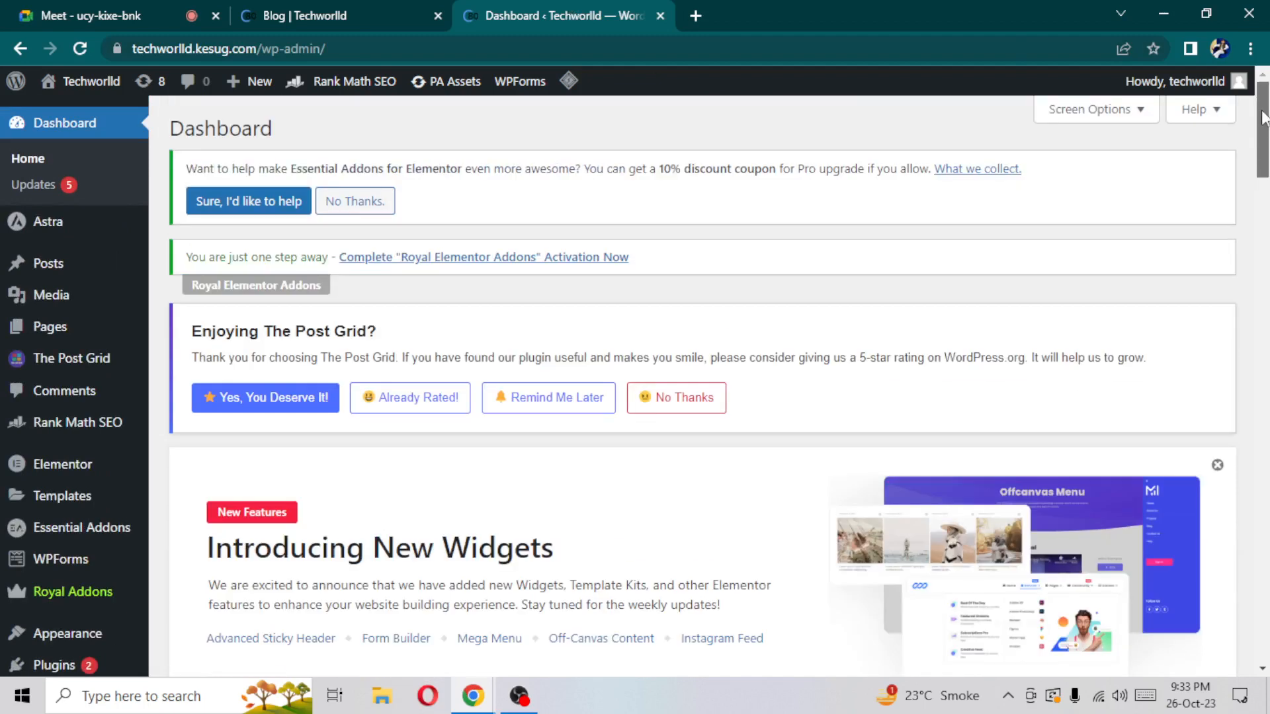
{"action": "left_click", "coordinate": [61, 326]}
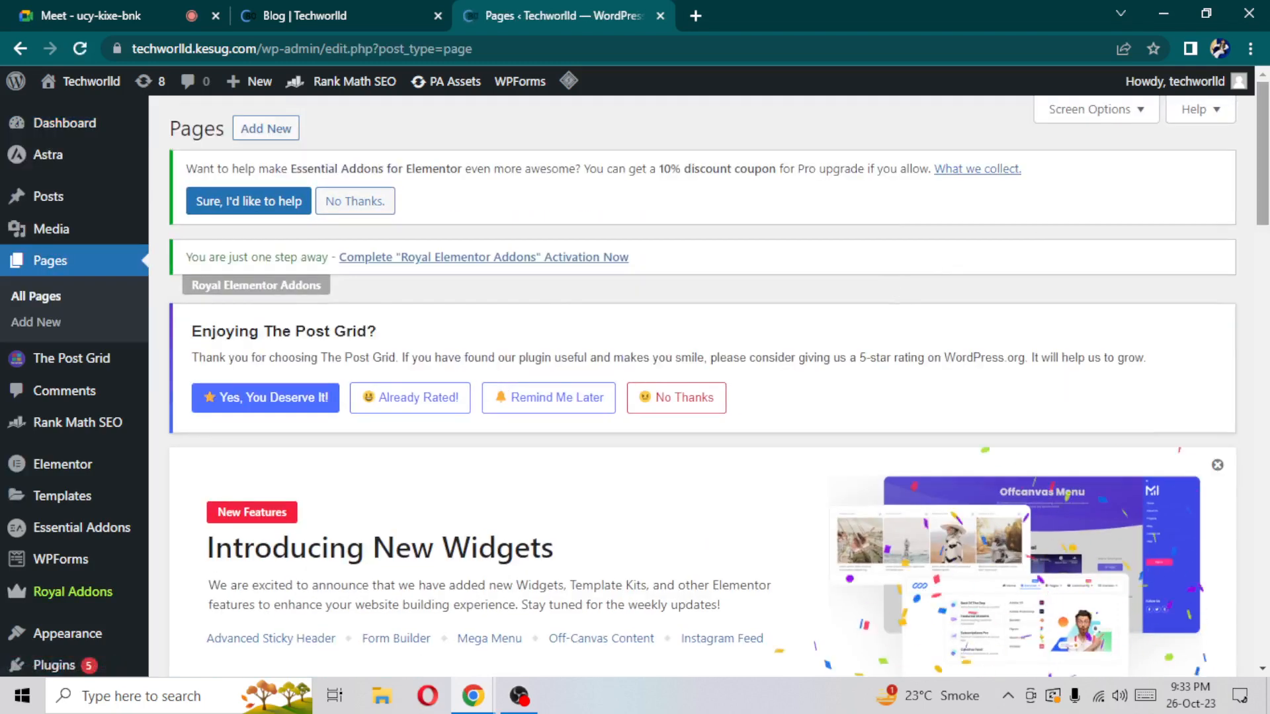
{"action": "scroll", "coordinate": [893, 289], "scroll_direction": "down", "scroll_amount": 10}
{"action": "scroll", "coordinate": [892, 289], "scroll_direction": "down", "scroll_amount": 9}
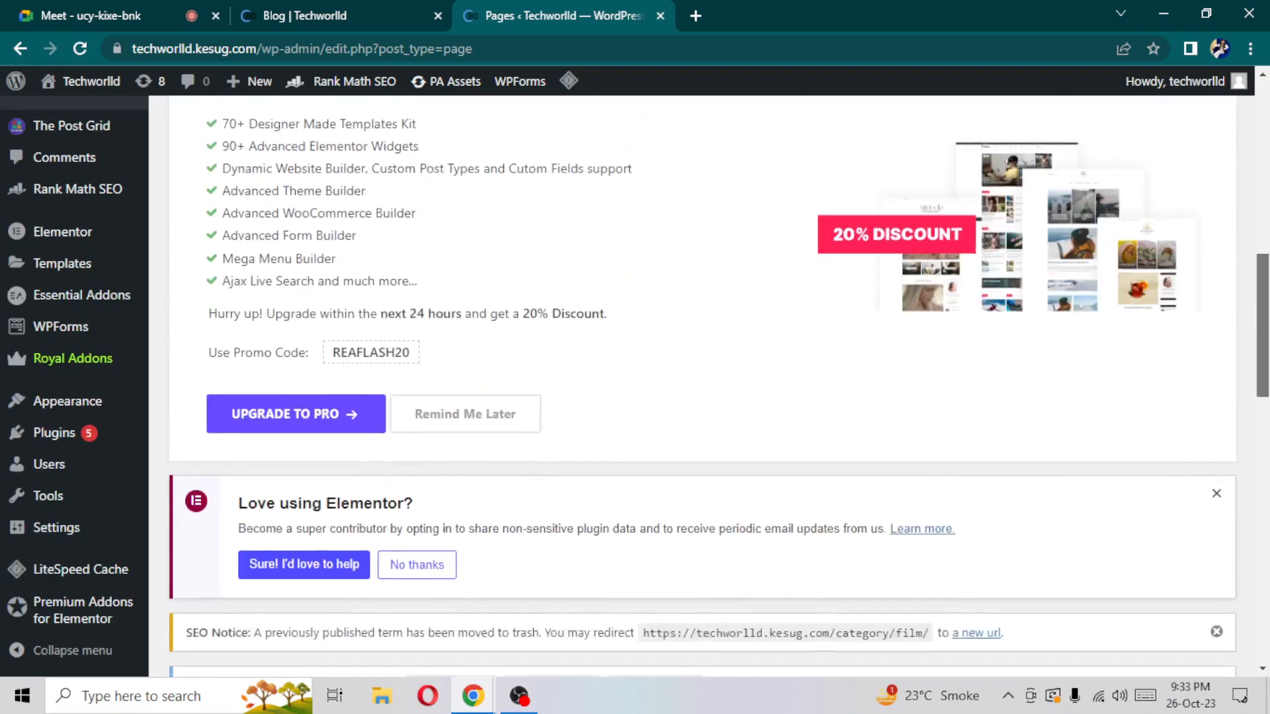
{"action": "scroll", "coordinate": [719, 385], "scroll_direction": "down", "scroll_amount": 2}
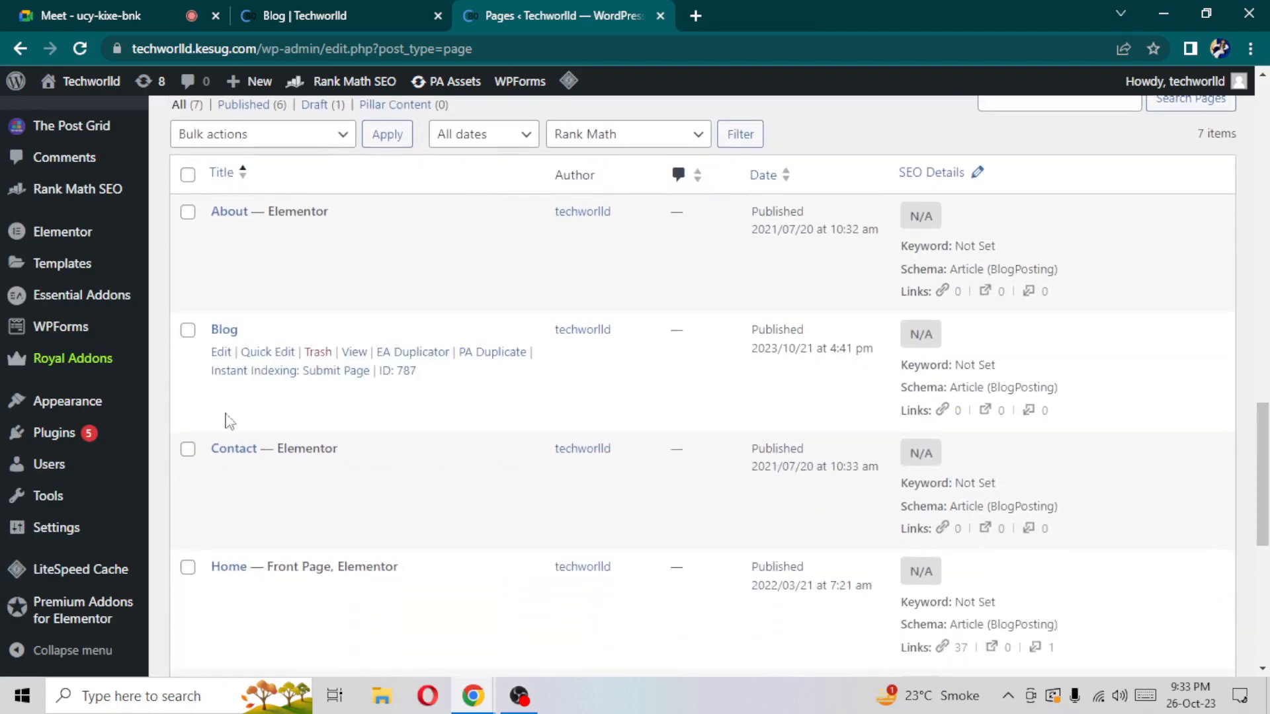
{"action": "left_click", "coordinate": [222, 354]}
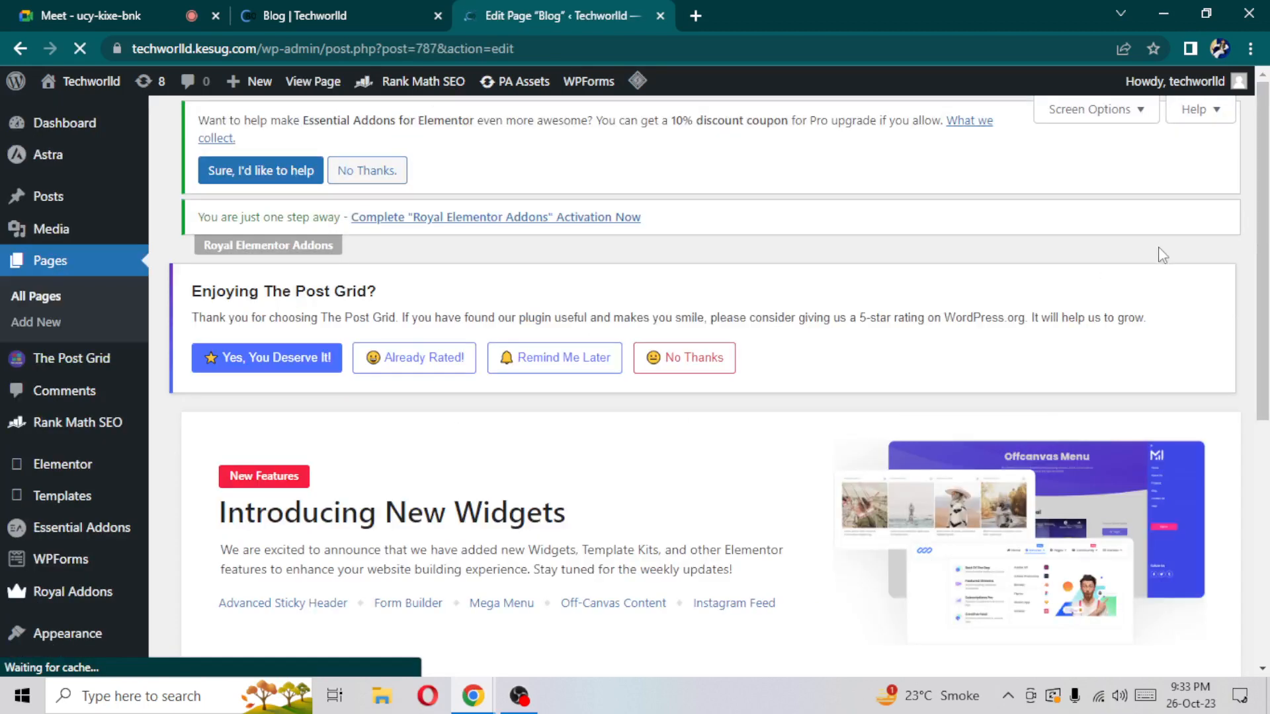
Open the Blog page in the Elementor editor from its page edit screen
{"action": "scroll", "coordinate": [1265, 162], "scroll_direction": "down", "scroll_amount": 2}
{"action": "scroll", "coordinate": [705, 387], "scroll_direction": "down", "scroll_amount": 10}
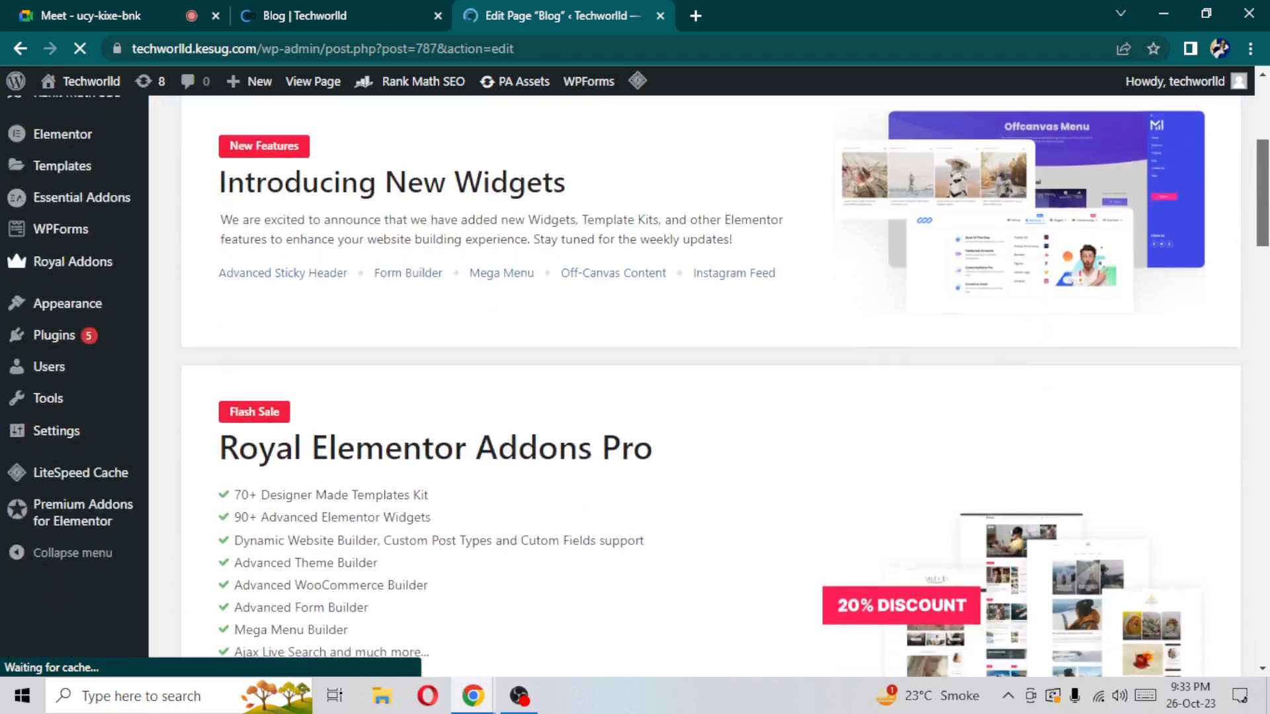
{"action": "scroll", "coordinate": [705, 387], "scroll_direction": "up", "scroll_amount": 10}
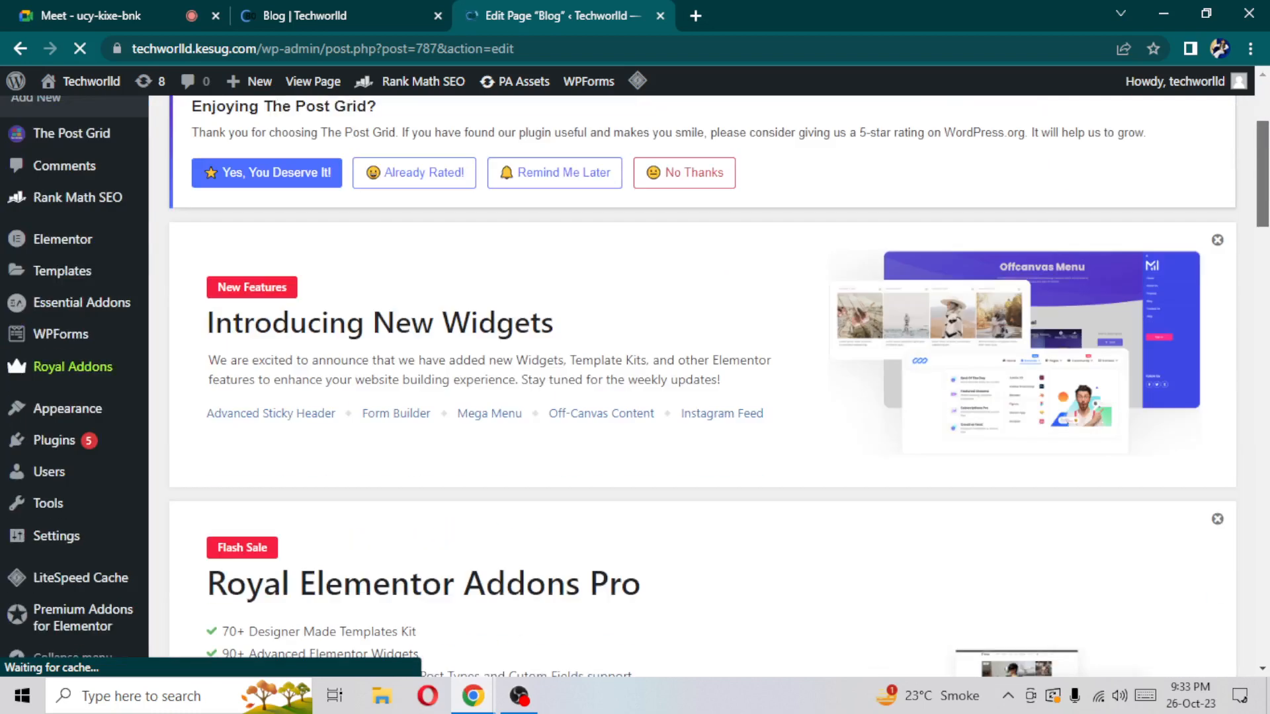
{"action": "scroll", "coordinate": [704, 387], "scroll_direction": "down", "scroll_amount": 7}
{"action": "scroll", "coordinate": [1267, 542], "scroll_direction": "down", "scroll_amount": 8}
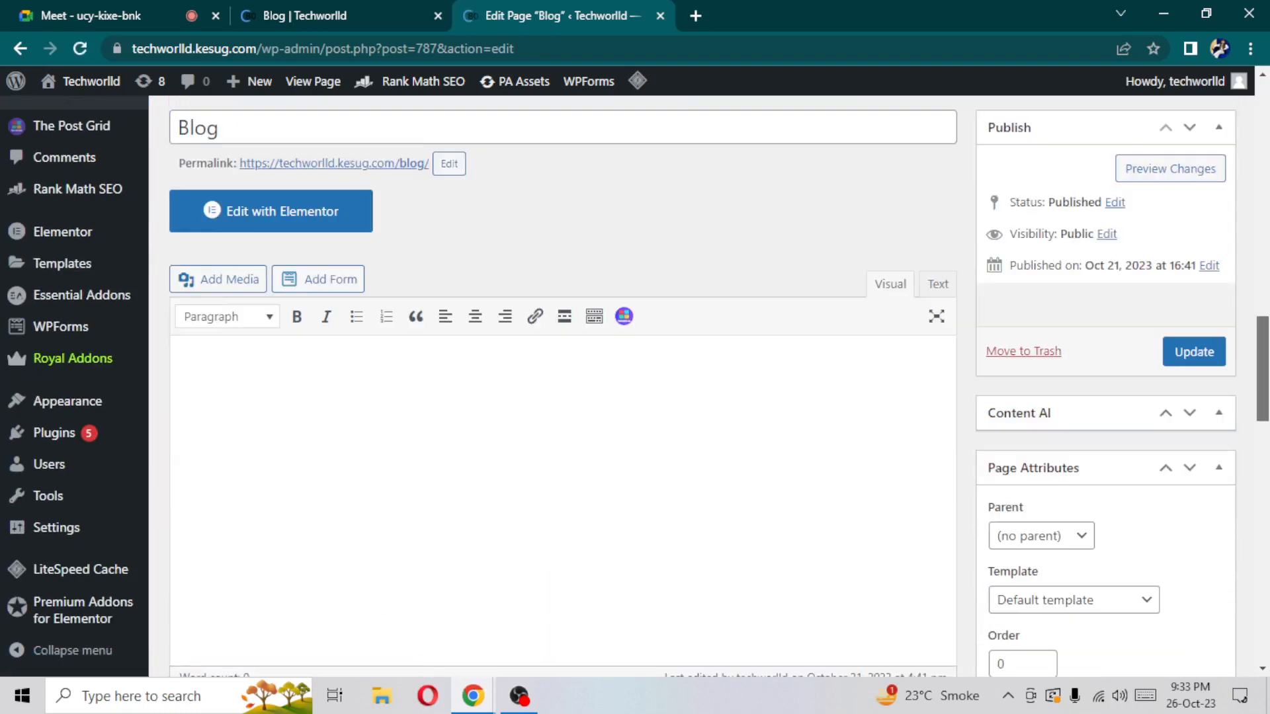
{"action": "scroll", "coordinate": [1267, 542], "scroll_direction": "down", "scroll_amount": 1}
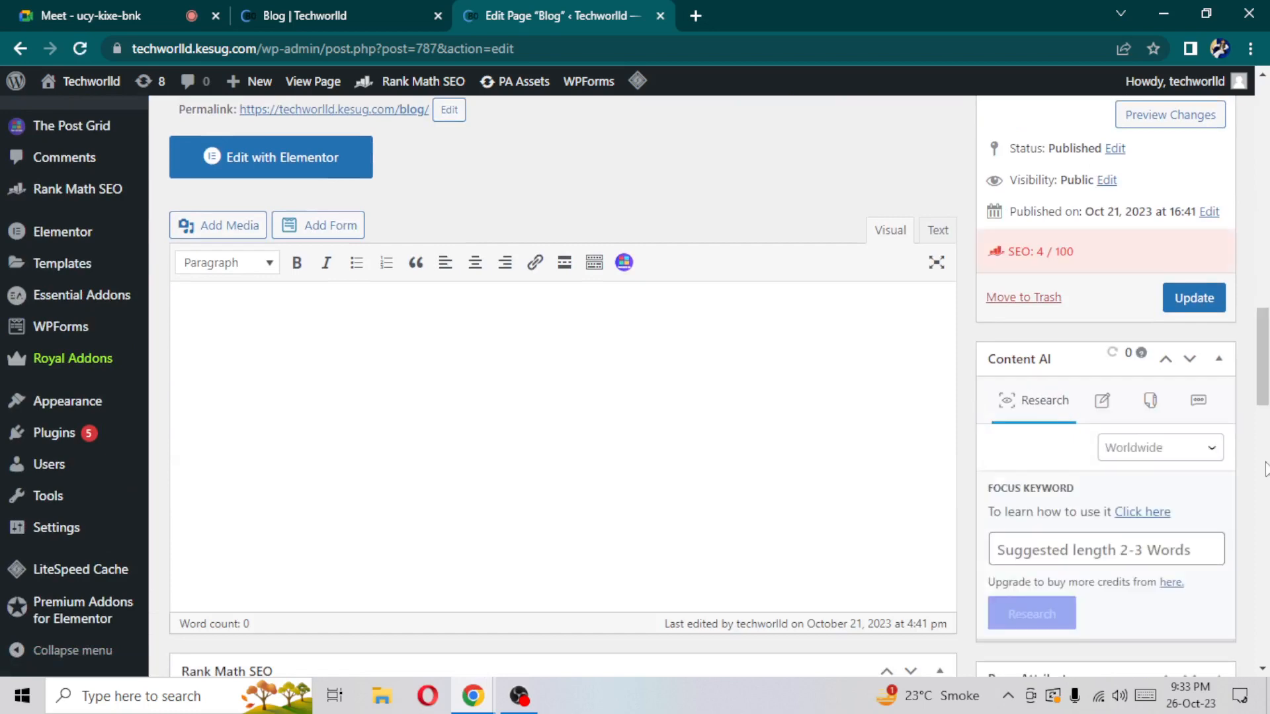
{"action": "mouse_move", "coordinate": [1265, 361]}
{"action": "left_mouse_down"}
{"action": "mouse_move", "coordinate": [1265, 379]}
{"action": "mouse_move", "coordinate": [1265, 336]}
{"action": "left_mouse_up"}
{"action": "left_click", "coordinate": [242, 316]}
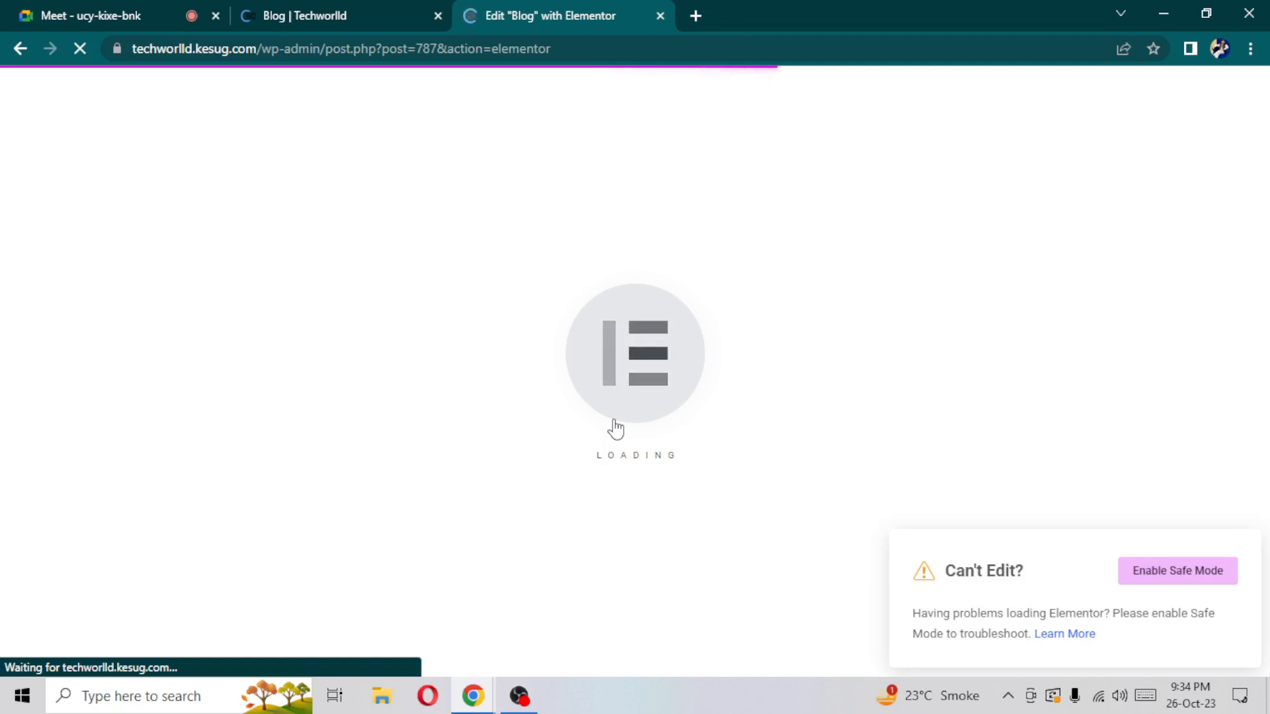
Look through the Podcasts and About pages on the live site as layout references
{"action": "left_click", "coordinate": [325, 8]}
{"action": "mouse_move", "coordinate": [354, 210]}
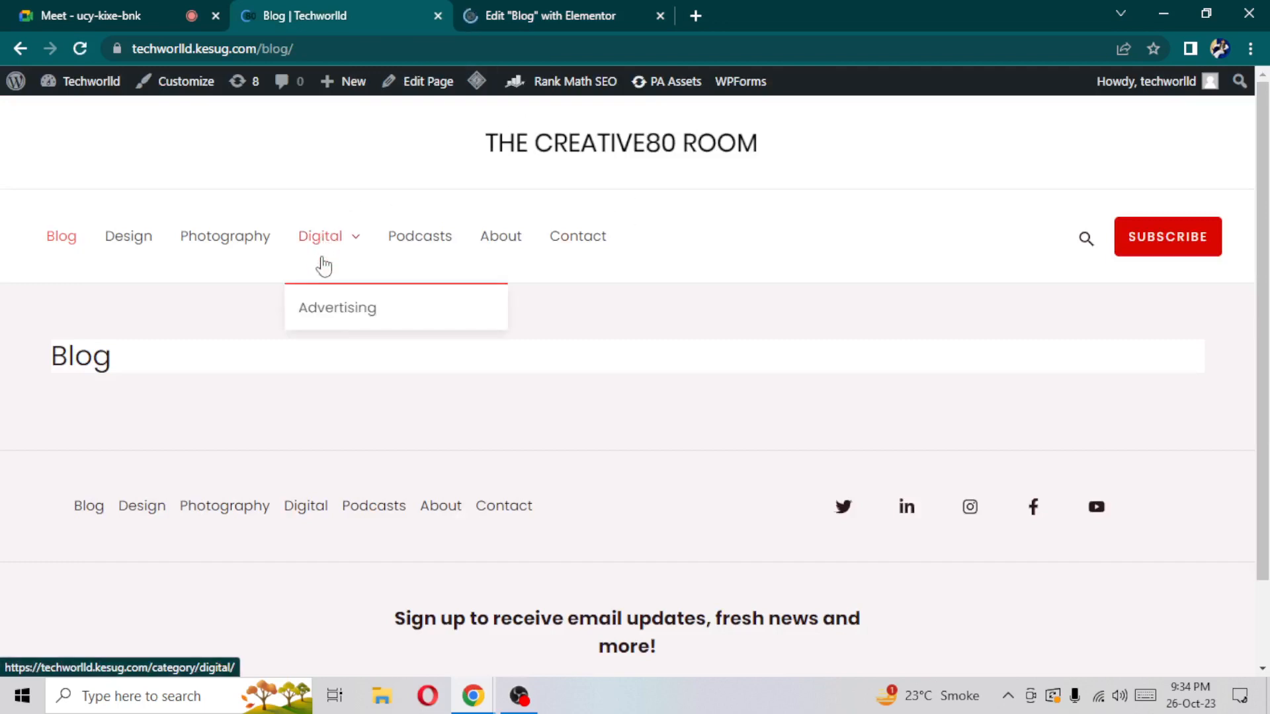
{"action": "left_click", "coordinate": [430, 244]}
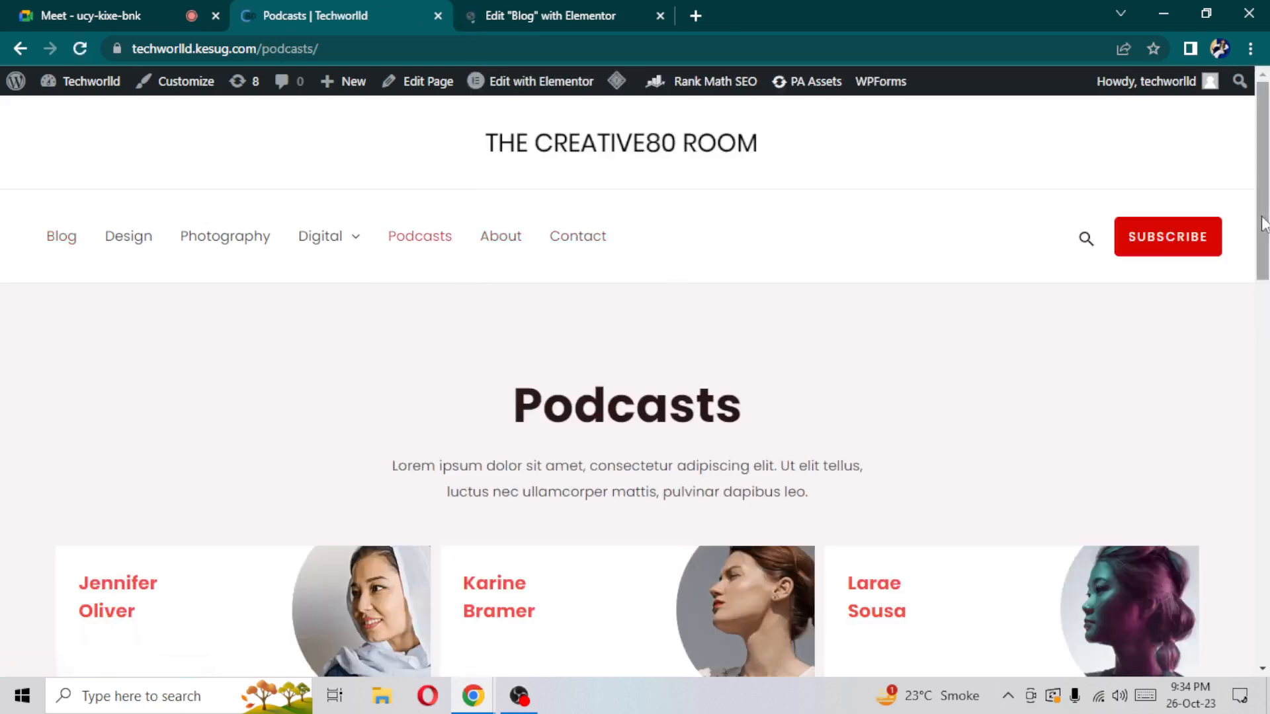
{"action": "scroll", "coordinate": [1265, 188], "scroll_direction": "down", "scroll_amount": 10}
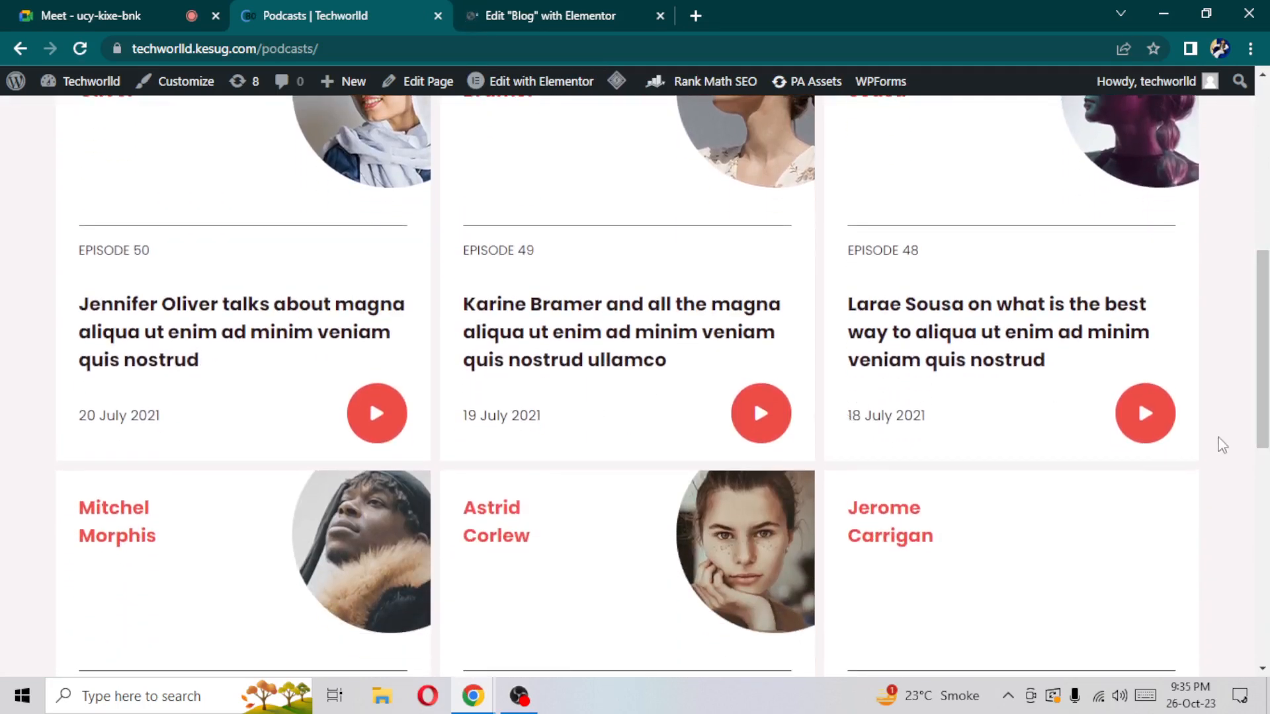
{"action": "left_click_drag", "start_coordinate": [1259, 328], "coordinate": [1262, 157]}
{"action": "left_click", "coordinate": [507, 243]}
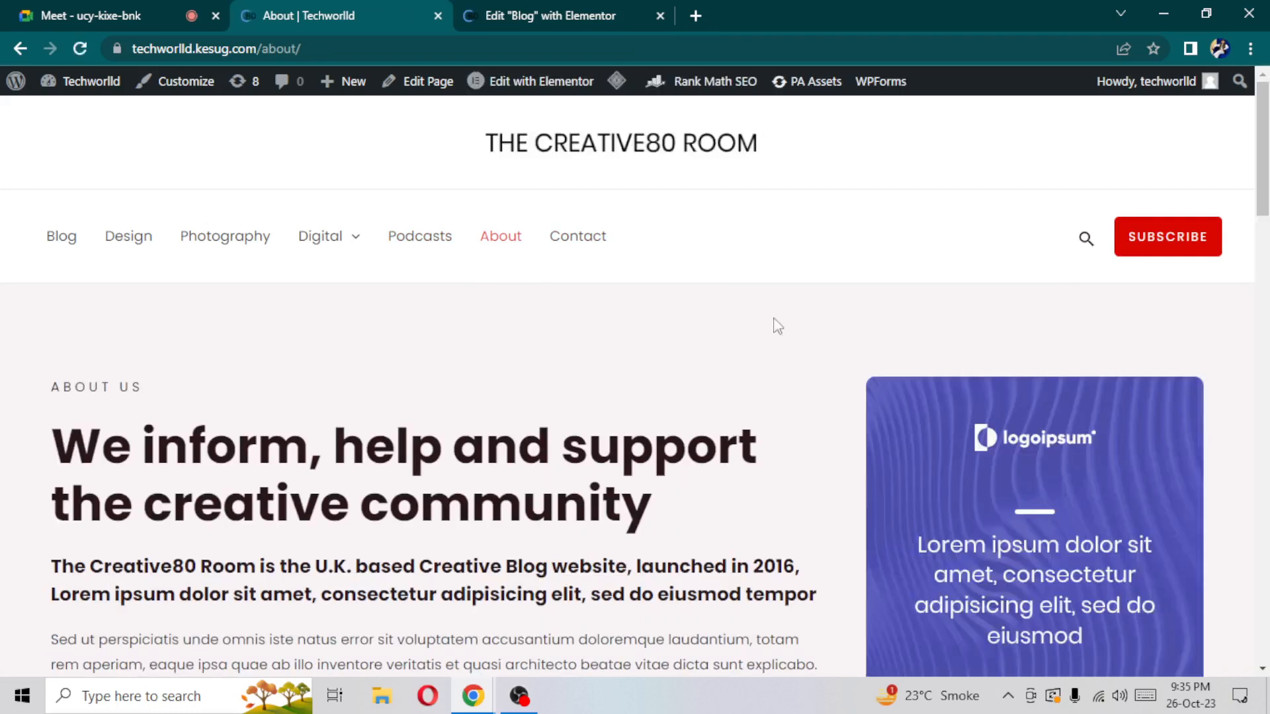
{"action": "left_click_drag", "start_coordinate": [1263, 165], "coordinate": [1263, 503]}
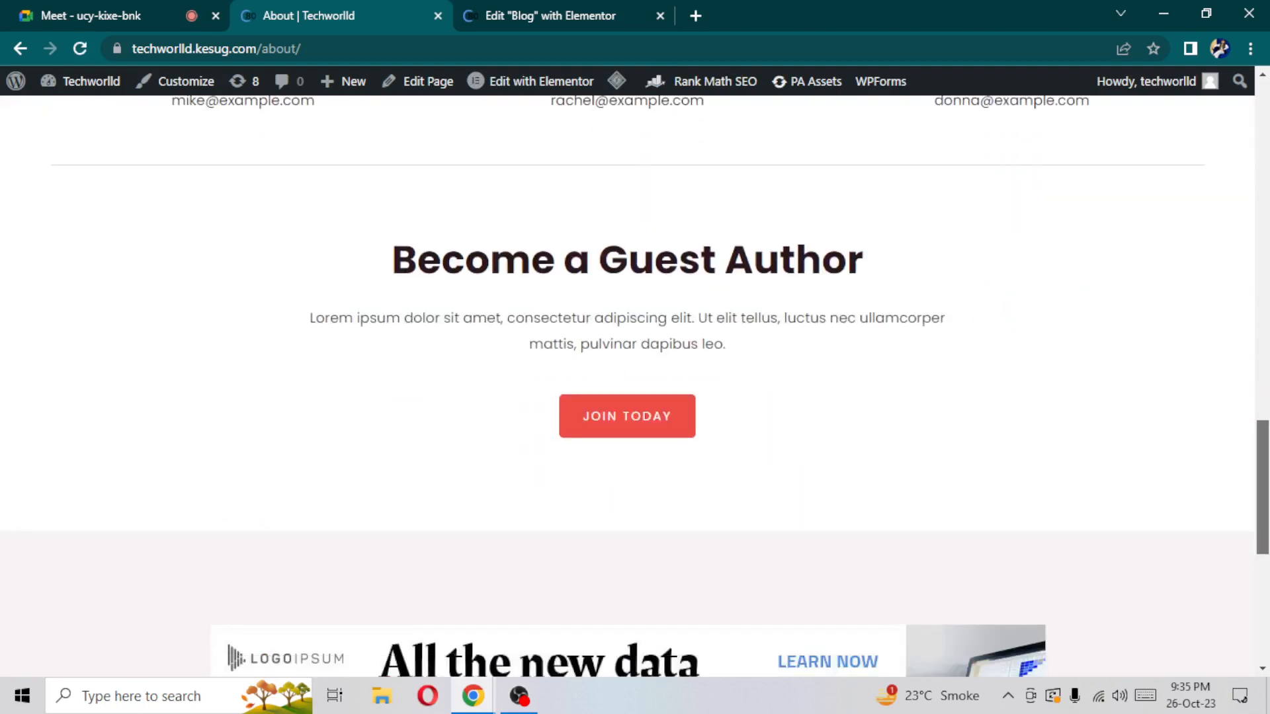
{"action": "left_click_drag", "start_coordinate": [1264, 450], "coordinate": [1265, 108]}
In the Elementor editor for the Blog page, add a single container with a downward direction in the empty content area
{"action": "left_click", "coordinate": [521, 10]}
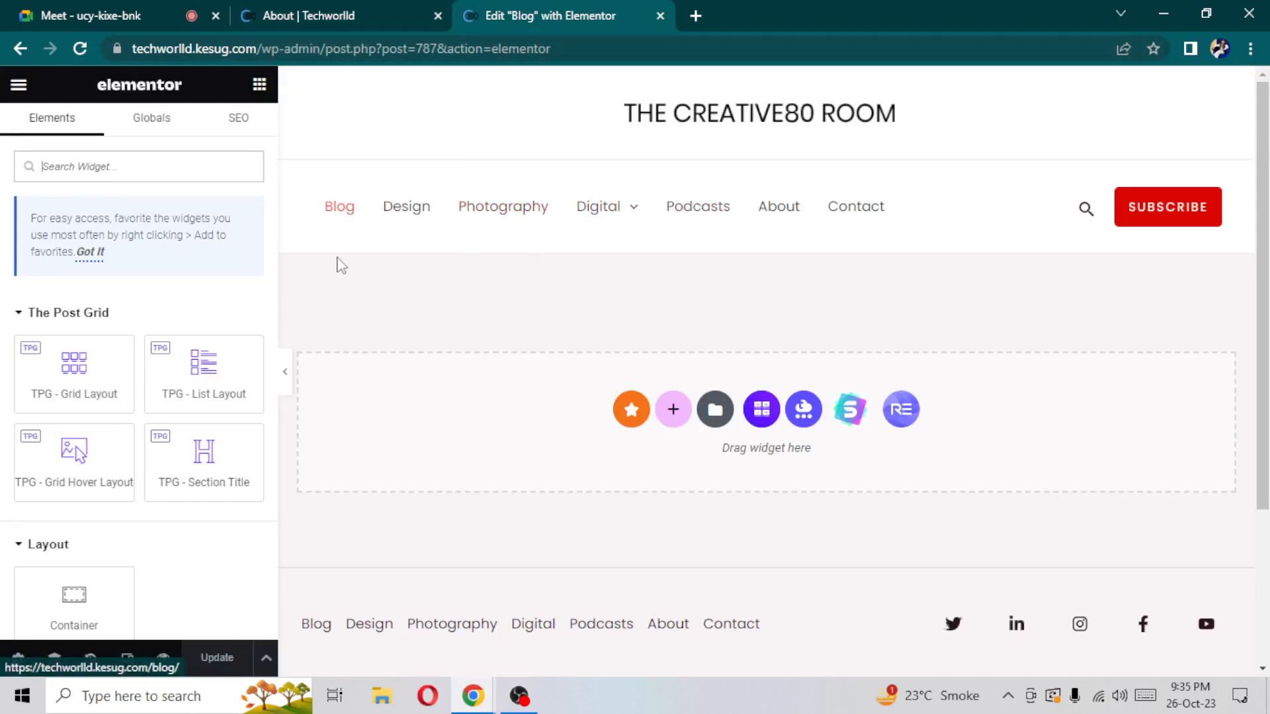
{"action": "scroll", "coordinate": [1260, 205], "scroll_direction": "down", "scroll_amount": 3}
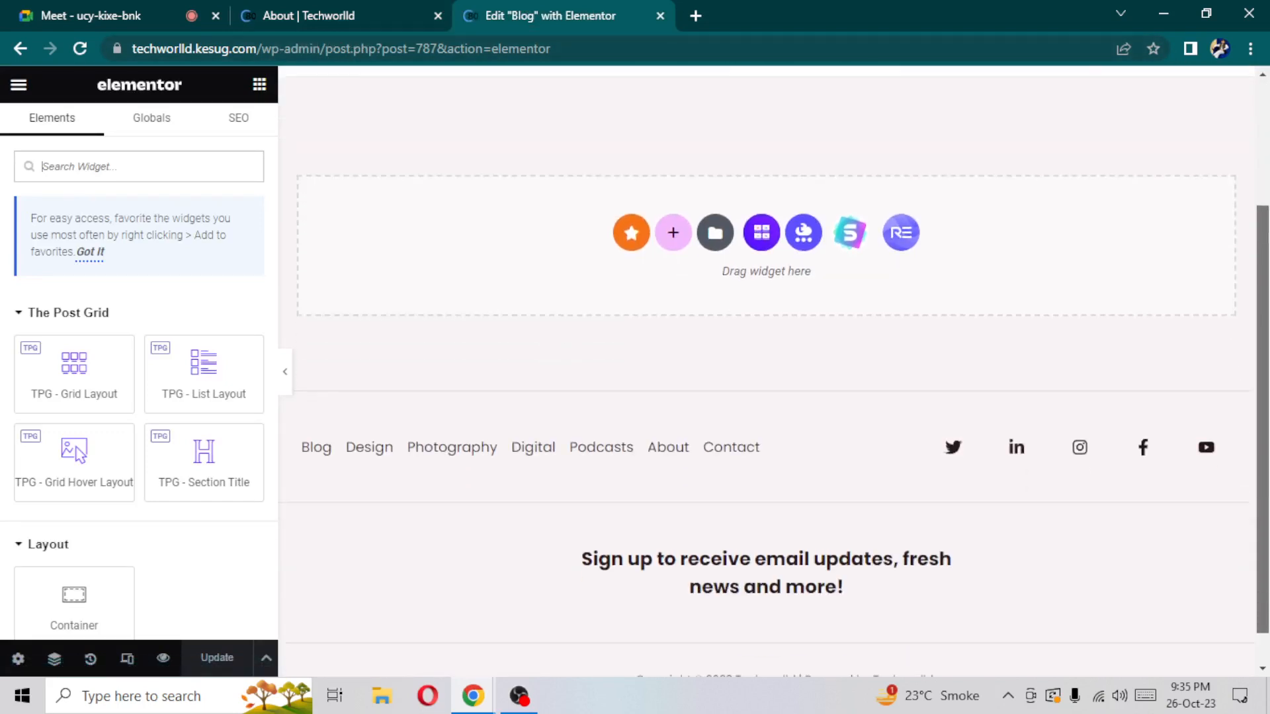
{"action": "left_click_drag", "start_coordinate": [690, 573], "coordinate": [855, 545]}
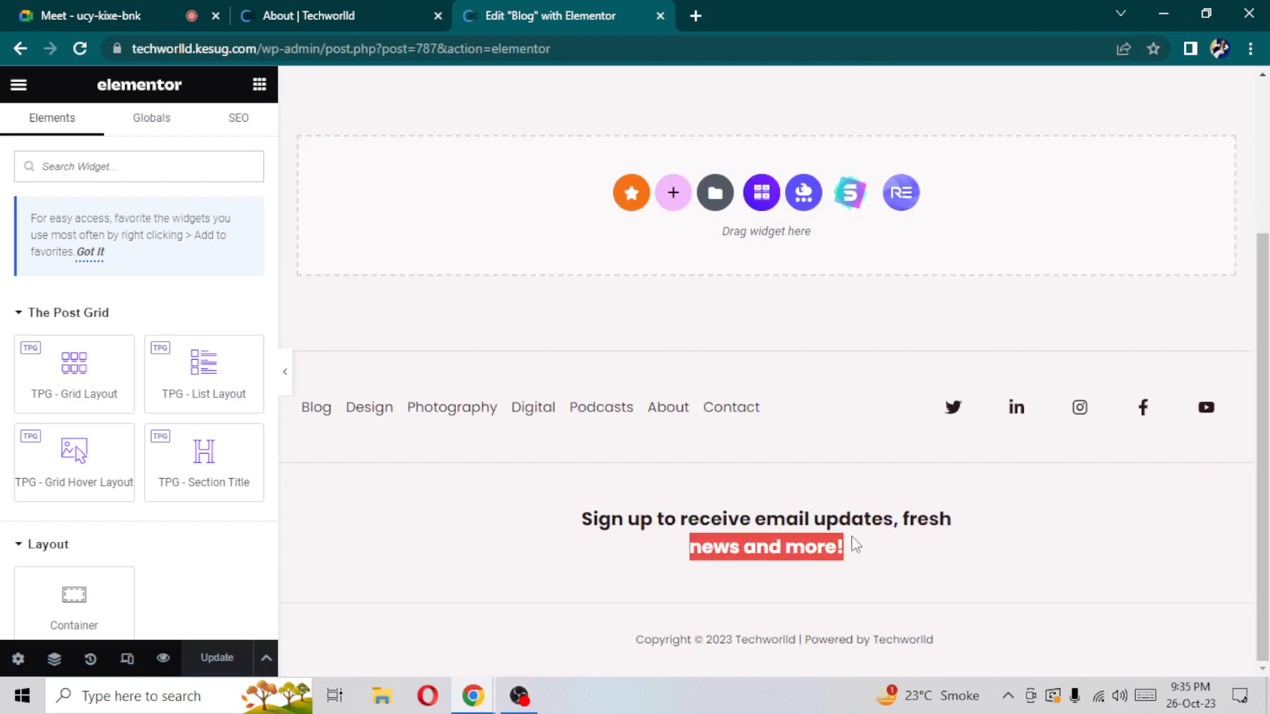
{"action": "left_click", "coordinate": [1026, 286]}
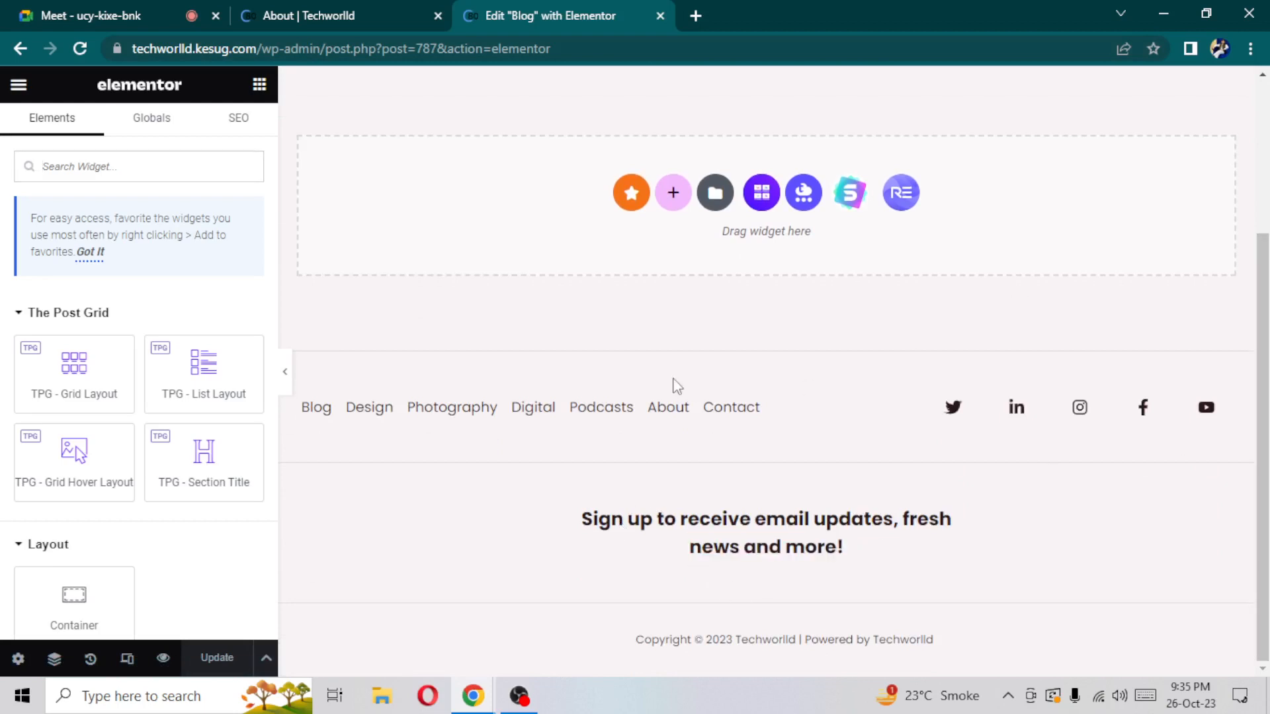
{"action": "left_click_drag", "start_coordinate": [675, 387], "coordinate": [840, 546]}
{"action": "scroll", "coordinate": [665, 292], "scroll_direction": "up", "scroll_amount": 3}
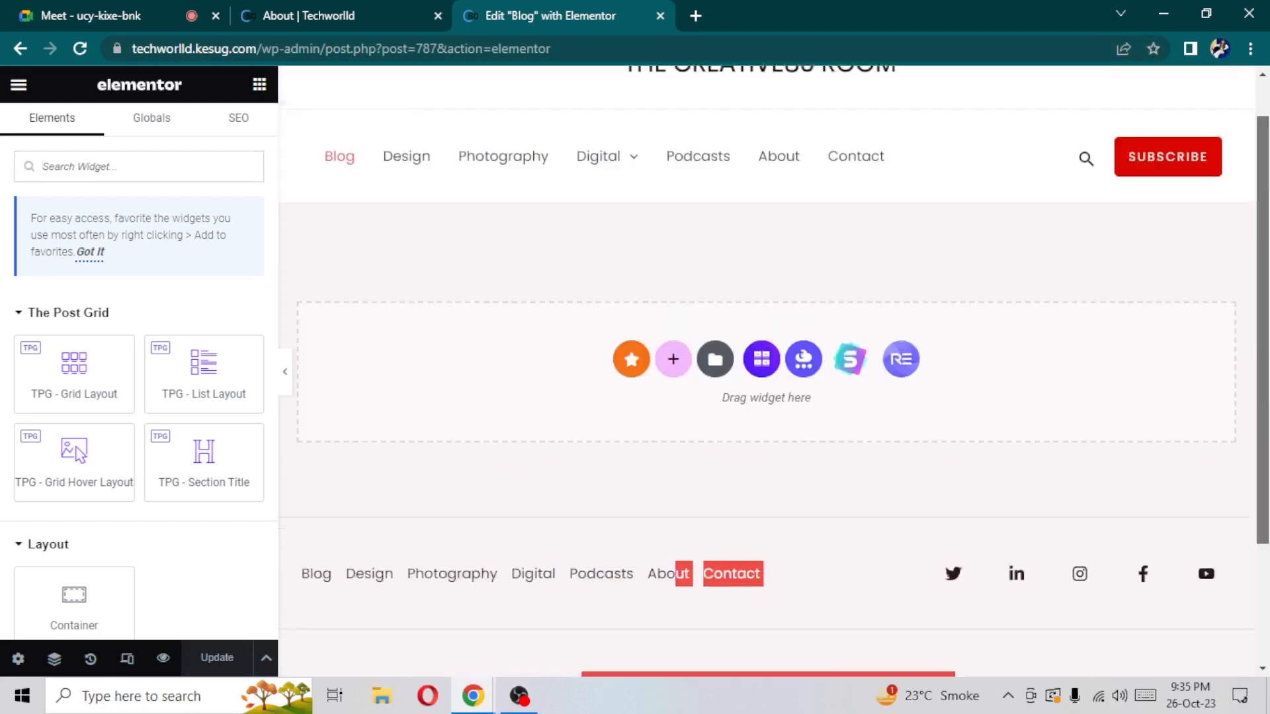
{"action": "left_click", "coordinate": [674, 410]}
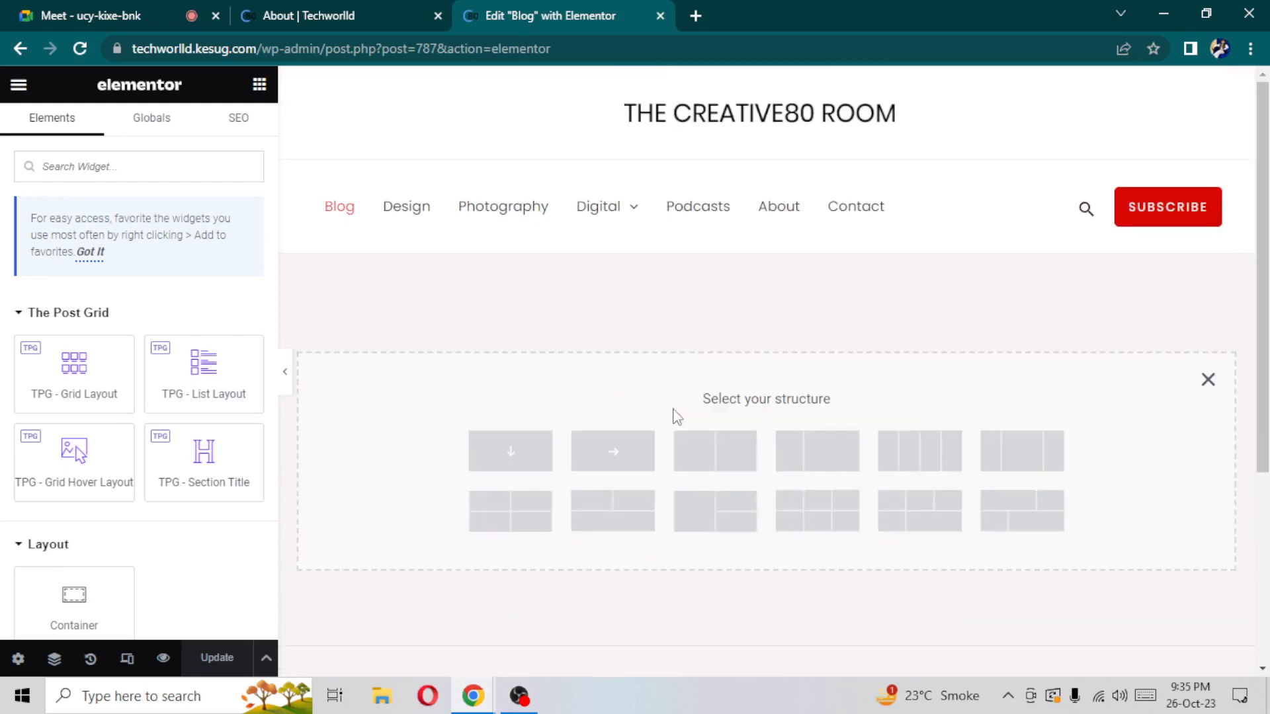
{"action": "left_click", "coordinate": [536, 456]}
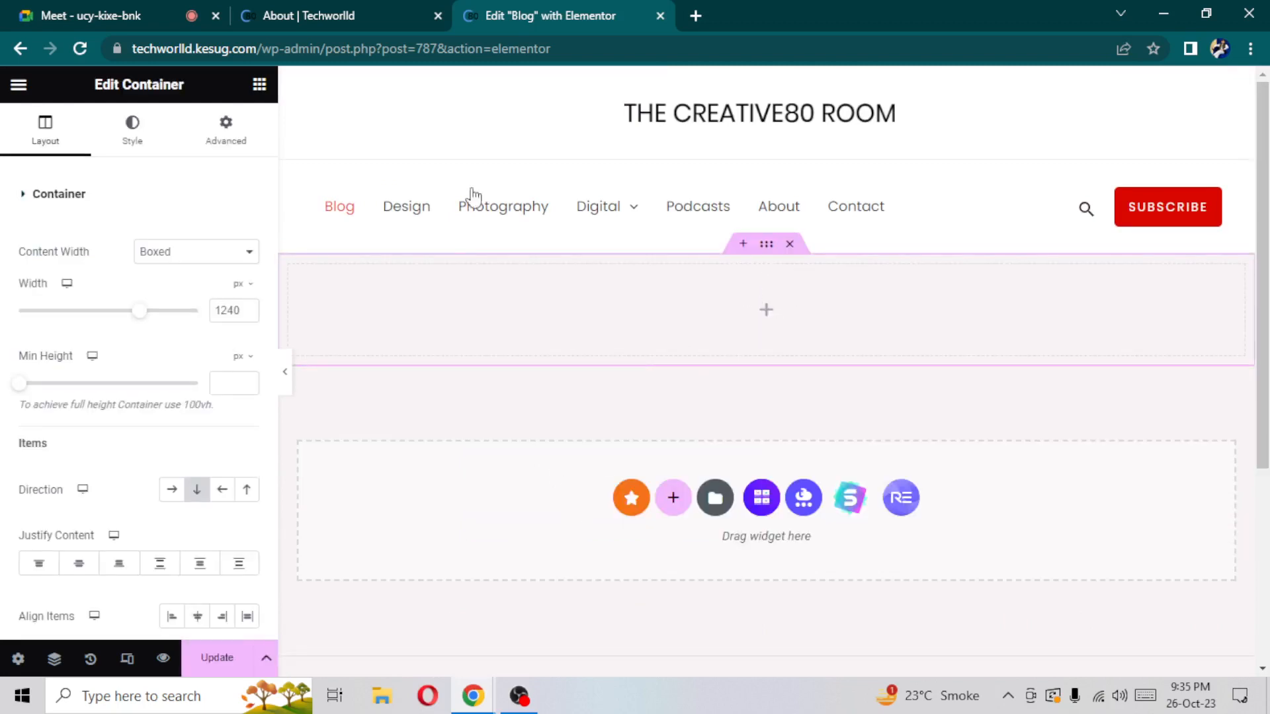
Add a TPG - Grid Layout widget from The Post Grid category to the empty container and look over its posts
{"action": "left_click", "coordinate": [260, 86]}
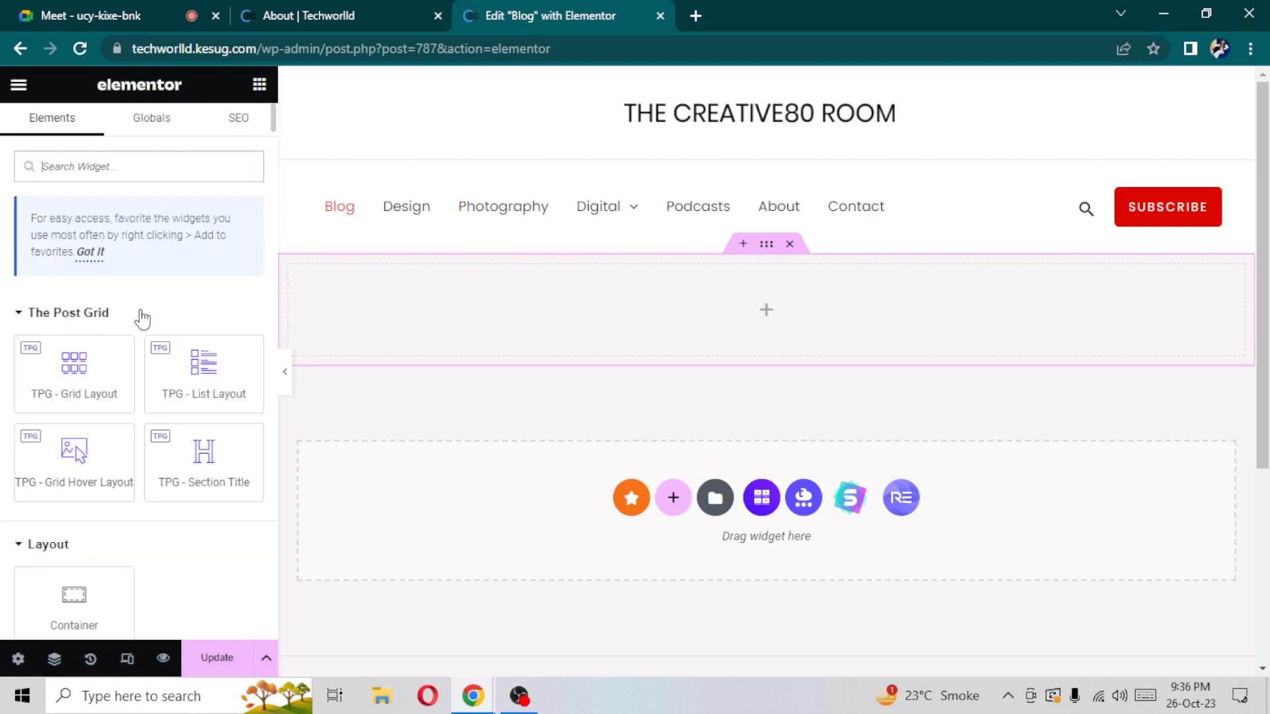
{"action": "left_click", "coordinate": [28, 323]}
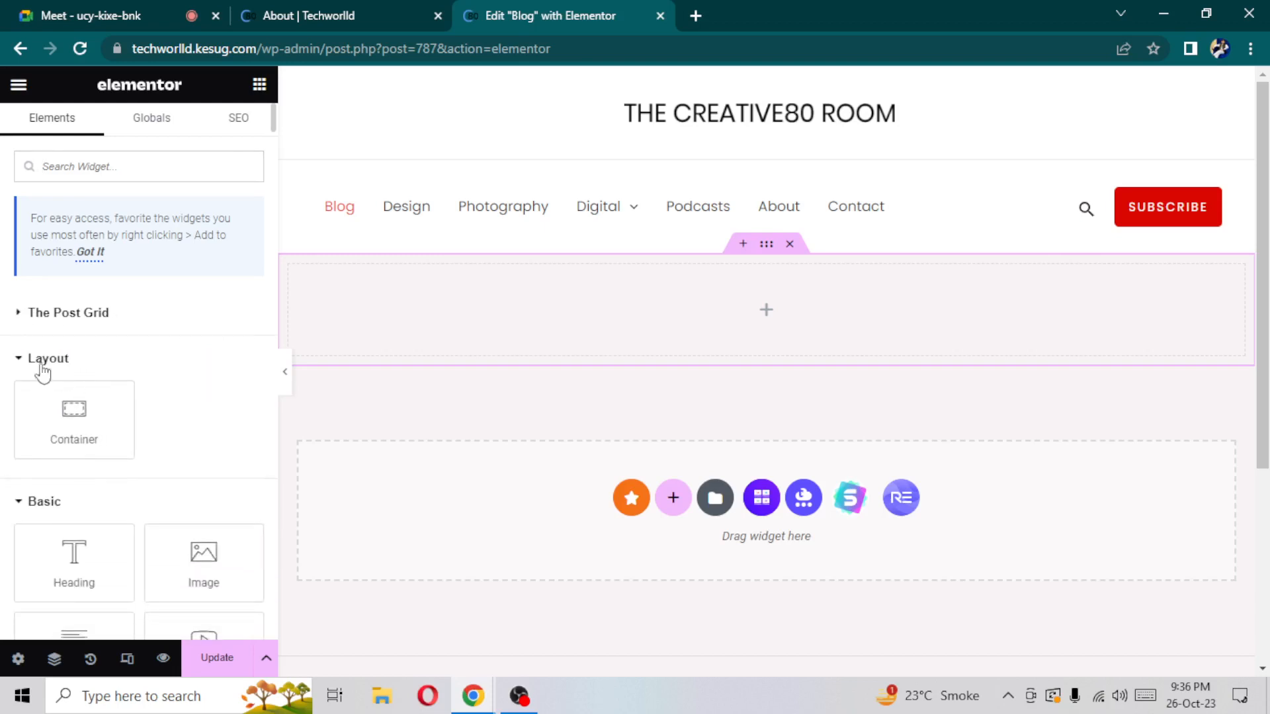
{"action": "left_click", "coordinate": [27, 323]}
{"action": "left_click", "coordinate": [46, 328]}
{"action": "left_click", "coordinate": [39, 329]}
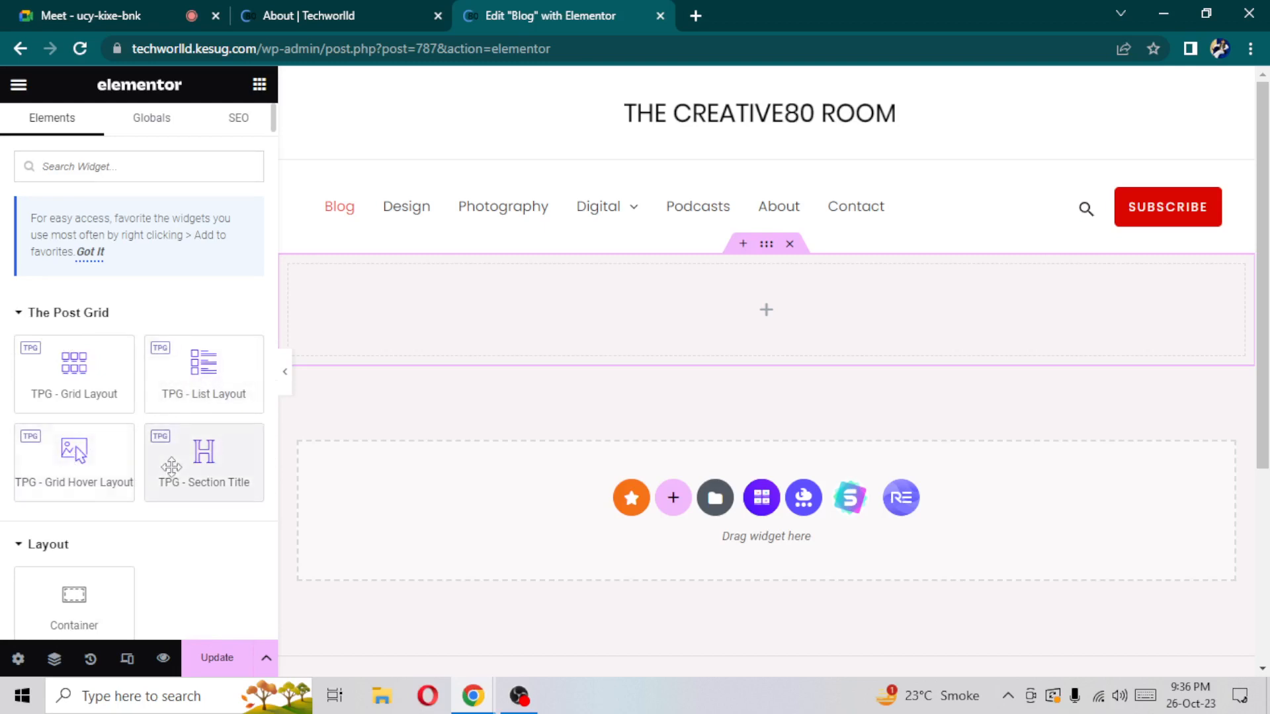
{"action": "left_click_drag", "start_coordinate": [113, 360], "coordinate": [704, 283]}
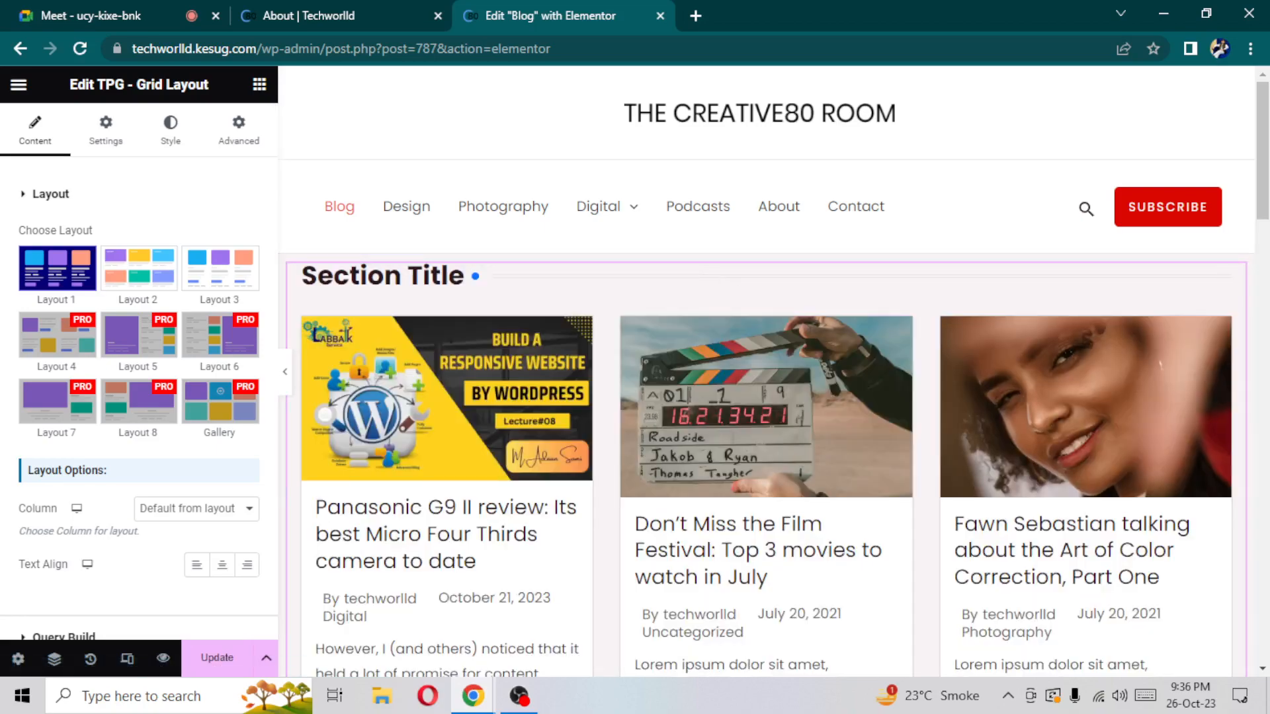
{"action": "scroll", "coordinate": [766, 370], "scroll_direction": "down", "scroll_amount": 10}
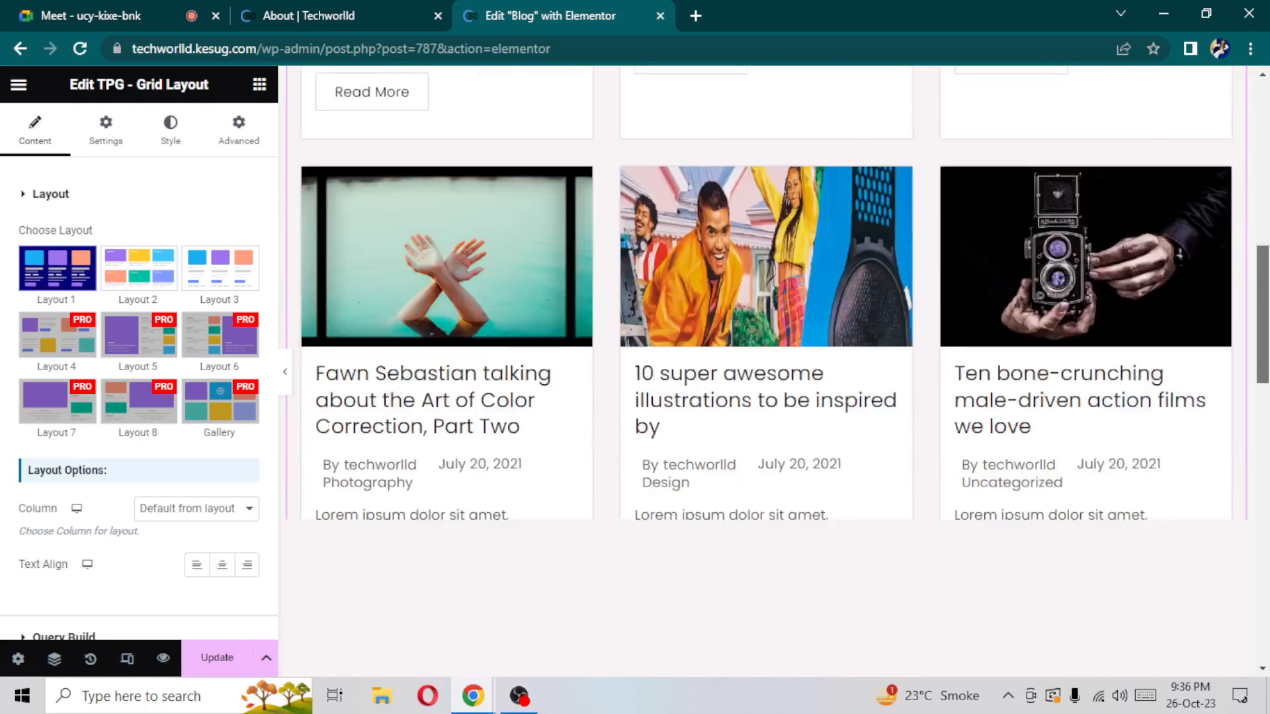
{"action": "scroll", "coordinate": [766, 370], "scroll_direction": "down", "scroll_amount": 5}
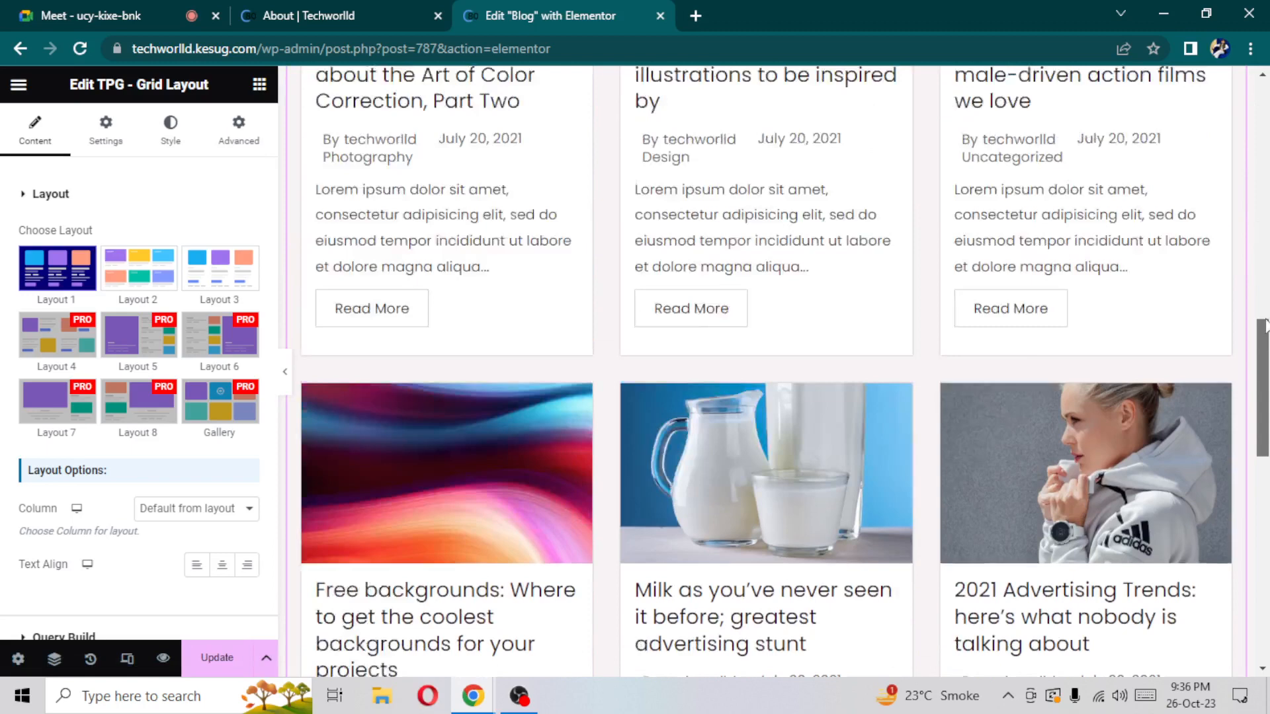
{"action": "left_click_drag", "start_coordinate": [1263, 370], "coordinate": [1262, 147]}
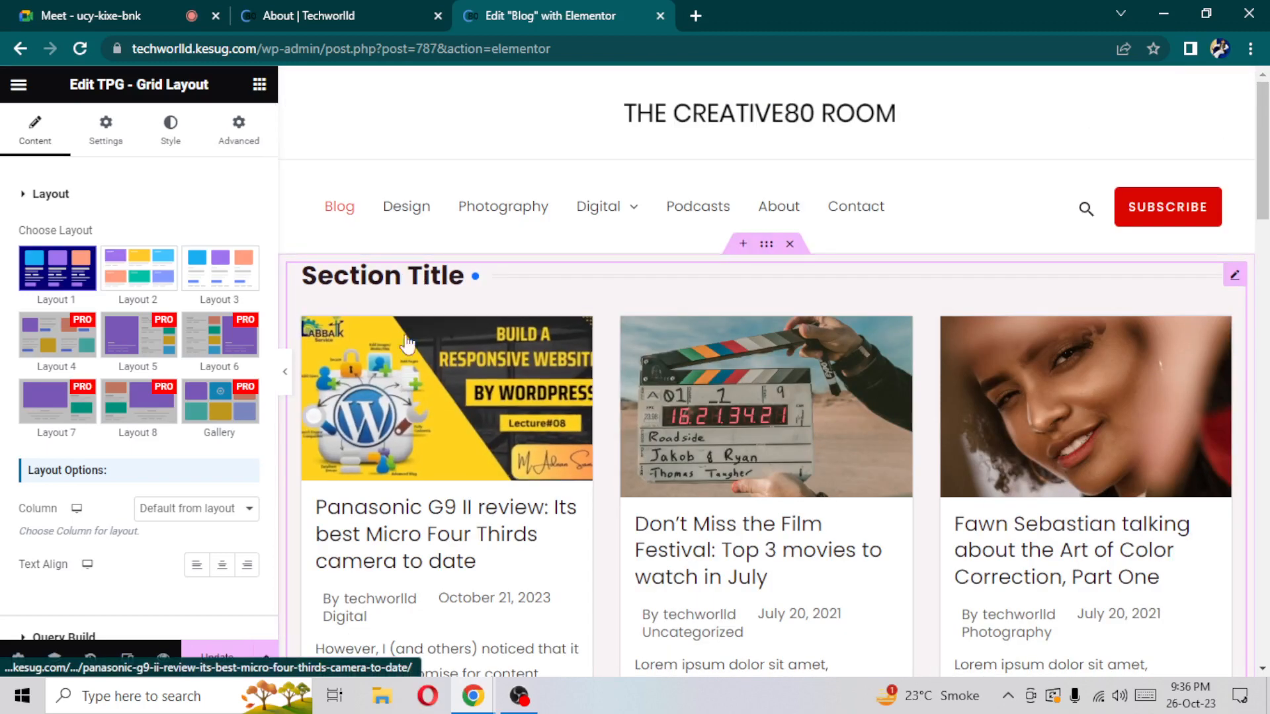
Turn on pagination for the post grid, displaying 9 posts per page
{"action": "left_click", "coordinate": [31, 194]}
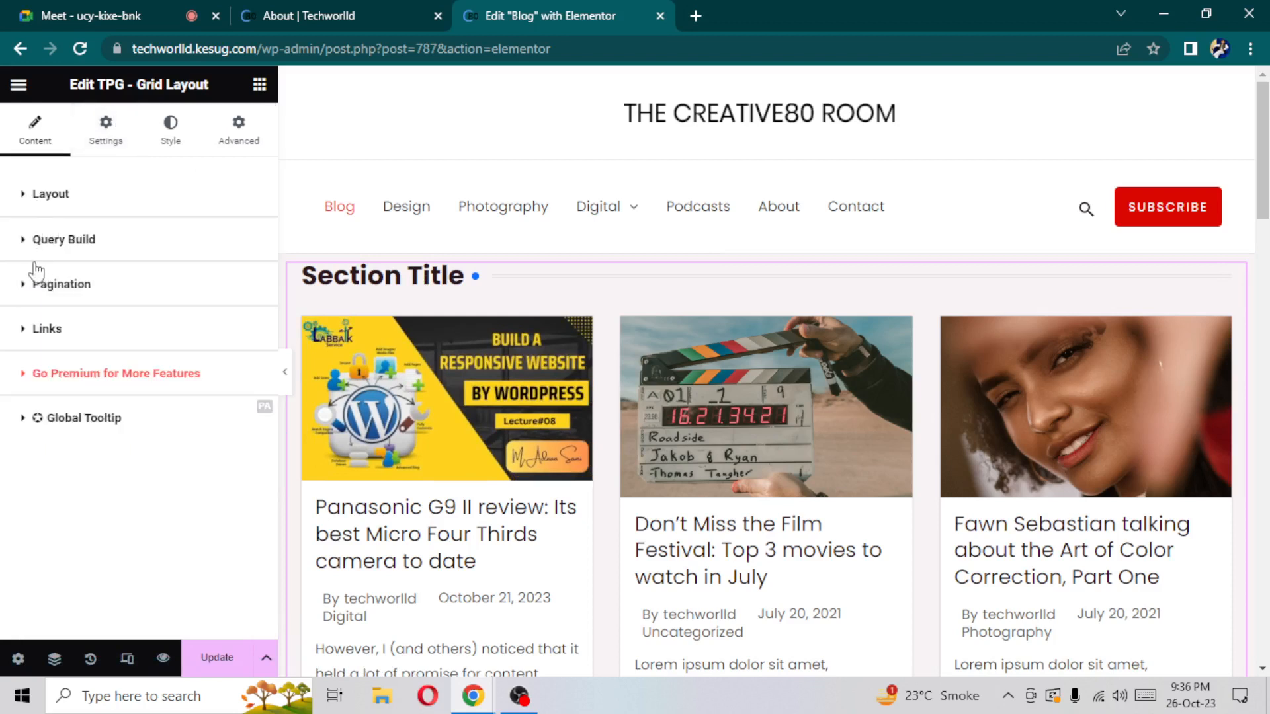
{"action": "left_click", "coordinate": [28, 285]}
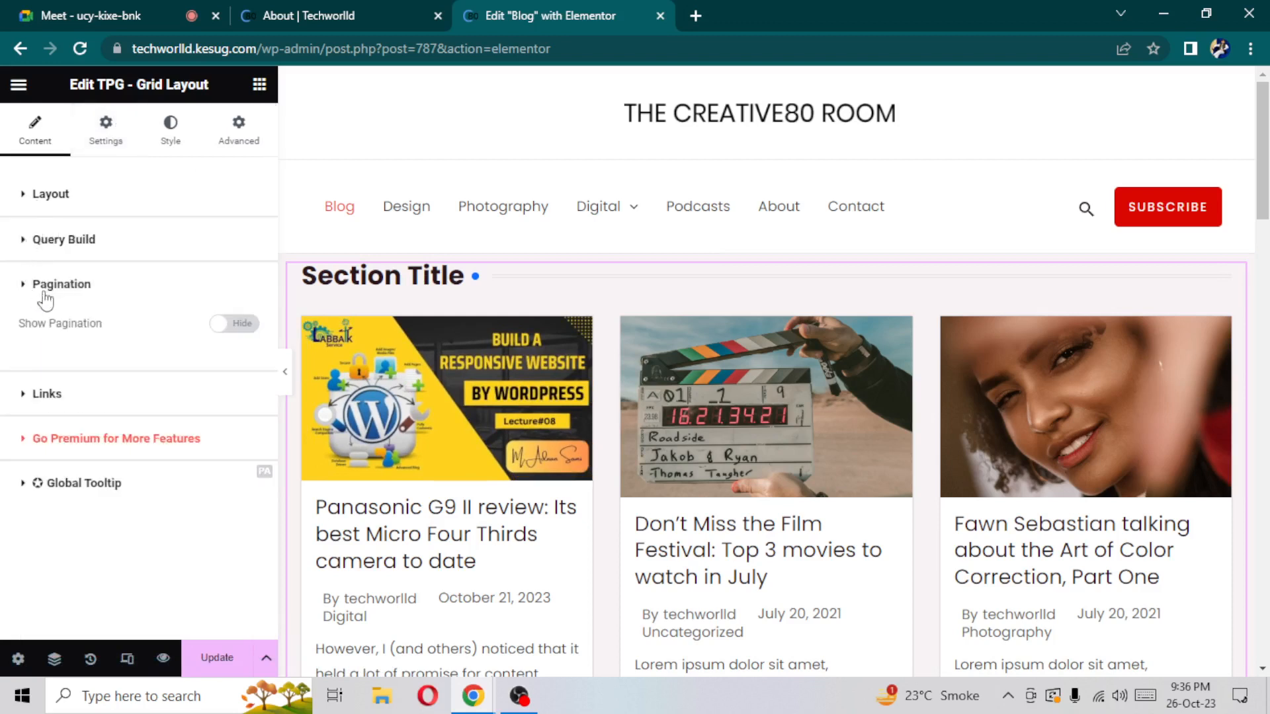
{"action": "left_click", "coordinate": [237, 324]}
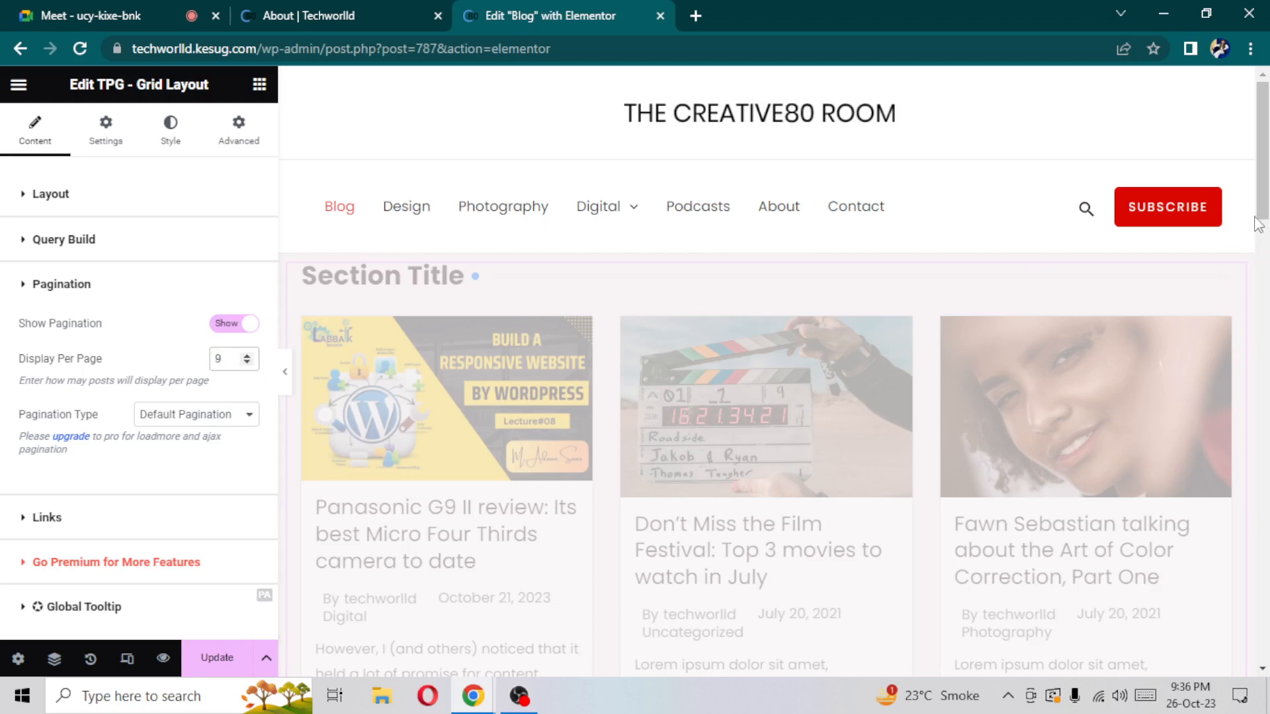
{"action": "scroll", "coordinate": [1267, 210], "scroll_direction": "down", "scroll_amount": 1}
{"action": "scroll", "coordinate": [1267, 211], "scroll_direction": "down", "scroll_amount": 1}
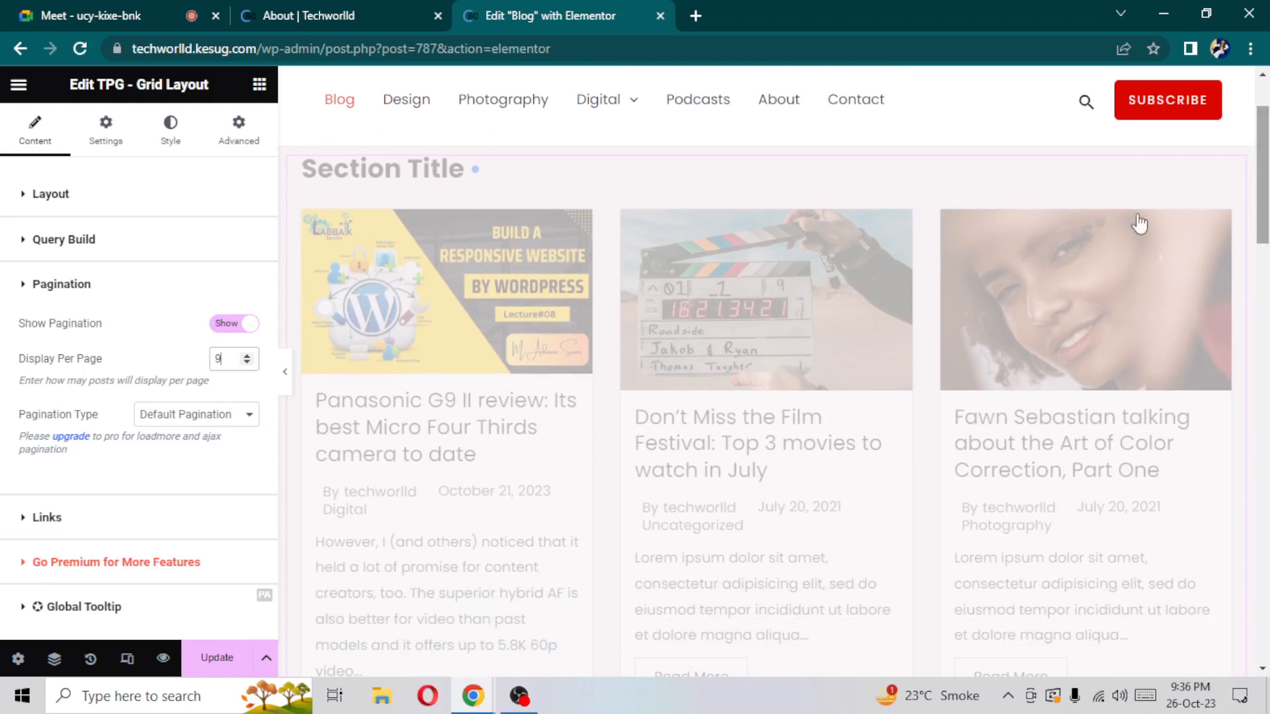
Look at the post grid's link options, and hide the post date in its field selection
{"action": "left_click", "coordinate": [40, 524]}
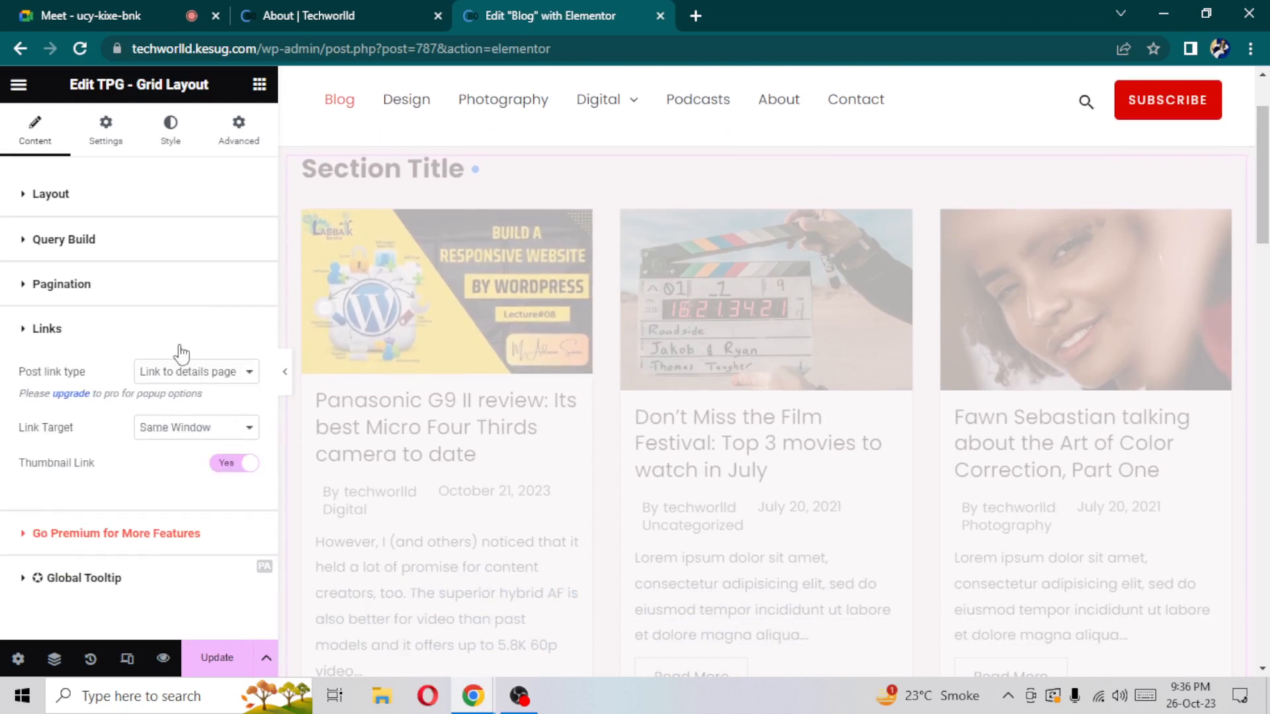
{"action": "left_click", "coordinate": [102, 151]}
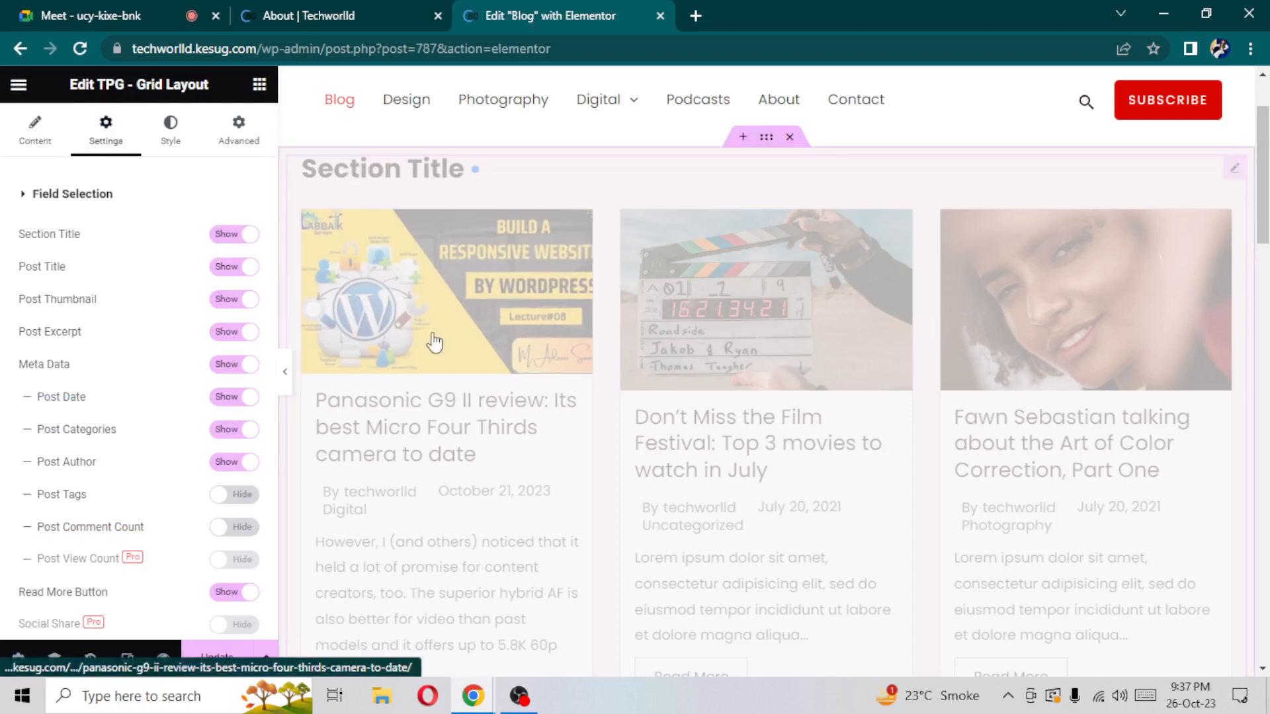
{"action": "left_click", "coordinate": [235, 401]}
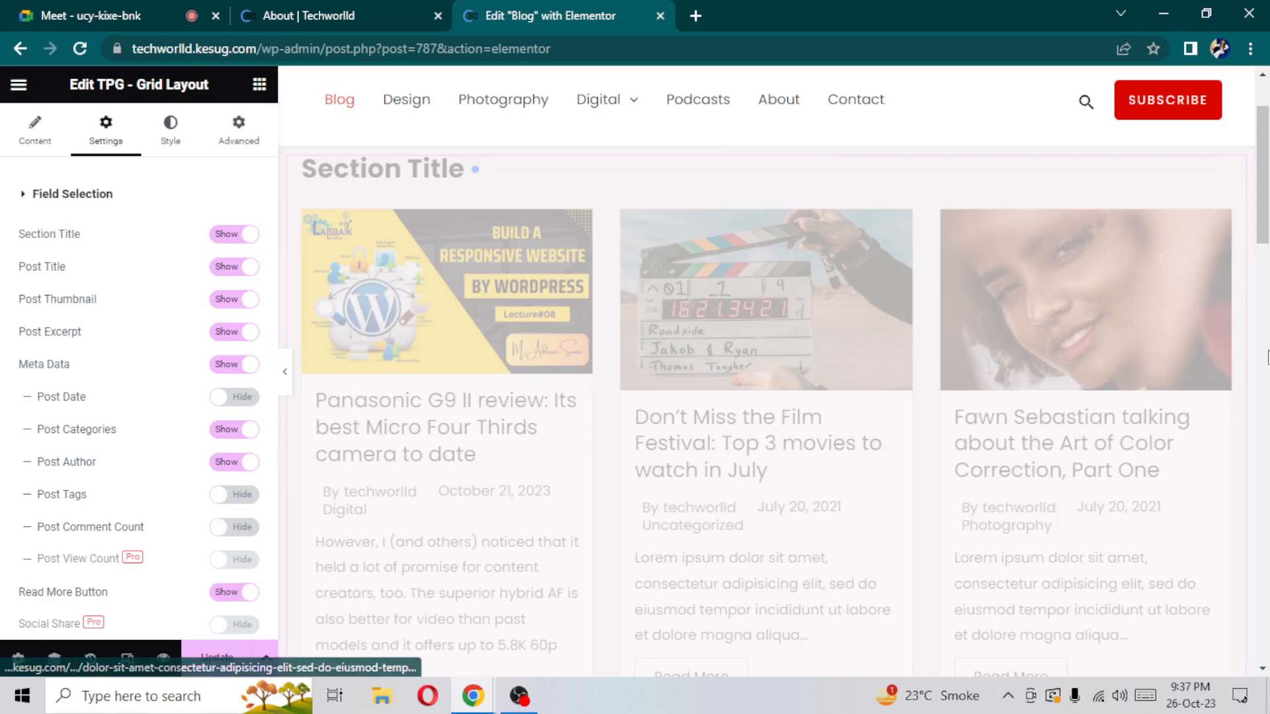
{"action": "scroll", "coordinate": [1262, 199], "scroll_direction": "down", "scroll_amount": 3}
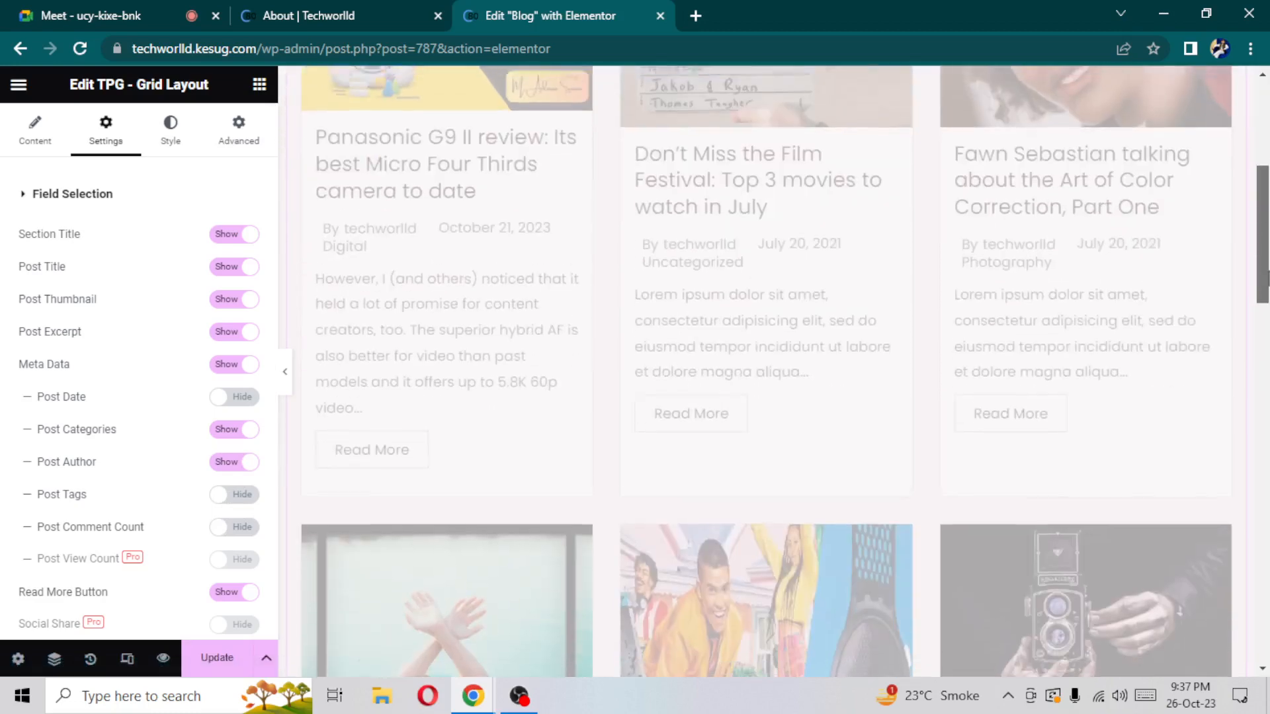
{"action": "scroll", "coordinate": [721, 143], "scroll_direction": "up", "scroll_amount": 5}
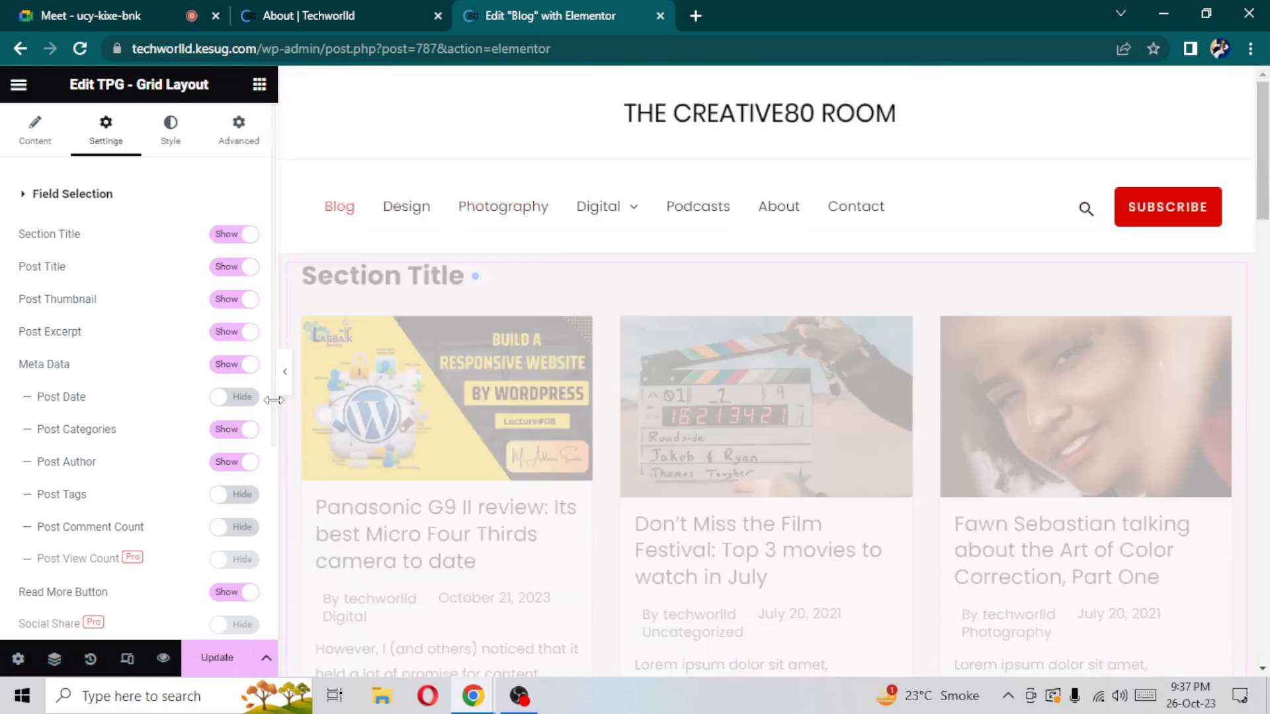
Replace the post grid's section title with "Latest POsts"
{"action": "left_click_drag", "start_coordinate": [277, 407], "coordinate": [271, 581]}
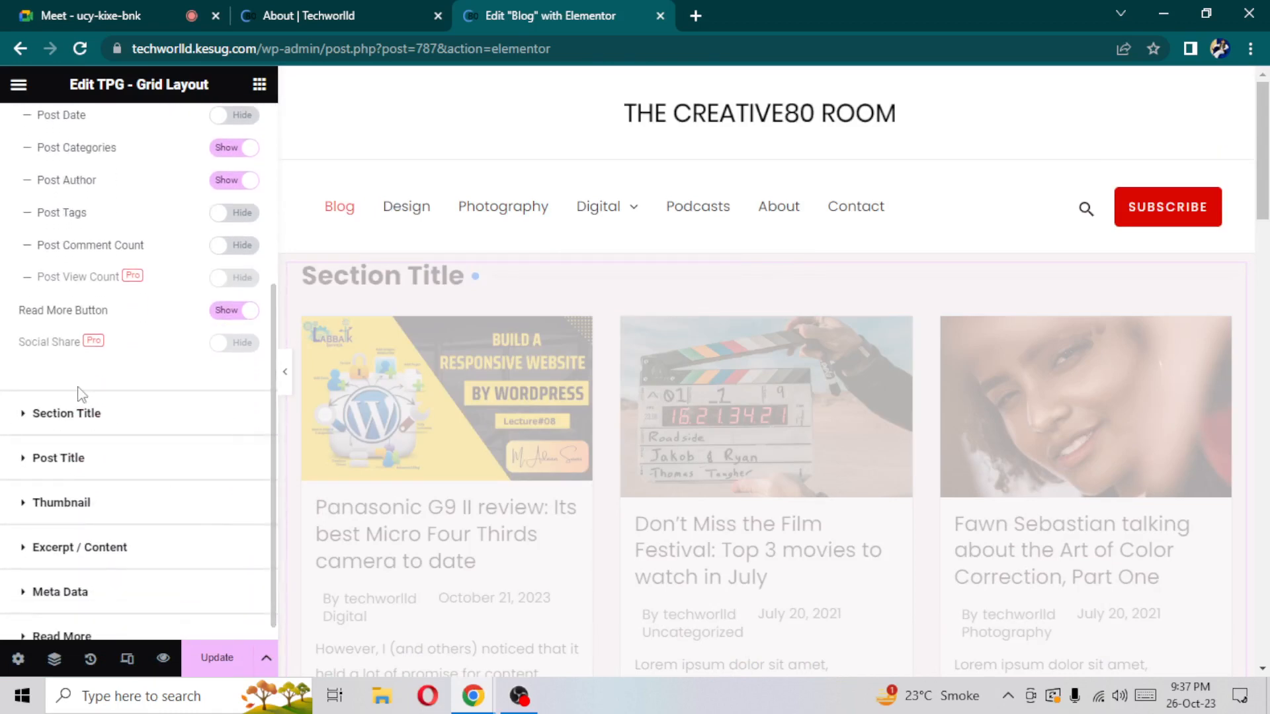
{"action": "left_click", "coordinate": [27, 422]}
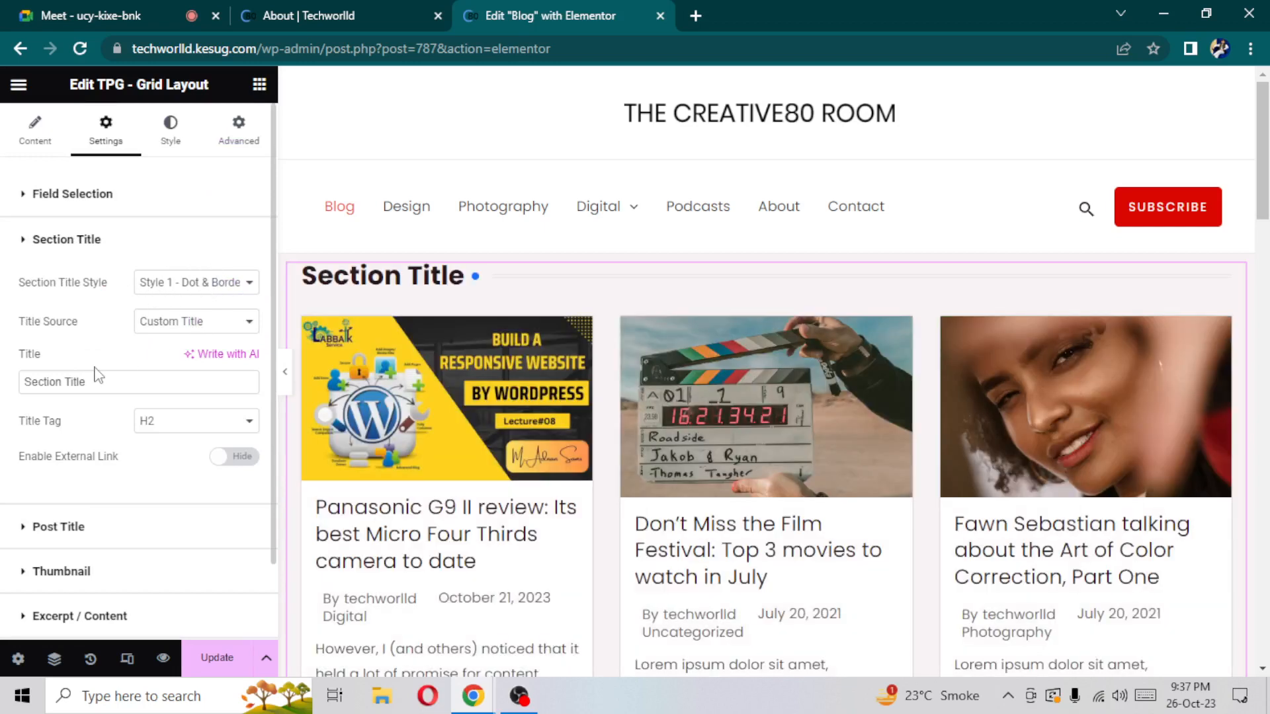
{"action": "left_click_drag", "start_coordinate": [101, 382], "coordinate": [22, 392]}
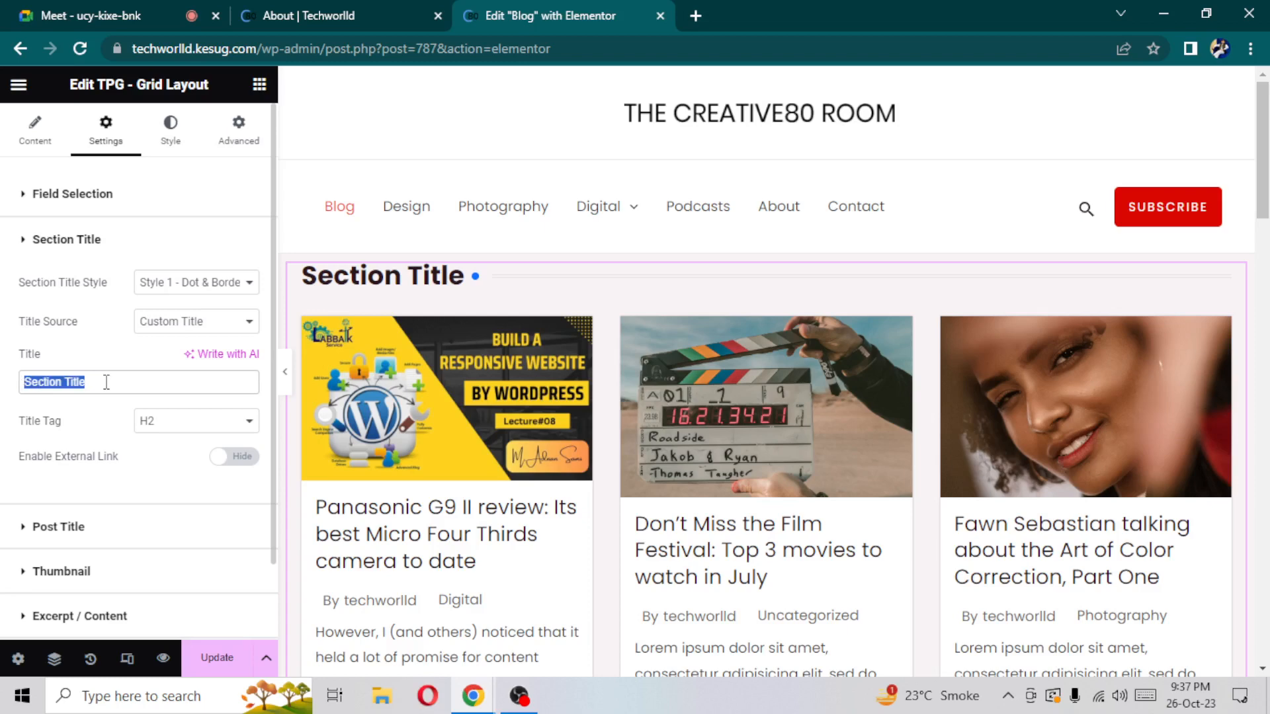
{"action": "type", "text": "Newa"}
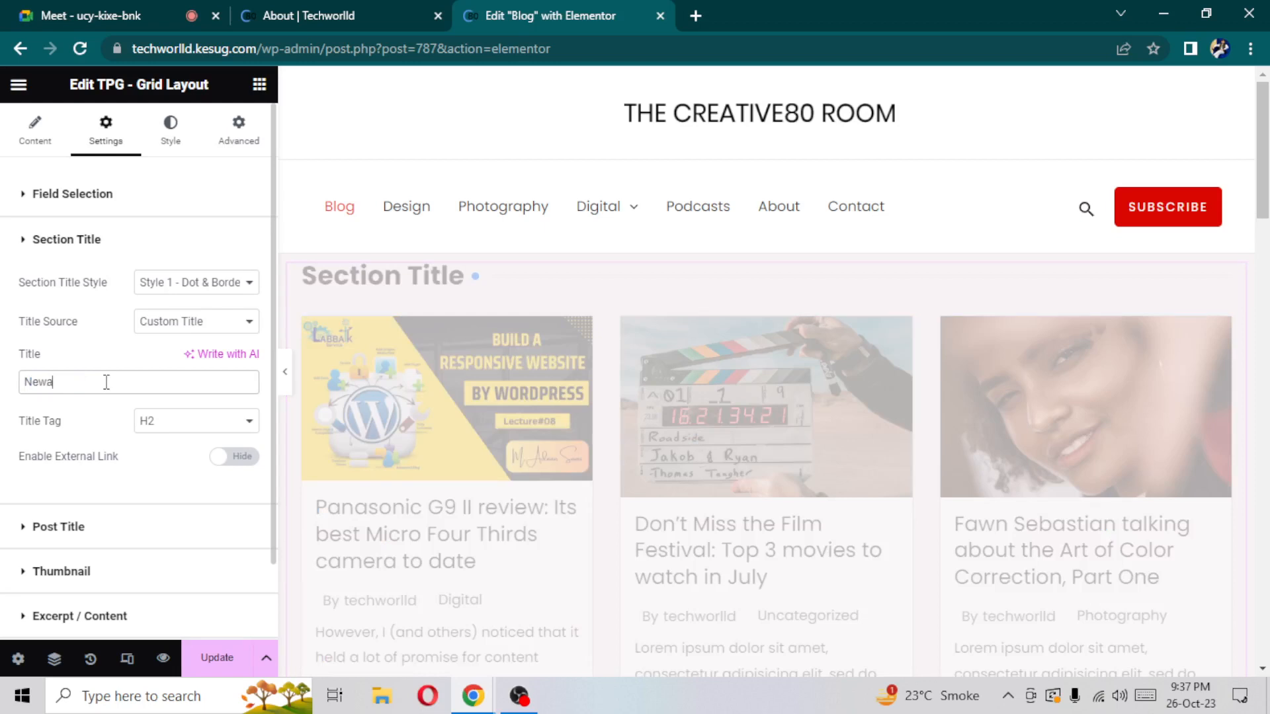
{"action": "key", "text": "BackSpace"}
{"action": "key", "text": "BackSpace"}
{"action": "key", "text": "BackSpace"}
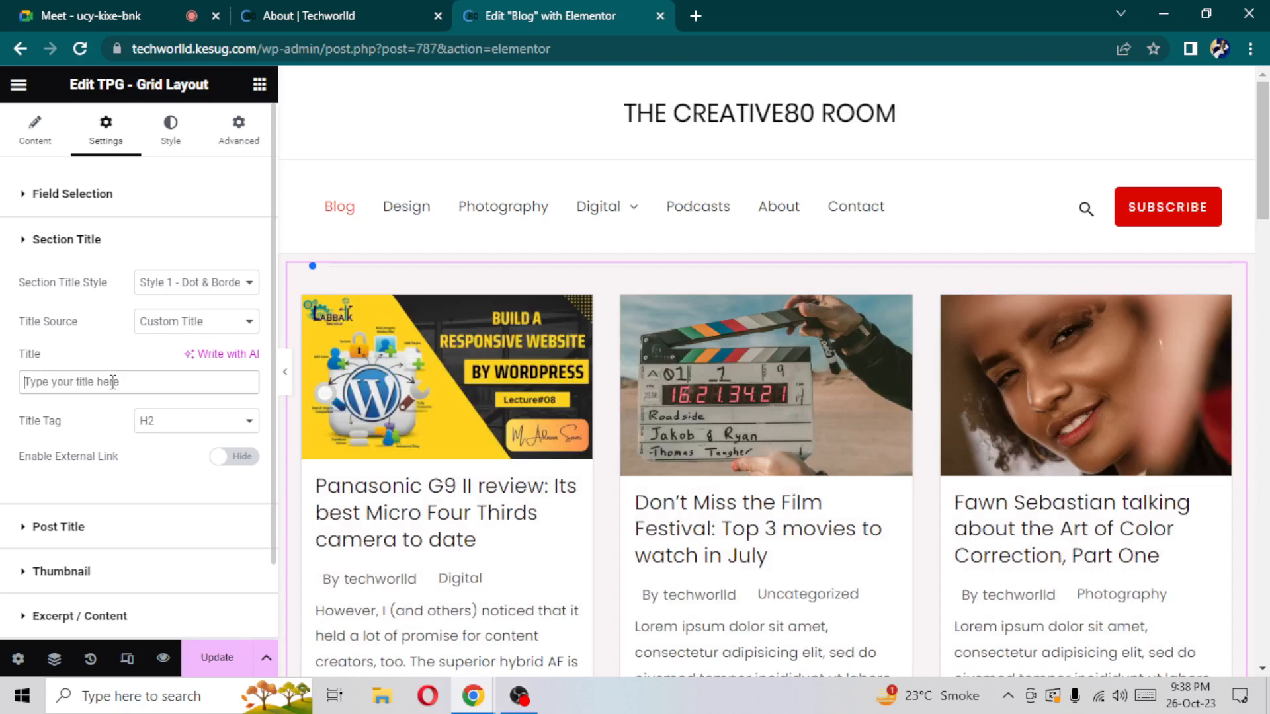
{"action": "type", "text": "Latest POsts"}
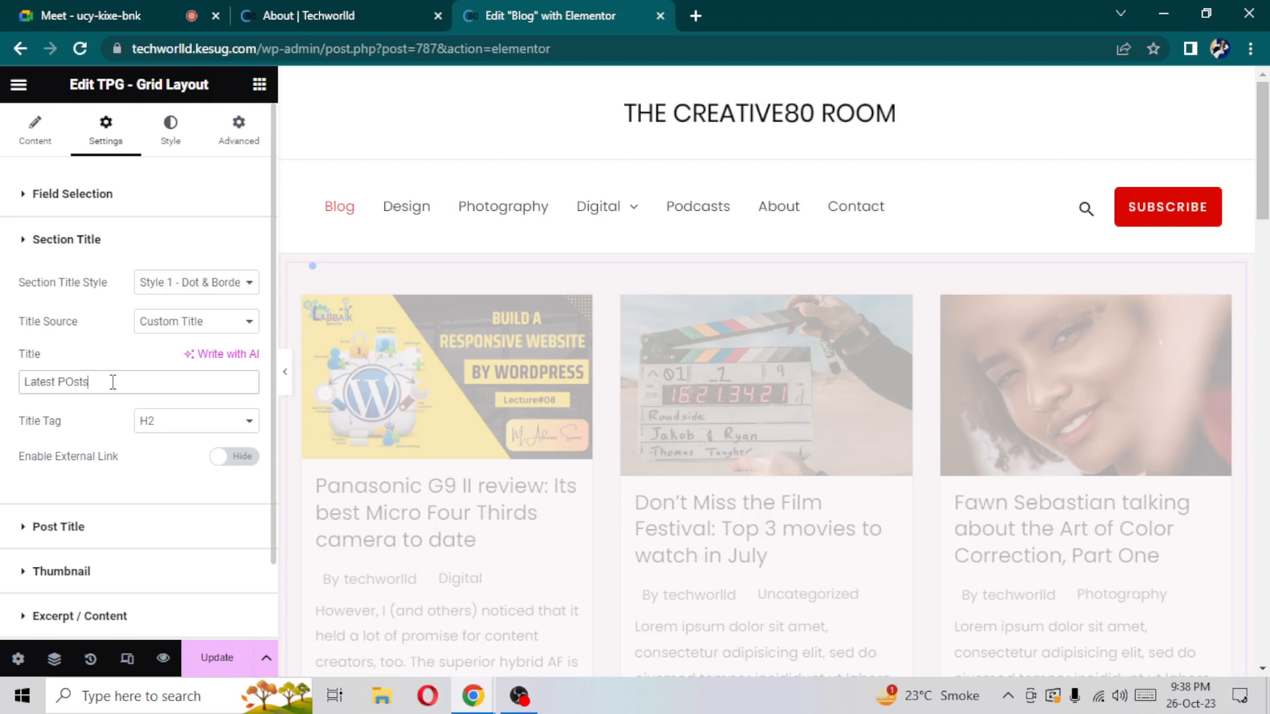
Look through the post grid's Post Title tag choices and the Thumbnail image size choices
{"action": "left_click", "coordinate": [41, 527]}
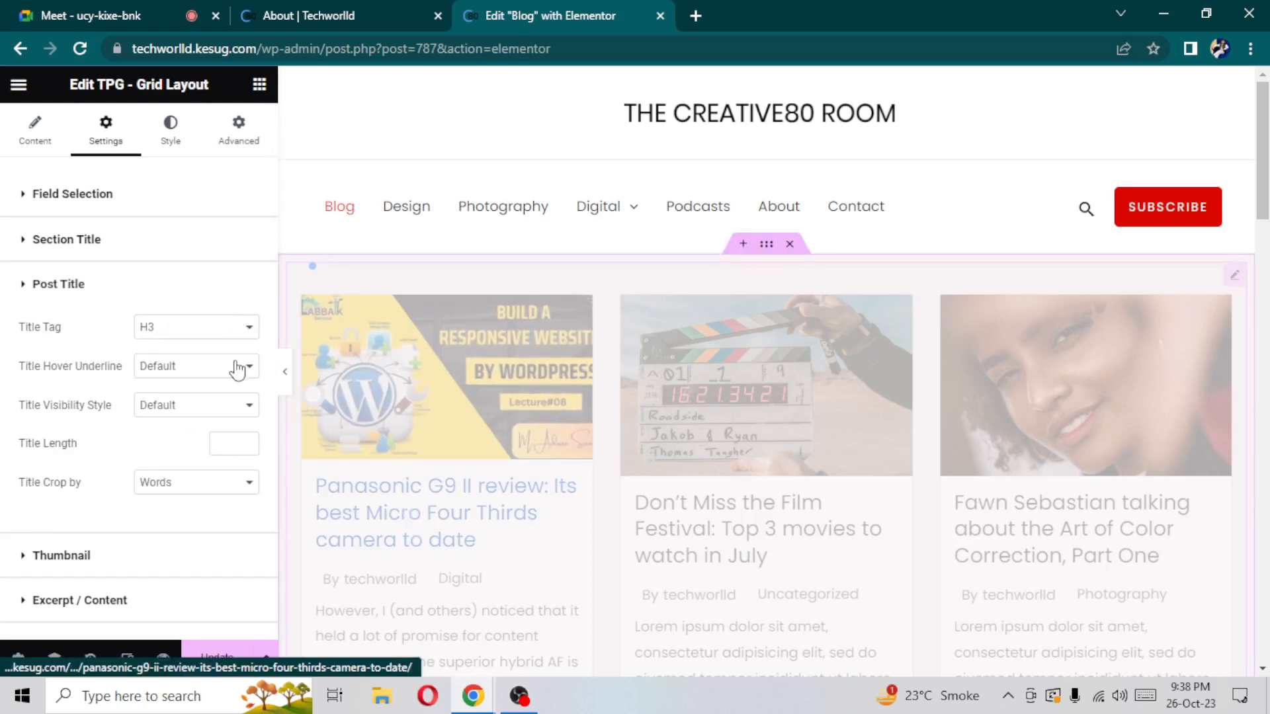
{"action": "left_click", "coordinate": [240, 333]}
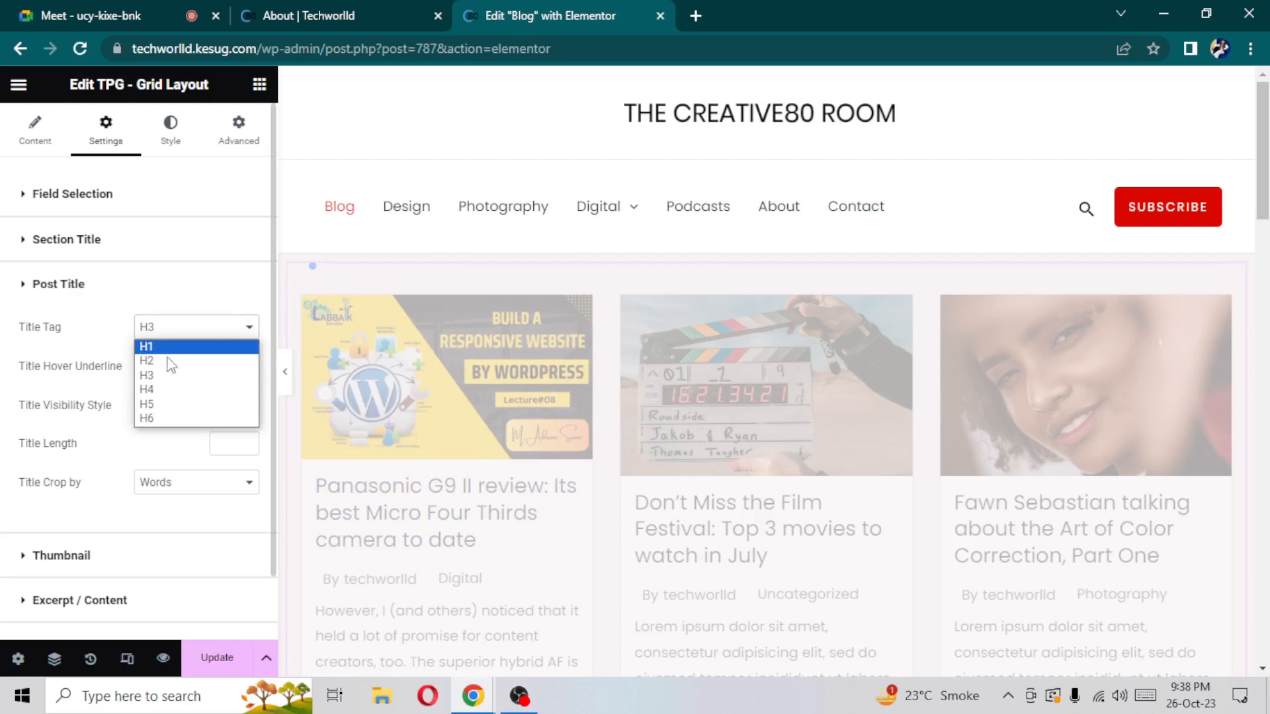
{"action": "left_click", "coordinate": [169, 290]}
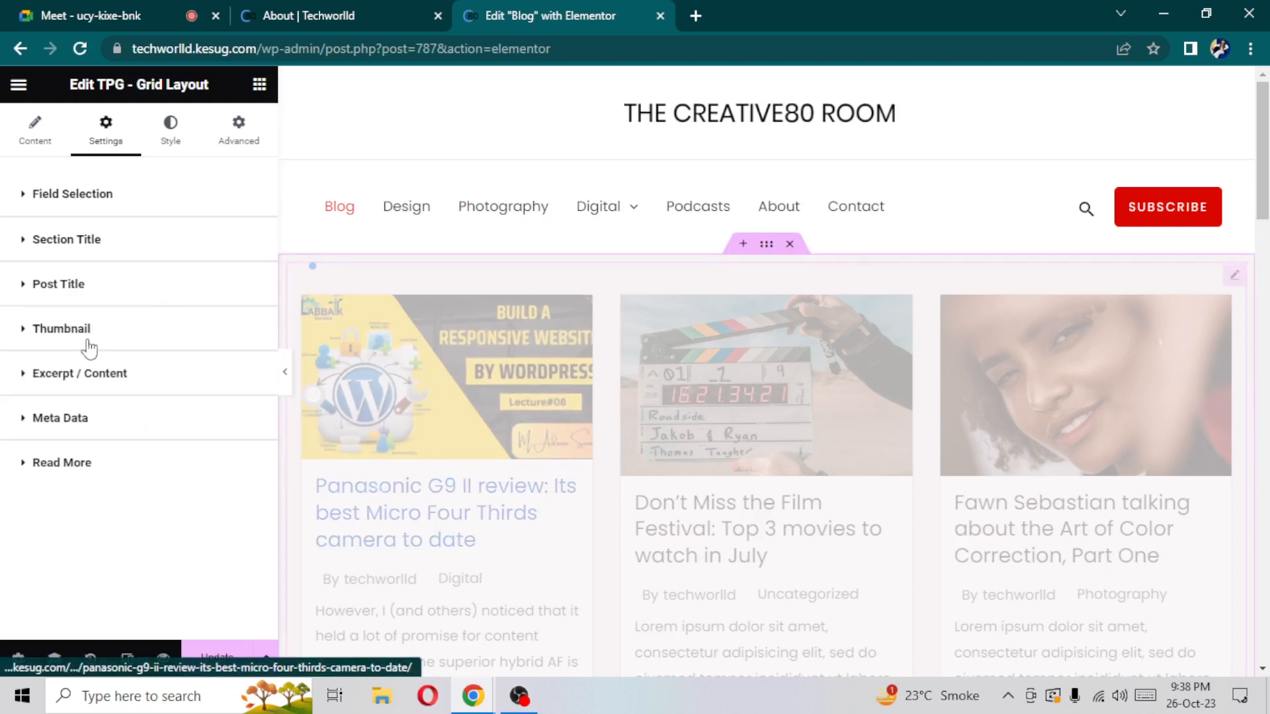
{"action": "left_click", "coordinate": [28, 335]}
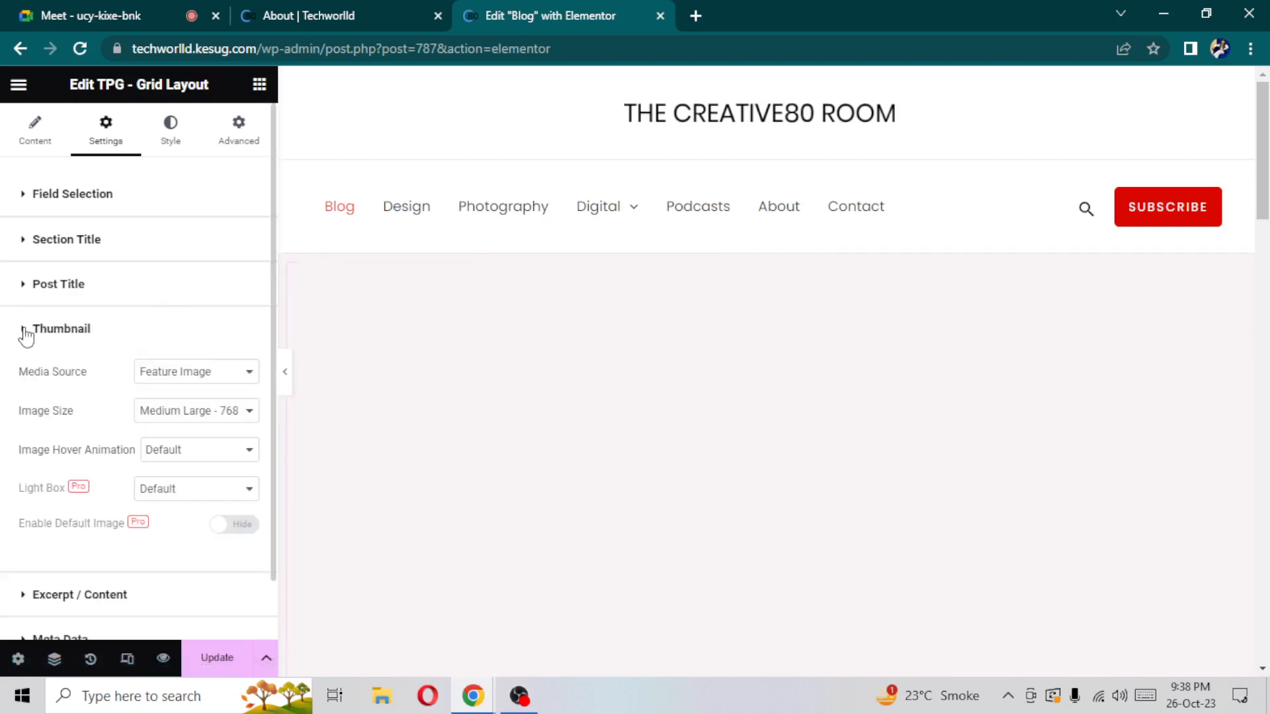
{"action": "left_click", "coordinate": [27, 335]}
{"action": "left_click", "coordinate": [28, 335]}
{"action": "left_click", "coordinate": [247, 414]}
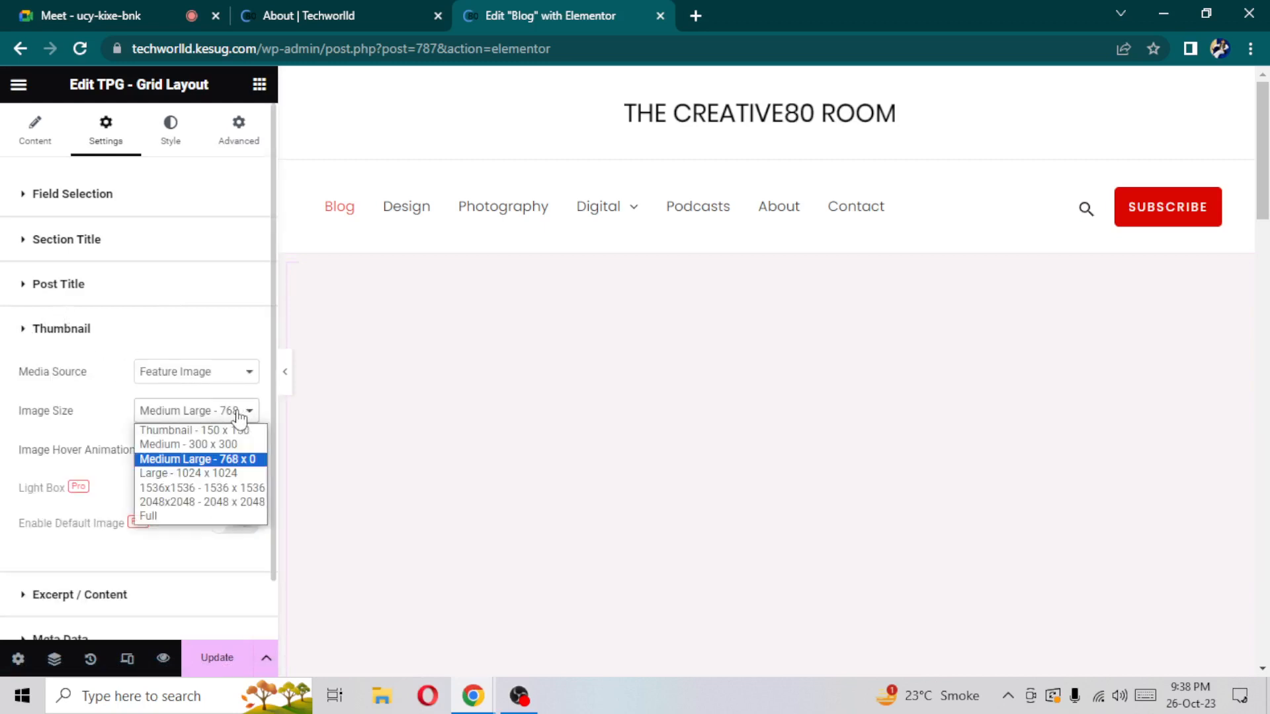
{"action": "left_click", "coordinate": [245, 413]}
{"action": "left_click", "coordinate": [36, 339]}
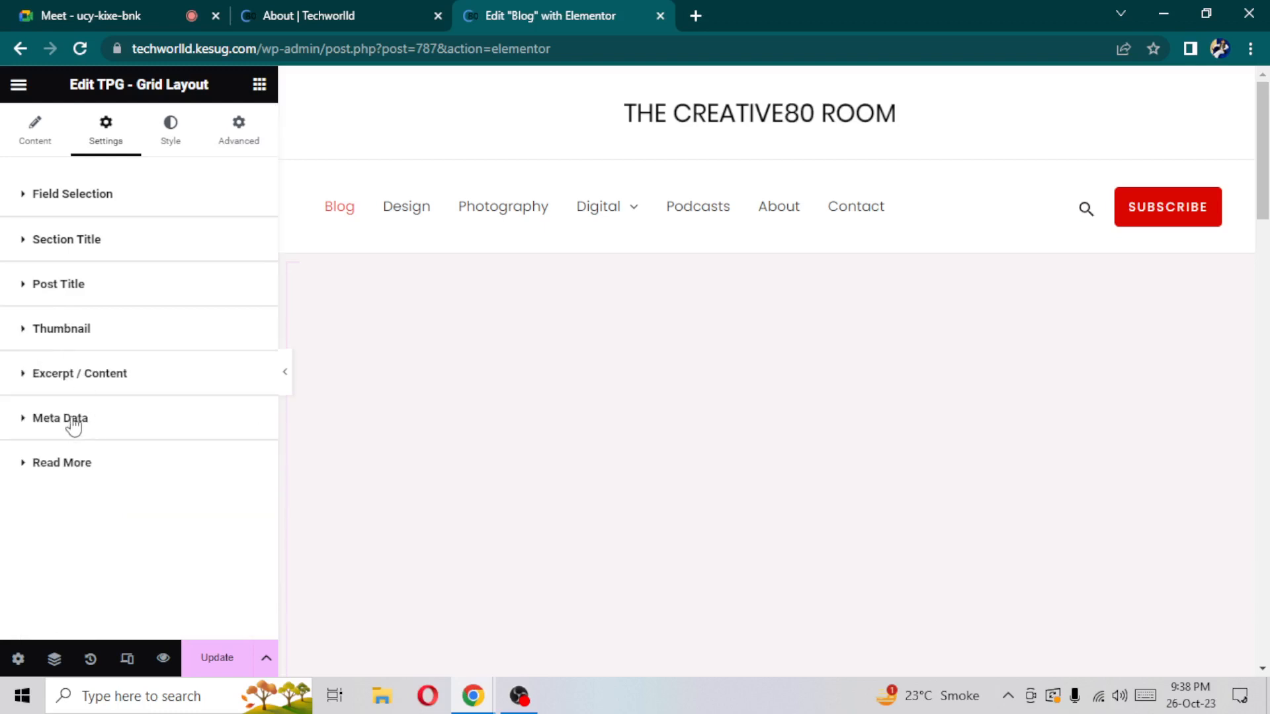
Set the meta separator of the post grid's Meta Data to Single Slash ( / )
{"action": "left_click", "coordinate": [46, 422]}
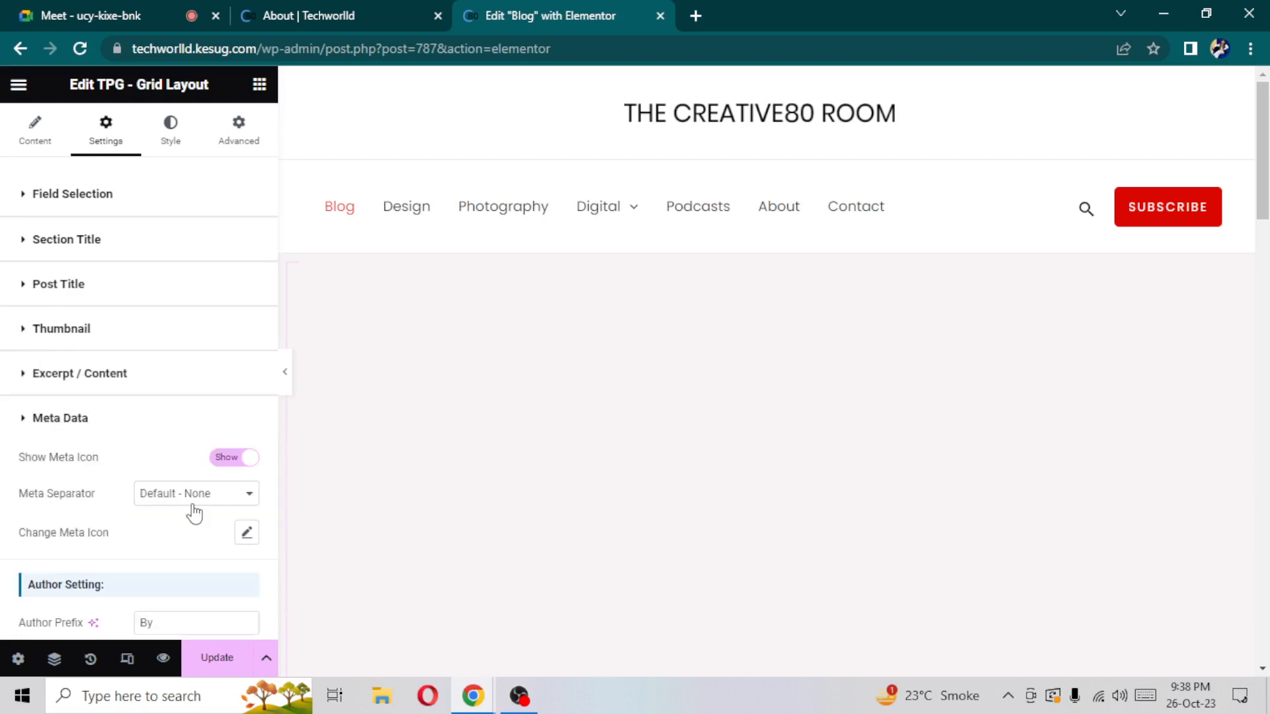
{"action": "left_click", "coordinate": [238, 501]}
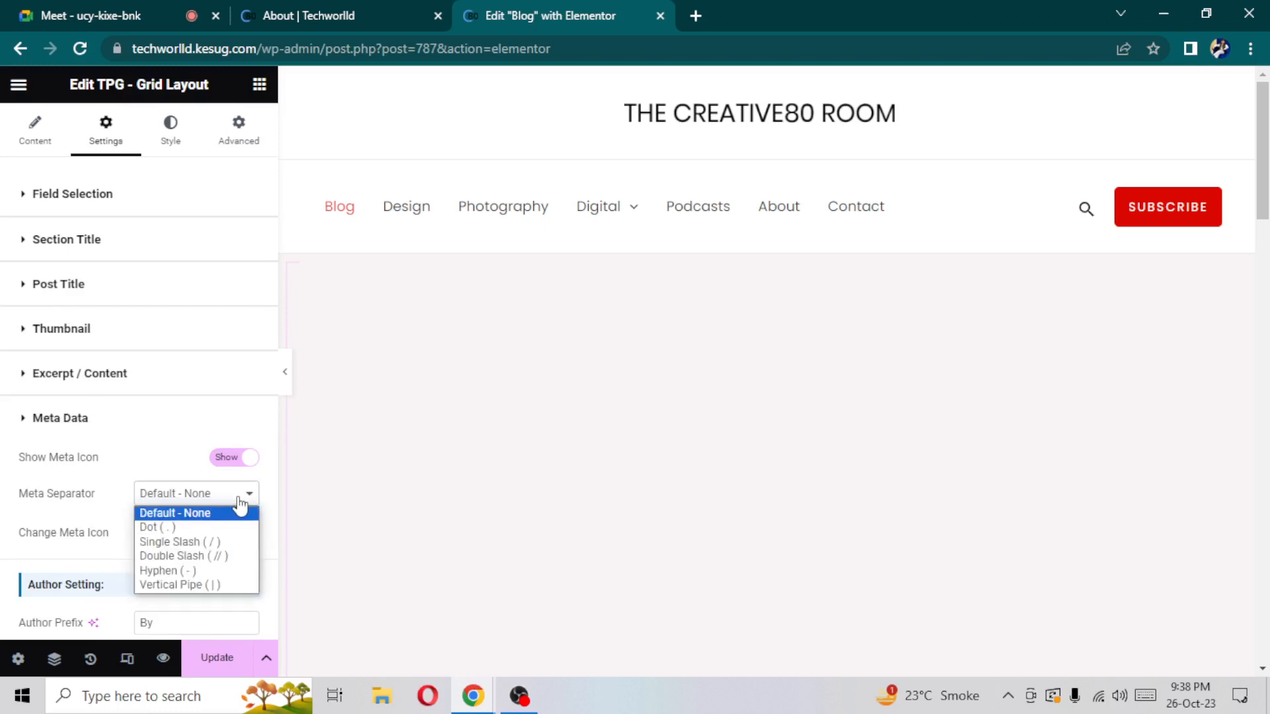
{"action": "left_click", "coordinate": [238, 501]}
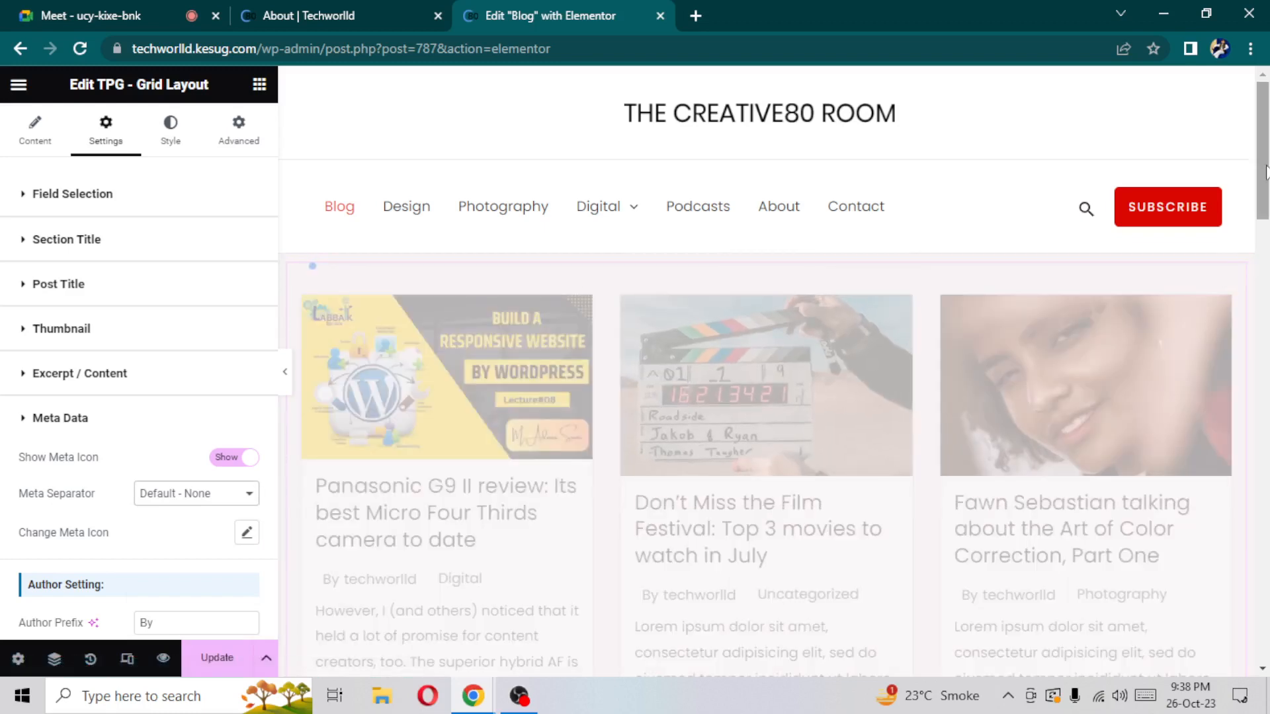
{"action": "mouse_move", "coordinate": [1266, 173]}
{"action": "left_mouse_down"}
{"action": "mouse_move", "coordinate": [1265, 231]}
{"action": "mouse_move", "coordinate": [1265, 173]}
{"action": "left_mouse_up"}
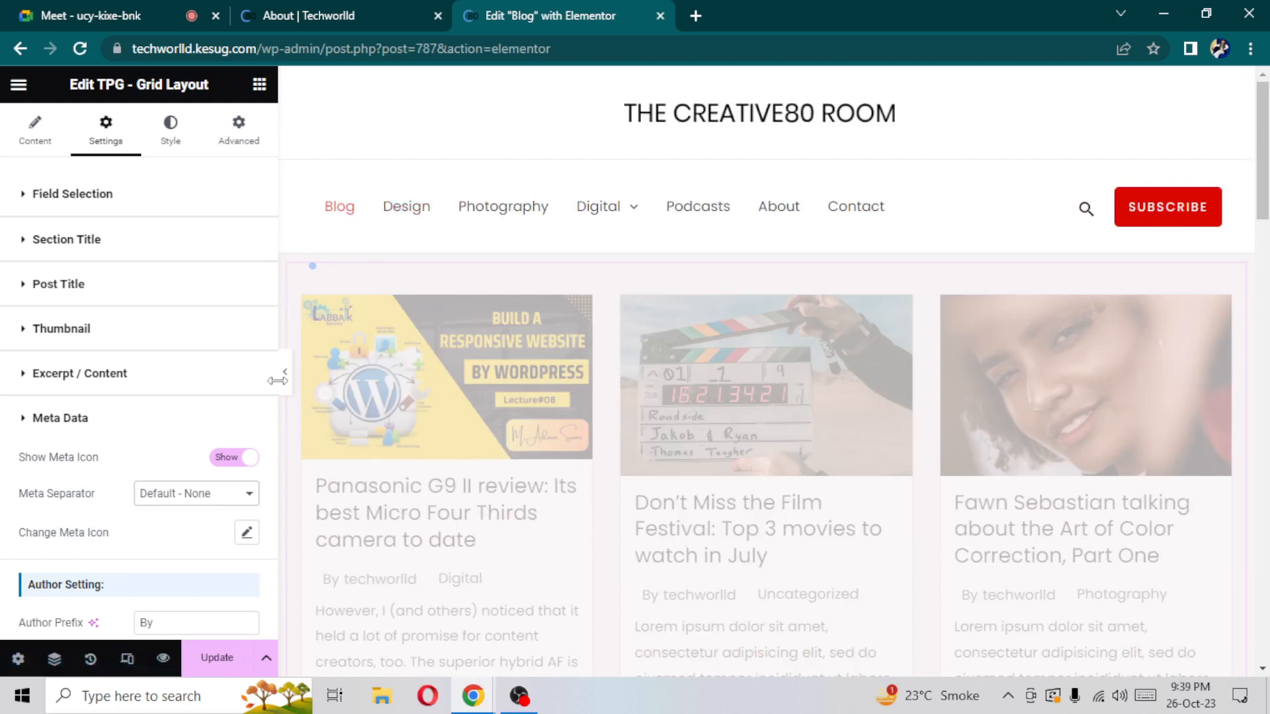
{"action": "key", "text": "Down"}
{"action": "key", "text": "Down"}
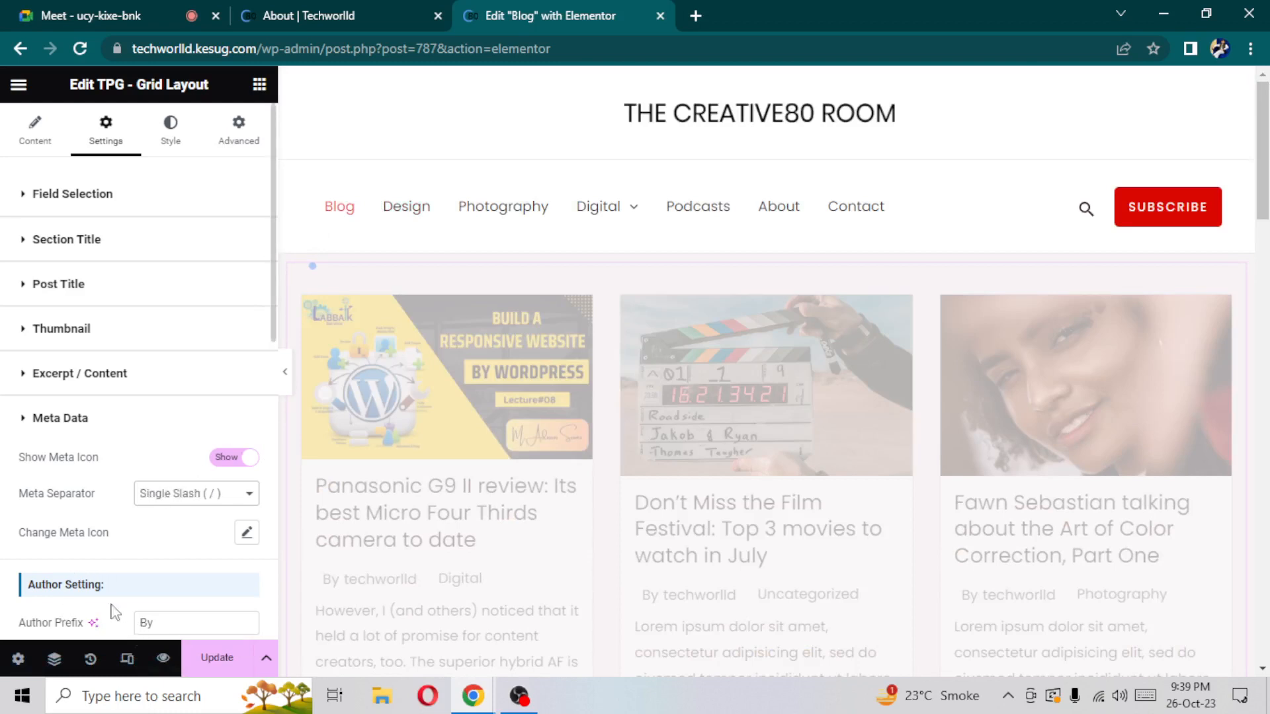
Append "..." to the post grid's Read More label
{"action": "left_click", "coordinate": [36, 427]}
{"action": "left_click", "coordinate": [36, 495]}
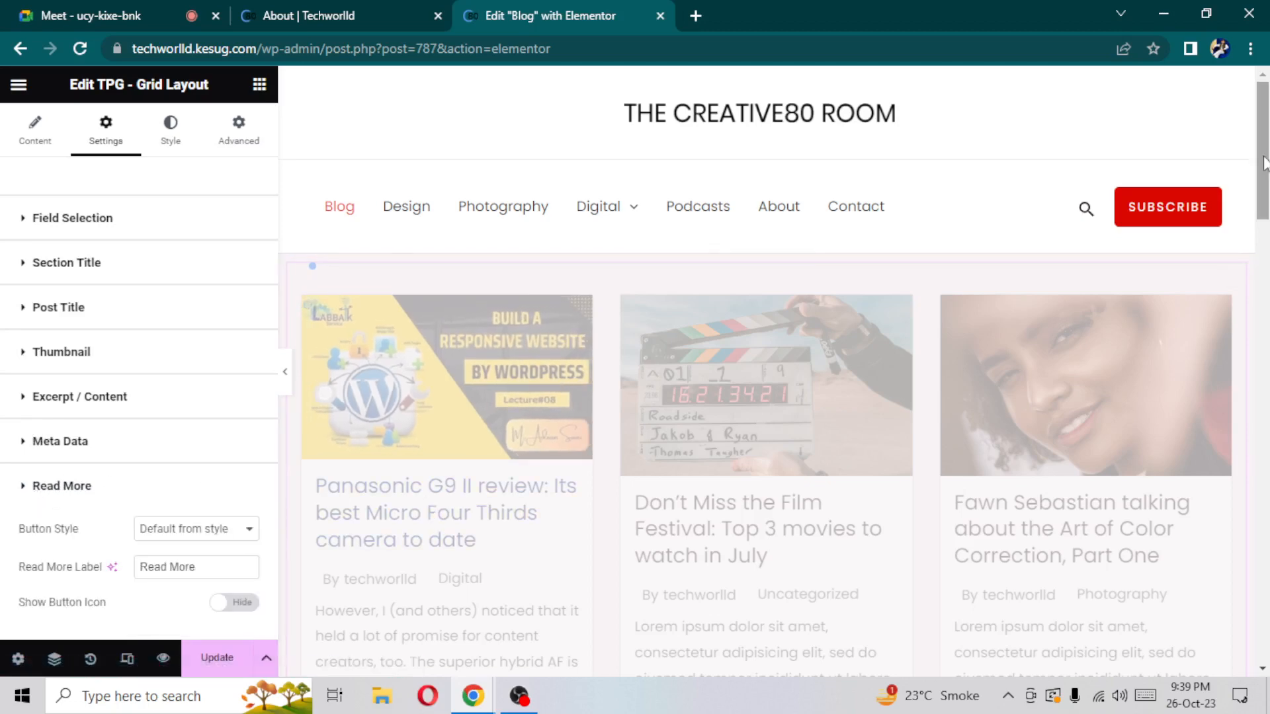
{"action": "scroll", "coordinate": [739, 281], "scroll_direction": "down", "scroll_amount": 6}
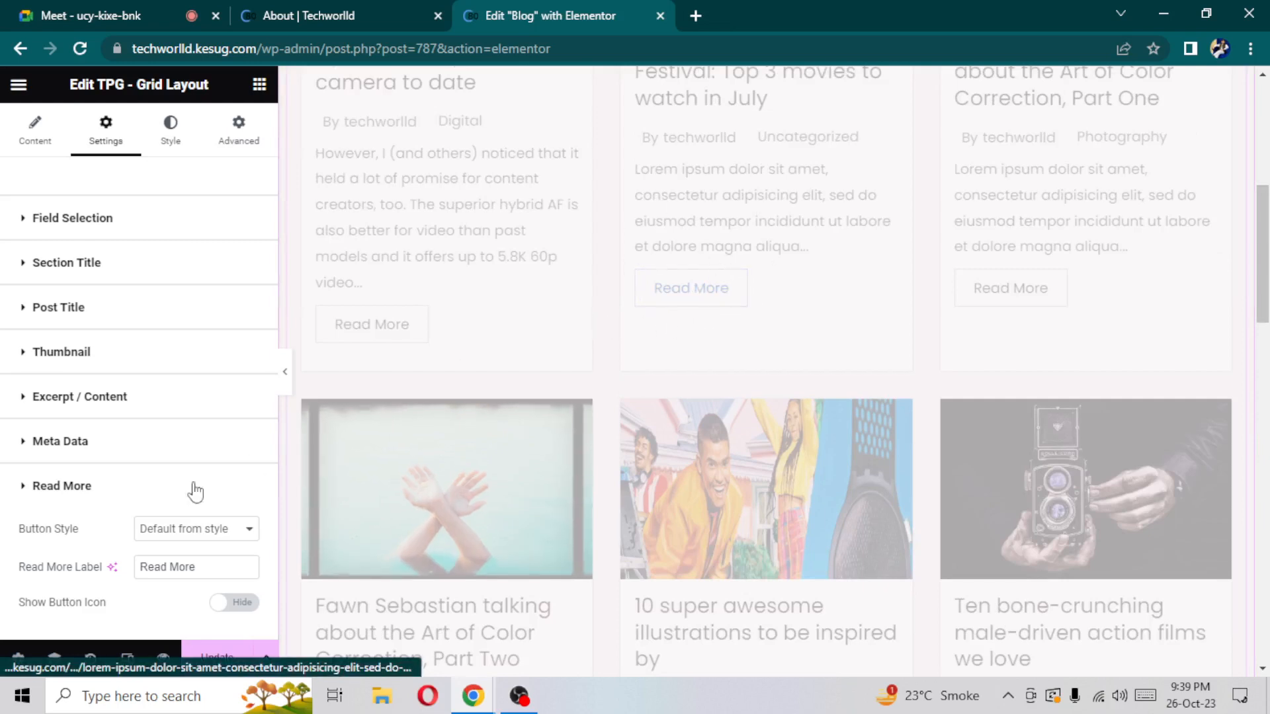
{"action": "left_click", "coordinate": [200, 566]}
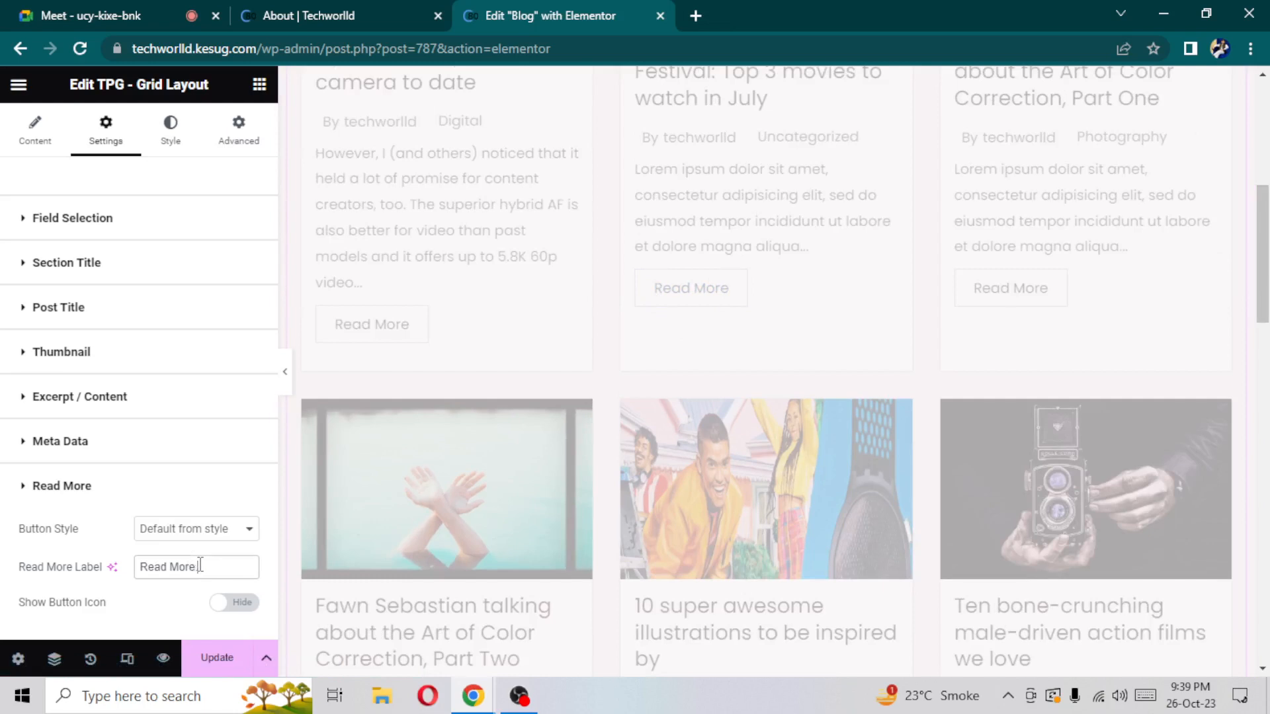
{"action": "type", "text": "..."}
{"action": "left_click", "coordinate": [23, 486]}
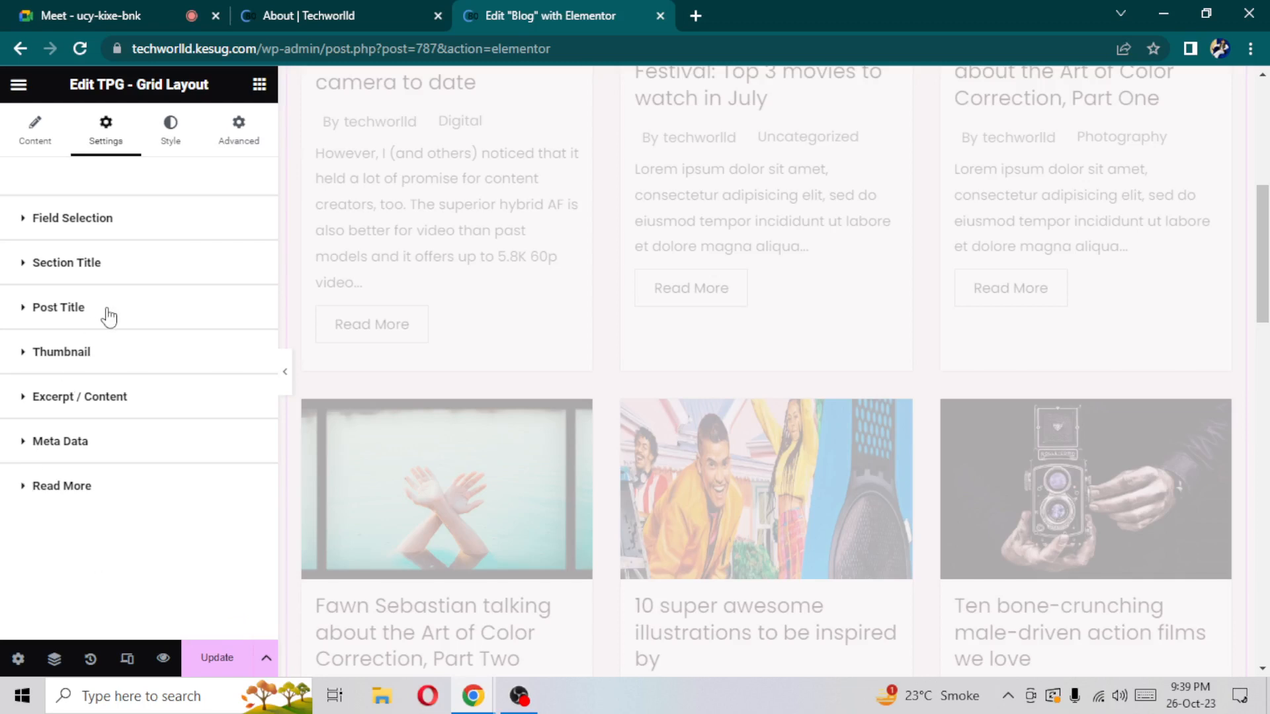
In the post grid's style settings, set the section title's top margin to 11
{"action": "left_click", "coordinate": [169, 151]}
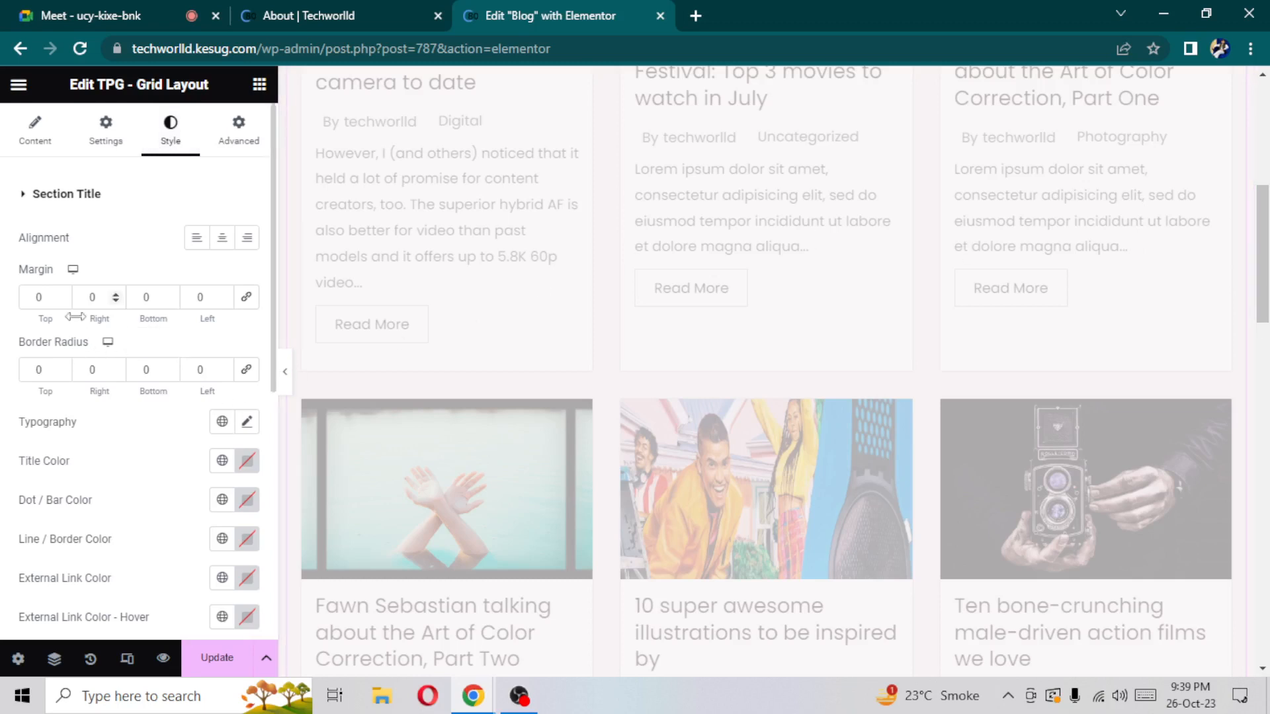
{"action": "scroll", "coordinate": [1265, 210], "scroll_direction": "up", "scroll_amount": 3}
{"action": "scroll", "coordinate": [1264, 211], "scroll_direction": "up", "scroll_amount": 3}
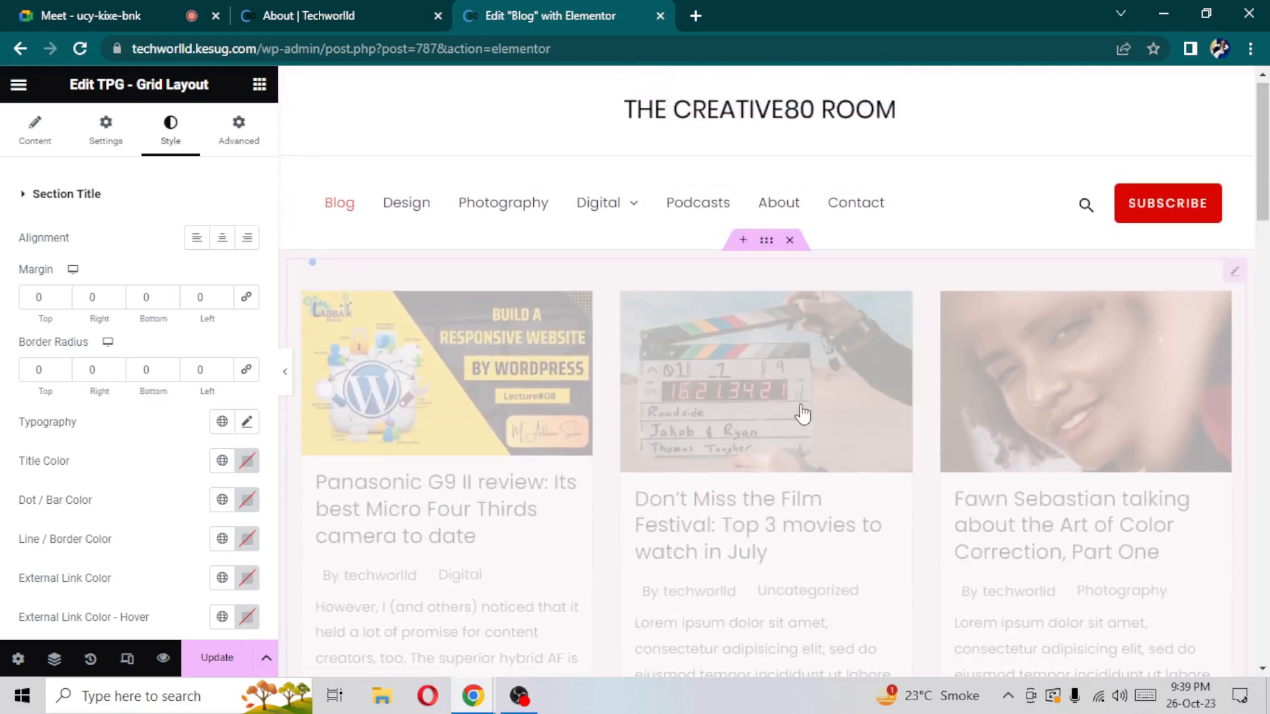
{"action": "left_click", "coordinate": [63, 295]}
{"action": "left_click", "coordinate": [61, 295]}
{"action": "left_click", "coordinate": [61, 295]}
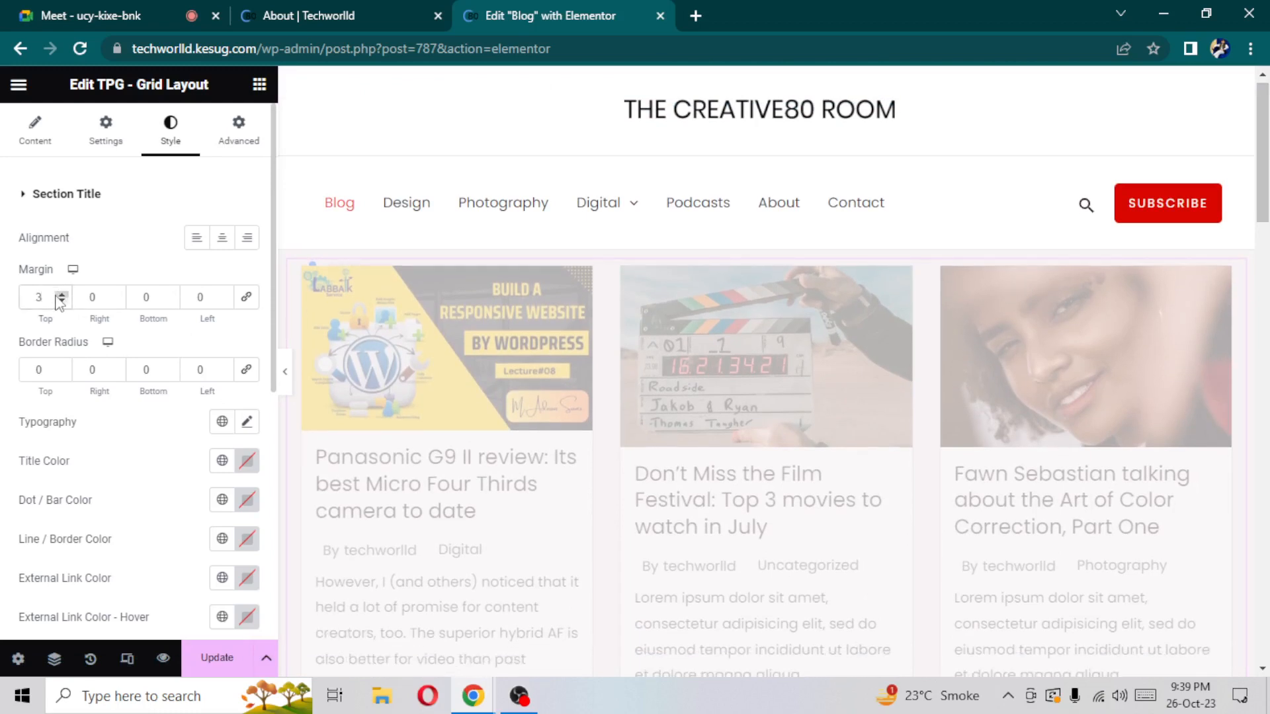
{"action": "left_click", "coordinate": [62, 295]}
{"action": "left_click", "coordinate": [63, 294]}
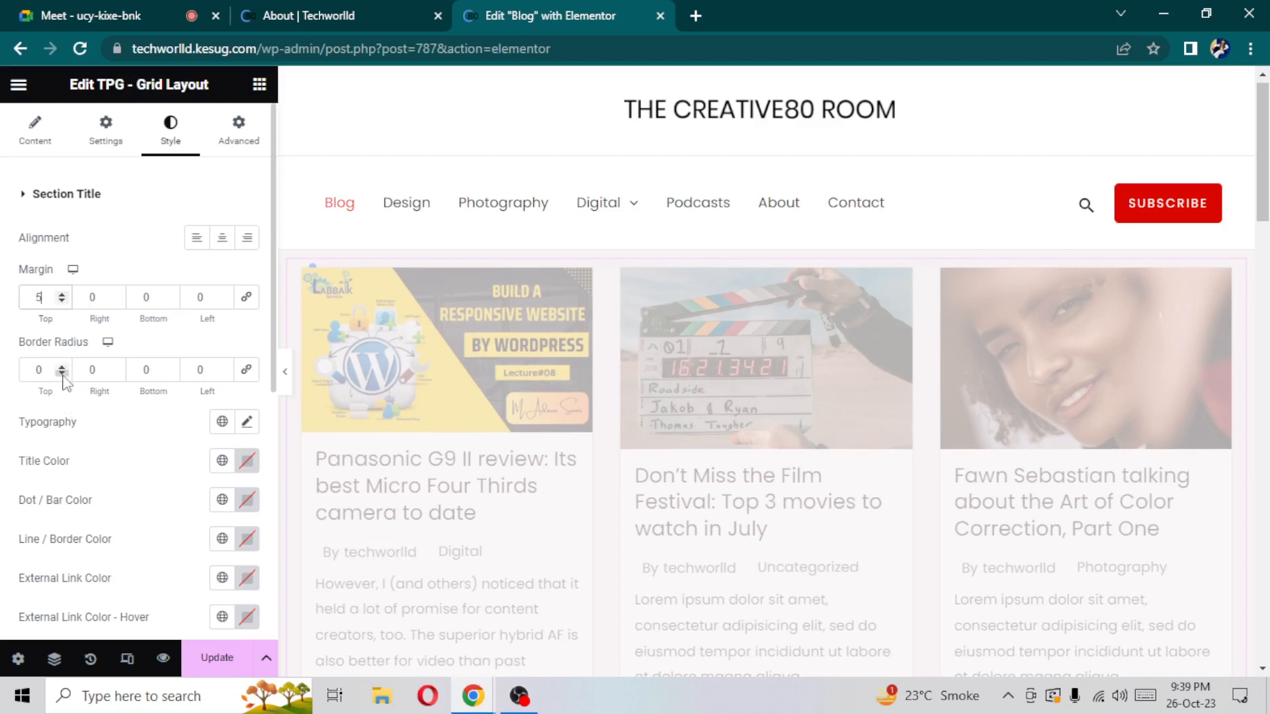
{"action": "left_click", "coordinate": [61, 302]}
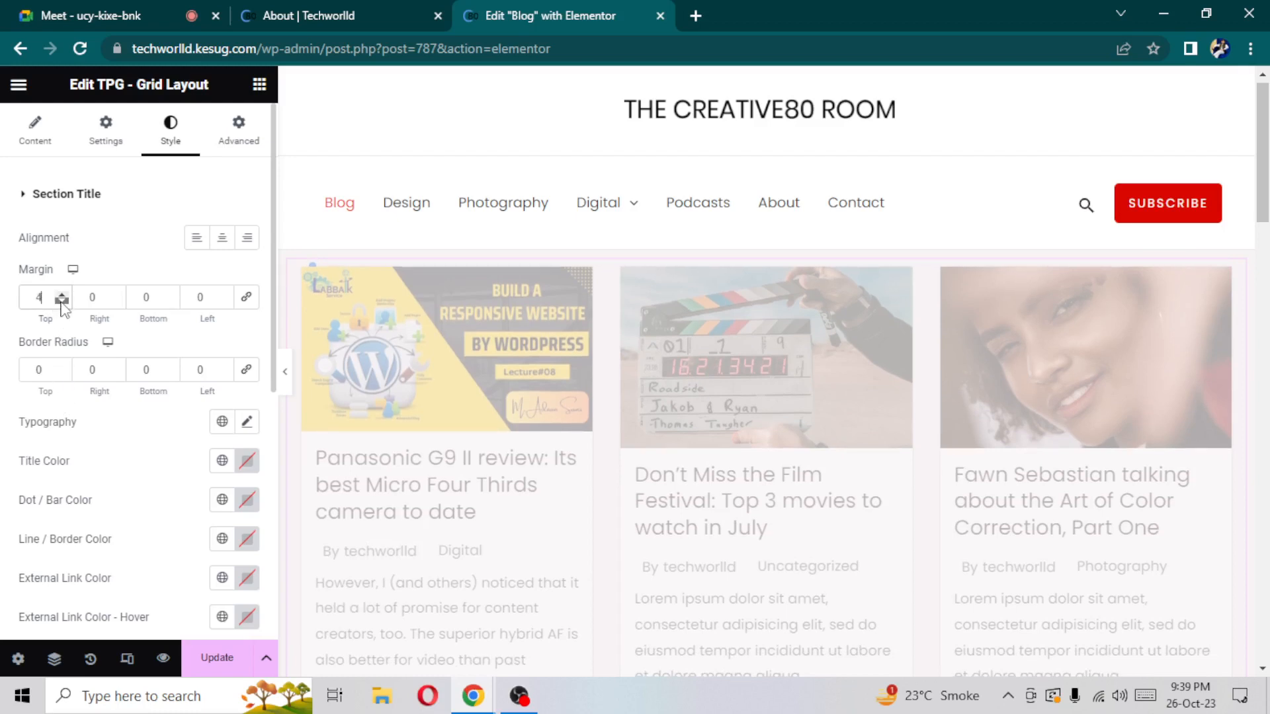
{"action": "left_click", "coordinate": [62, 301]}
{"action": "left_click", "coordinate": [61, 302]}
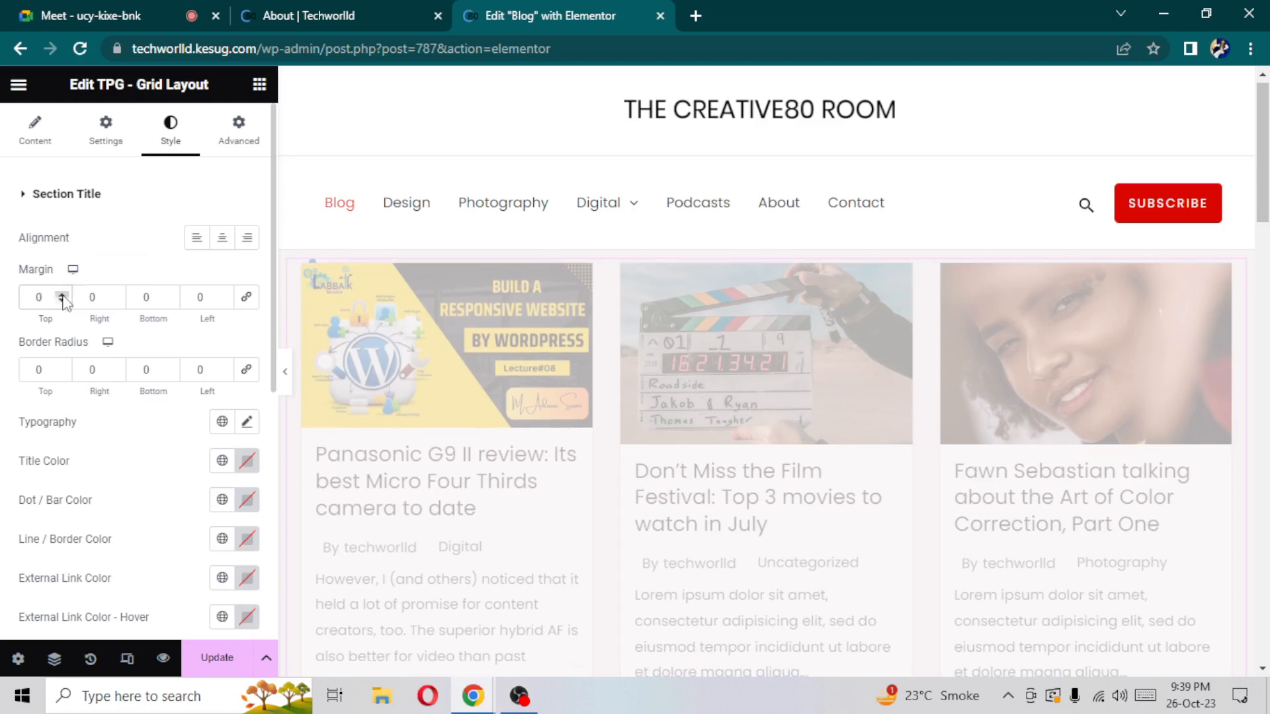
{"action": "left_click", "coordinate": [61, 295]}
{"action": "left_click", "coordinate": [61, 295]}
{"action": "left_click", "coordinate": [61, 295]}
{"action": "left_click", "coordinate": [61, 295]}
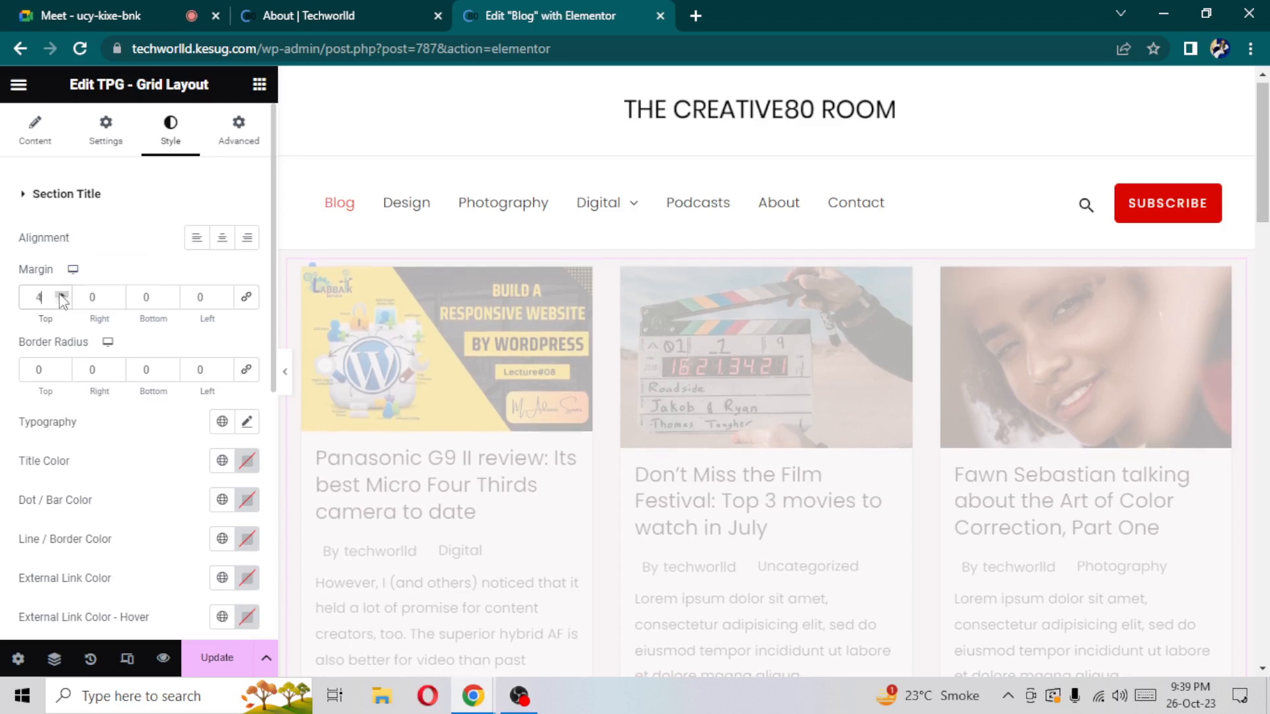
{"action": "left_click", "coordinate": [60, 295]}
{"action": "left_click", "coordinate": [61, 295]}
{"action": "left_click", "coordinate": [61, 295]}
{"action": "left_click", "coordinate": [61, 295]}
{"action": "left_click", "coordinate": [60, 295]}
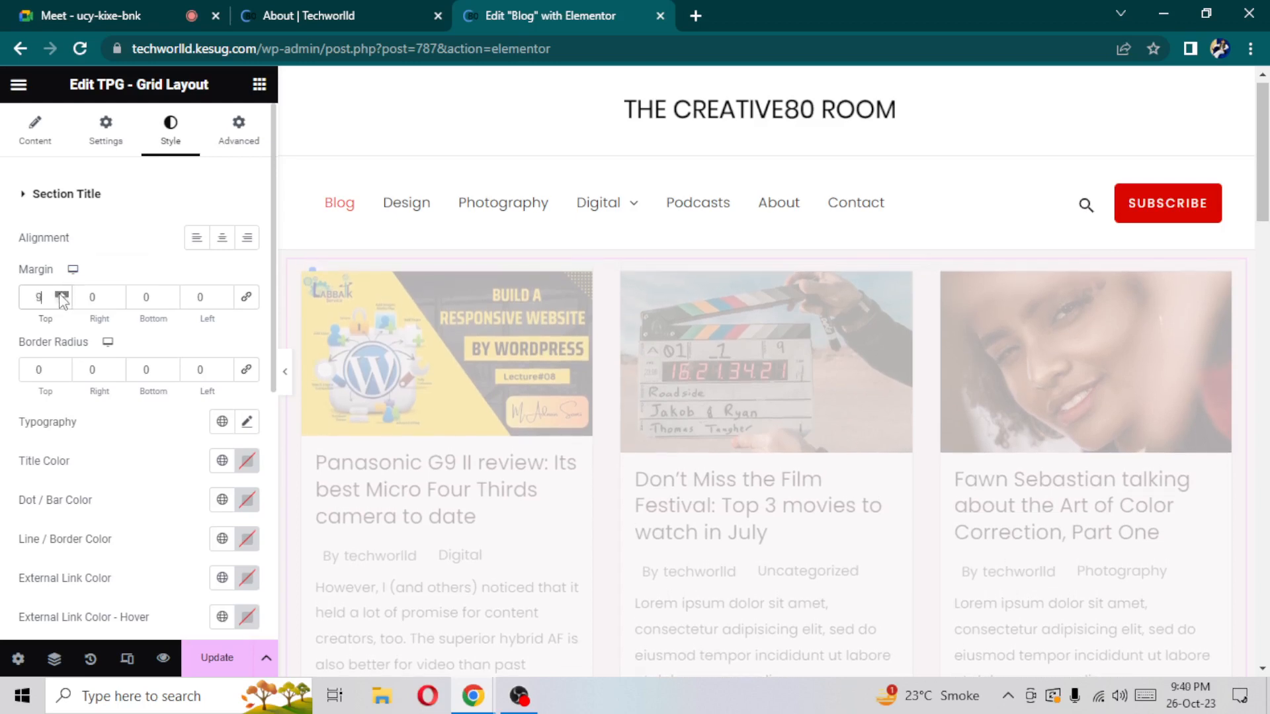
{"action": "left_click", "coordinate": [61, 295]}
{"action": "left_click", "coordinate": [61, 295]}
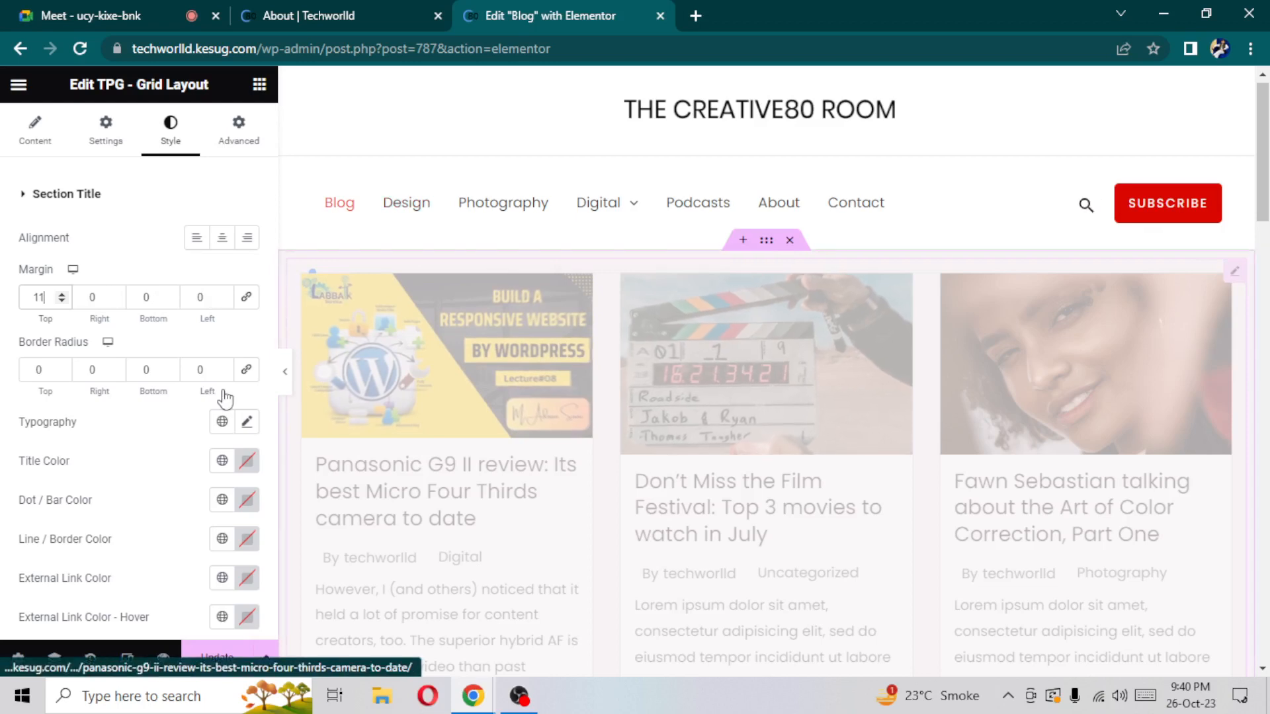
Try a right margin of -10 for the section title
{"action": "left_click", "coordinate": [116, 300]}
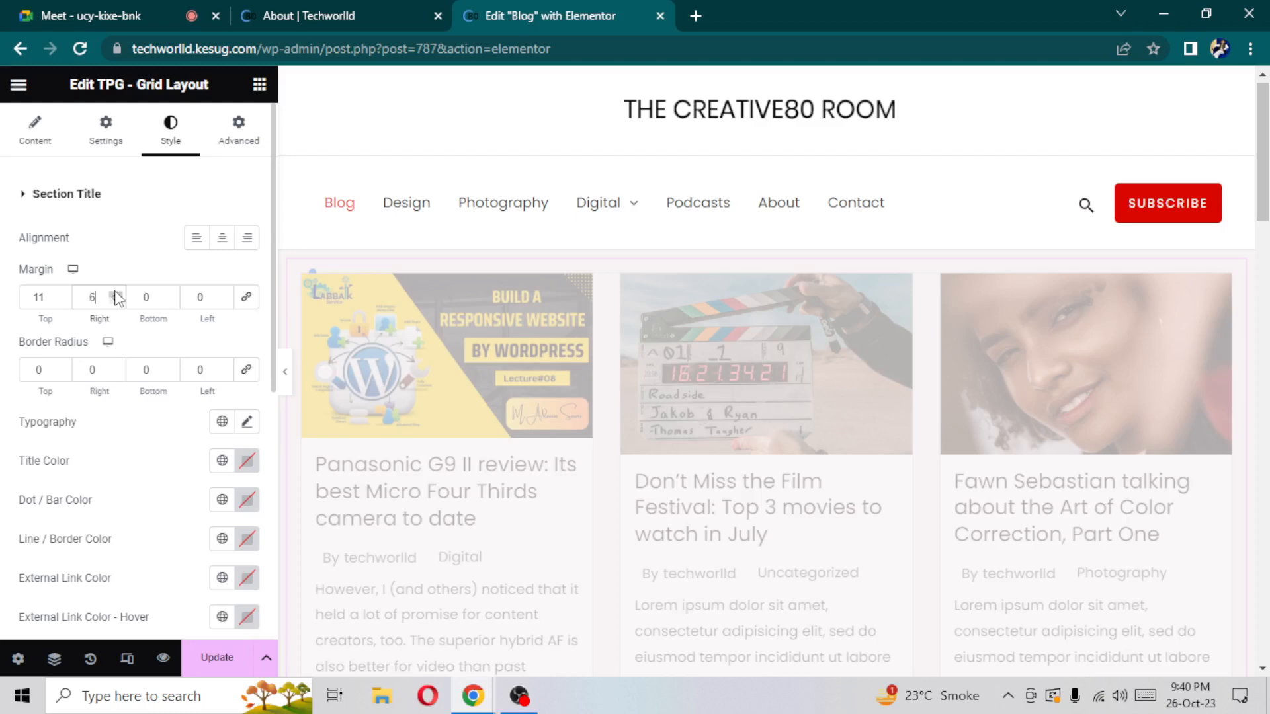
{"action": "left_click", "coordinate": [115, 294]}
{"action": "left_click", "coordinate": [115, 293]}
{"action": "left_click", "coordinate": [115, 294]}
{"action": "left_click", "coordinate": [116, 294]}
{"action": "left_click", "coordinate": [115, 296]}
{"action": "left_click", "coordinate": [115, 295]}
{"action": "left_click", "coordinate": [116, 301]}
{"action": "left_click", "coordinate": [116, 302]}
{"action": "double_click", "coordinate": [116, 301]}
{"action": "left_click", "coordinate": [116, 302]}
Try a left margin of -45 for the section title
{"action": "left_click_drag", "start_coordinate": [198, 319], "coordinate": [81, 357]}
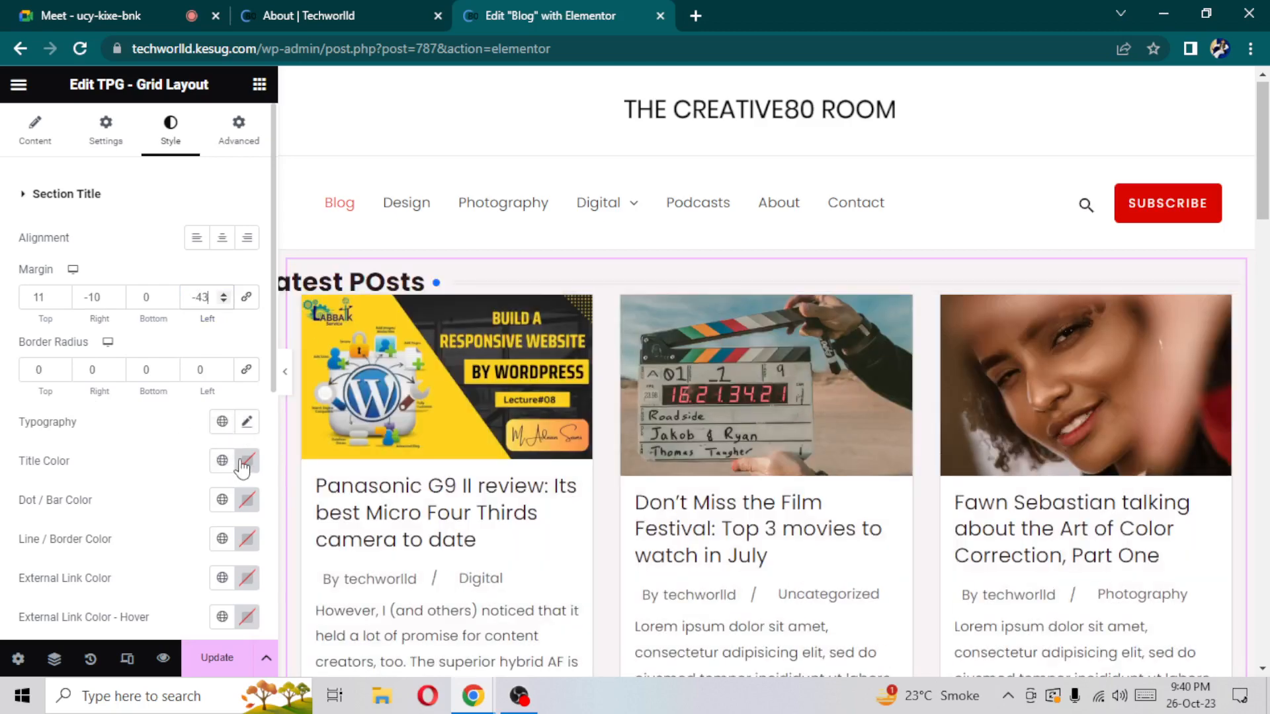
{"action": "left_click", "coordinate": [224, 301]}
{"action": "left_click", "coordinate": [224, 301]}
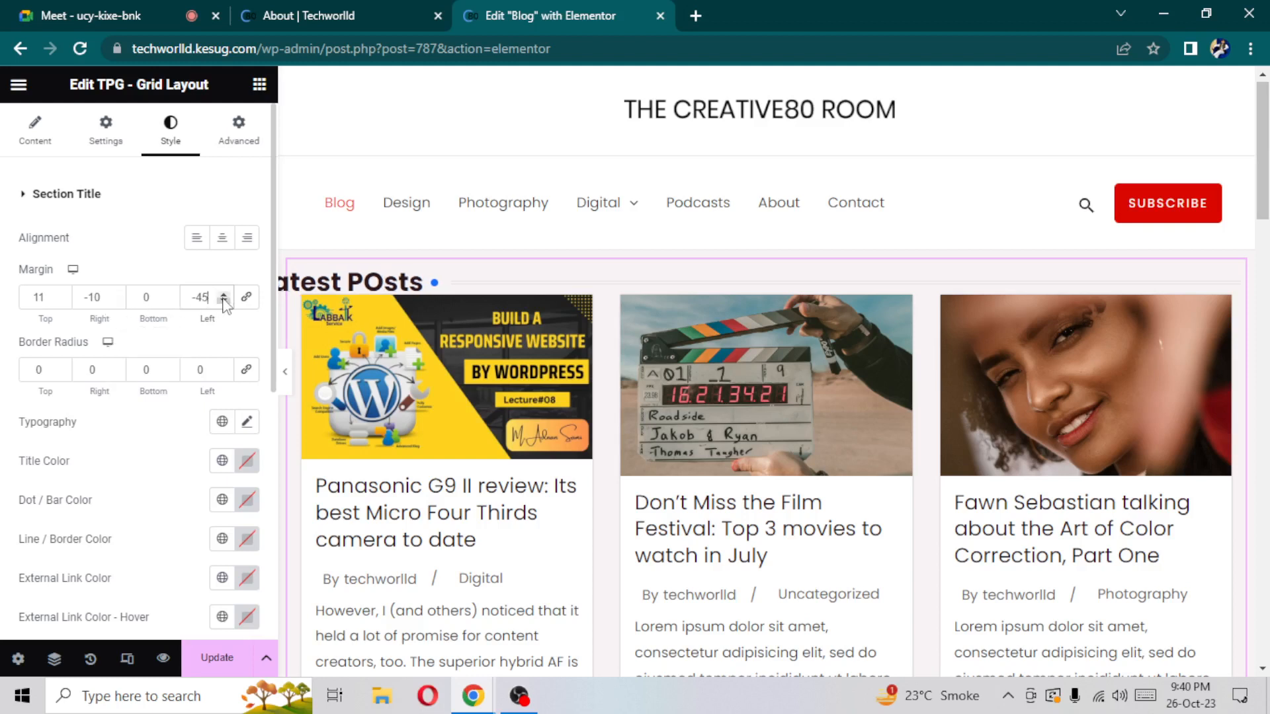
{"action": "left_click", "coordinate": [225, 301]}
{"action": "left_click", "coordinate": [225, 301]}
{"action": "left_click", "coordinate": [224, 294]}
{"action": "left_click", "coordinate": [224, 294]}
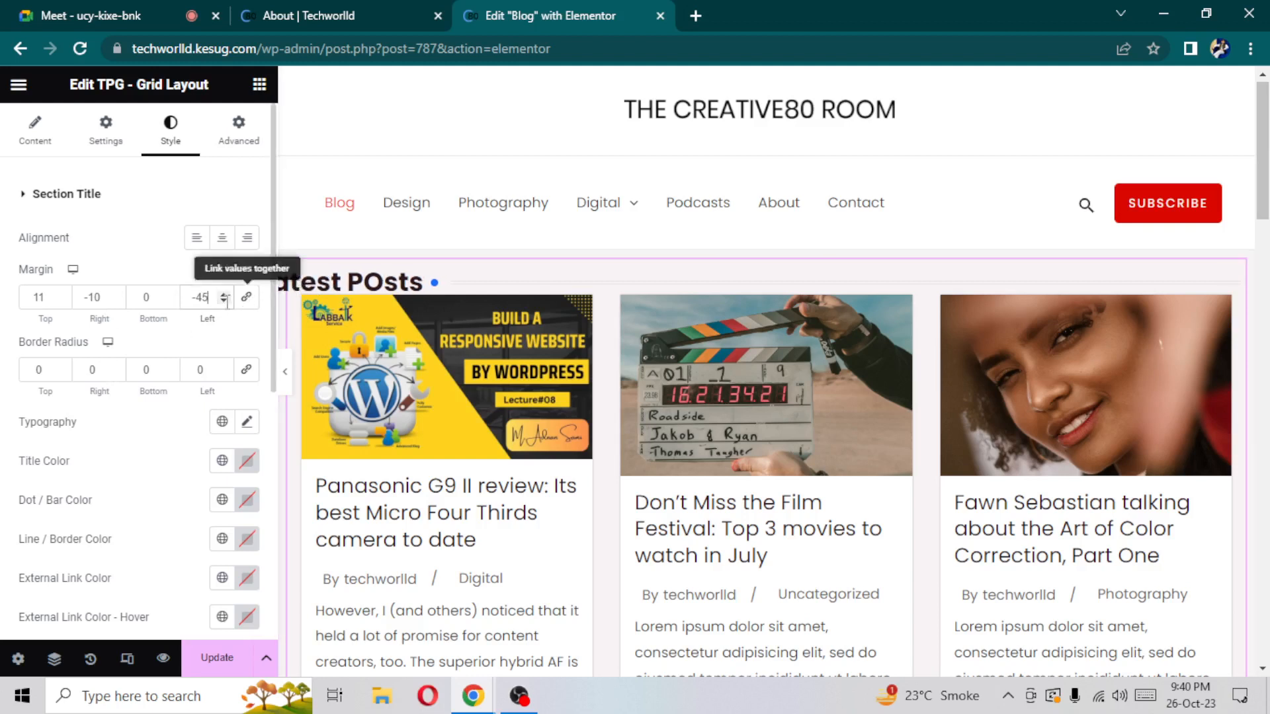
Bring the section title's left margin back to 0
{"action": "left_click", "coordinate": [223, 295]}
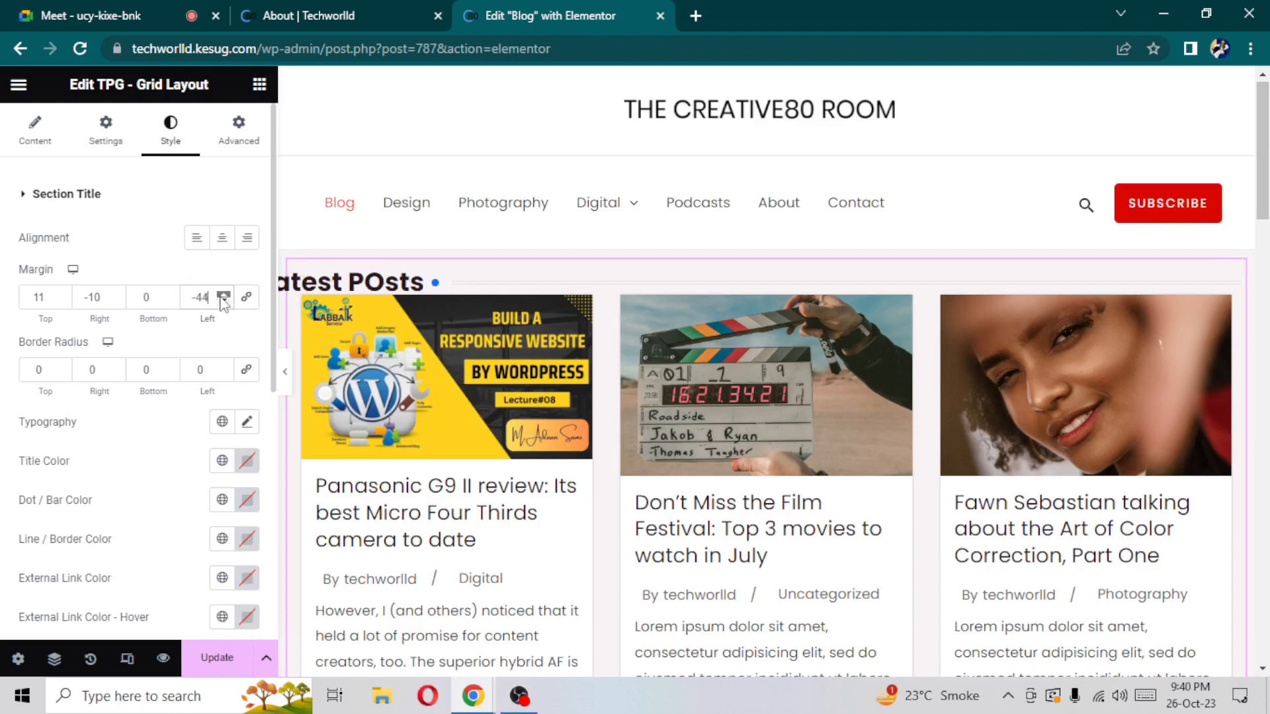
{"action": "left_click", "coordinate": [223, 295]}
{"action": "left_click", "coordinate": [223, 295]}
{"action": "left_click", "coordinate": [223, 295]}
{"action": "left_click", "coordinate": [223, 295]}
{"action": "left_click", "coordinate": [223, 295]}
{"action": "left_click", "coordinate": [223, 295]}
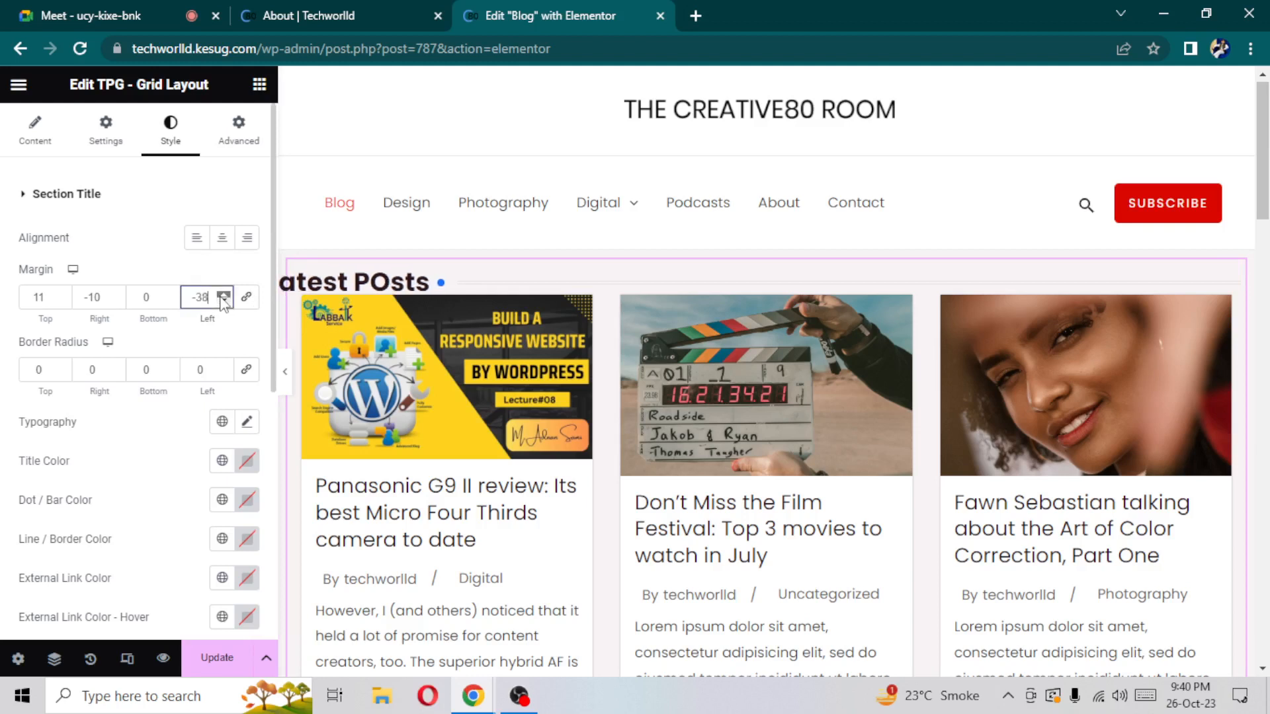
{"action": "left_click", "coordinate": [223, 295]}
{"action": "left_click", "coordinate": [223, 295]}
{"action": "left_click", "coordinate": [223, 295]}
{"action": "left_click", "coordinate": [223, 295]}
{"action": "left_click", "coordinate": [223, 295]}
{"action": "left_click", "coordinate": [223, 295]}
{"action": "left_click", "coordinate": [223, 295]}
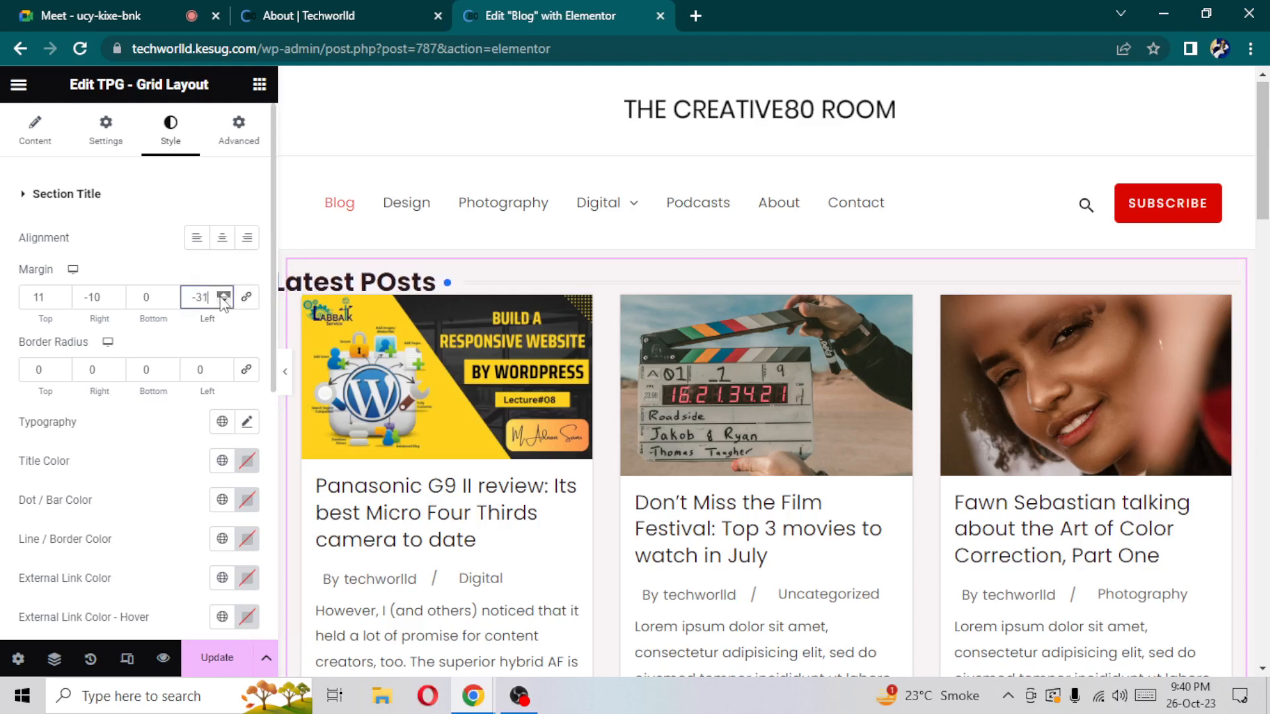
{"action": "left_click", "coordinate": [223, 295]}
{"action": "left_click", "coordinate": [223, 295]}
{"action": "left_click", "coordinate": [223, 295]}
{"action": "left_click", "coordinate": [223, 295]}
{"action": "left_click", "coordinate": [223, 295]}
{"action": "left_click", "coordinate": [223, 295]}
{"action": "left_click", "coordinate": [223, 295]}
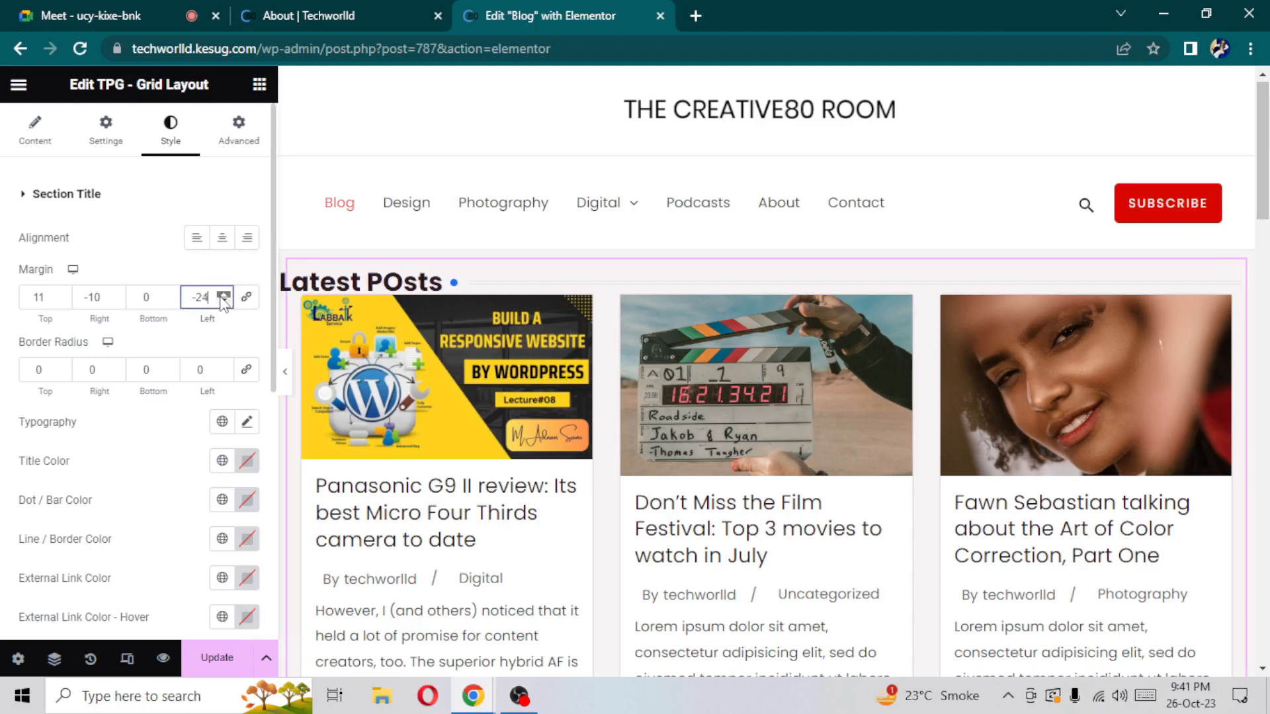
{"action": "left_click", "coordinate": [223, 295]}
{"action": "left_click", "coordinate": [223, 295]}
{"action": "left_click", "coordinate": [223, 295]}
{"action": "left_click", "coordinate": [223, 295]}
{"action": "left_click", "coordinate": [223, 295]}
{"action": "left_click", "coordinate": [223, 295]}
{"action": "left_click", "coordinate": [223, 295]}
{"action": "left_click", "coordinate": [223, 295]}
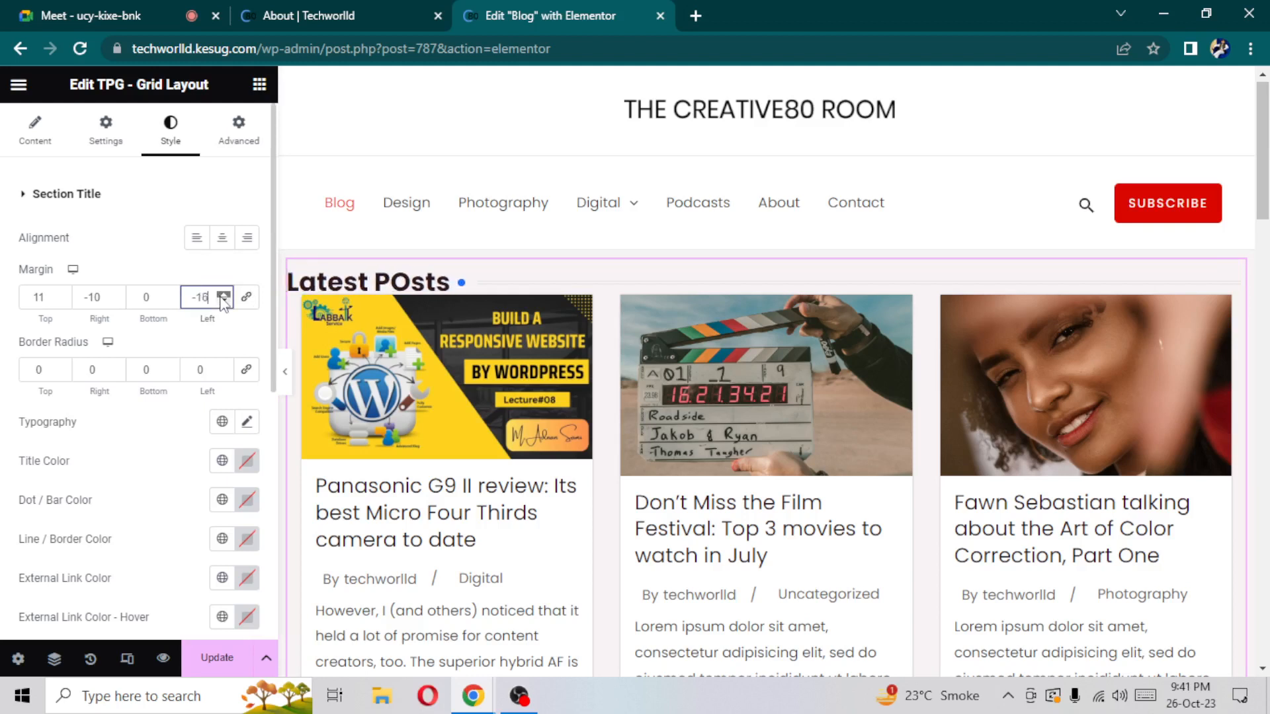
{"action": "left_click", "coordinate": [222, 295]}
{"action": "left_click", "coordinate": [223, 295]}
{"action": "left_click", "coordinate": [223, 295]}
{"action": "left_click", "coordinate": [222, 295]}
{"action": "left_click", "coordinate": [223, 295]}
{"action": "left_click", "coordinate": [223, 295]}
{"action": "left_click", "coordinate": [223, 295]}
{"action": "left_click", "coordinate": [223, 295]}
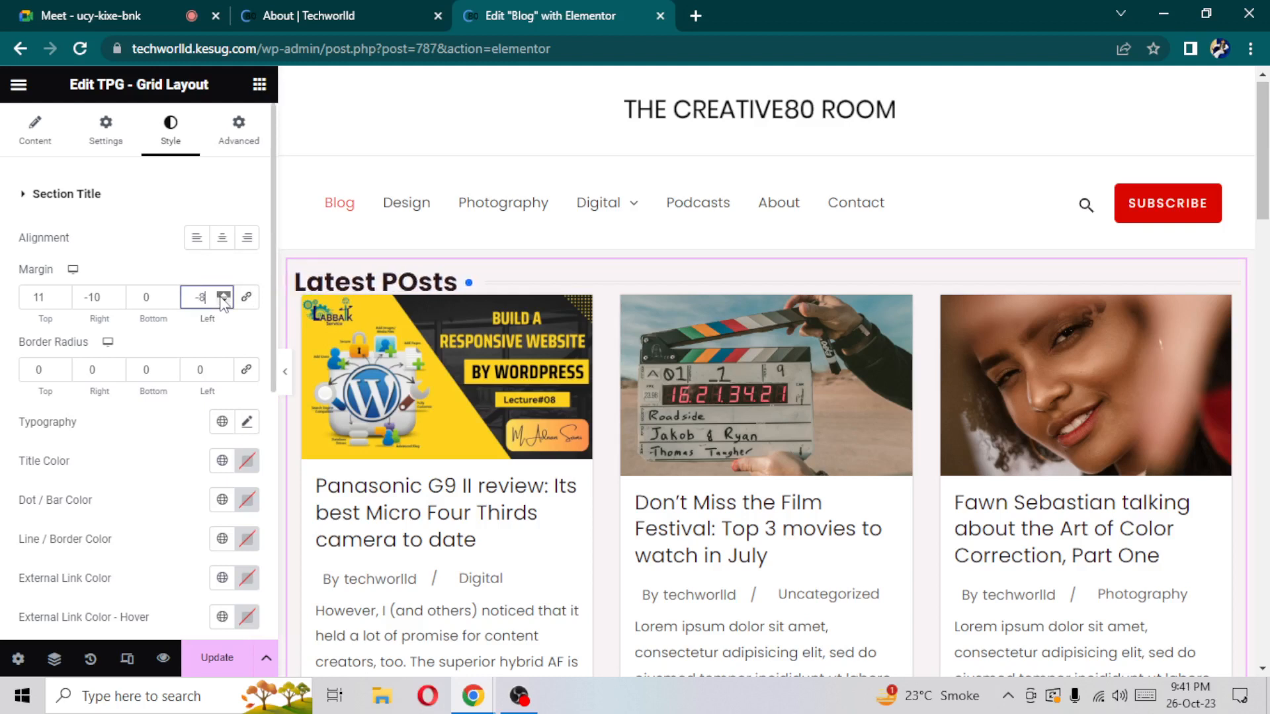
{"action": "left_click", "coordinate": [223, 295]}
{"action": "left_click", "coordinate": [223, 295]}
{"action": "left_click", "coordinate": [223, 295]}
{"action": "left_click", "coordinate": [223, 295]}
{"action": "left_click", "coordinate": [223, 295]}
{"action": "left_click", "coordinate": [222, 295]}
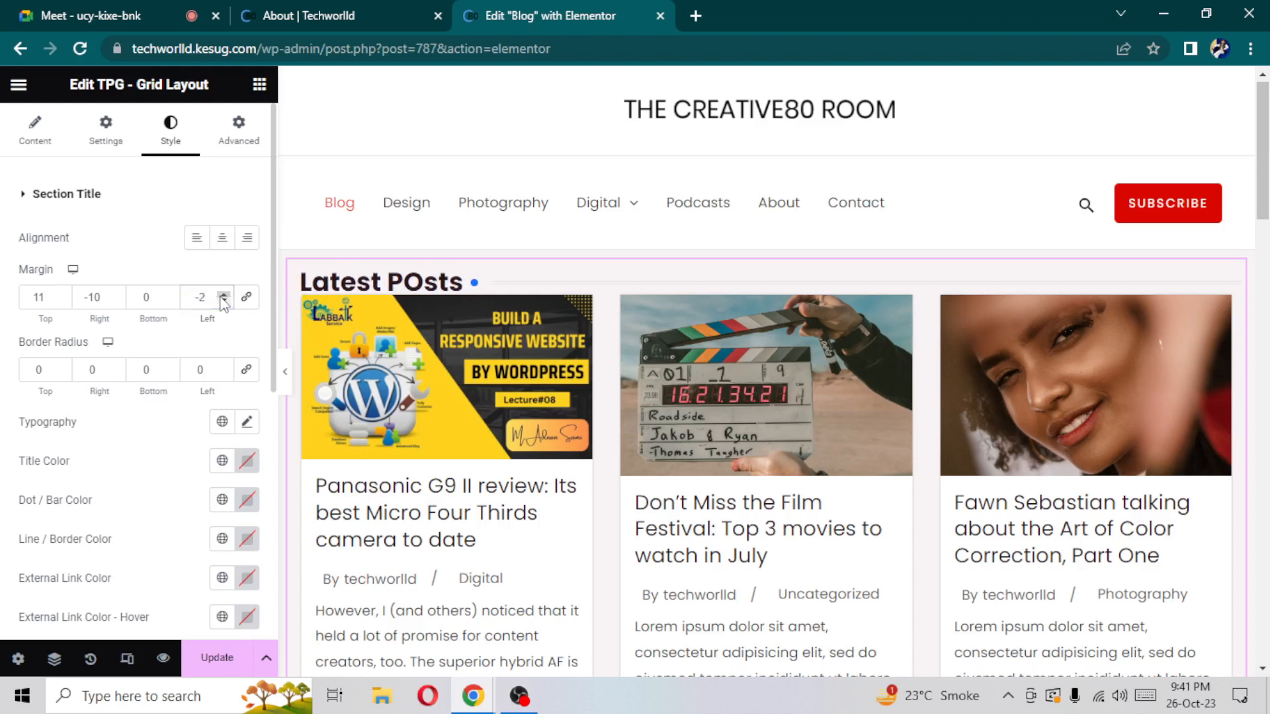
{"action": "left_click", "coordinate": [223, 295]}
{"action": "left_click", "coordinate": [223, 295]}
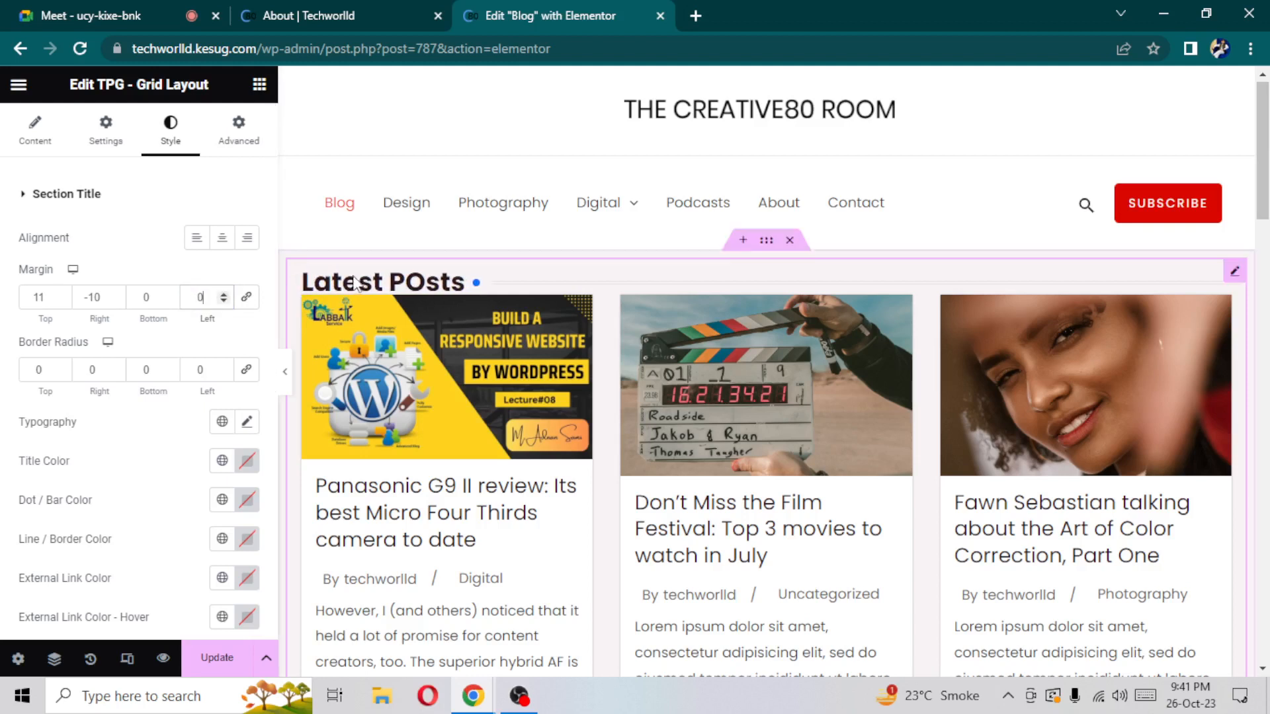
Set the section title's right margin to -2 and its top margin to 14
{"action": "double_click", "coordinate": [116, 301]}
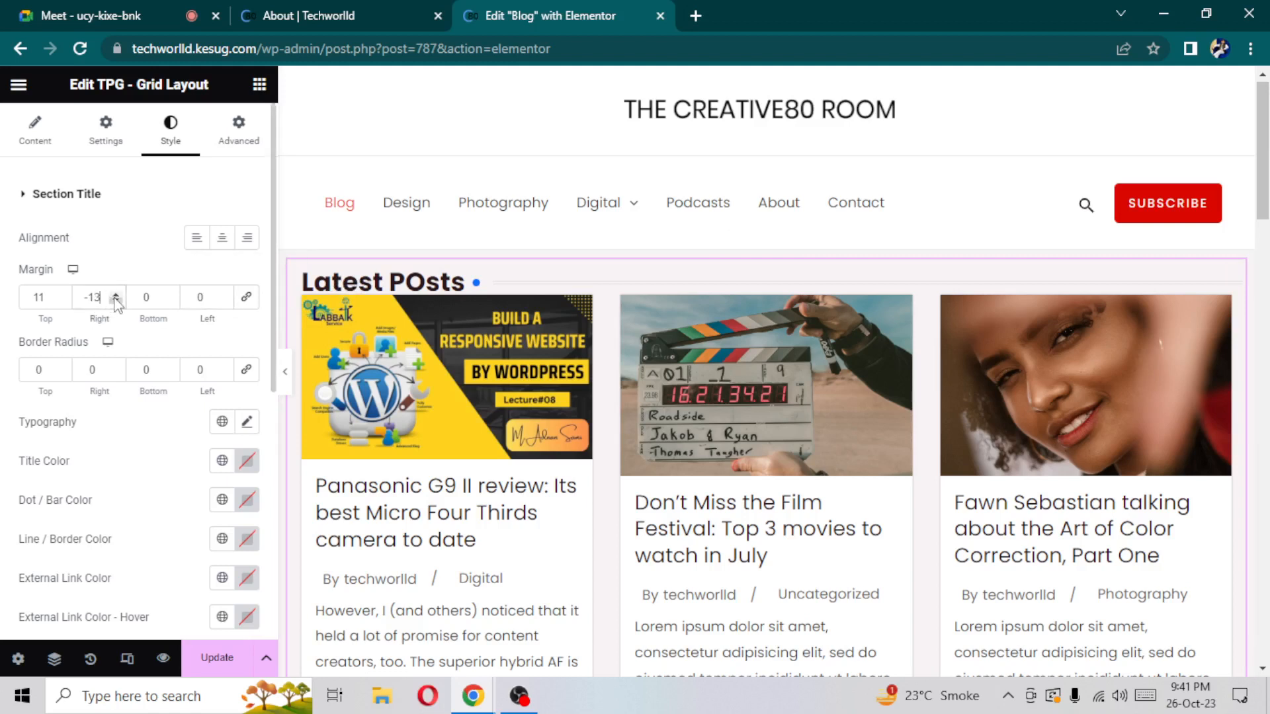
{"action": "left_click", "coordinate": [117, 301]}
{"action": "double_click", "coordinate": [116, 295]}
{"action": "double_click", "coordinate": [116, 295]}
{"action": "double_click", "coordinate": [115, 296]}
{"action": "double_click", "coordinate": [115, 296]}
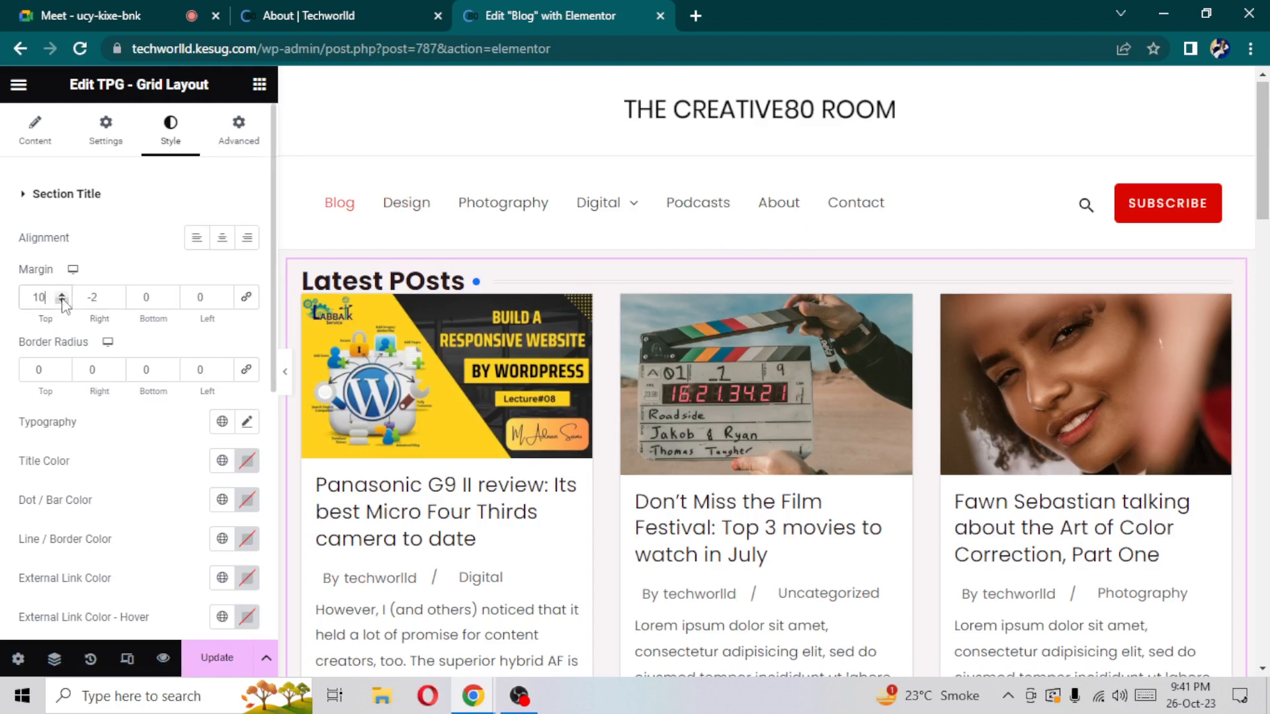
{"action": "double_click", "coordinate": [61, 296]}
{"action": "left_click", "coordinate": [62, 296]}
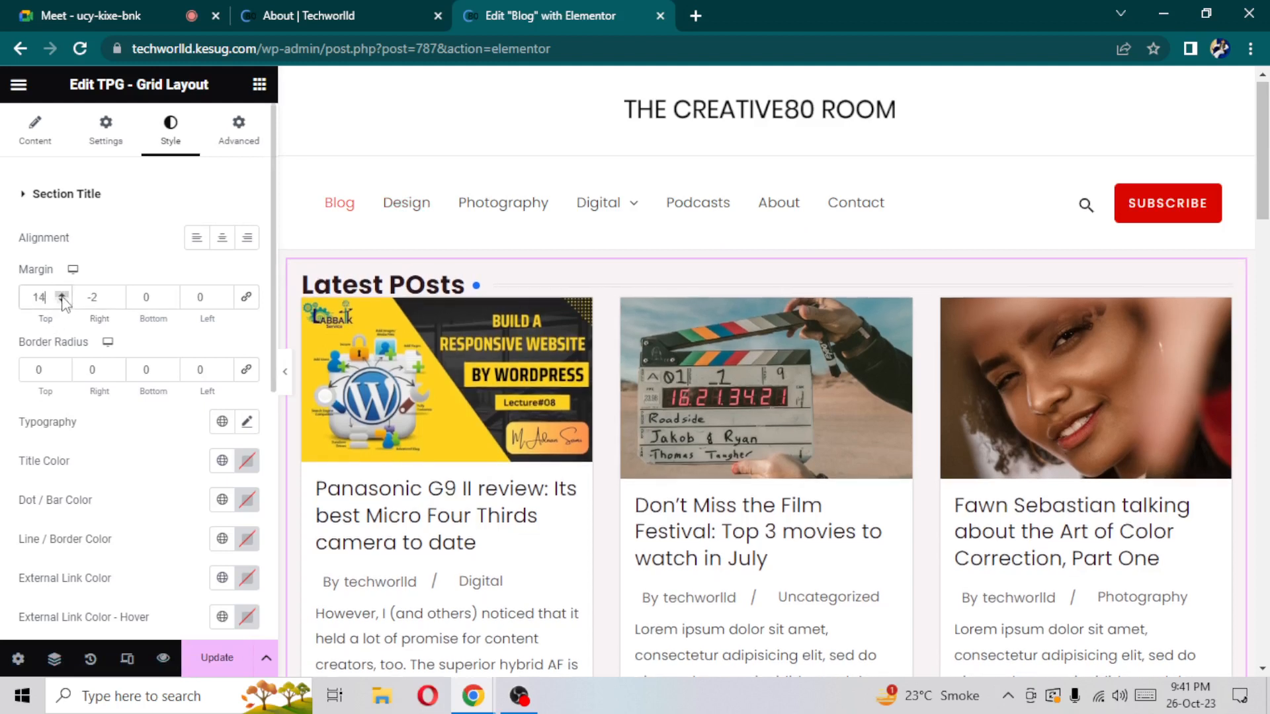
Set the section title's top border radius to 12
{"action": "double_click", "coordinate": [61, 366]}
{"action": "left_click", "coordinate": [61, 366]}
{"action": "left_click", "coordinate": [61, 366]}
{"action": "left_click", "coordinate": [62, 366]}
{"action": "left_click", "coordinate": [62, 366]}
{"action": "left_click", "coordinate": [61, 366]}
Set the section title's title color to red, #FF0000
{"action": "left_click", "coordinate": [247, 463]}
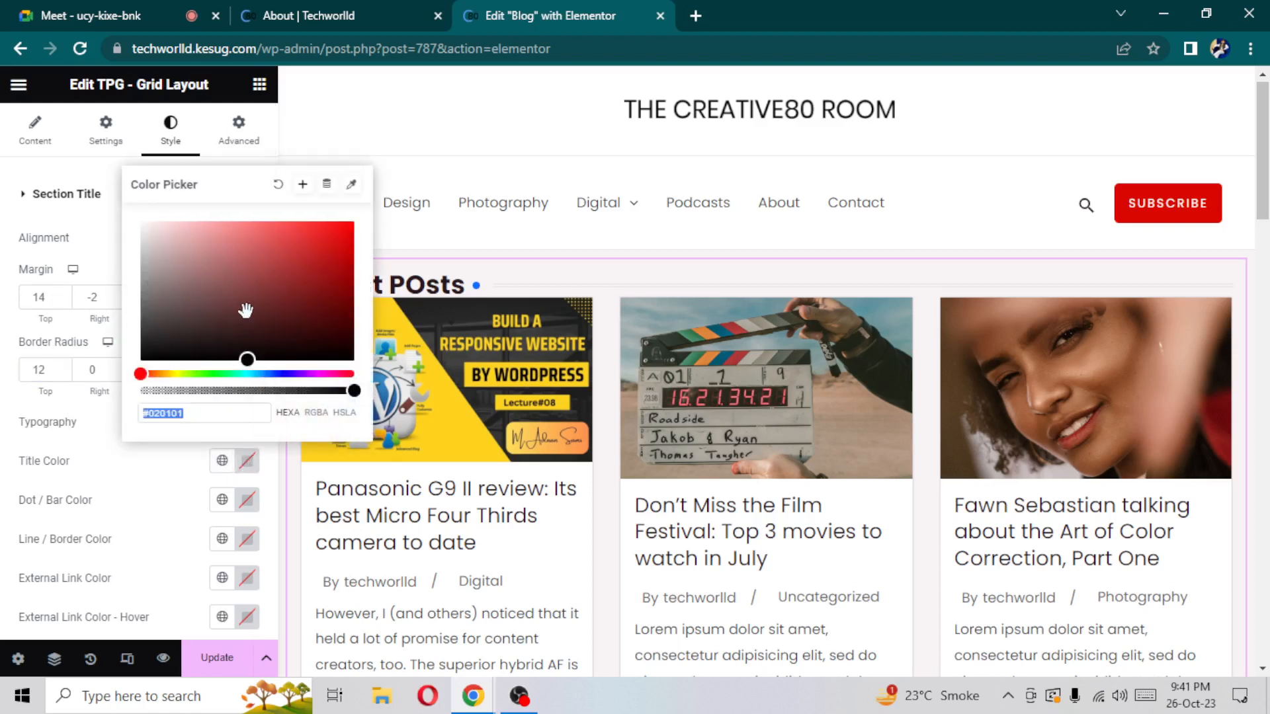
{"action": "left_click_drag", "start_coordinate": [247, 361], "coordinate": [362, 210]}
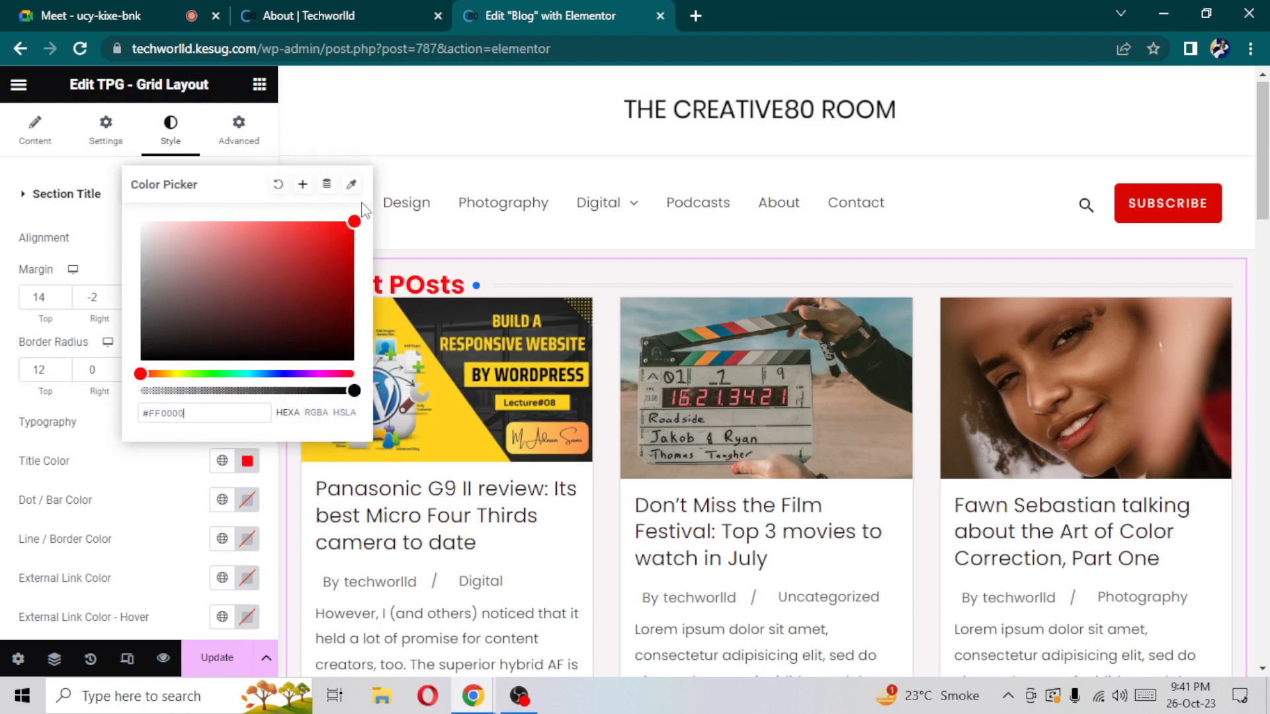
{"action": "left_click", "coordinate": [111, 498]}
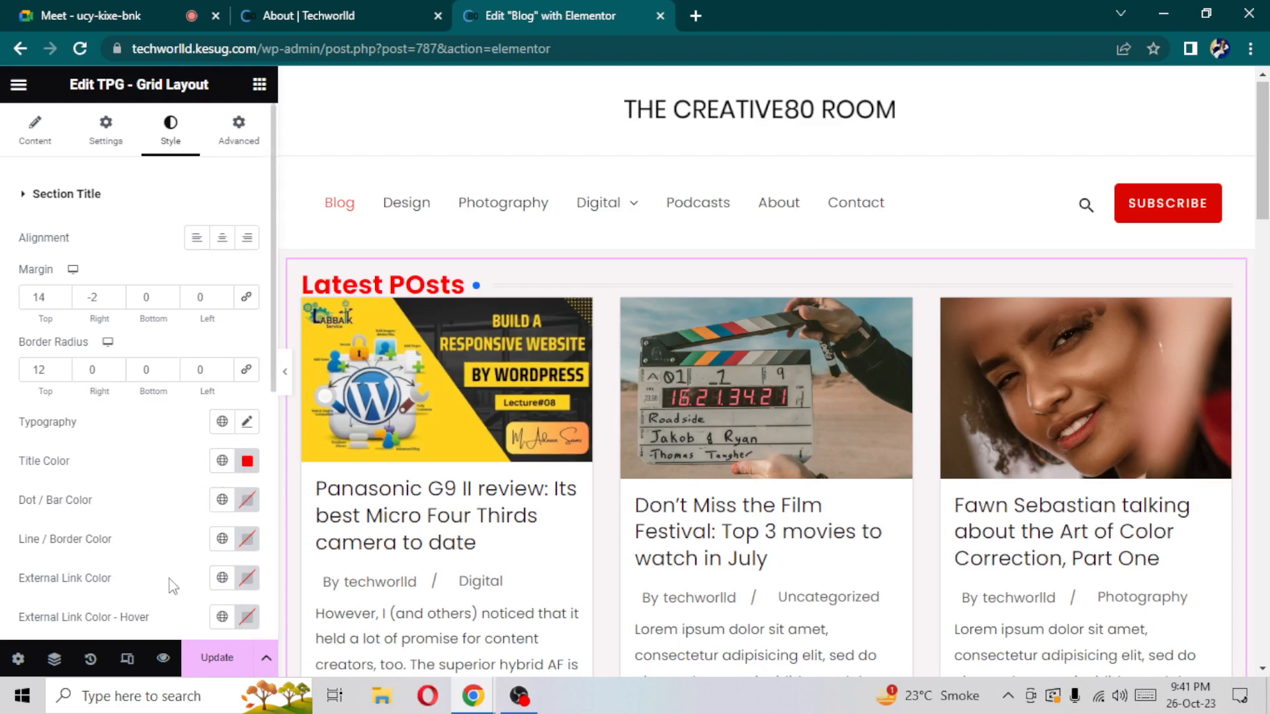
Set the section title's external link color to blue, #363AFC
{"action": "left_click", "coordinate": [247, 579]}
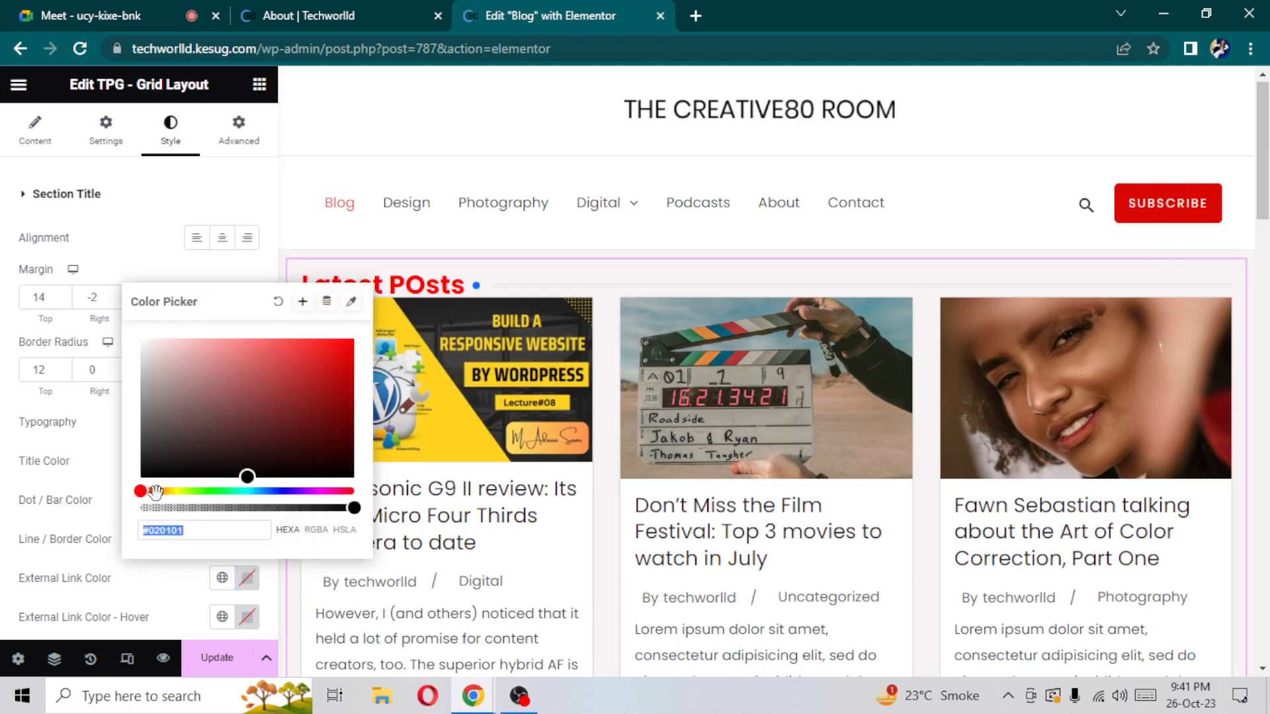
{"action": "left_click_drag", "start_coordinate": [139, 492], "coordinate": [290, 493]}
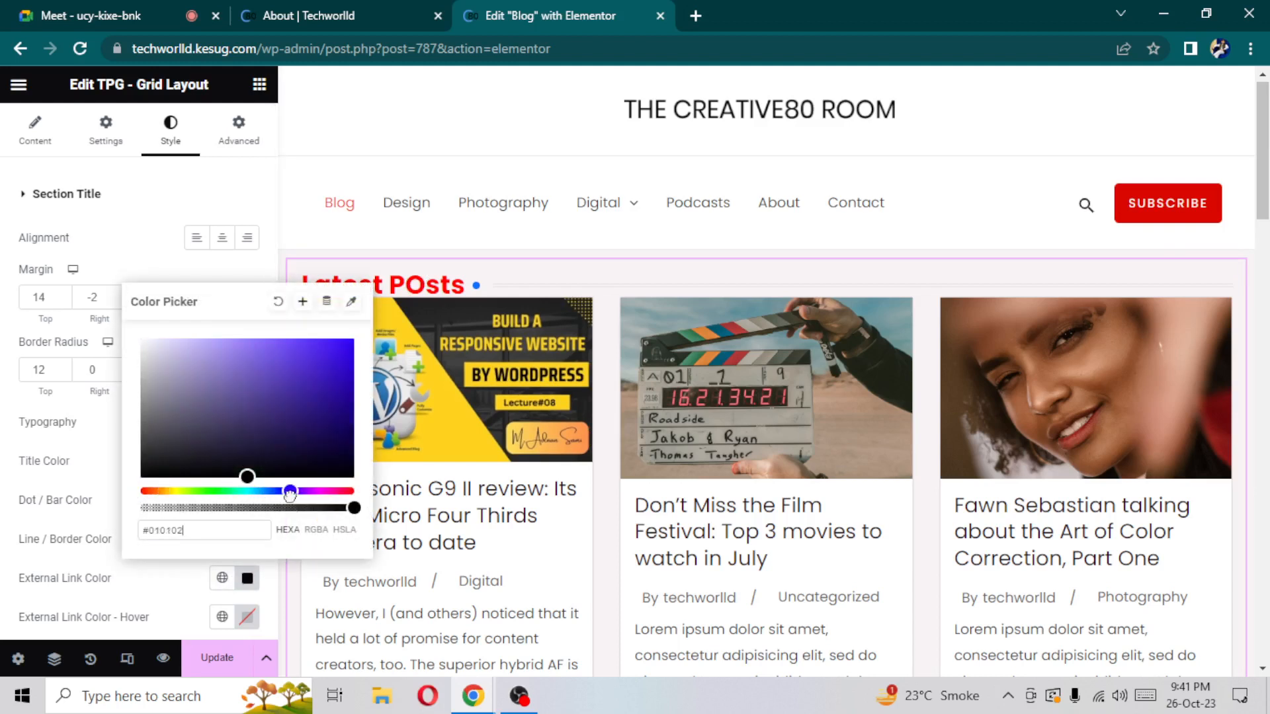
{"action": "mouse_move", "coordinate": [256, 433]}
{"action": "left_mouse_down"}
{"action": "mouse_move", "coordinate": [285, 376]}
{"action": "mouse_move", "coordinate": [340, 338]}
{"action": "left_mouse_up"}
{"action": "left_click", "coordinate": [309, 341]}
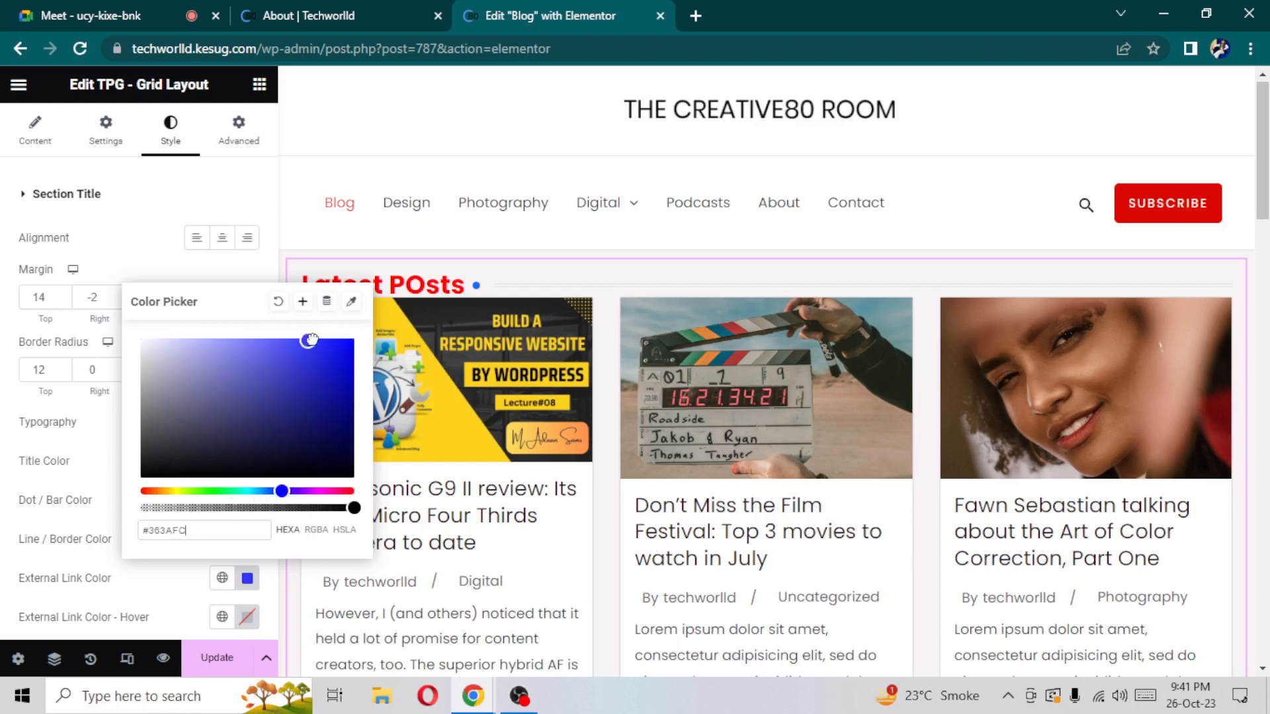
{"action": "left_click", "coordinate": [135, 573]}
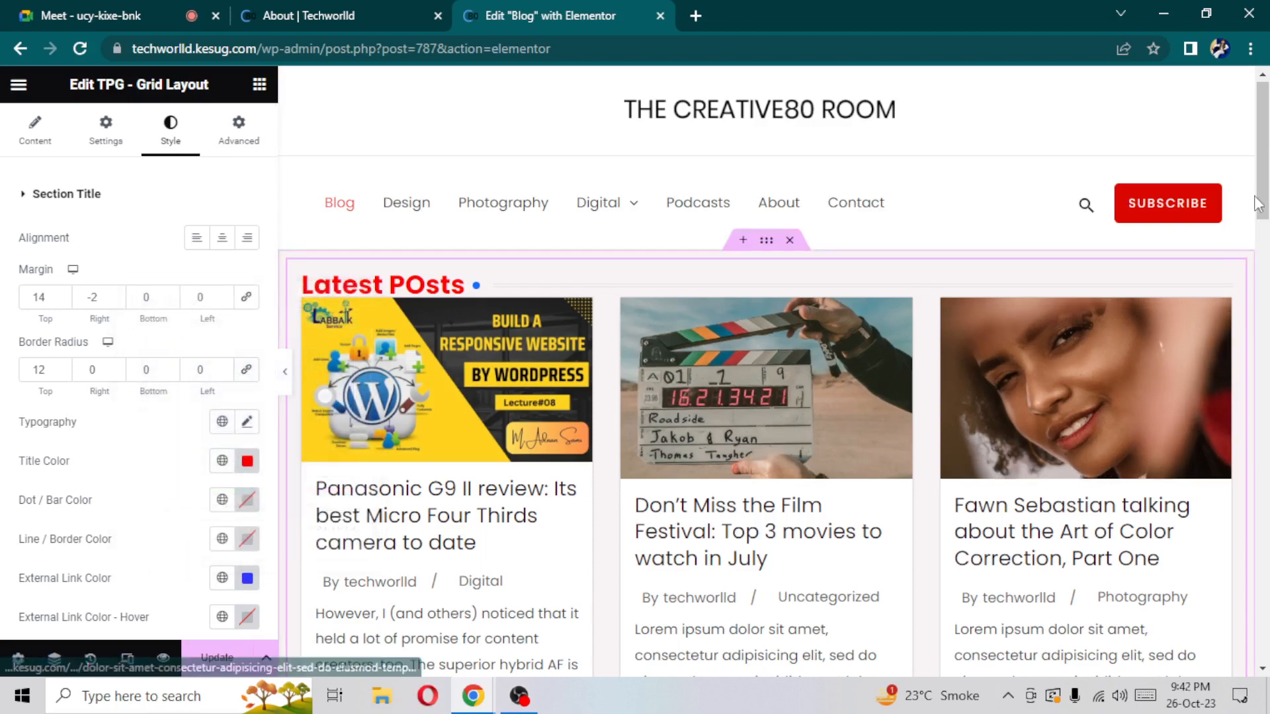
{"action": "left_click_drag", "start_coordinate": [1262, 198], "coordinate": [1263, 148]}
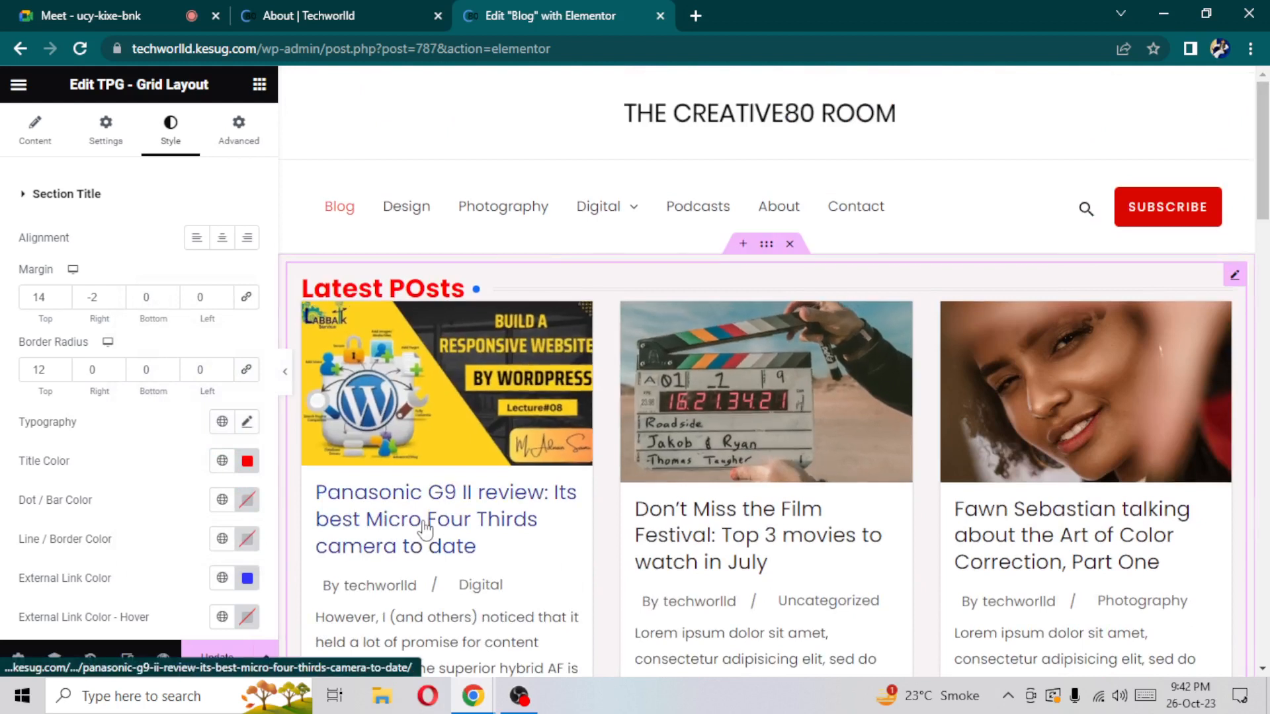
{"action": "left_click", "coordinate": [237, 138]}
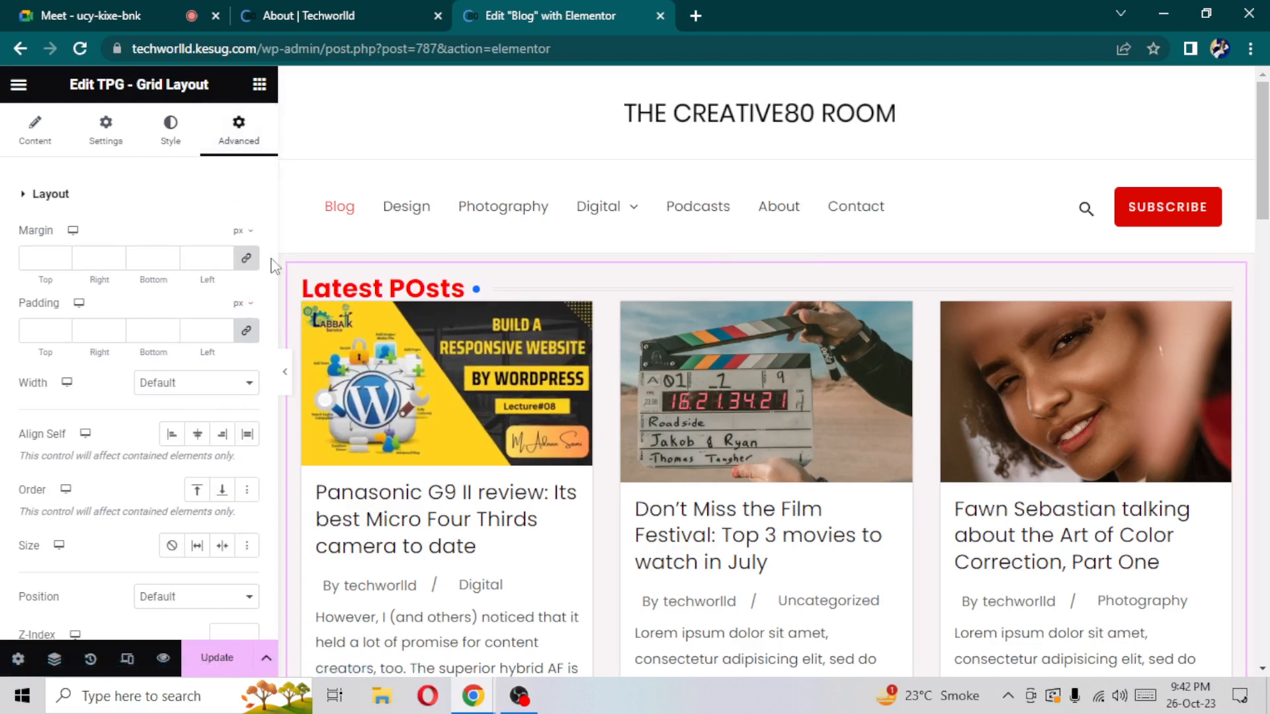
{"action": "scroll", "coordinate": [274, 278], "scroll_direction": "down", "scroll_amount": 4}
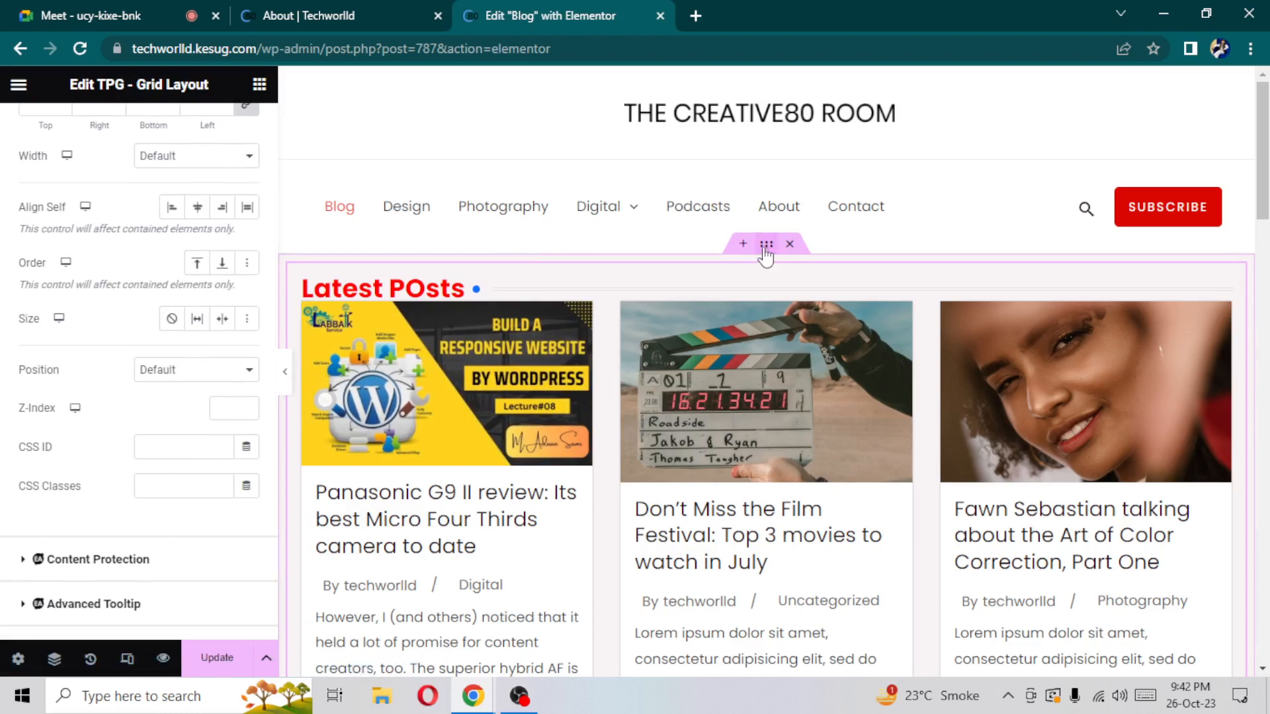
Open the Motion Effects settings of the container that holds the Latest Posts grid
{"action": "left_click", "coordinate": [766, 252]}
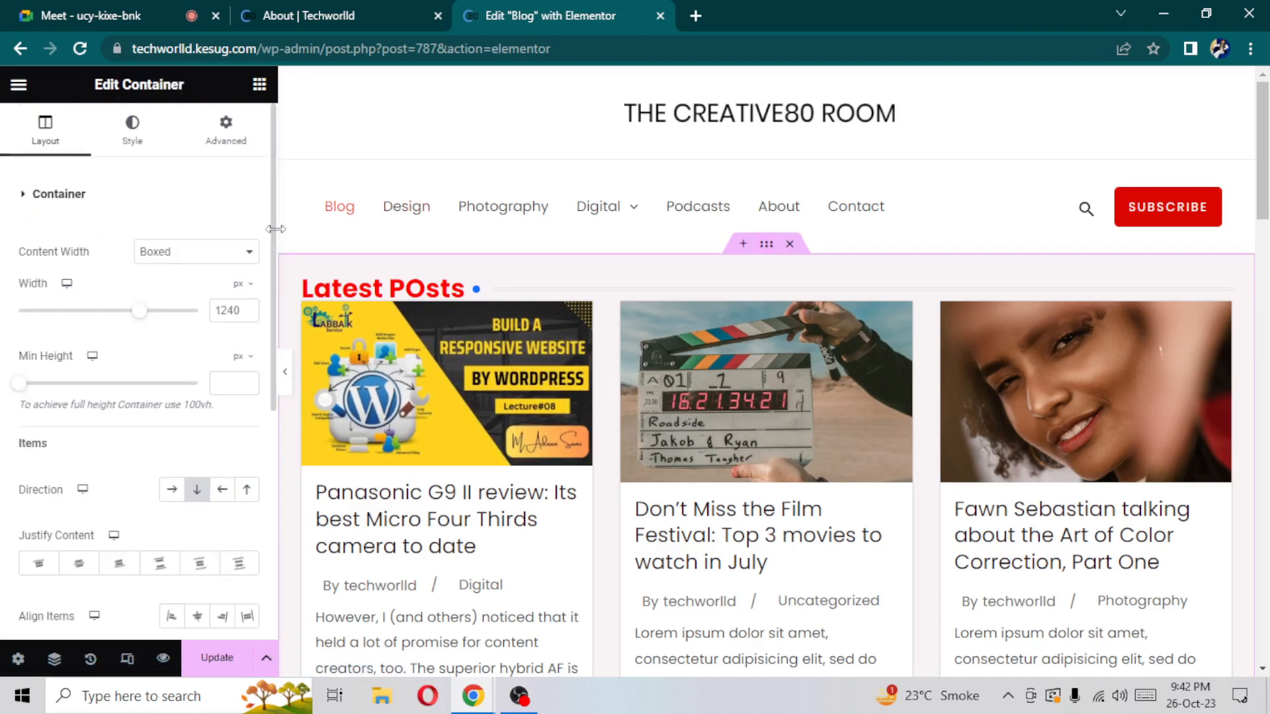
{"action": "left_click", "coordinate": [227, 141]}
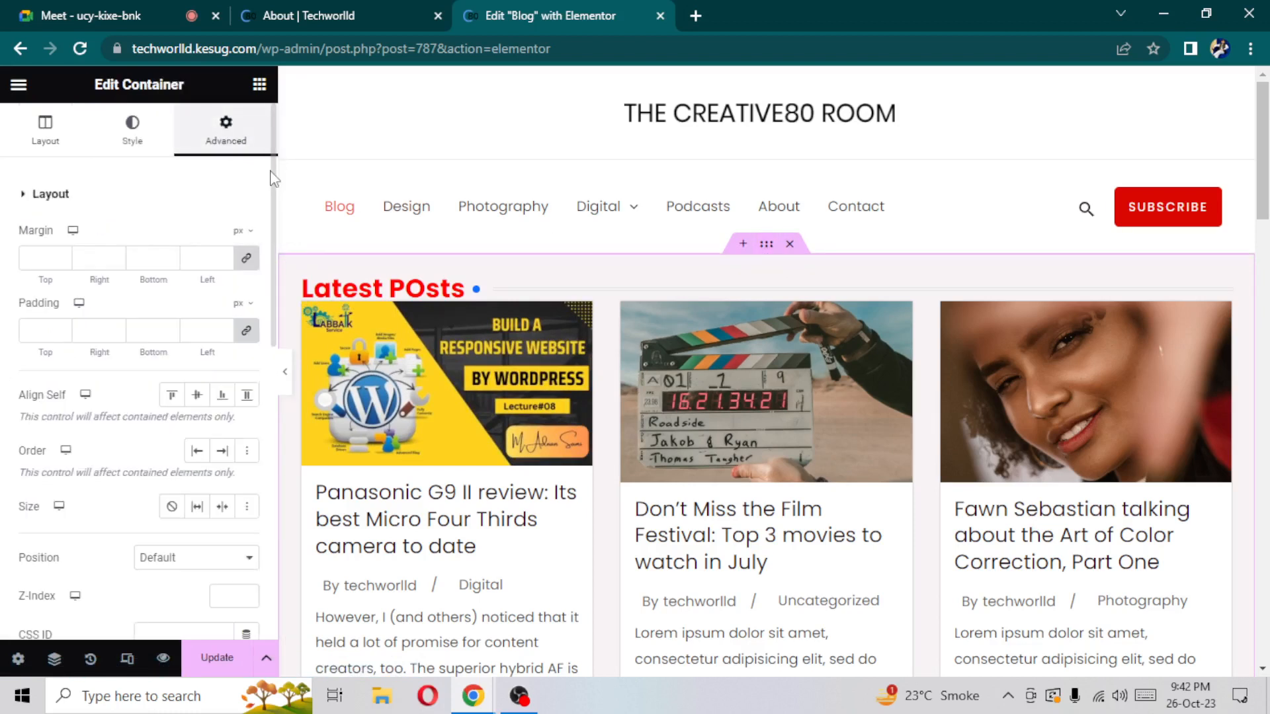
{"action": "scroll", "coordinate": [276, 176], "scroll_direction": "down", "scroll_amount": 2}
{"action": "scroll", "coordinate": [271, 307], "scroll_direction": "down", "scroll_amount": 5}
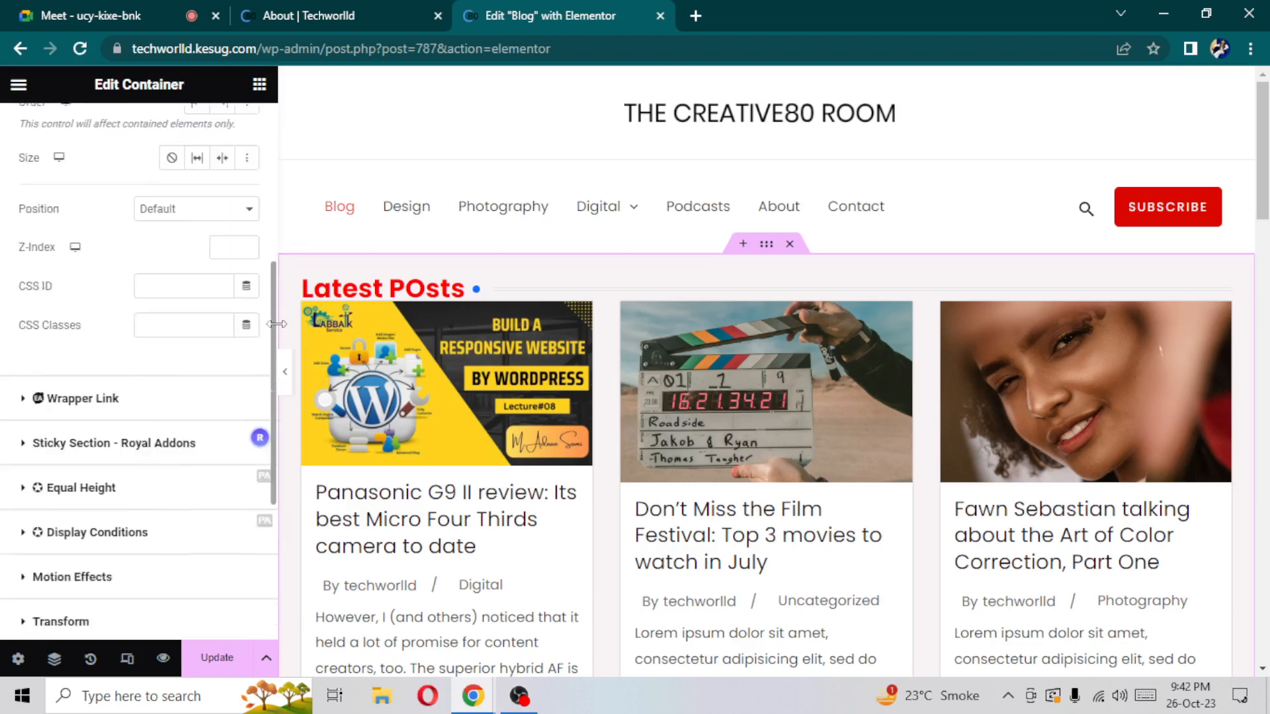
{"action": "scroll", "coordinate": [272, 307], "scroll_direction": "up", "scroll_amount": 1}
{"action": "scroll", "coordinate": [274, 322], "scroll_direction": "down", "scroll_amount": 2}
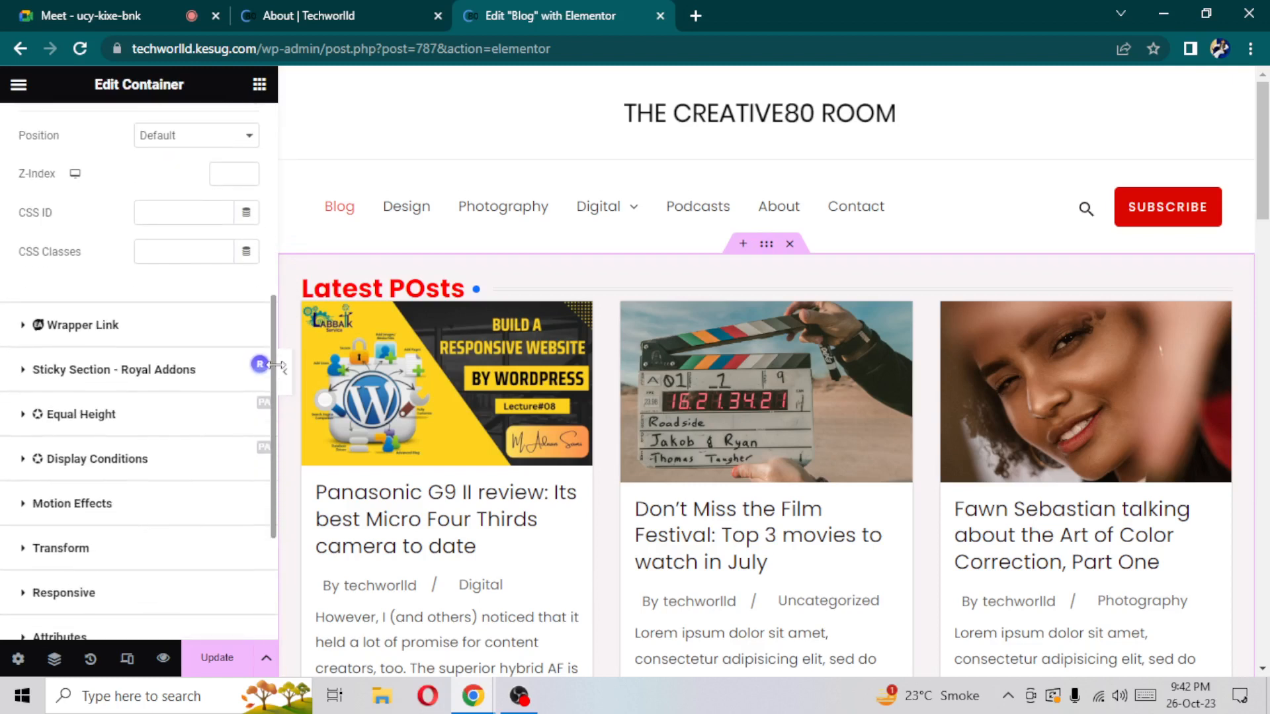
{"action": "left_click", "coordinate": [36, 501]}
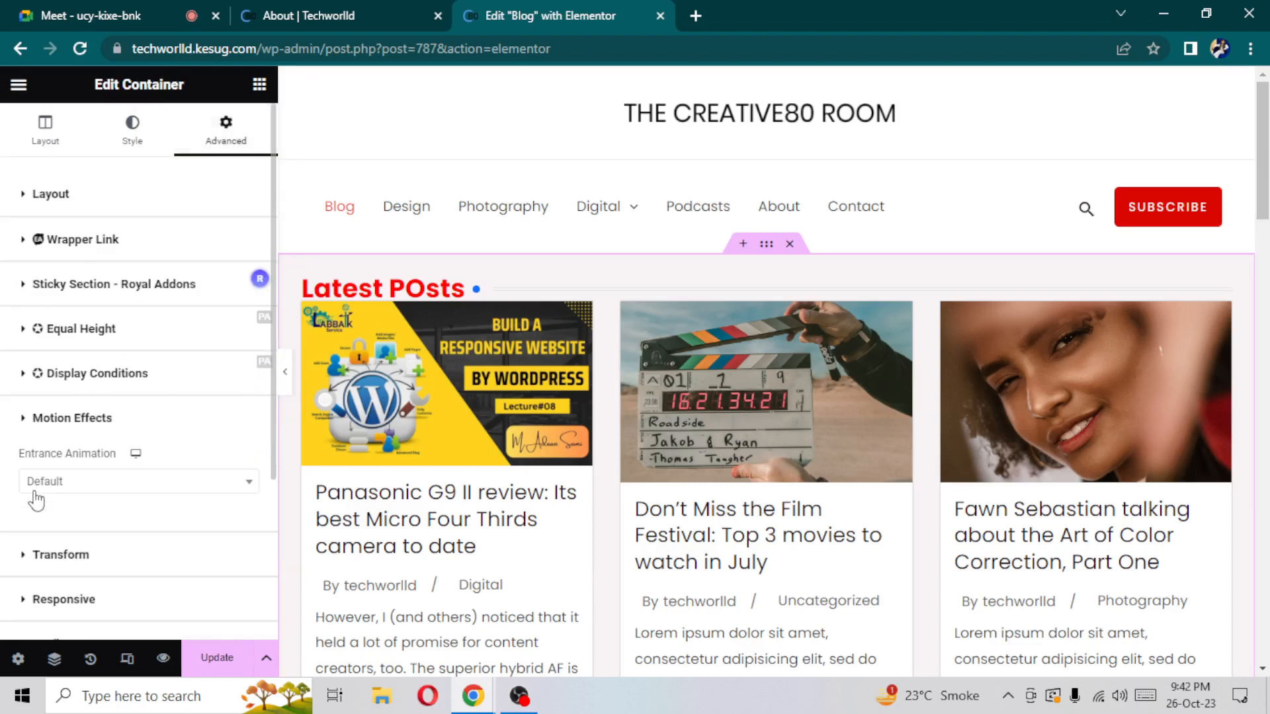
Try the Fade In entrance animation on the Latest Posts container
{"action": "left_click", "coordinate": [83, 482]}
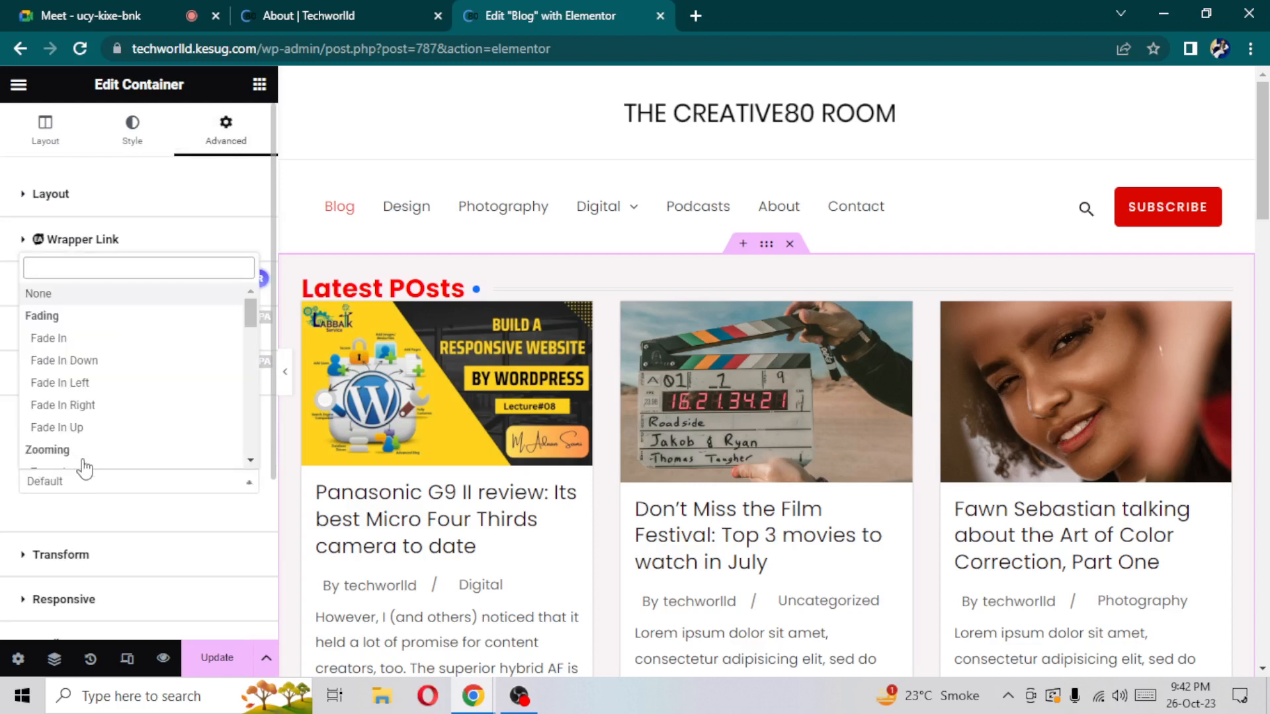
{"action": "left_click", "coordinate": [49, 339]}
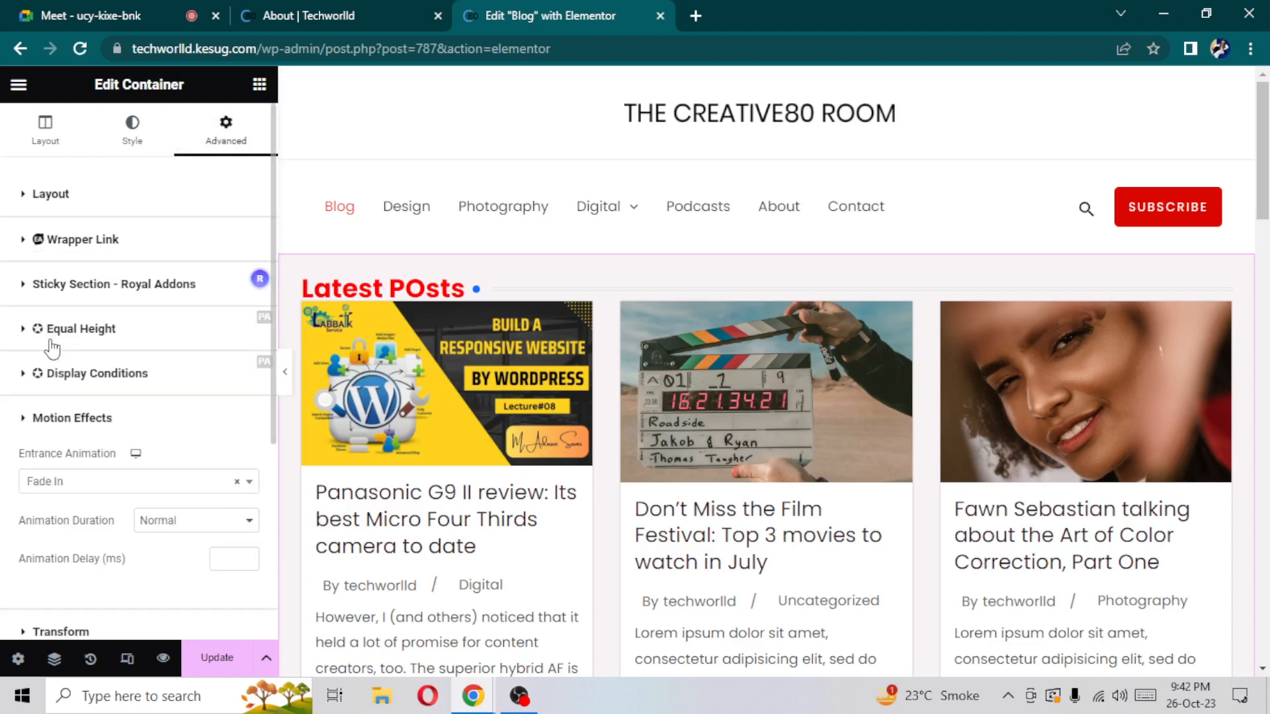
{"action": "left_click", "coordinate": [84, 479]}
{"action": "left_click", "coordinate": [93, 485]}
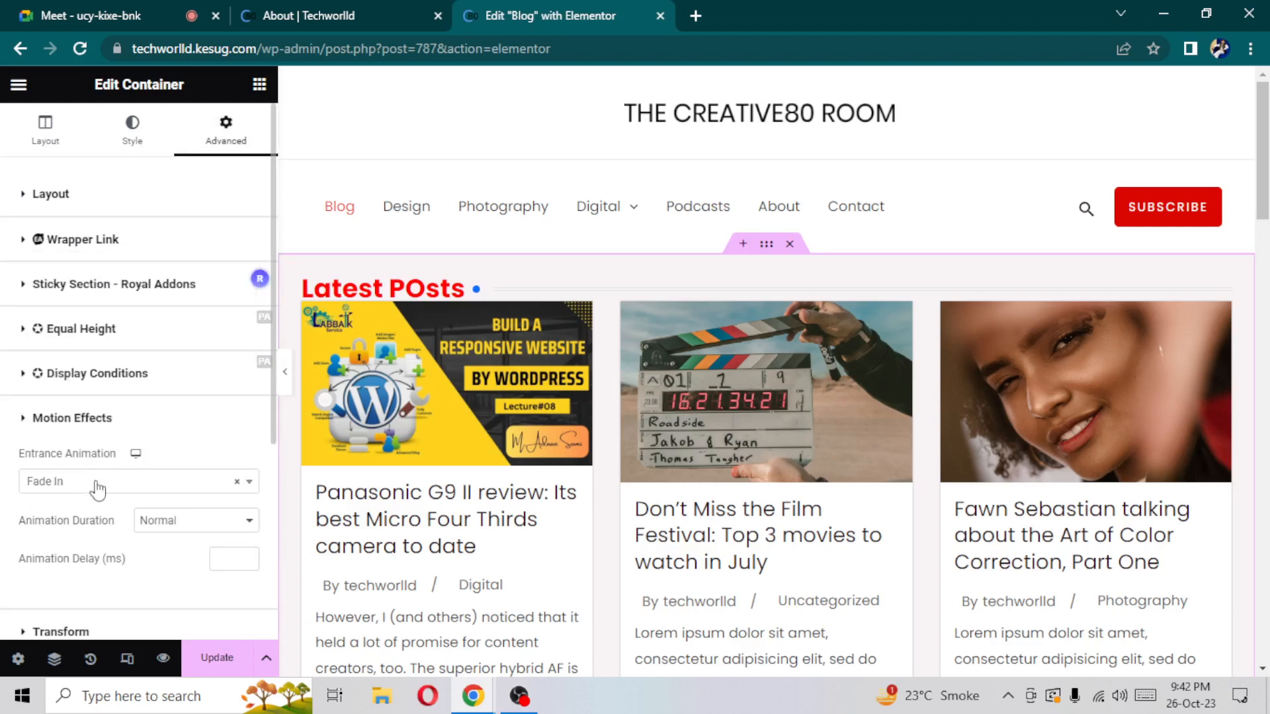
Try the Zoom In and Bounce In entrance animations on the Latest Posts container
{"action": "left_click", "coordinate": [96, 489]}
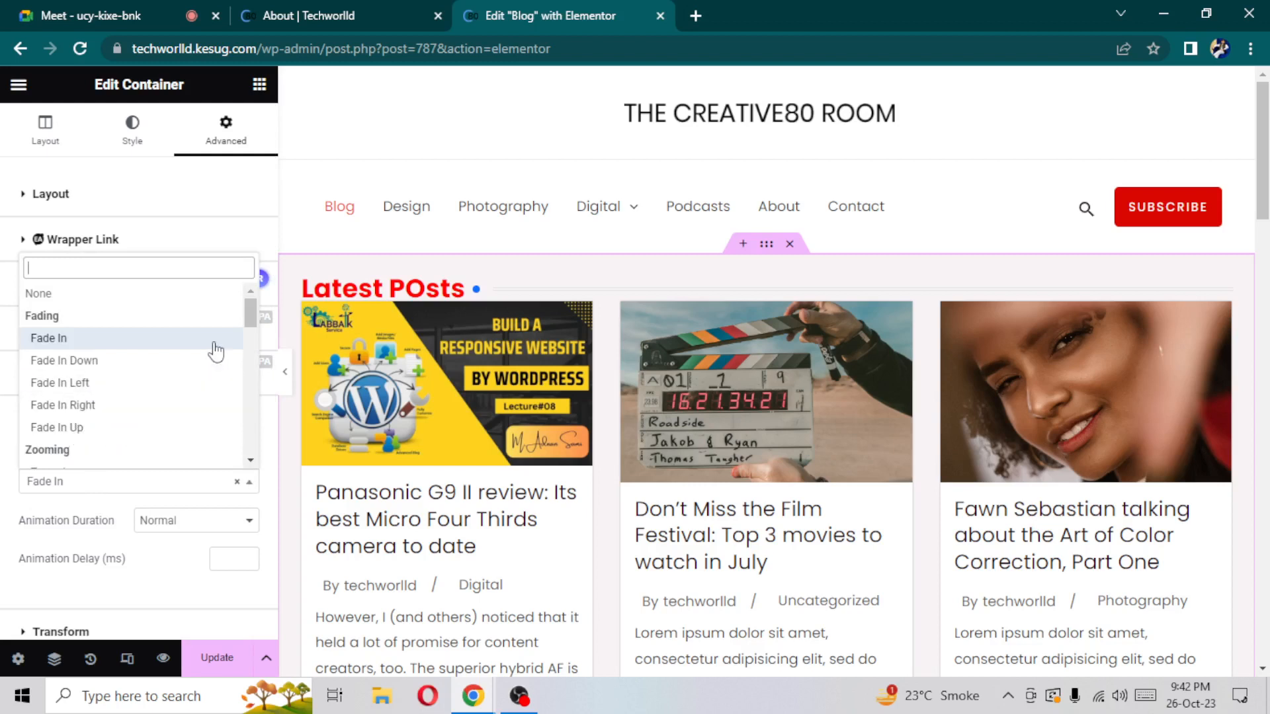
{"action": "scroll", "coordinate": [251, 324], "scroll_direction": "down", "scroll_amount": 2}
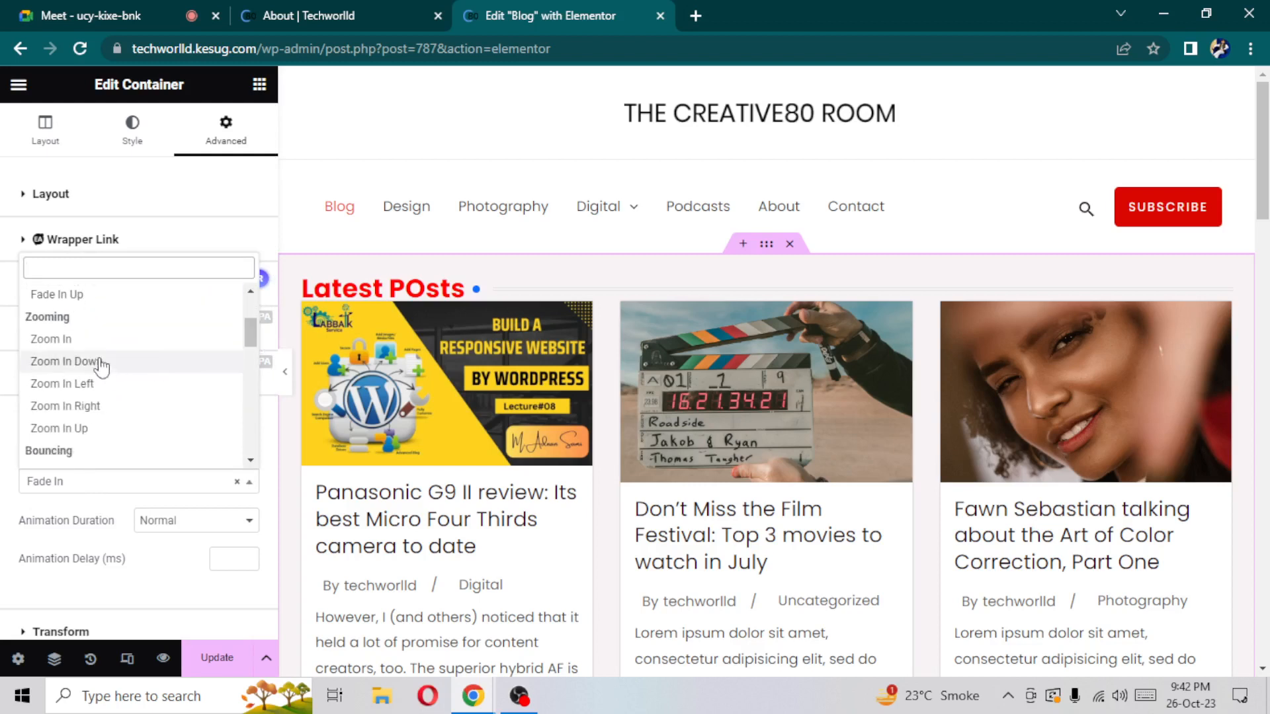
{"action": "left_click", "coordinate": [72, 341]}
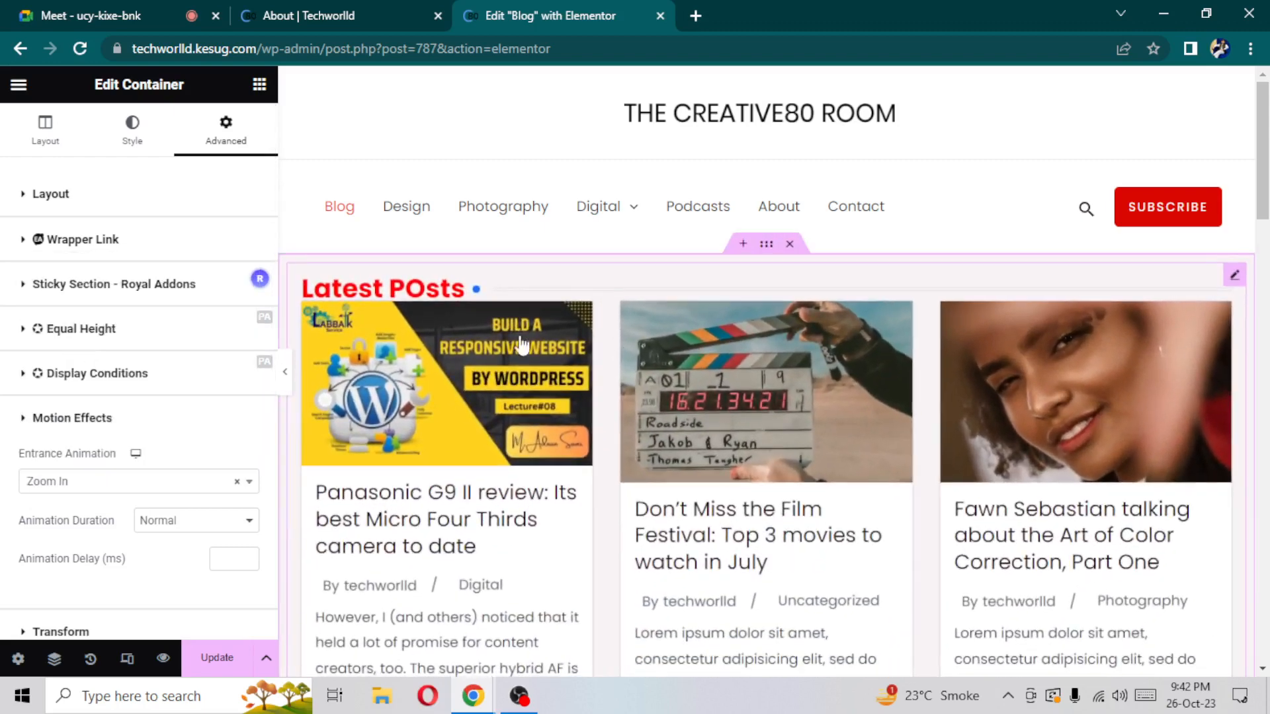
{"action": "left_click", "coordinate": [186, 491]}
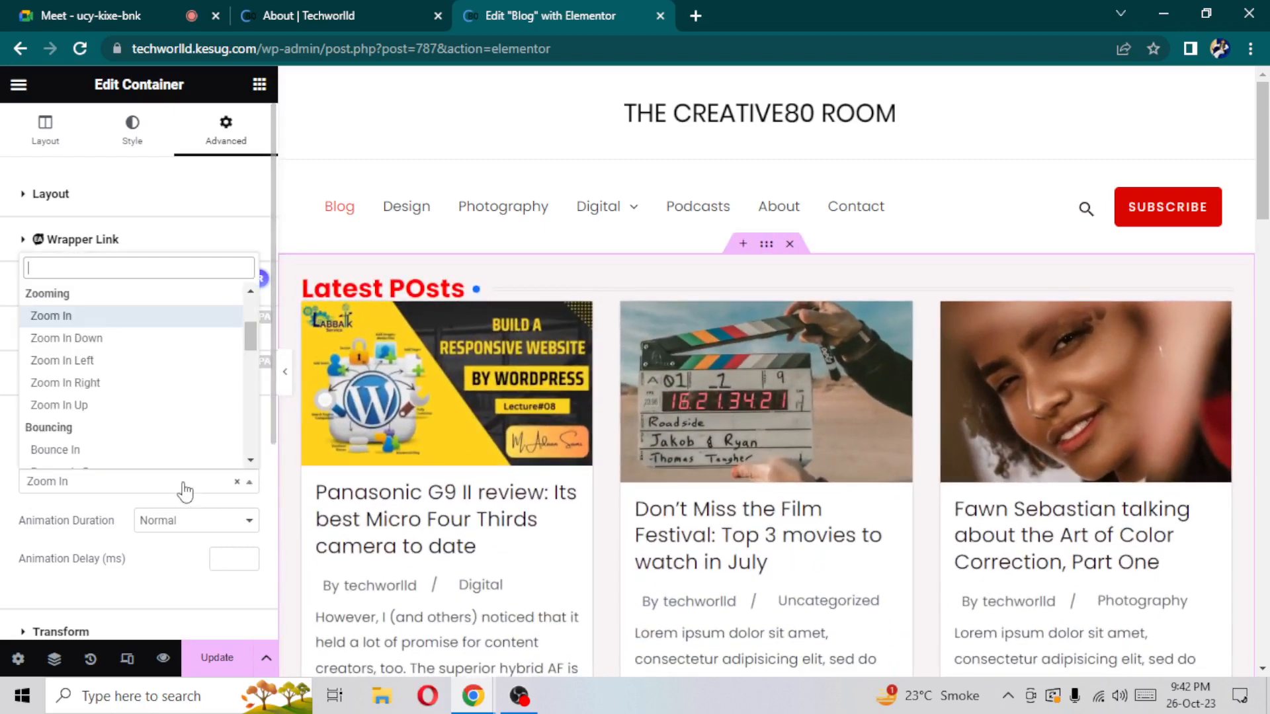
{"action": "left_click", "coordinate": [76, 452]}
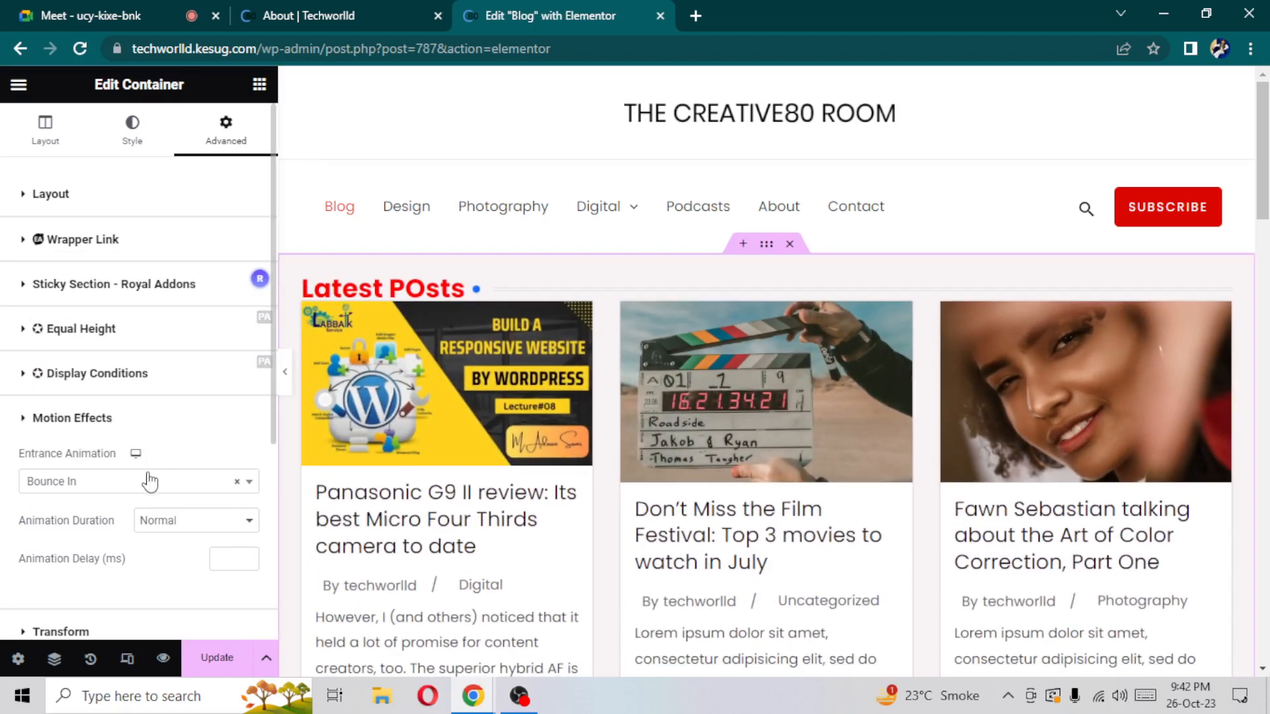
Try the Head Shake and Swing entrance animations on the Latest Posts container
{"action": "left_click", "coordinate": [137, 488]}
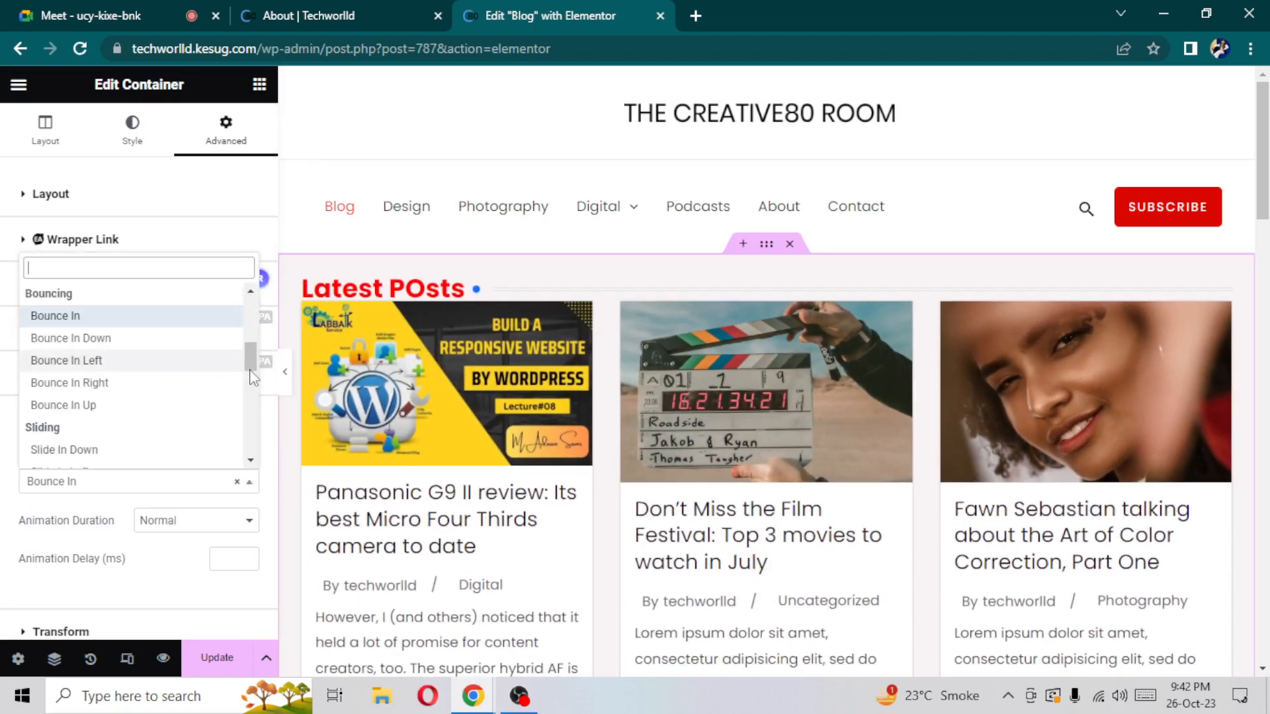
{"action": "left_click_drag", "start_coordinate": [253, 370], "coordinate": [254, 431]}
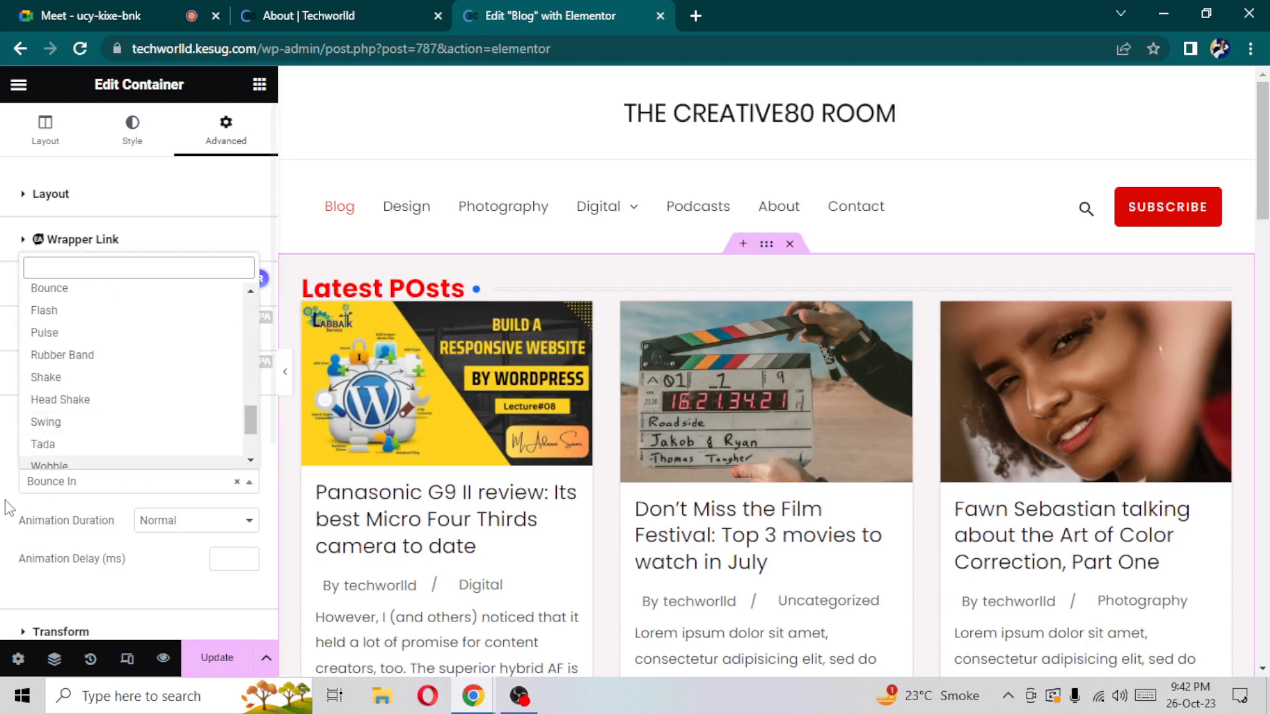
{"action": "left_click", "coordinate": [57, 401]}
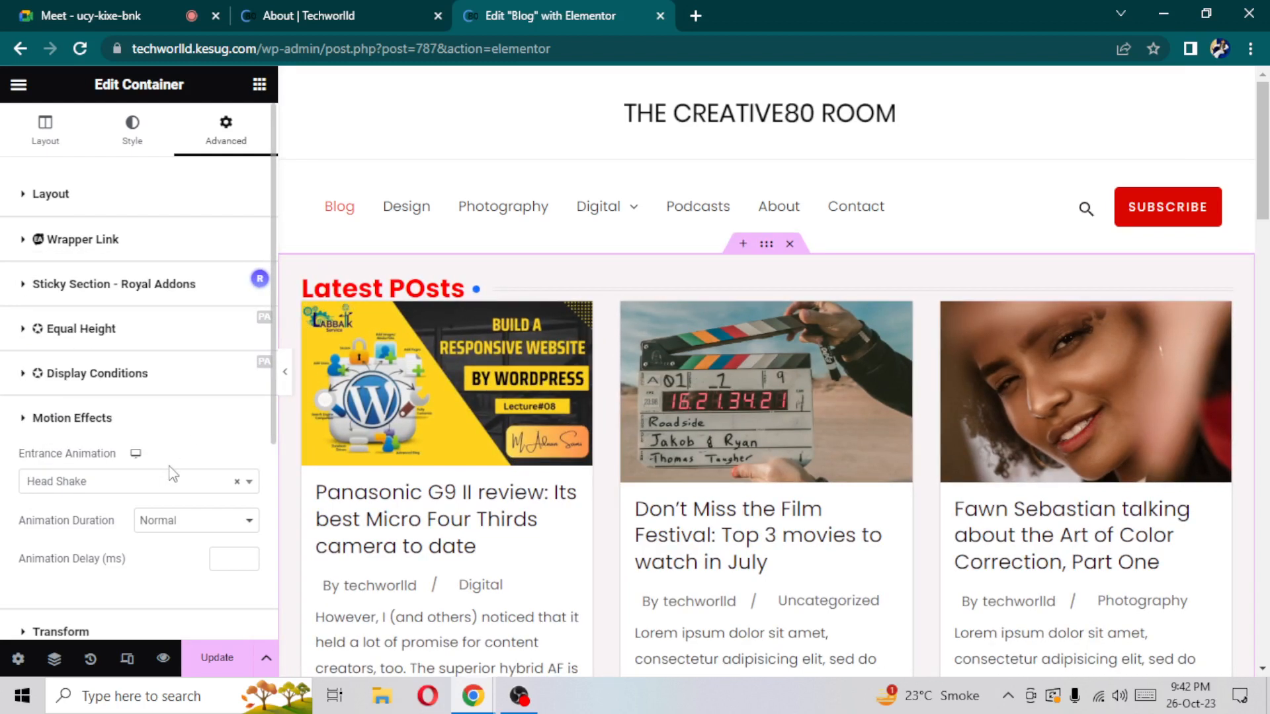
{"action": "left_click", "coordinate": [148, 488]}
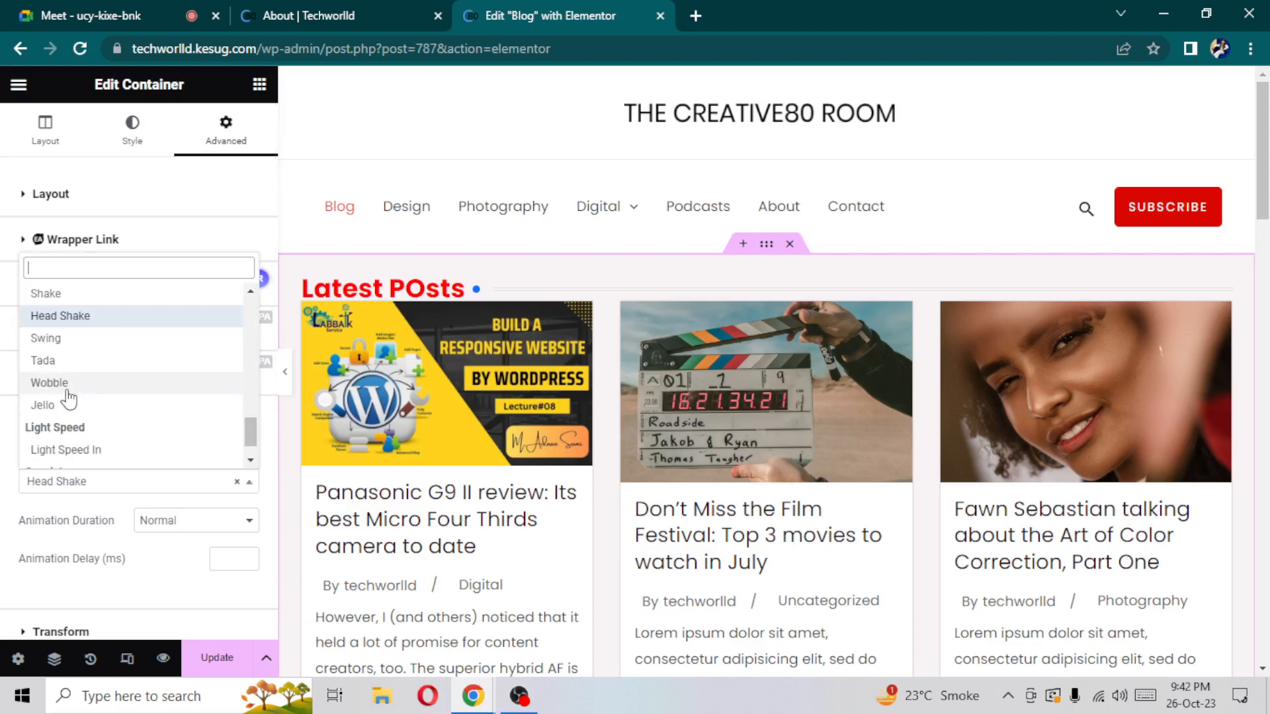
{"action": "left_click", "coordinate": [51, 337]}
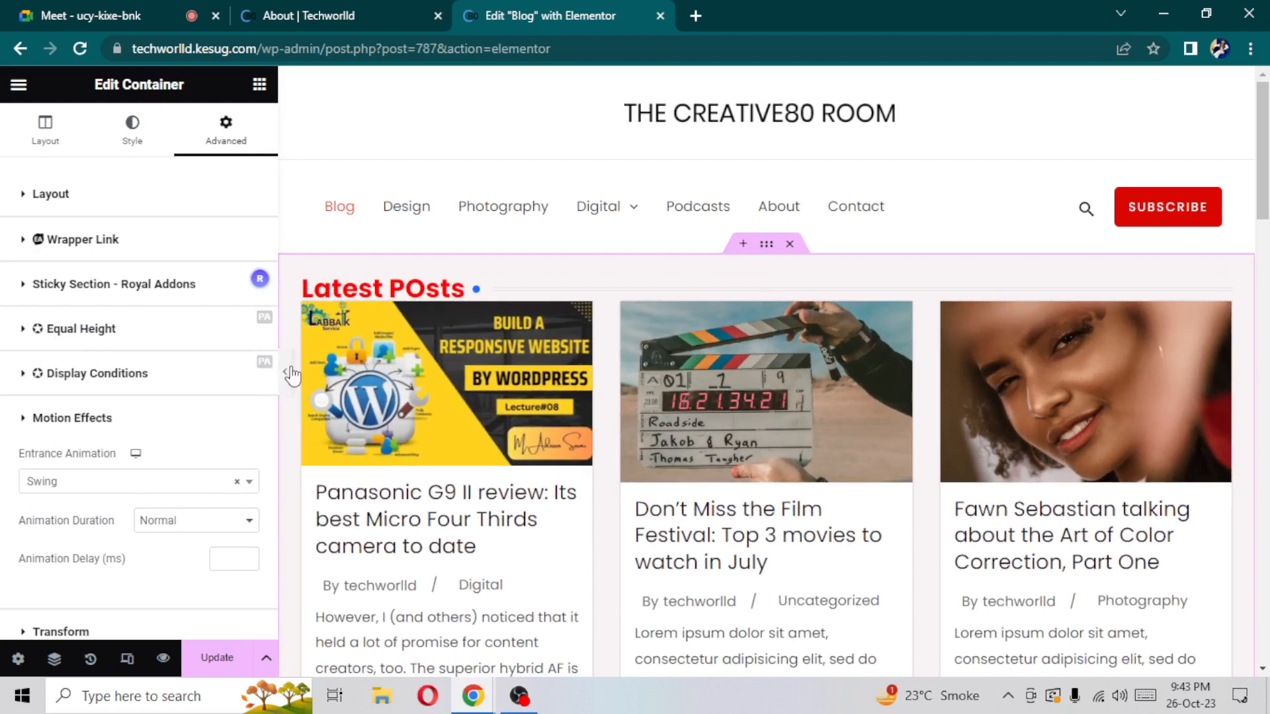
Switch the container's entrance animation back to Fade In
{"action": "left_click", "coordinate": [213, 489]}
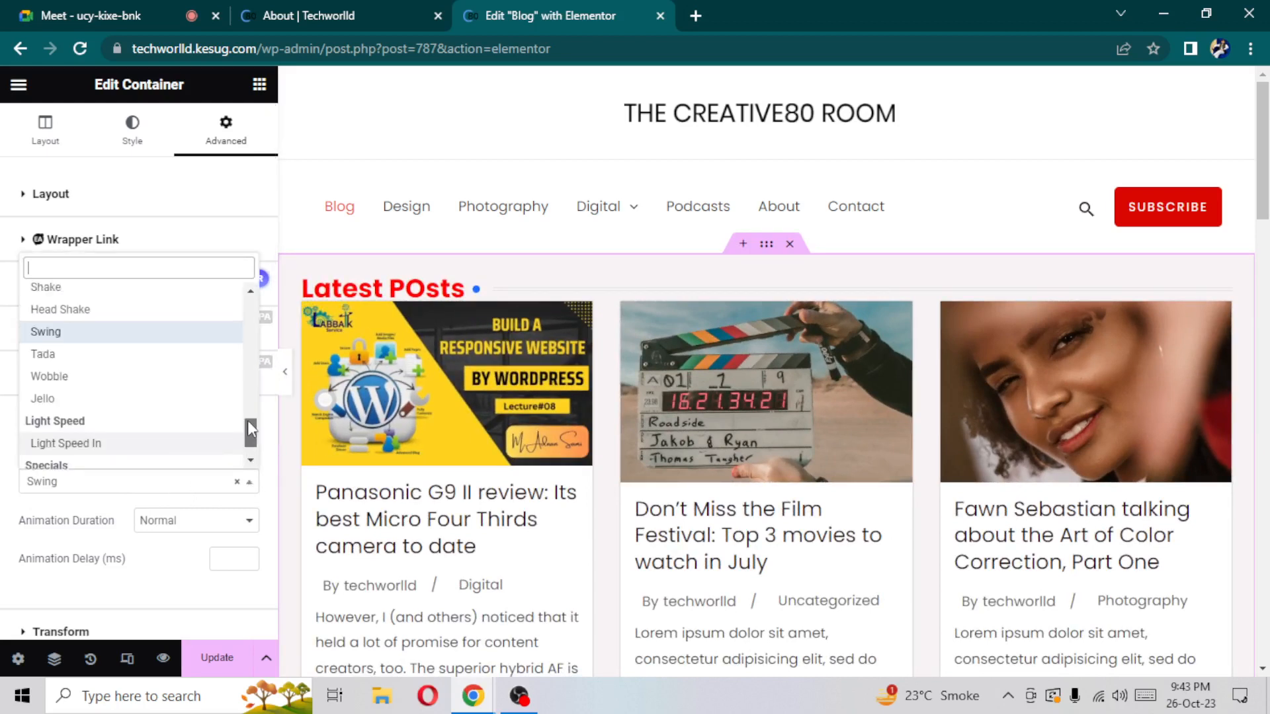
{"action": "left_click_drag", "start_coordinate": [250, 431], "coordinate": [250, 304]}
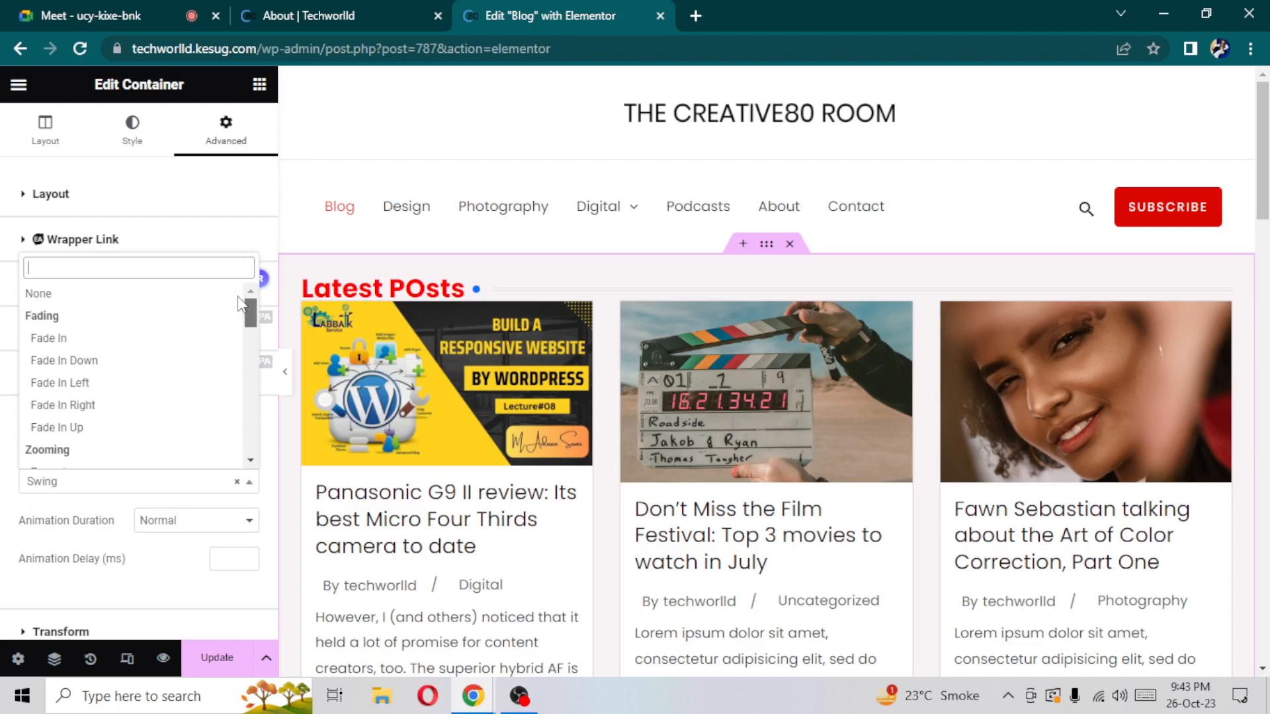
{"action": "left_click", "coordinate": [49, 339]}
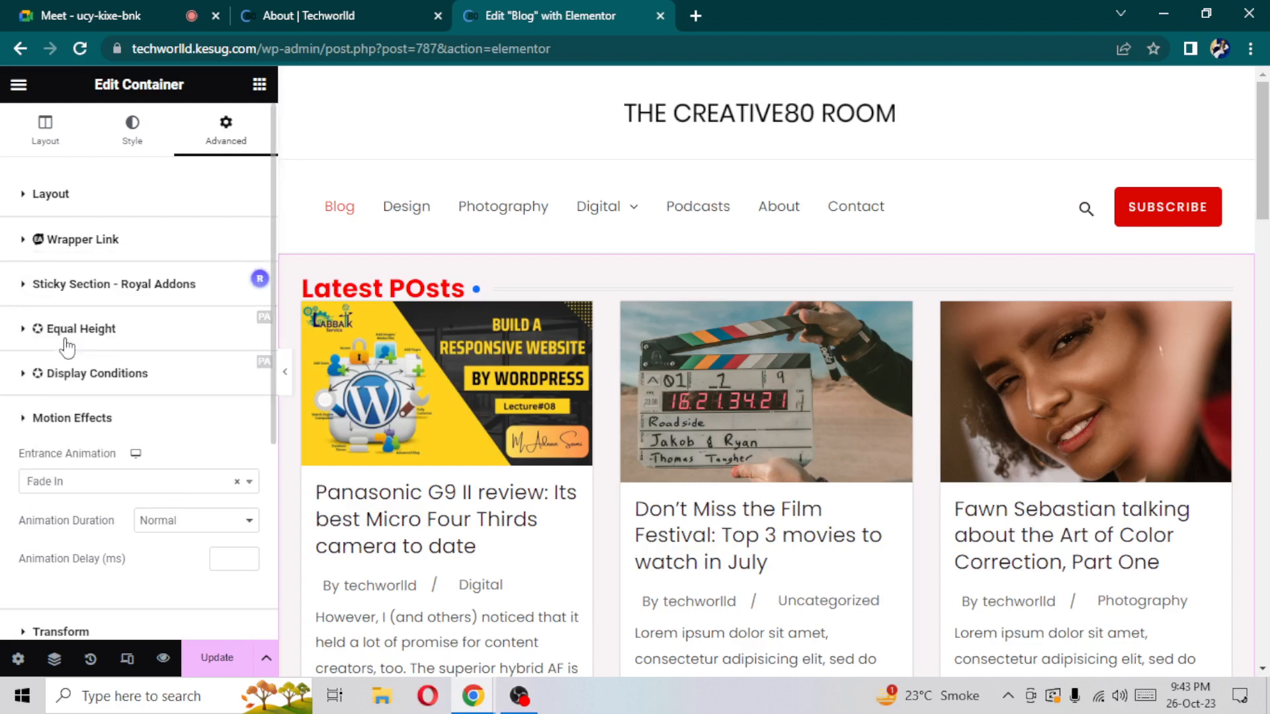
Set the Latest Posts container's entrance animation to Zoom In
{"action": "left_click", "coordinate": [170, 484]}
{"action": "scroll", "coordinate": [248, 308], "scroll_direction": "down", "scroll_amount": 3}
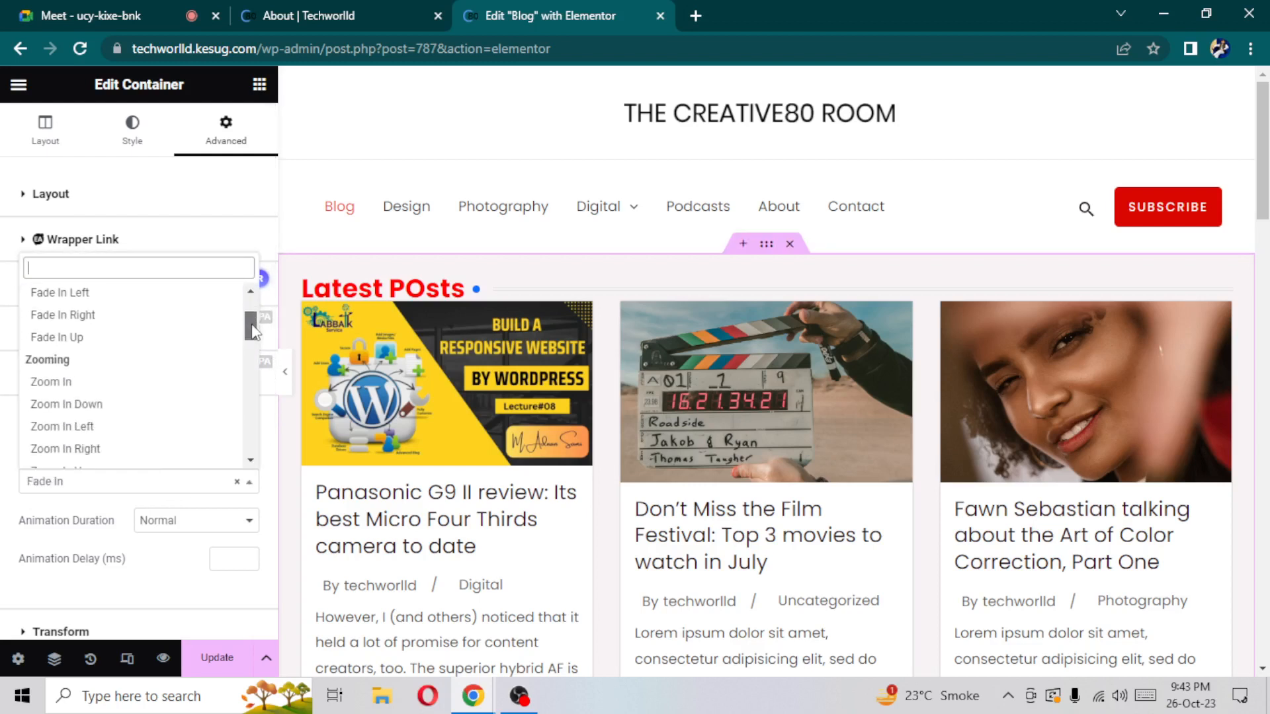
{"action": "left_click", "coordinate": [49, 386]}
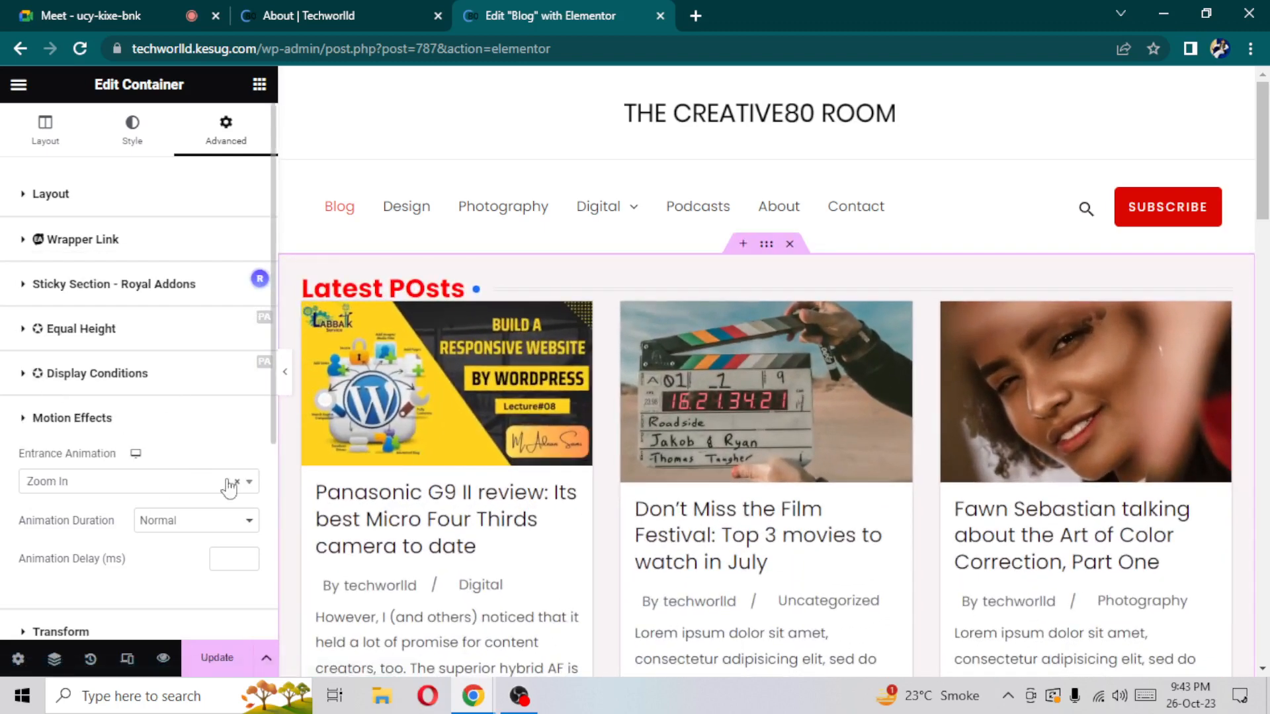
Try the Slow animation duration for the container's entrance effect and return it to Normal
{"action": "left_click", "coordinate": [206, 527]}
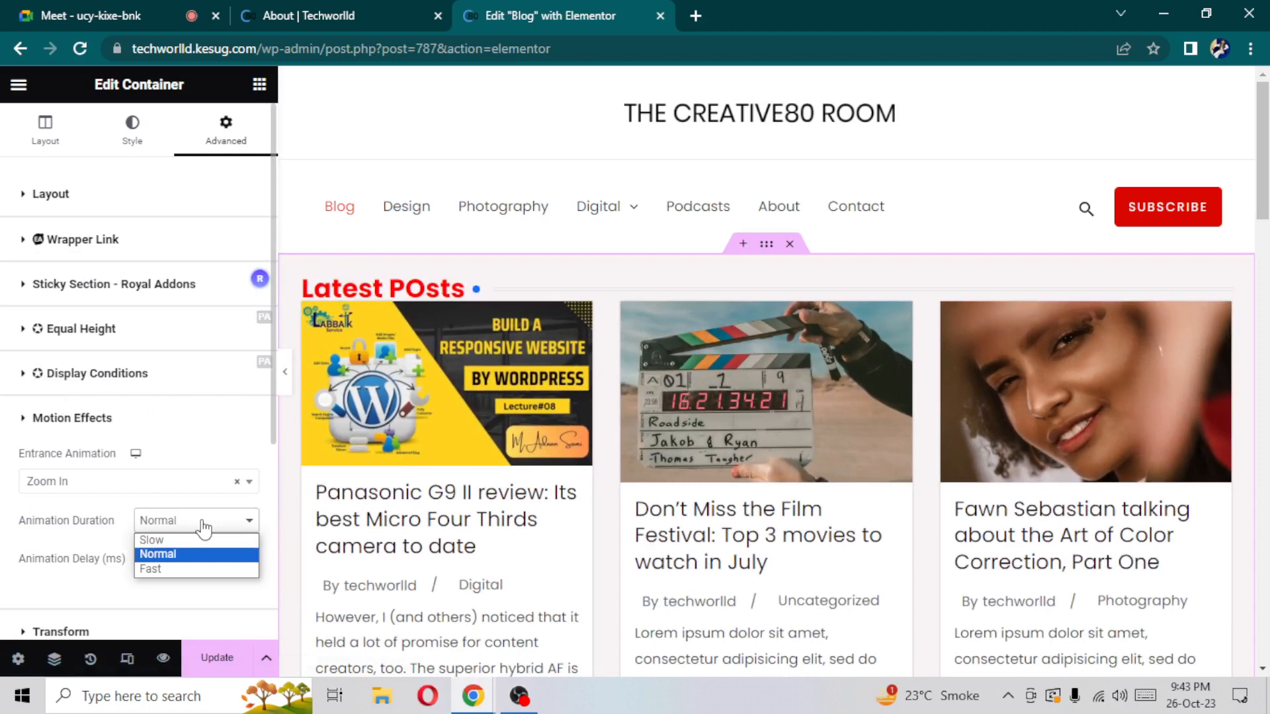
{"action": "left_click", "coordinate": [201, 527]}
{"action": "left_click", "coordinate": [199, 528]}
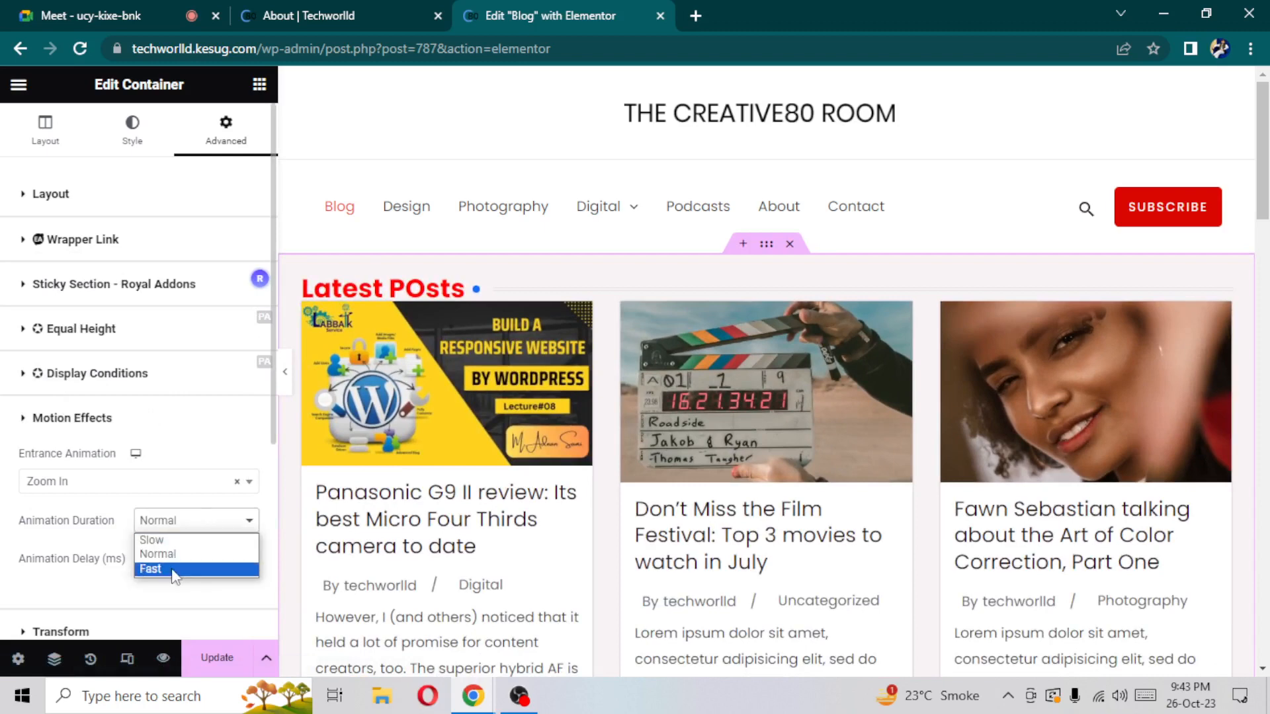
{"action": "left_click", "coordinate": [176, 540]}
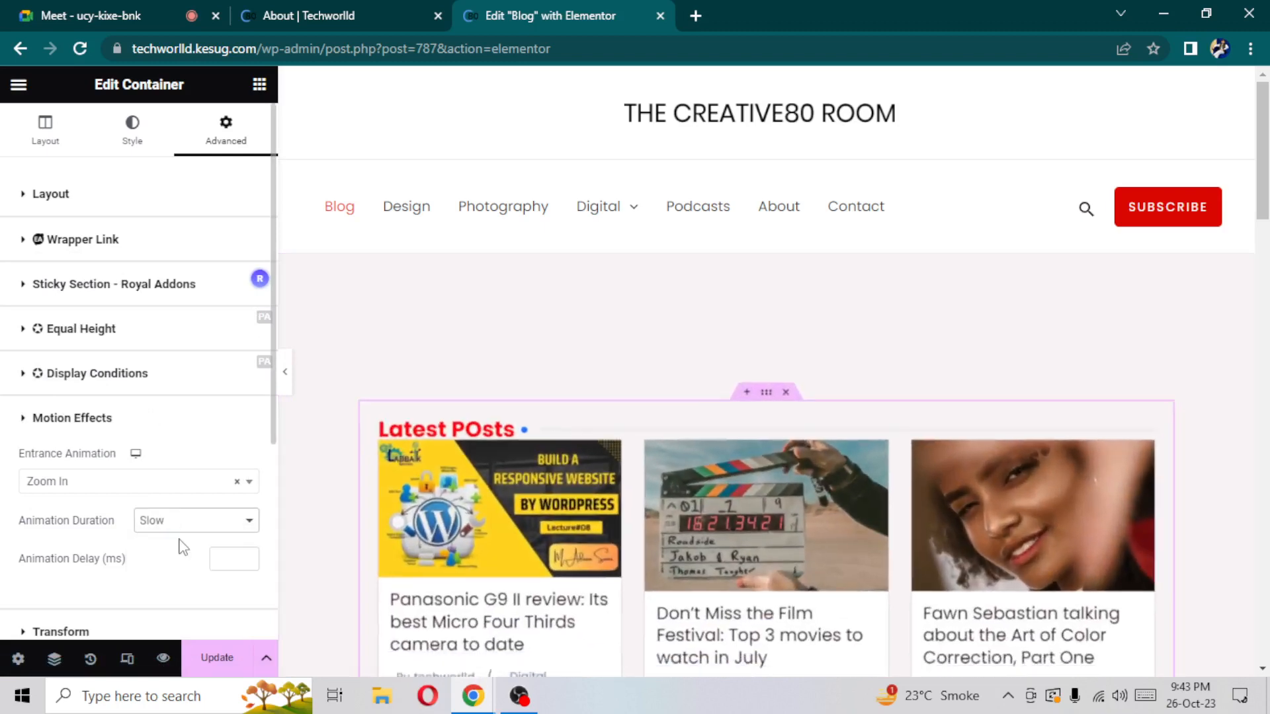
{"action": "left_click", "coordinate": [195, 523]}
{"action": "left_click", "coordinate": [180, 555]}
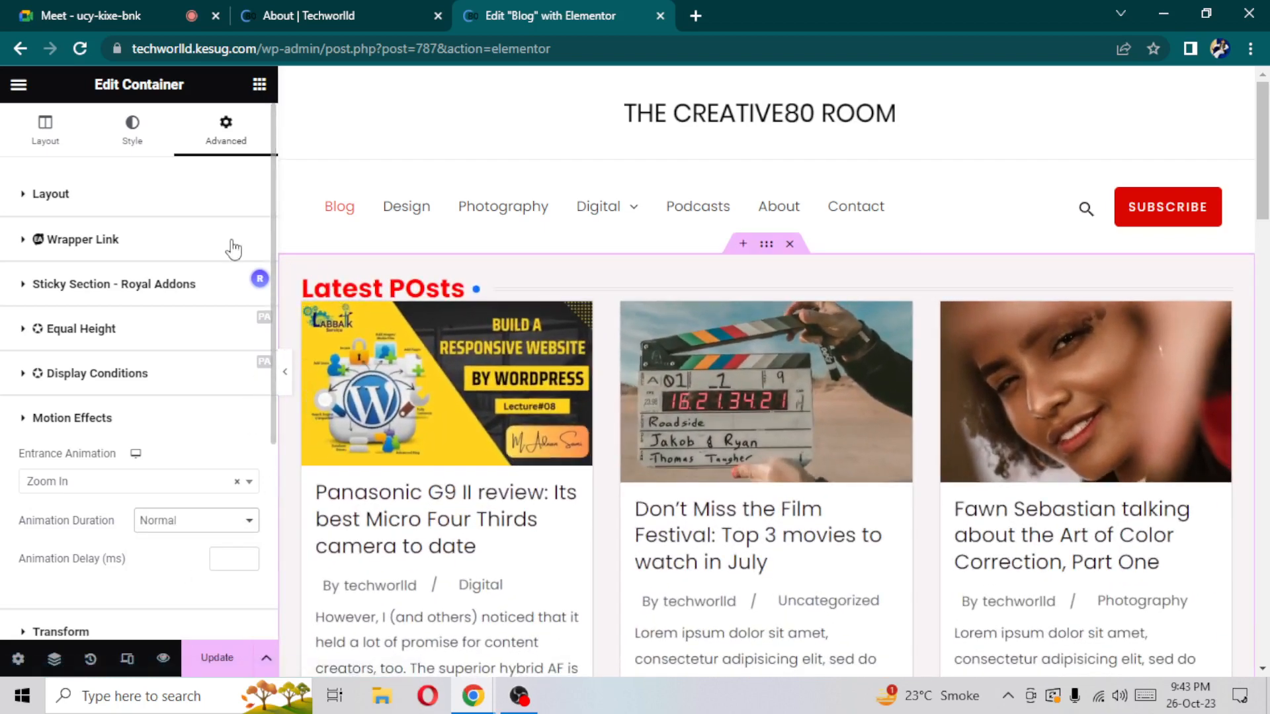
Collapse the container's Motion Effects settings and save the Blog page changes
{"action": "left_click", "coordinate": [29, 418]}
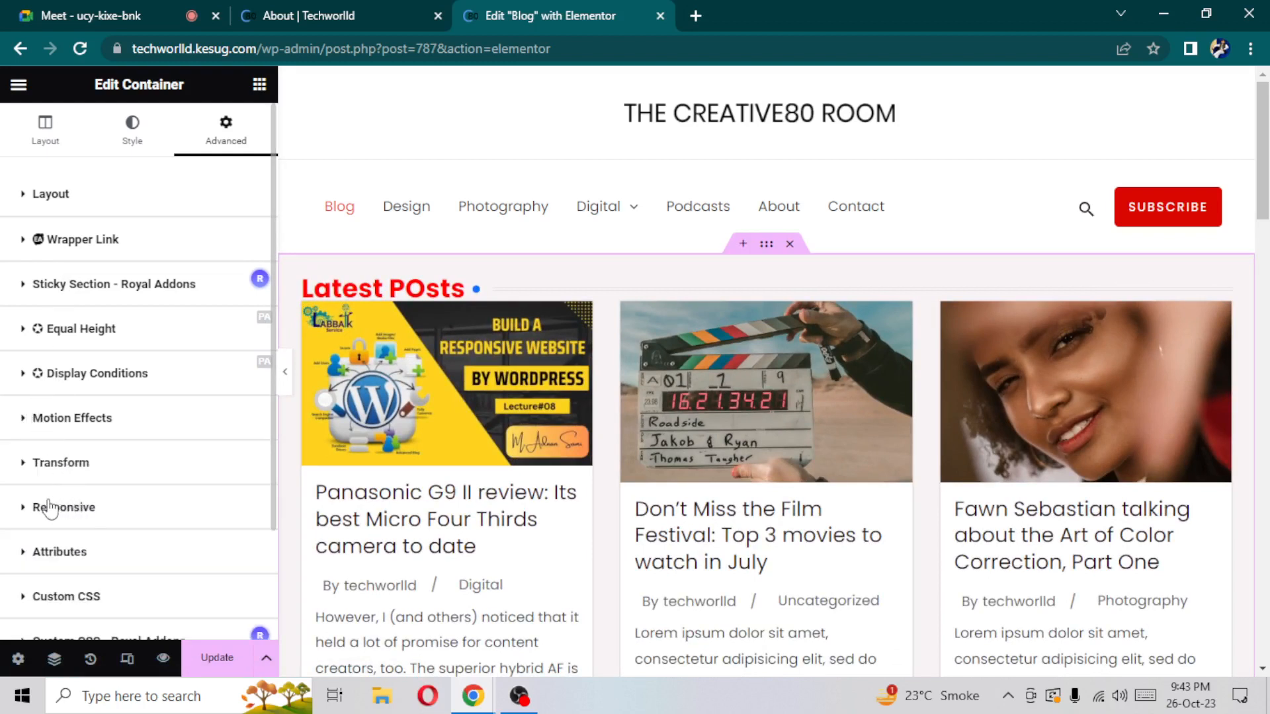
{"action": "left_click", "coordinate": [217, 658]}
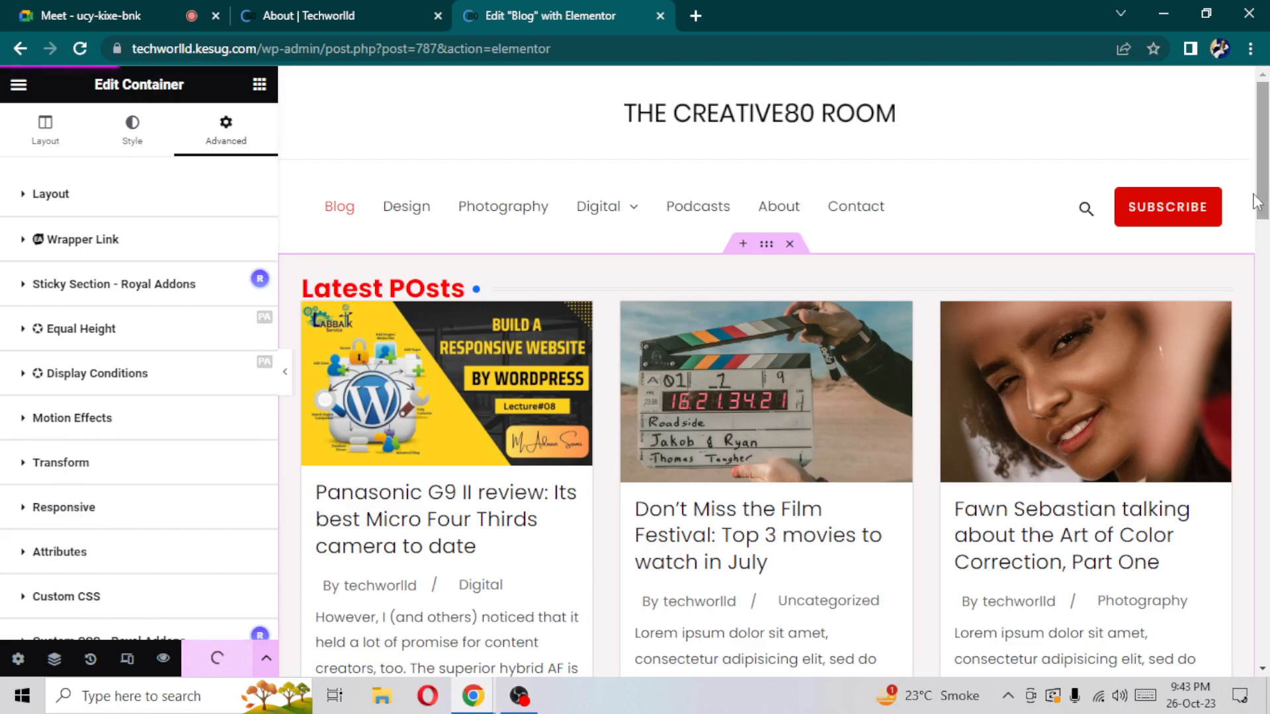
Switch the TPG Grid Layout widget to Layout 2
{"action": "left_click", "coordinate": [45, 143]}
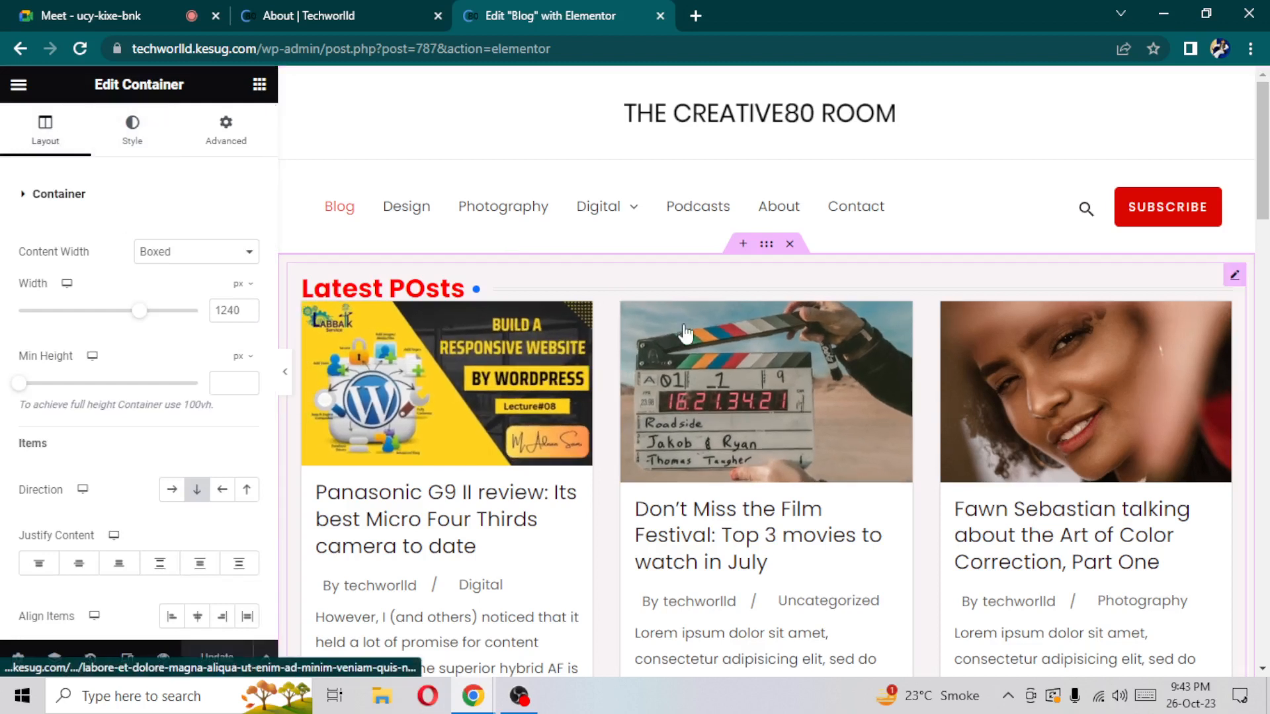
{"action": "left_click", "coordinate": [1234, 276]}
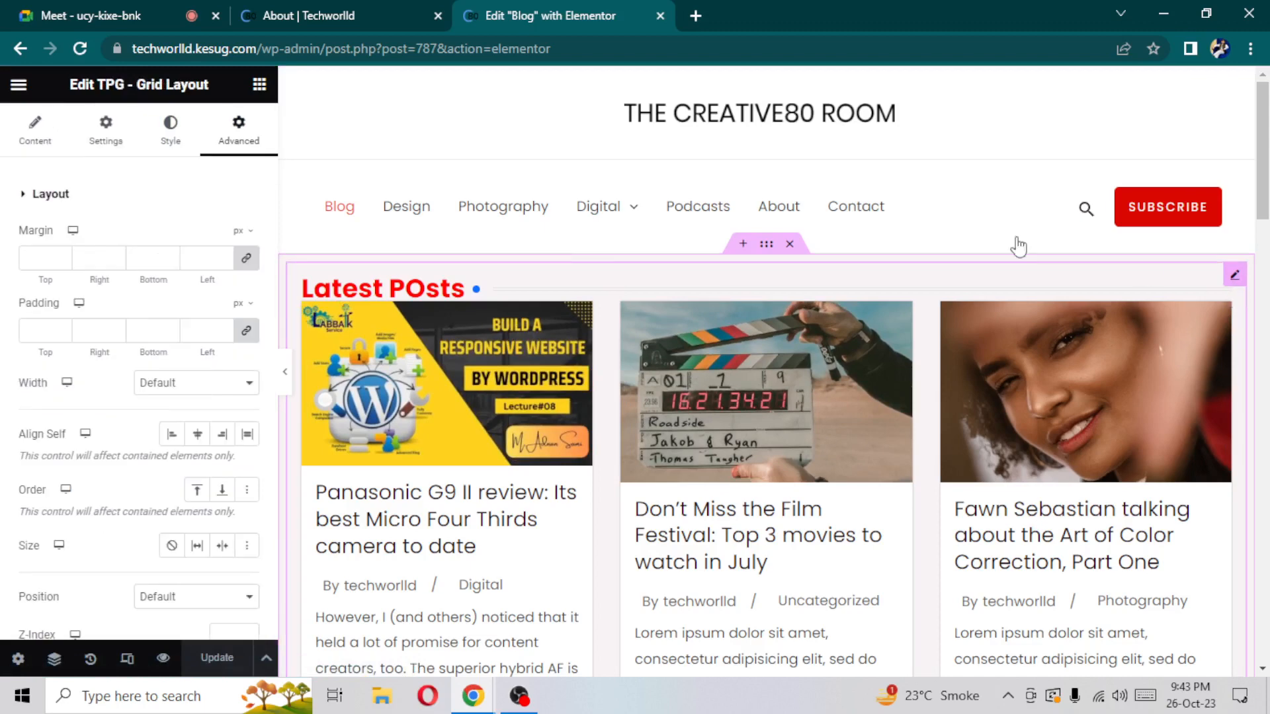
{"action": "left_click", "coordinate": [44, 146]}
{"action": "left_click", "coordinate": [138, 279]}
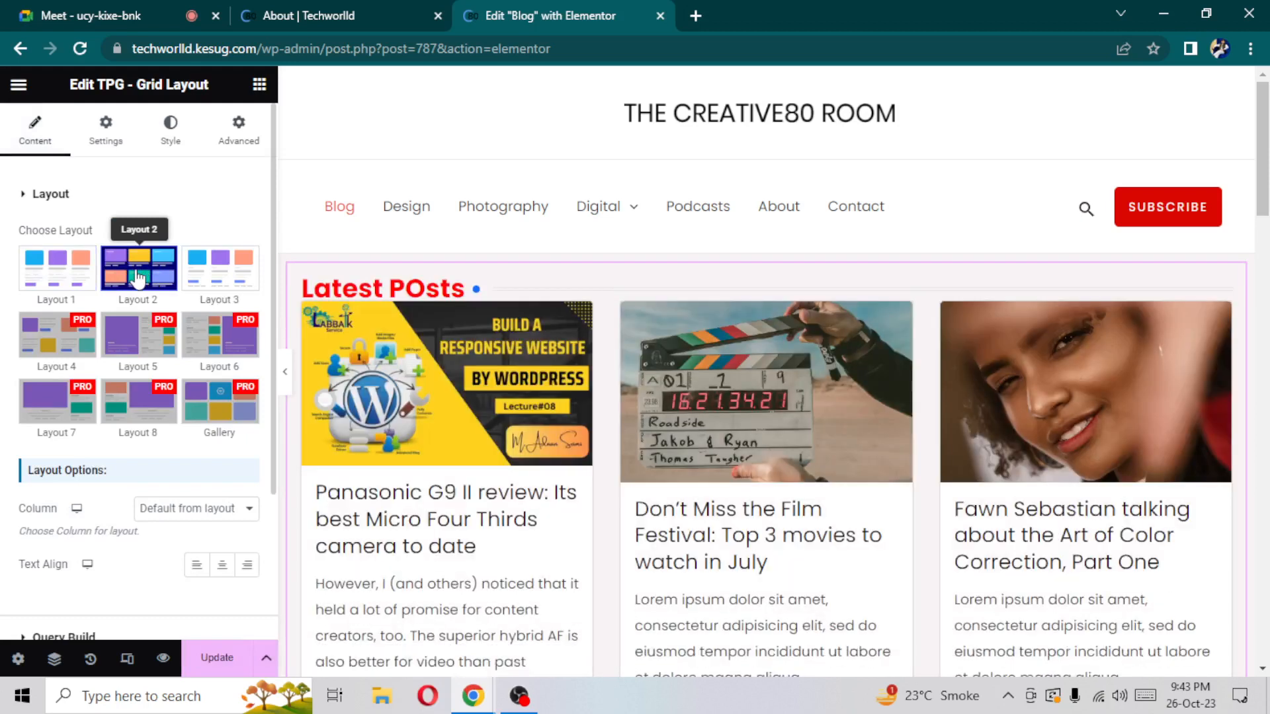
Try Layout 3 and Layout 1 on the TPG Grid Layout widget, then return it to Layout 2
{"action": "left_click", "coordinate": [194, 296]}
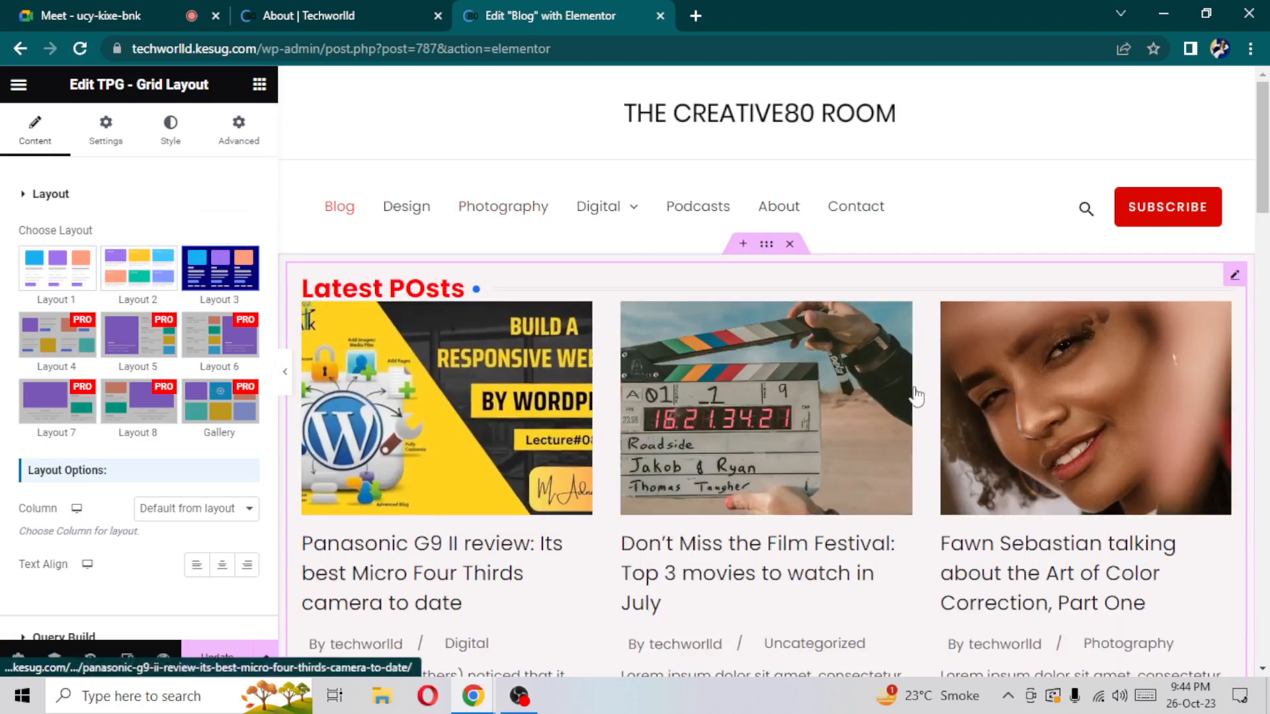
{"action": "scroll", "coordinate": [1234, 237], "scroll_direction": "down", "scroll_amount": 4}
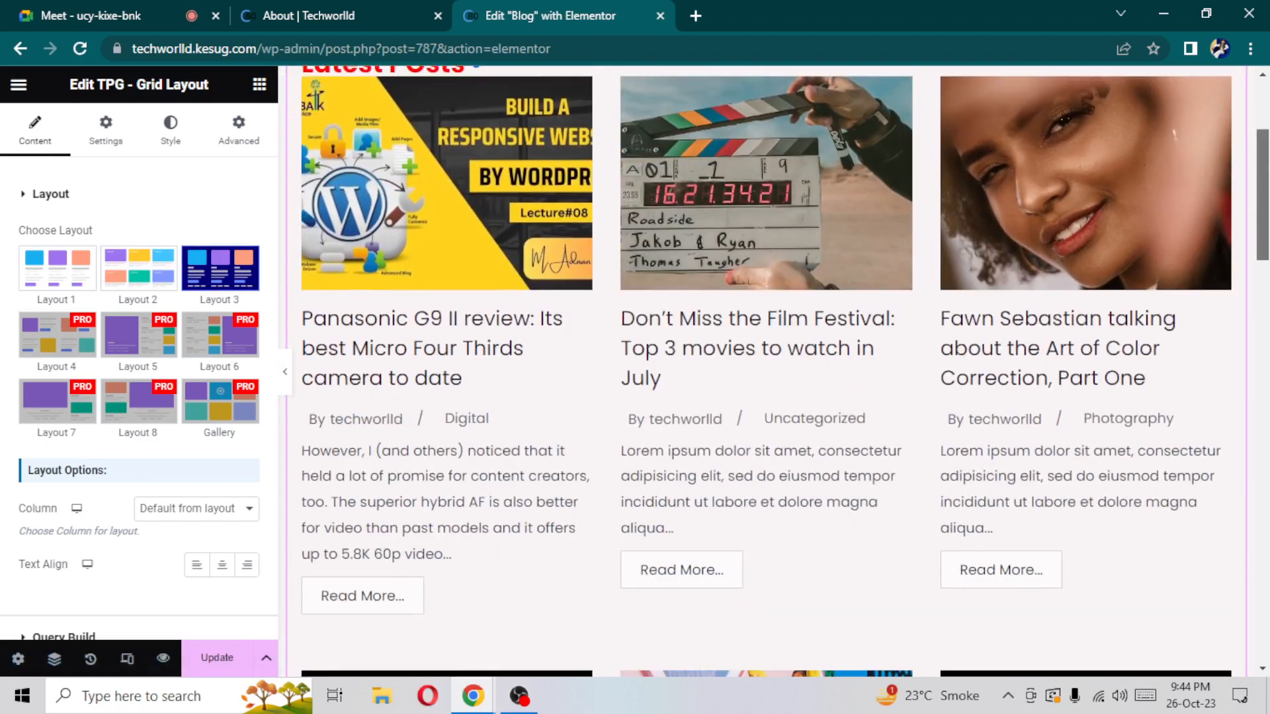
{"action": "left_click", "coordinate": [35, 291]}
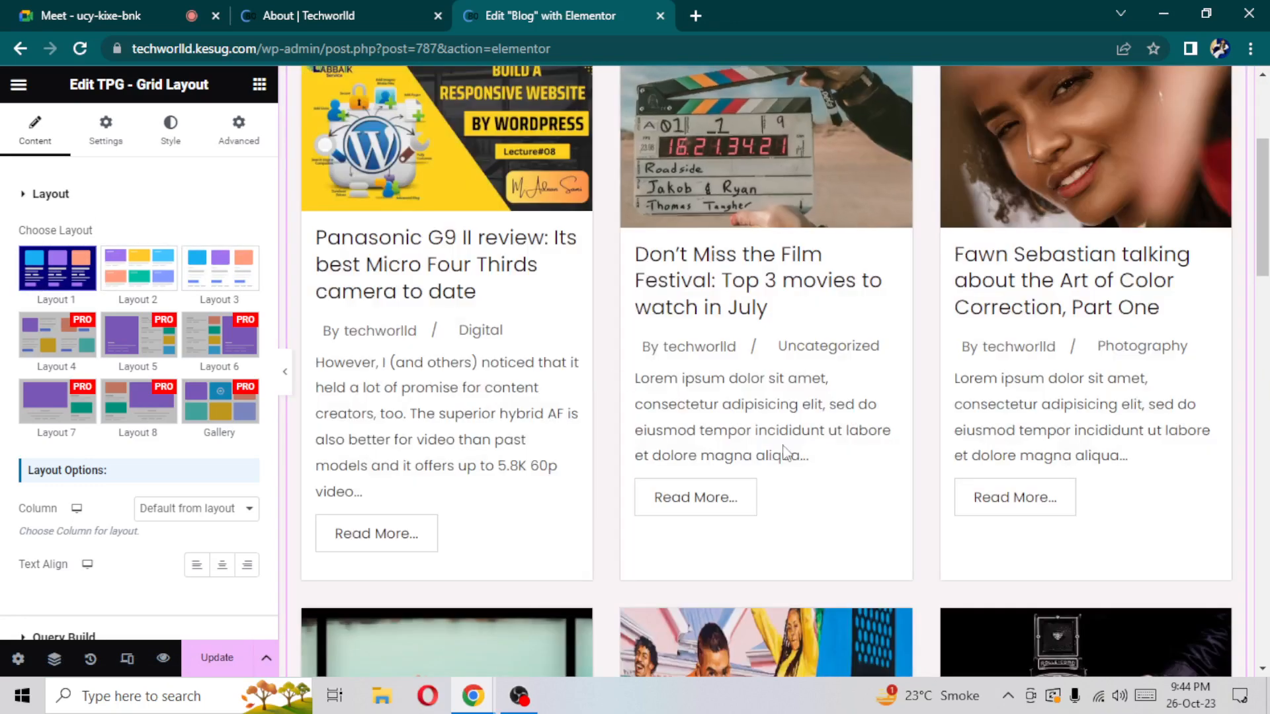
{"action": "left_click", "coordinate": [142, 286]}
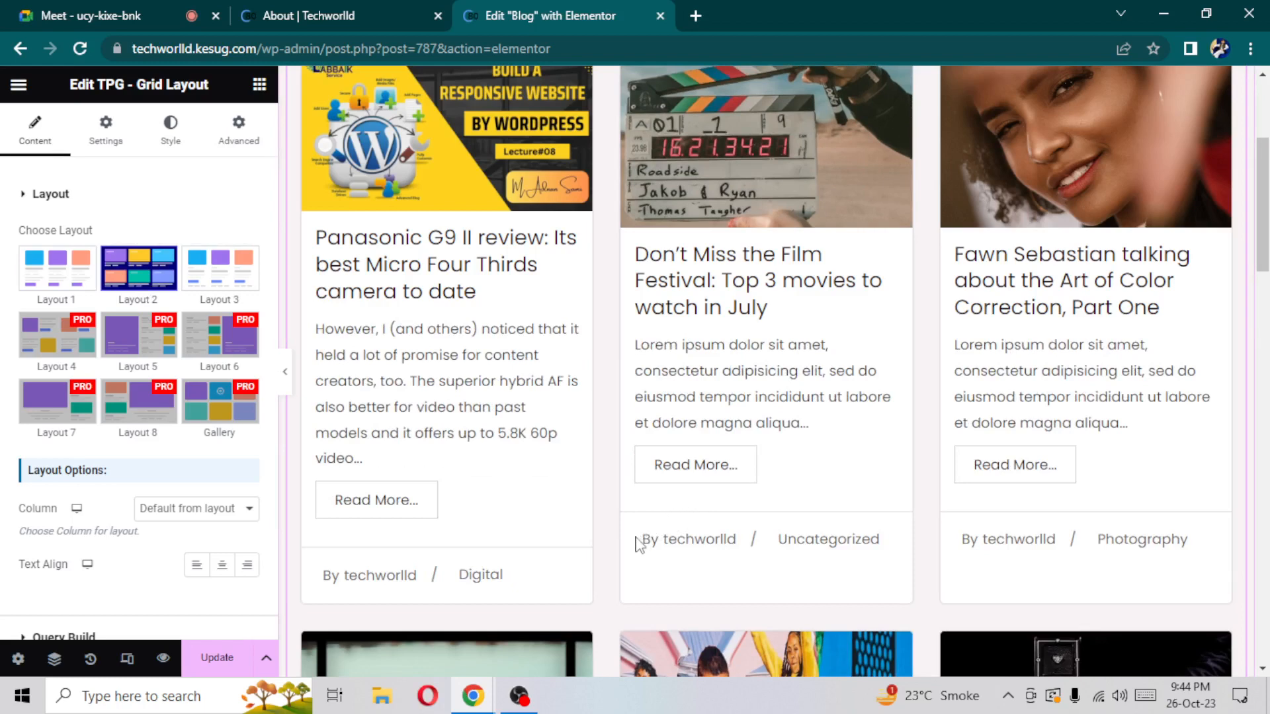
{"action": "left_click_drag", "start_coordinate": [636, 537], "coordinate": [718, 543]}
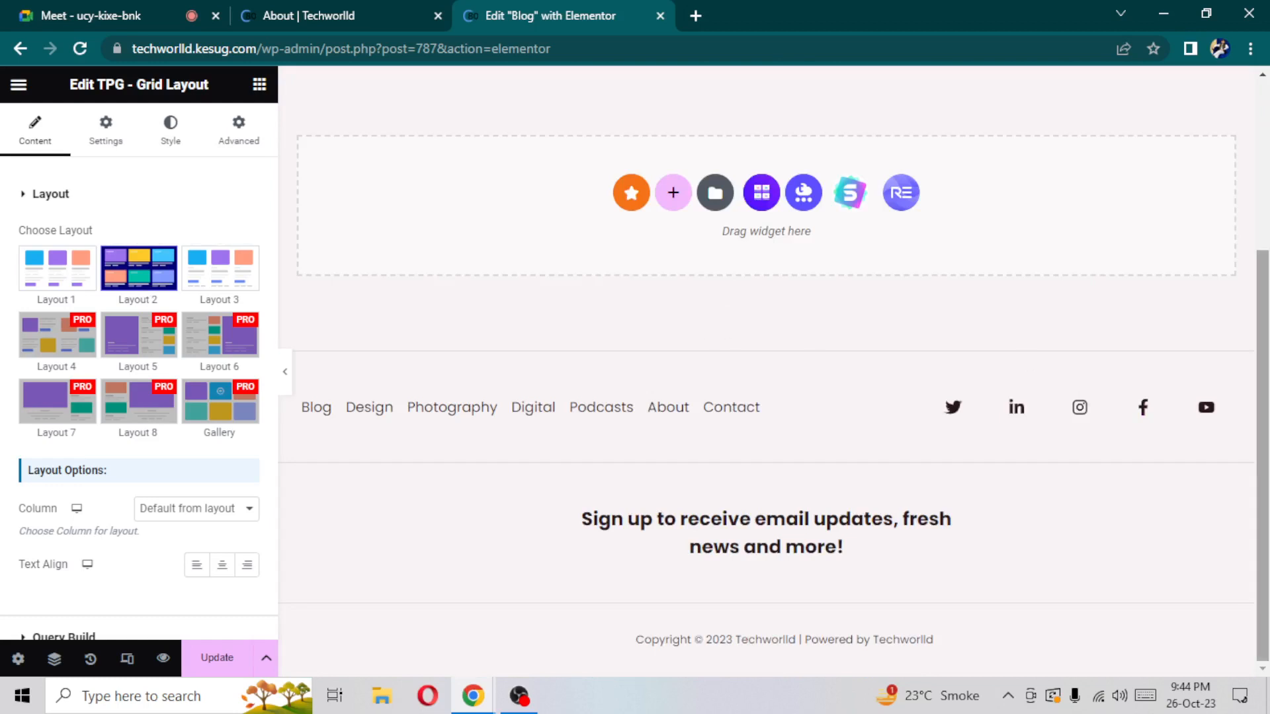
{"action": "left_click_drag", "start_coordinate": [1262, 372], "coordinate": [1263, 201]}
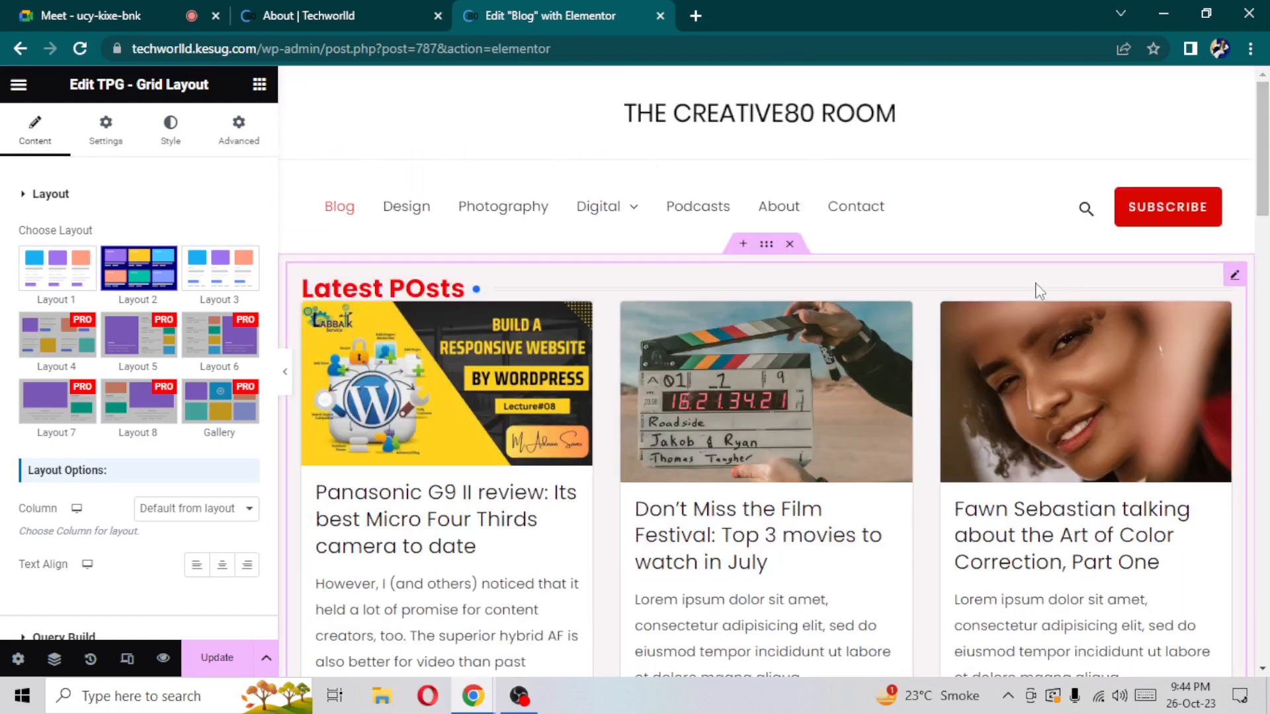
{"action": "key", "text": "Delete"}
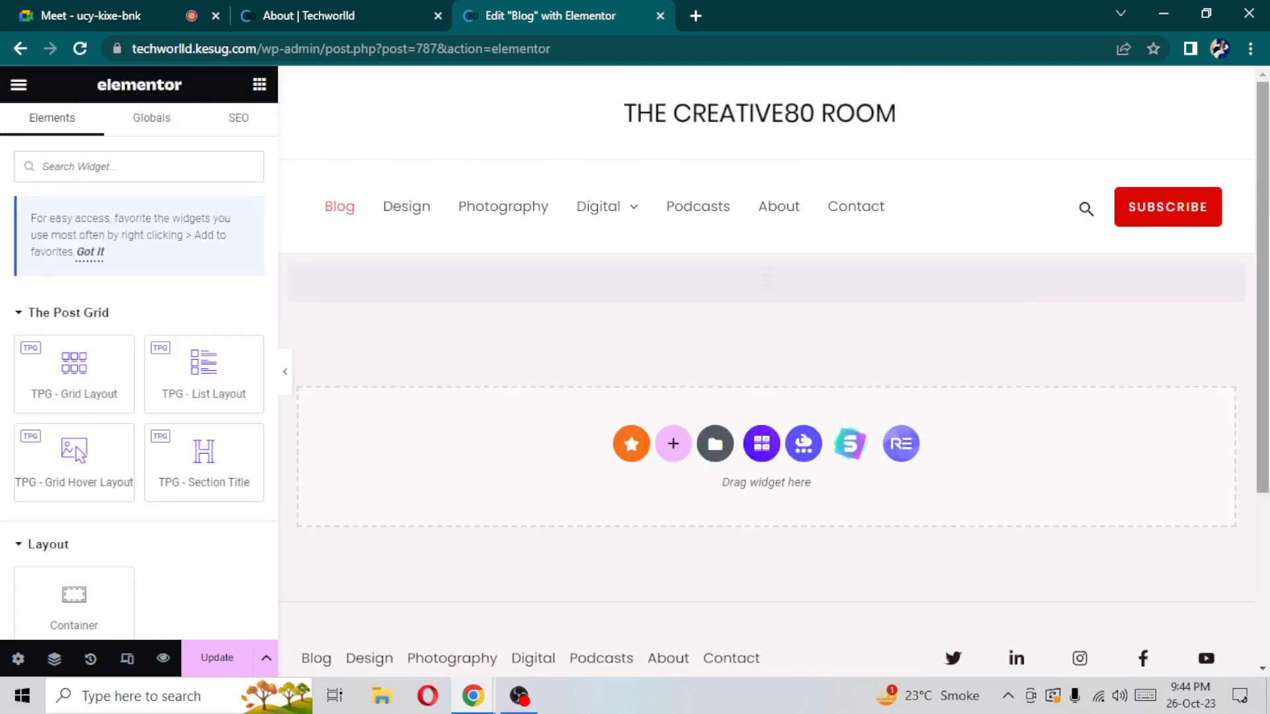
{"action": "scroll", "coordinate": [1261, 195], "scroll_direction": "down", "scroll_amount": 10}
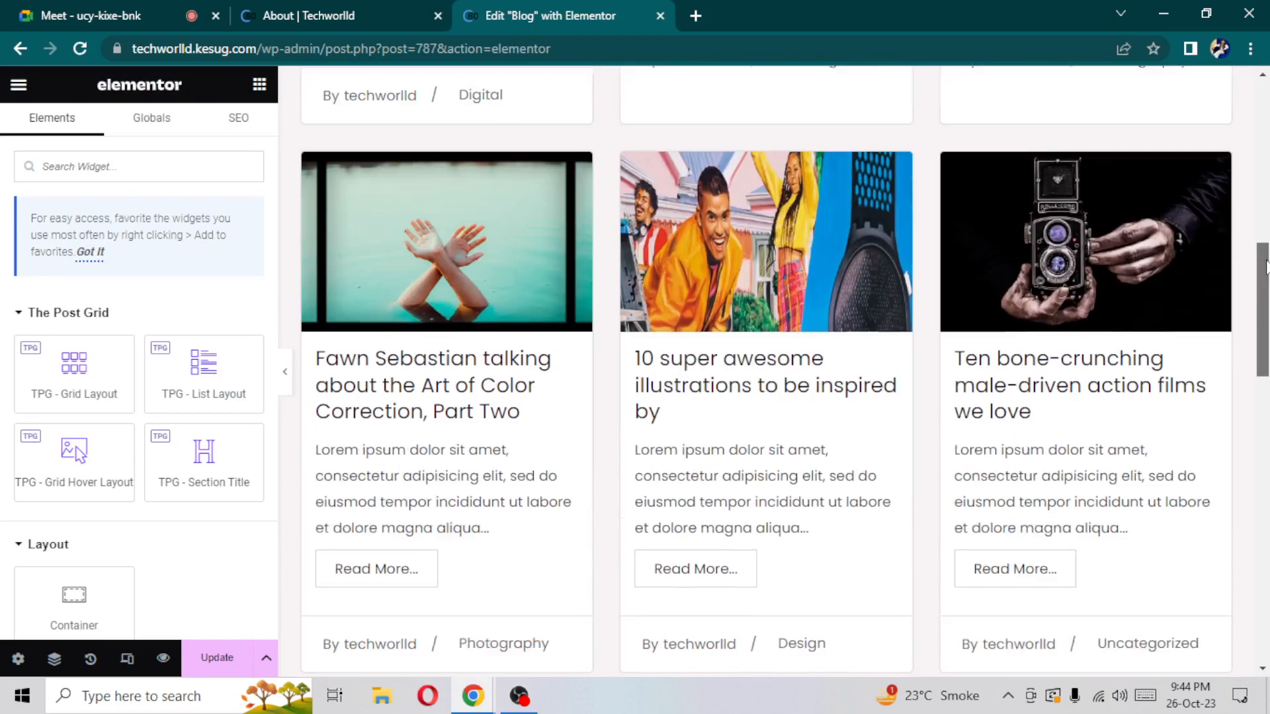
{"action": "scroll", "coordinate": [768, 370], "scroll_direction": "up", "scroll_amount": 1}
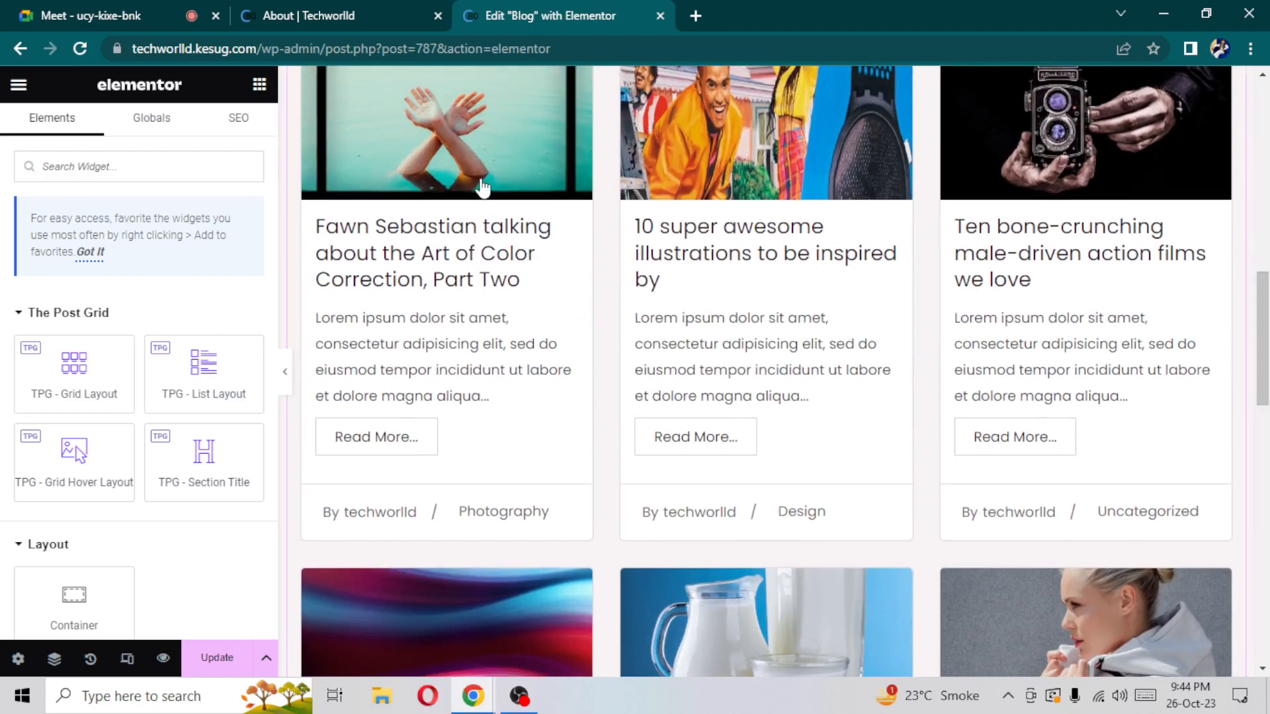
{"action": "scroll", "coordinate": [1231, 236], "scroll_direction": "up", "scroll_amount": 10}
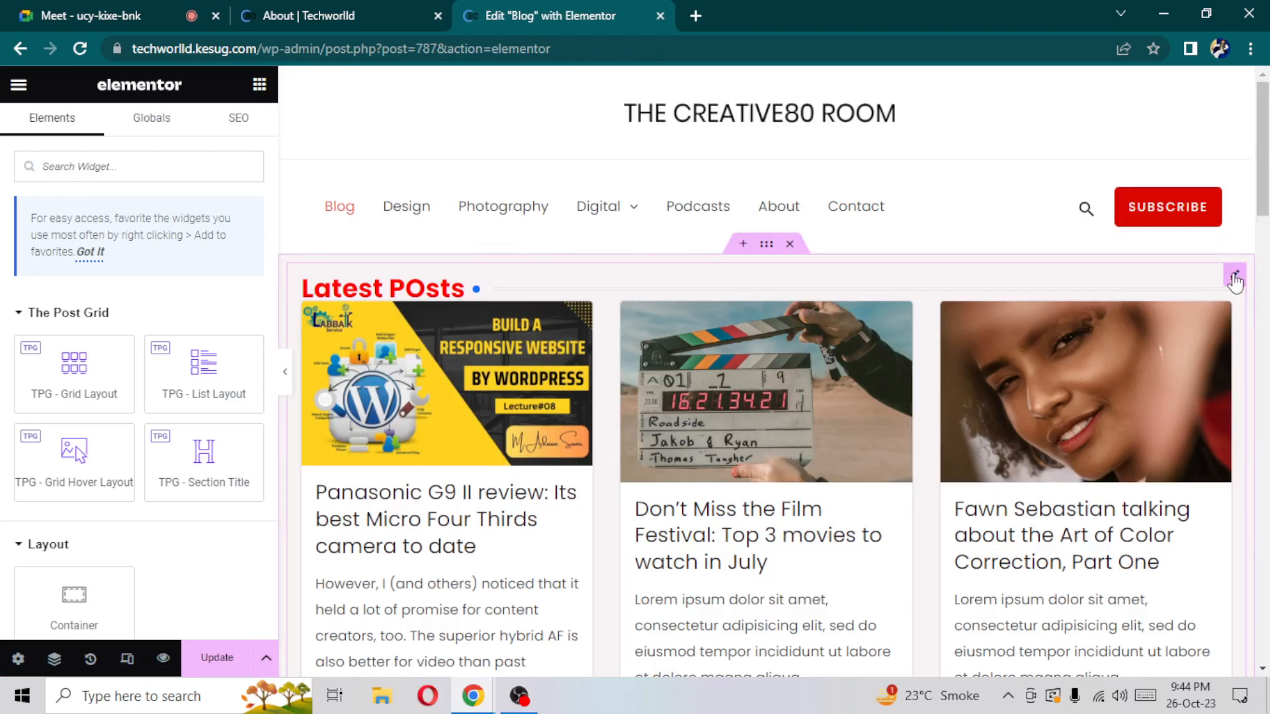
Switch the Latest Posts TPG Grid Layout widget to Layout 3 and save the Blog page
{"action": "left_click", "coordinate": [1234, 277]}
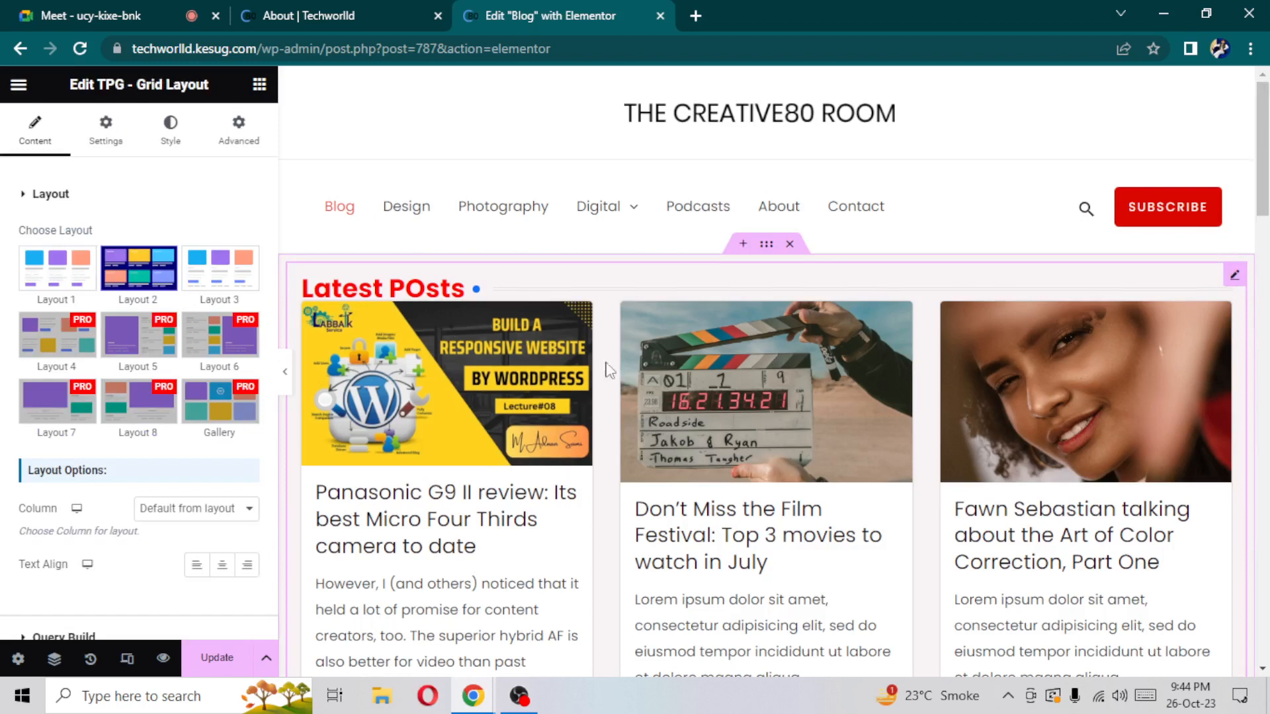
{"action": "left_click", "coordinate": [220, 268]}
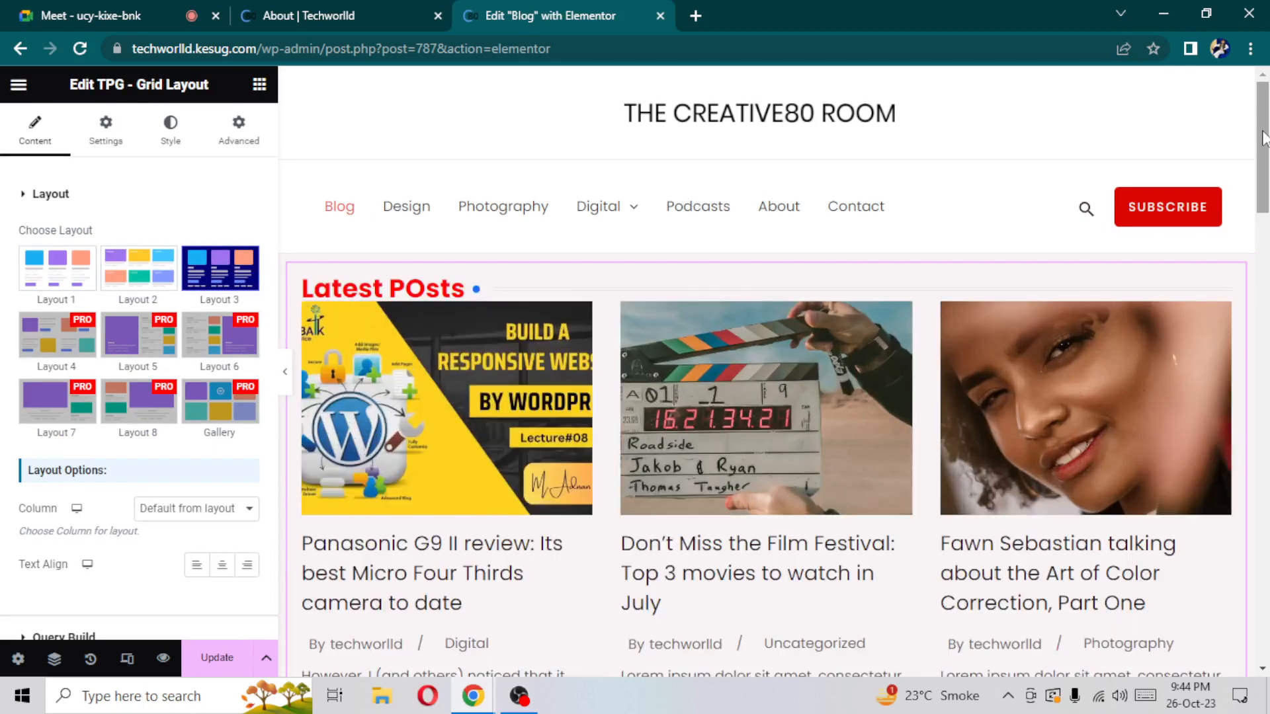
{"action": "scroll", "coordinate": [1261, 133], "scroll_direction": "down", "scroll_amount": 5}
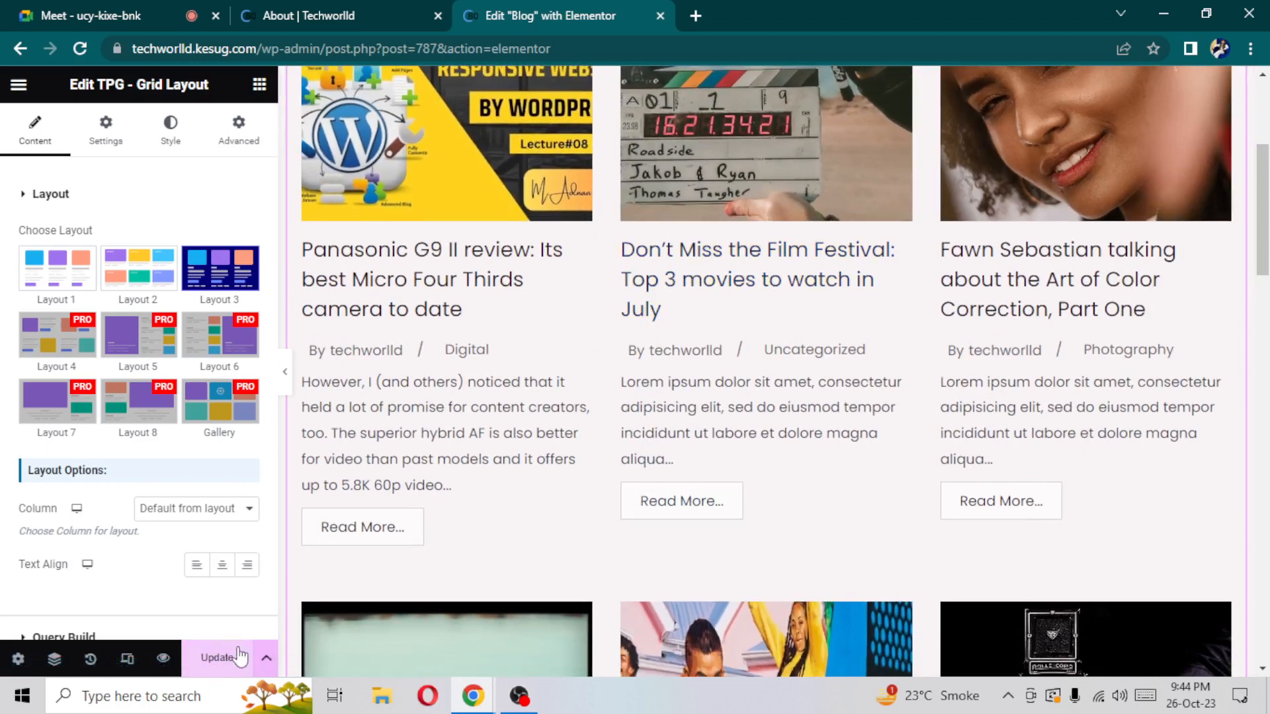
{"action": "left_click", "coordinate": [215, 658]}
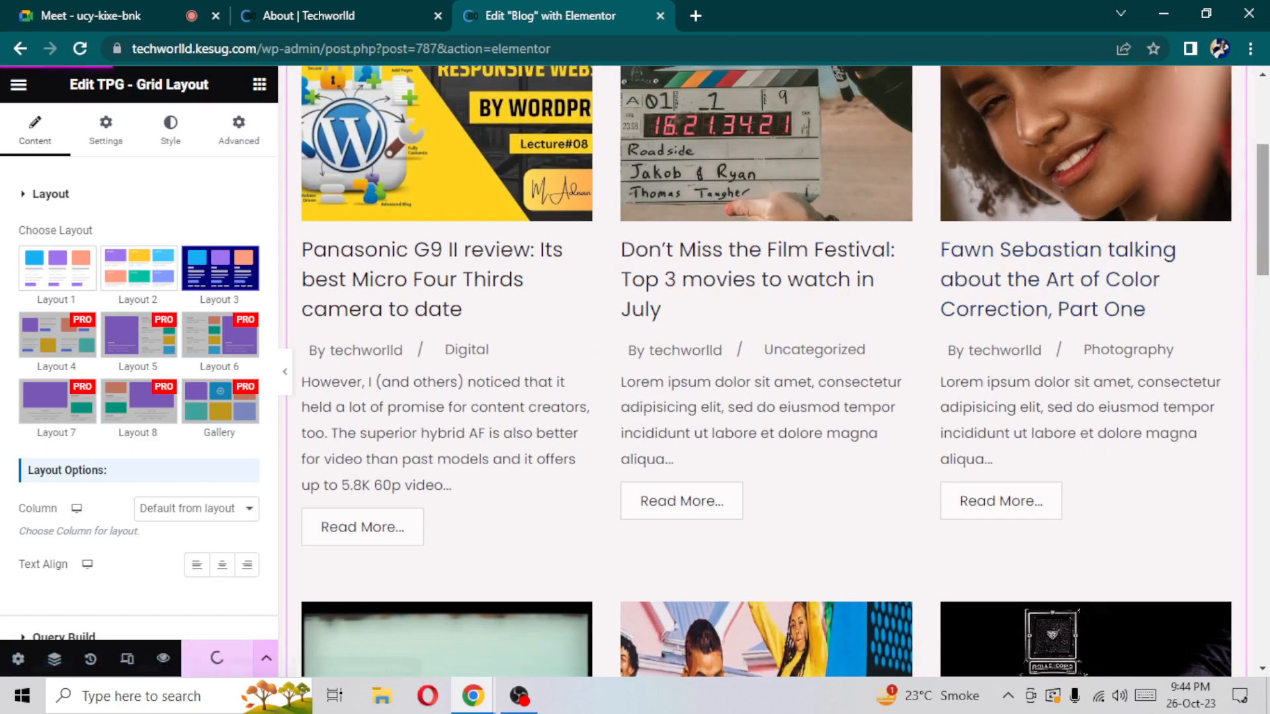
Add a new container with two equal side-by-side columns below the Latest Posts grid
{"action": "left_click_drag", "start_coordinate": [1262, 209], "coordinate": [1260, 544]}
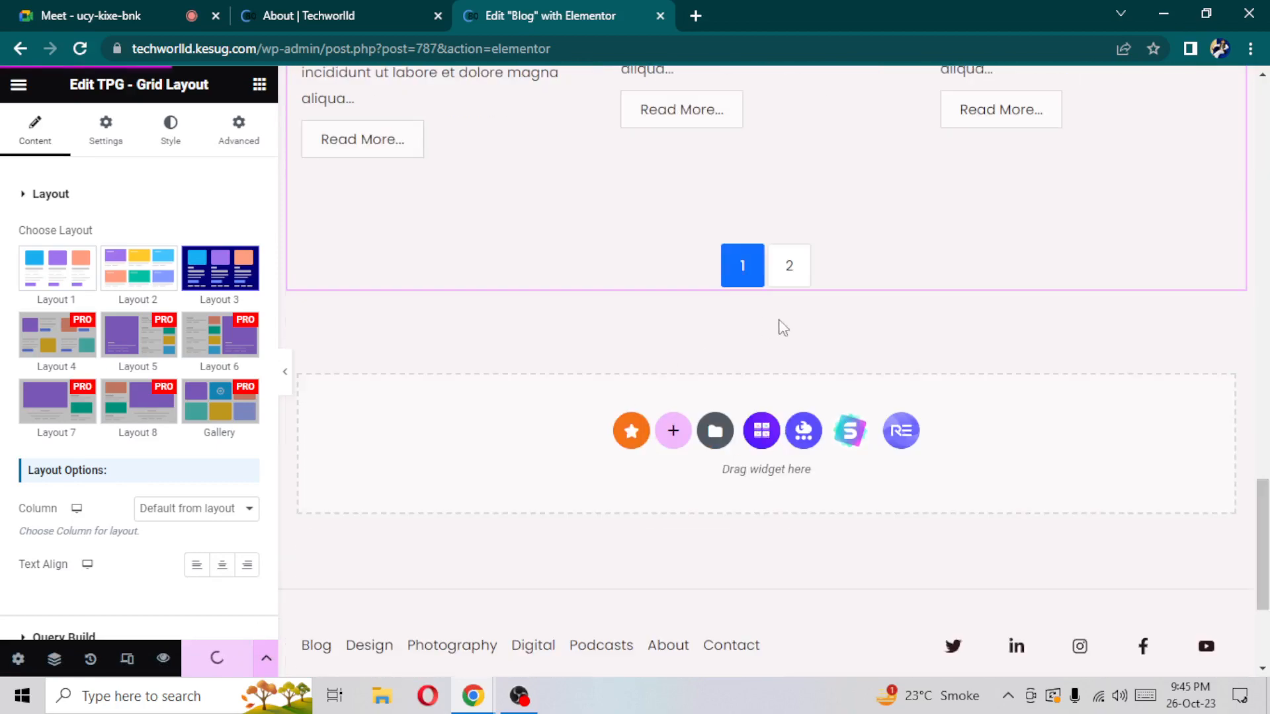
{"action": "left_click", "coordinate": [675, 433]}
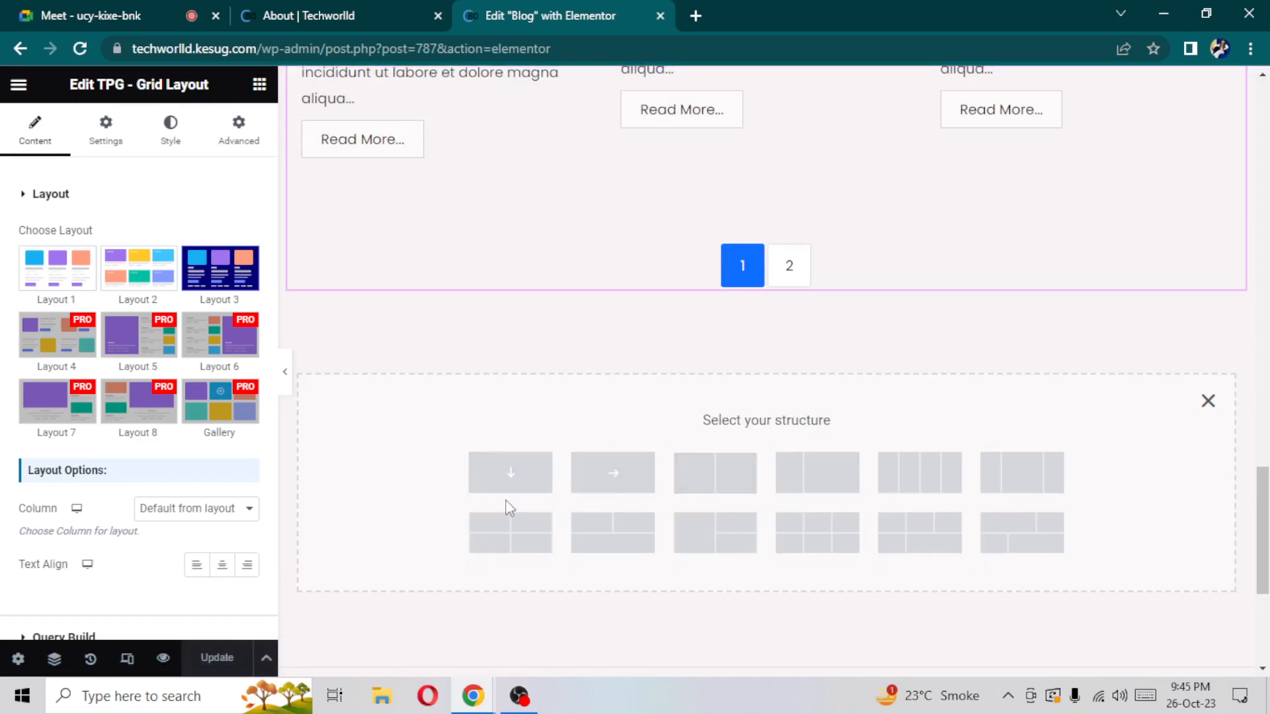
{"action": "left_click", "coordinate": [696, 472]}
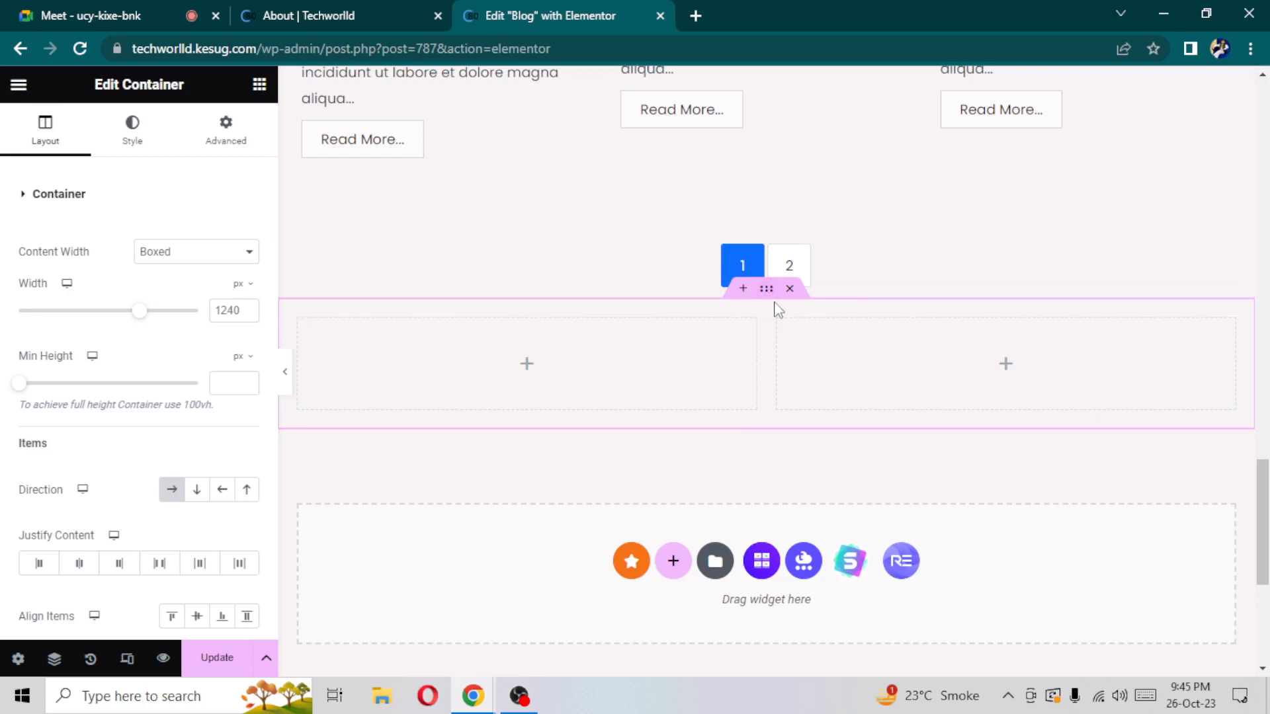
Undo the accidental nesting of the columns and widen the left column to nearly three quarters of the row
{"action": "left_click_drag", "start_coordinate": [777, 320], "coordinate": [771, 369]}
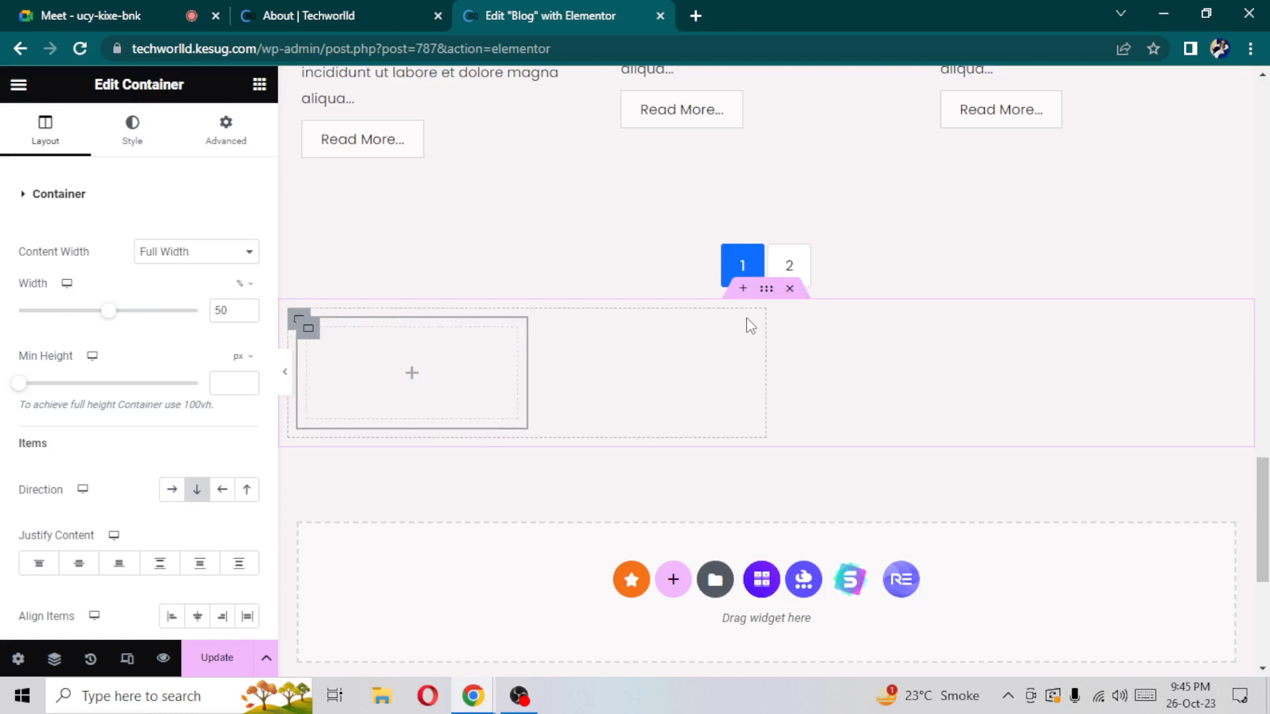
{"action": "key", "text": "ctrl+z"}
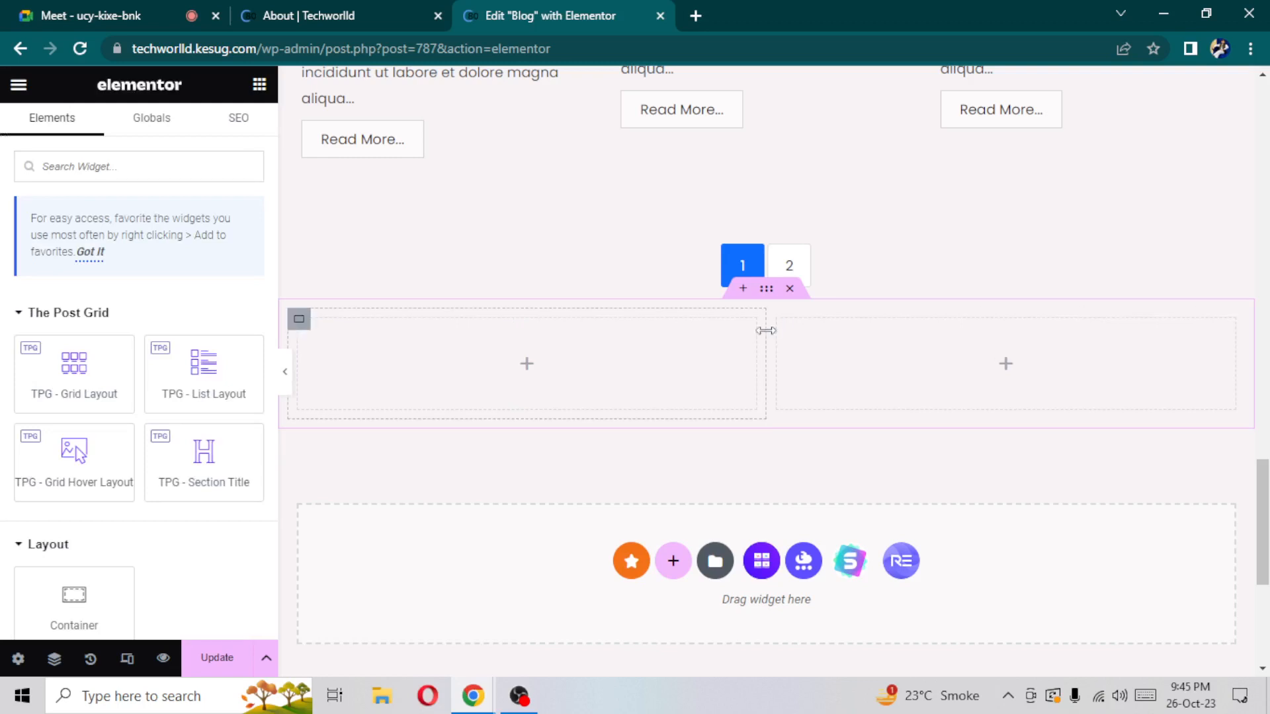
{"action": "left_click_drag", "start_coordinate": [766, 331], "coordinate": [988, 347]}
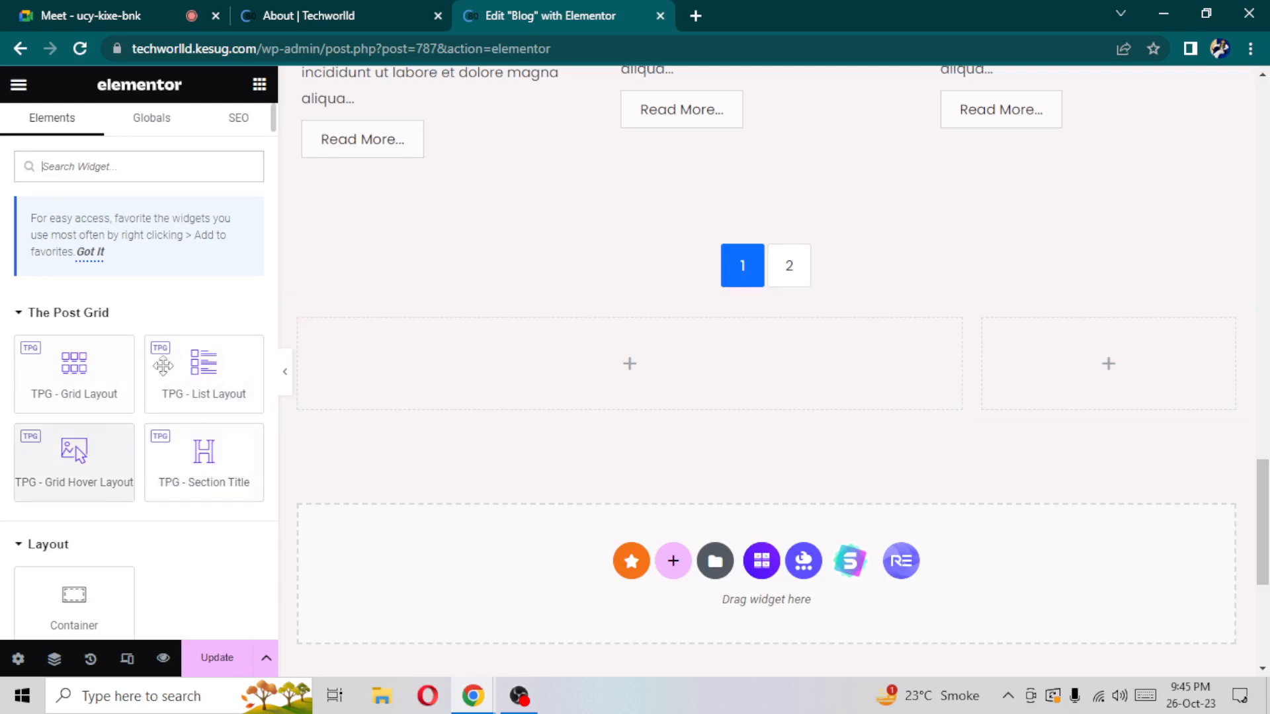
Place a TPG List Layout widget in the left column of the new container and collapse its Layout settings
{"action": "left_click_drag", "start_coordinate": [175, 367], "coordinate": [598, 354]}
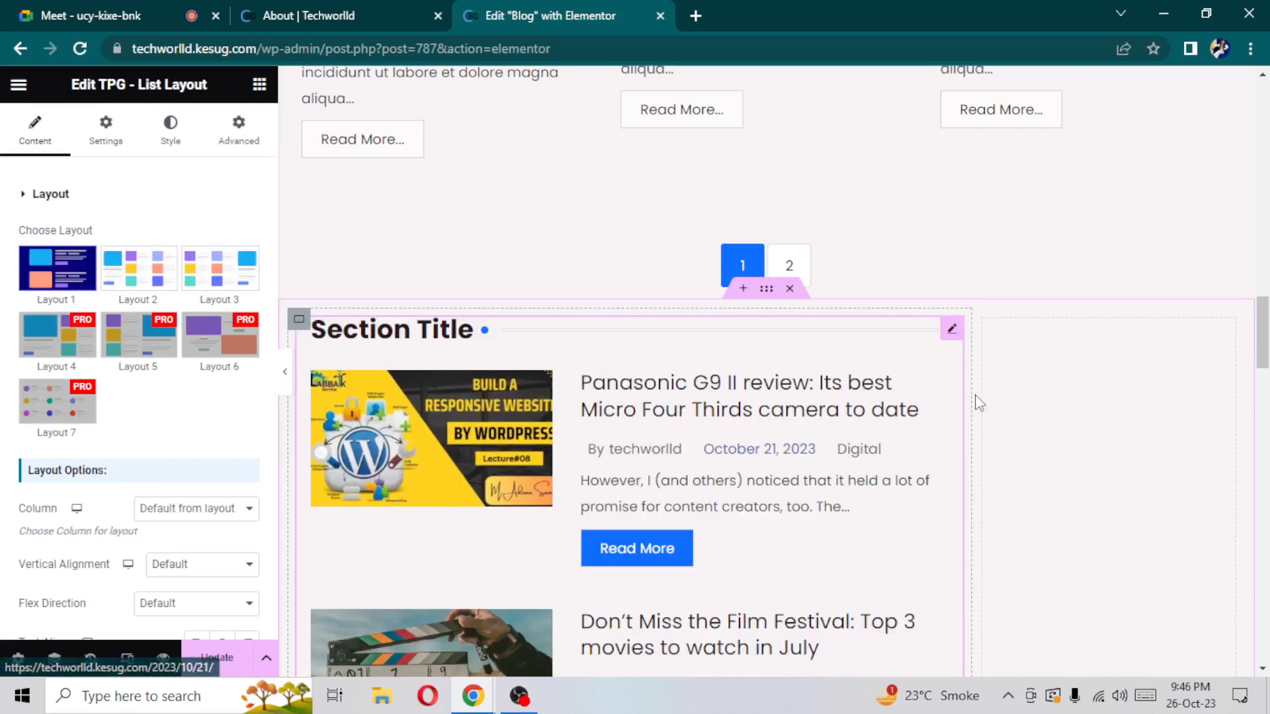
{"action": "mouse_move", "coordinate": [1264, 334]}
{"action": "left_mouse_down"}
{"action": "mouse_move", "coordinate": [1261, 446]}
{"action": "mouse_move", "coordinate": [1243, 279]}
{"action": "mouse_move", "coordinate": [1269, 379]}
{"action": "mouse_move", "coordinate": [1263, 356]}
{"action": "left_mouse_up"}
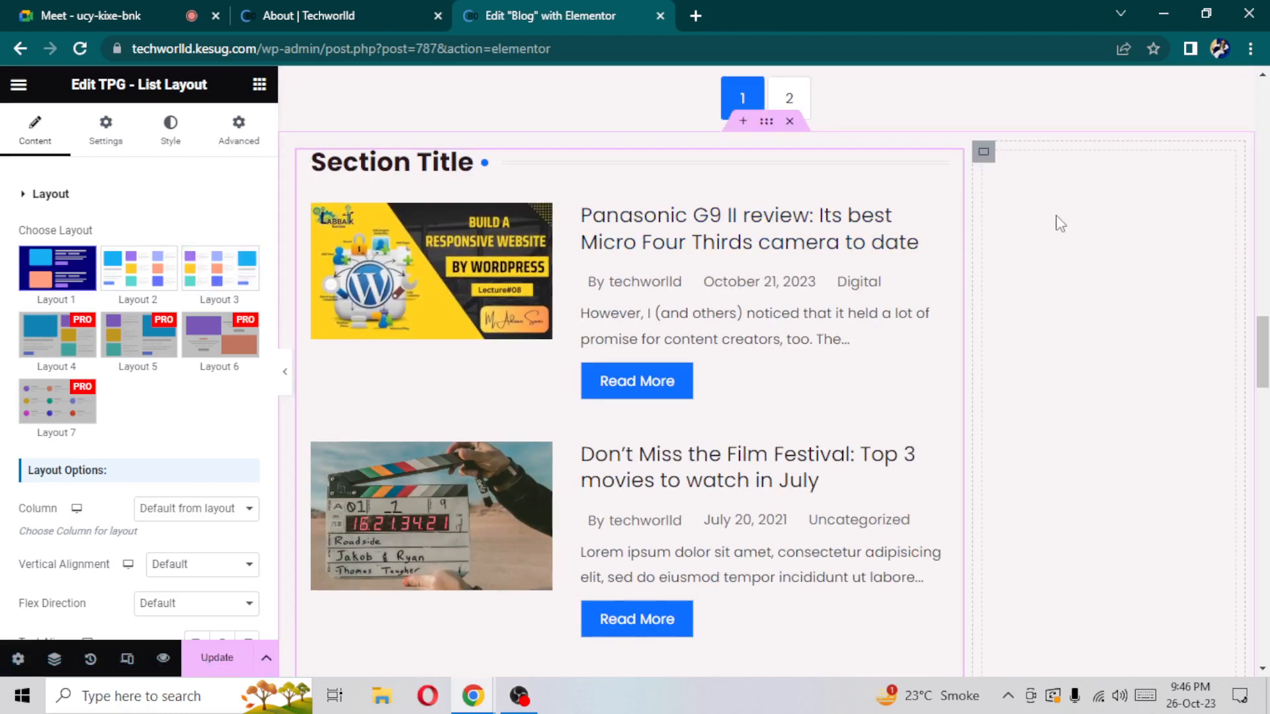
{"action": "left_click", "coordinate": [20, 199]}
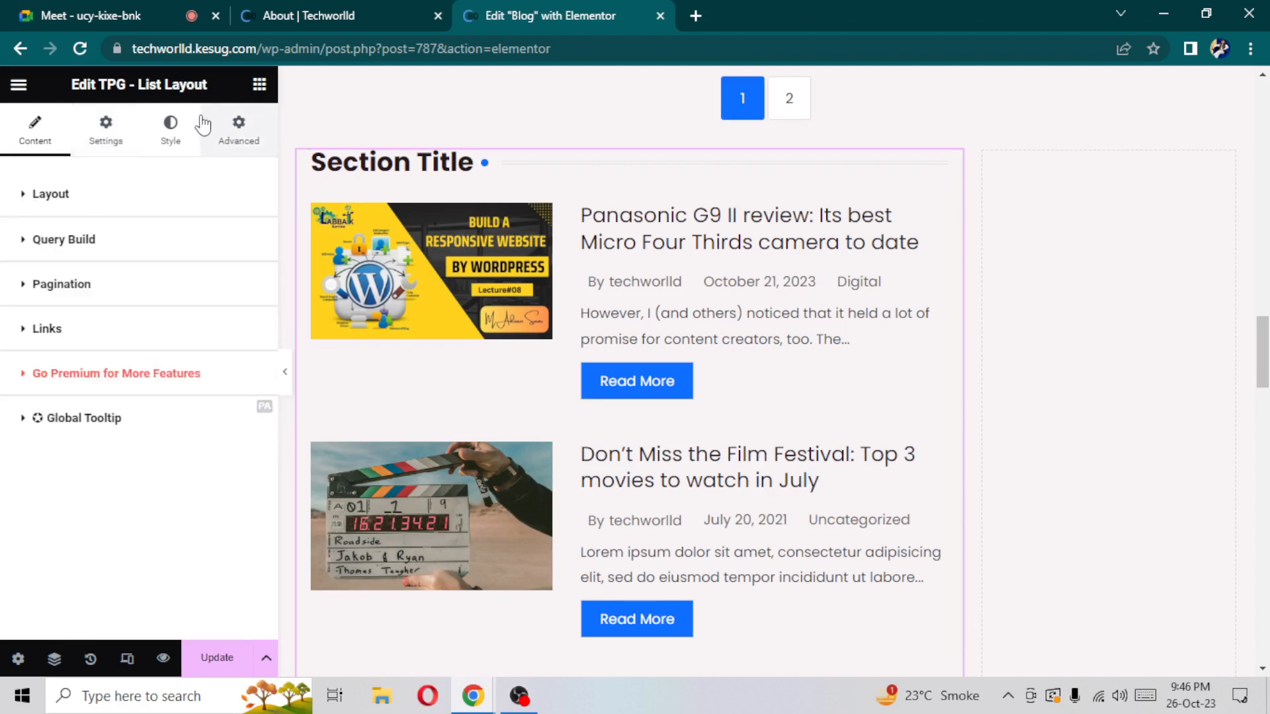
Add a TPG Grid Hover Layout widget to the narrow right column and try Layouts 2 and 3 on it
{"action": "left_click", "coordinate": [260, 85]}
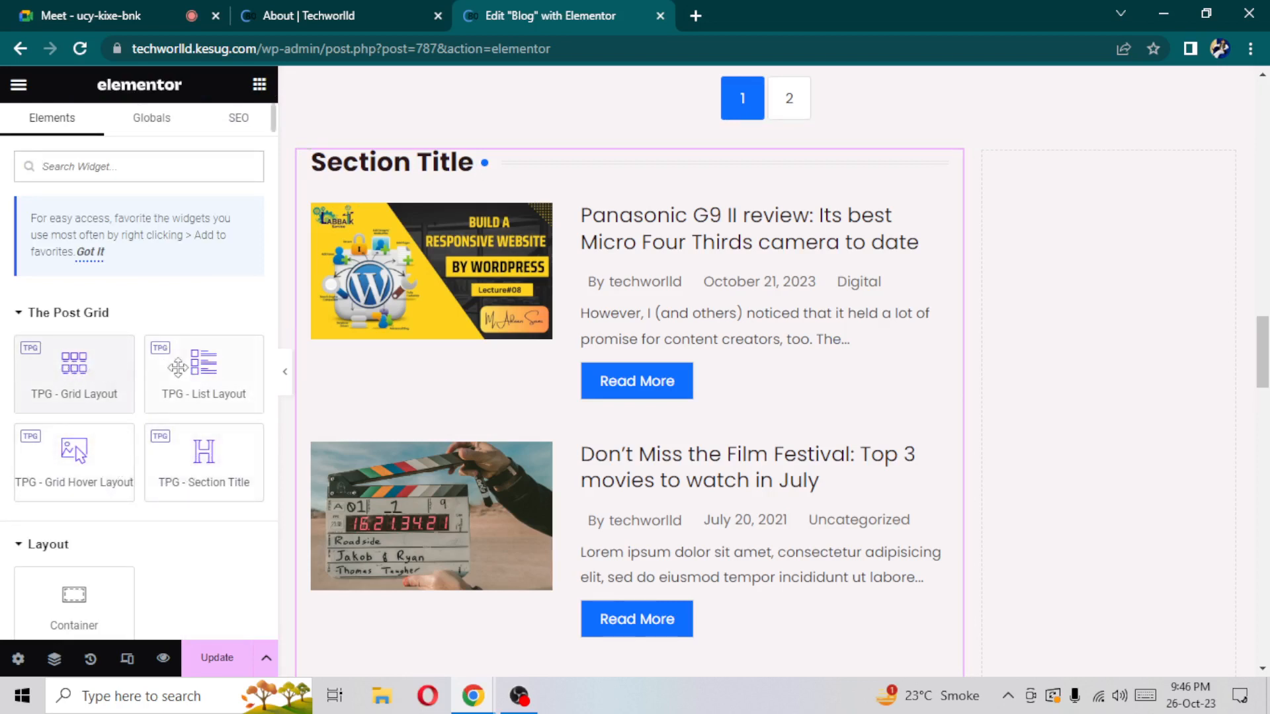
{"action": "left_click_drag", "start_coordinate": [96, 443], "coordinate": [1092, 280]}
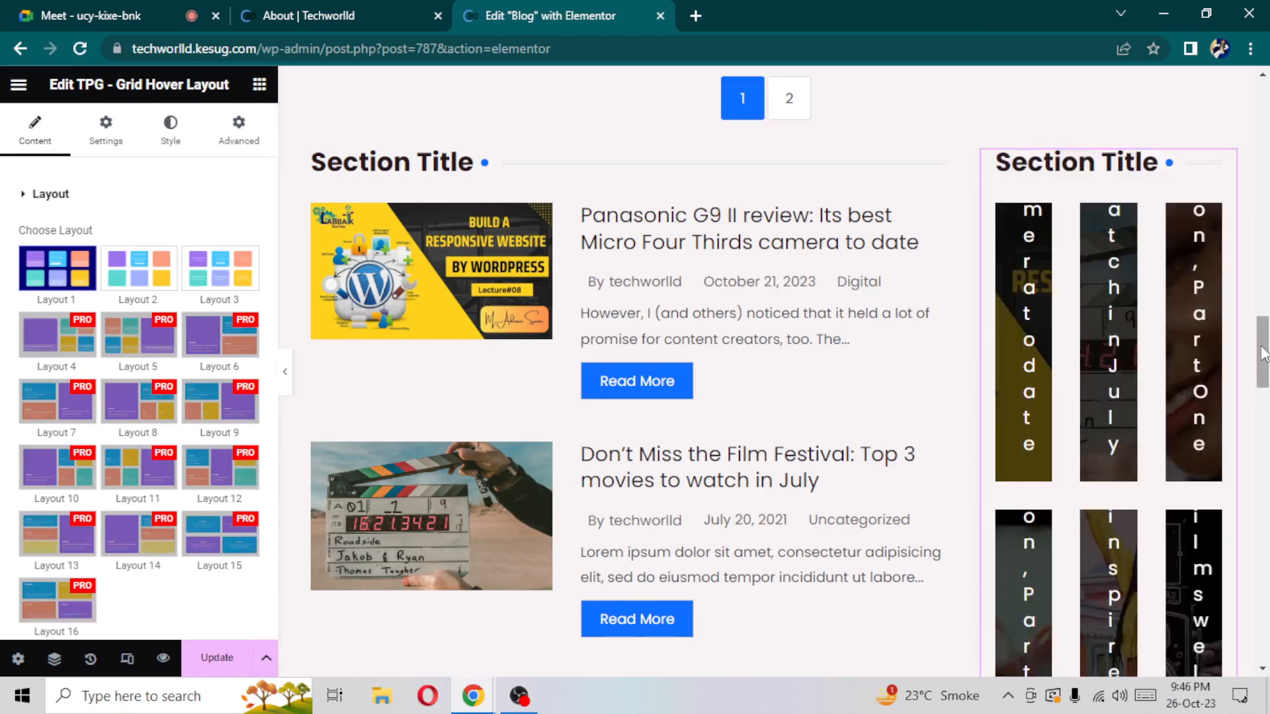
{"action": "mouse_move", "coordinate": [1262, 354]}
{"action": "left_mouse_down"}
{"action": "mouse_move", "coordinate": [1261, 463]}
{"action": "mouse_move", "coordinate": [1247, 317]}
{"action": "mouse_move", "coordinate": [1261, 354]}
{"action": "left_mouse_up"}
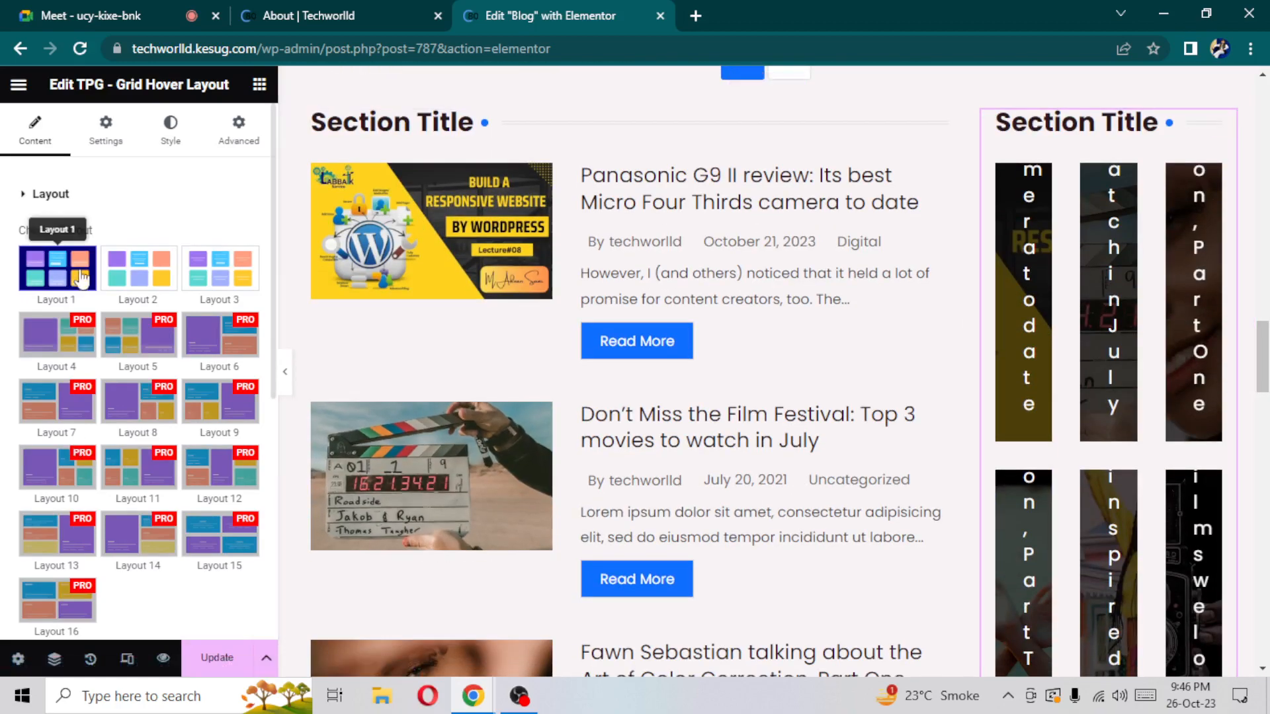
{"action": "left_click", "coordinate": [137, 277]}
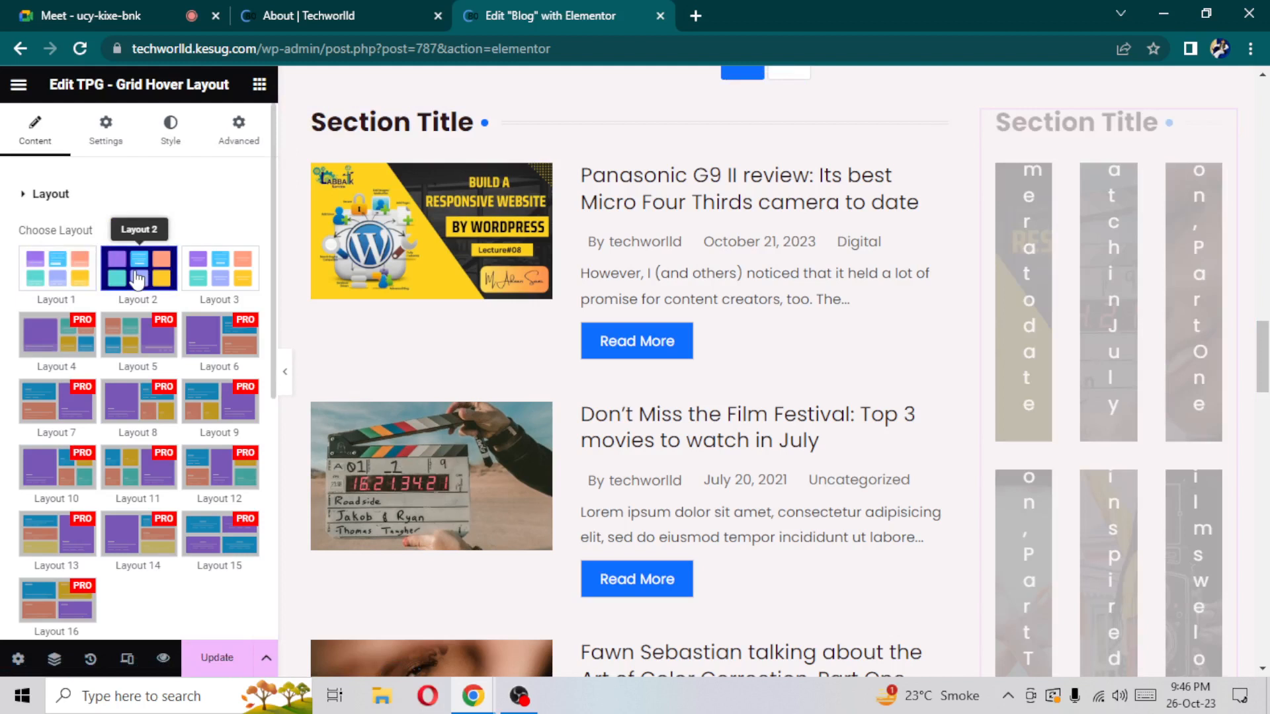
{"action": "left_click", "coordinate": [197, 272]}
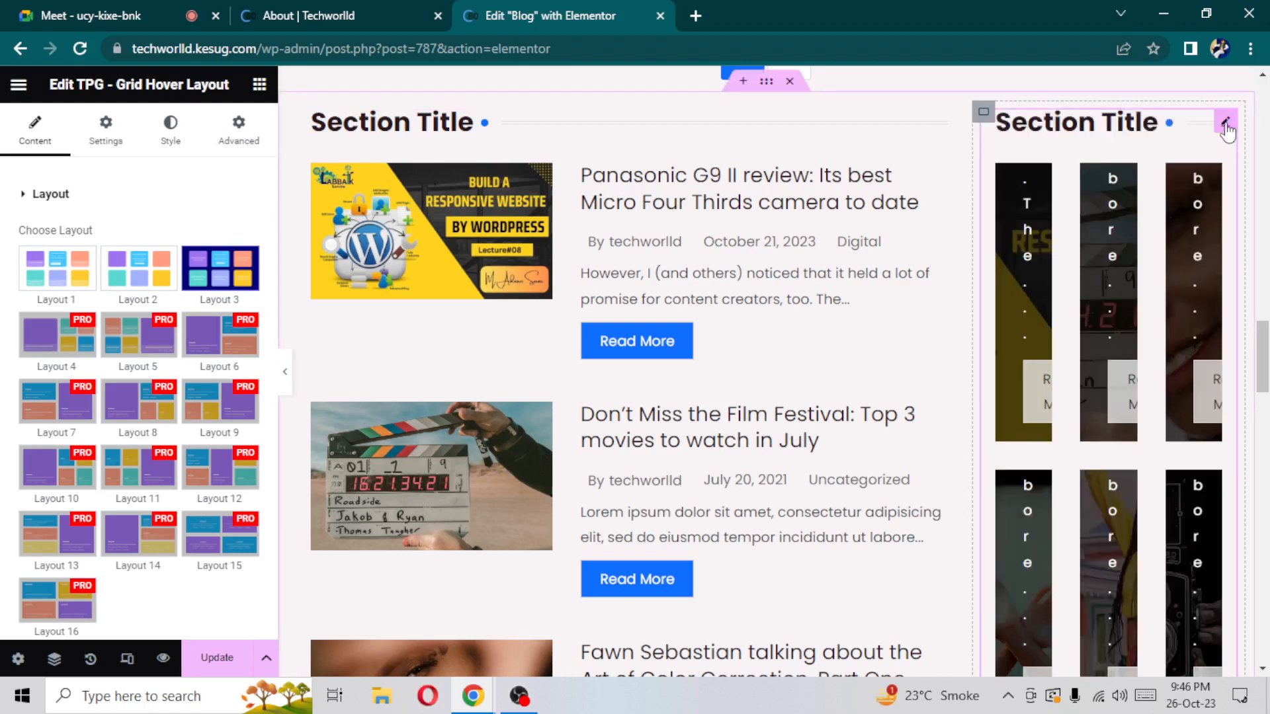
Delete the right column along with its TPG Grid Hover Layout widget, and widen the left column to the full container width
{"action": "right_click", "coordinate": [1225, 130]}
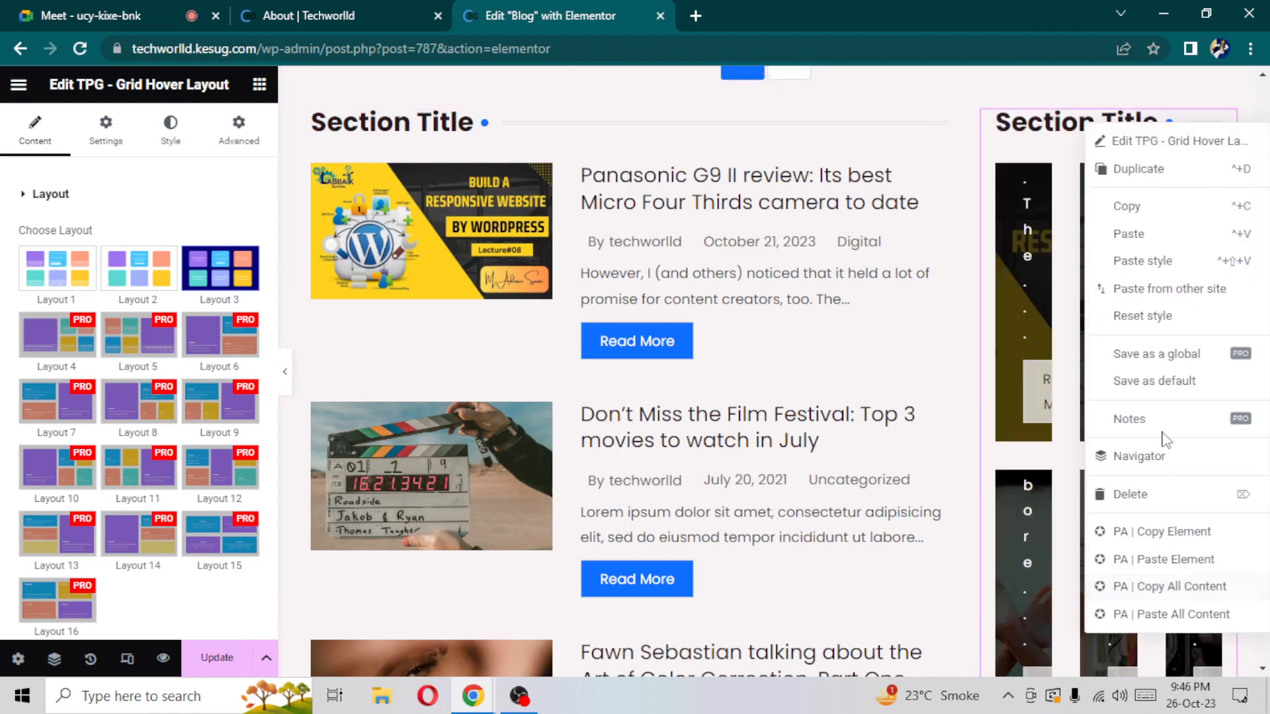
{"action": "left_click", "coordinate": [1138, 502]}
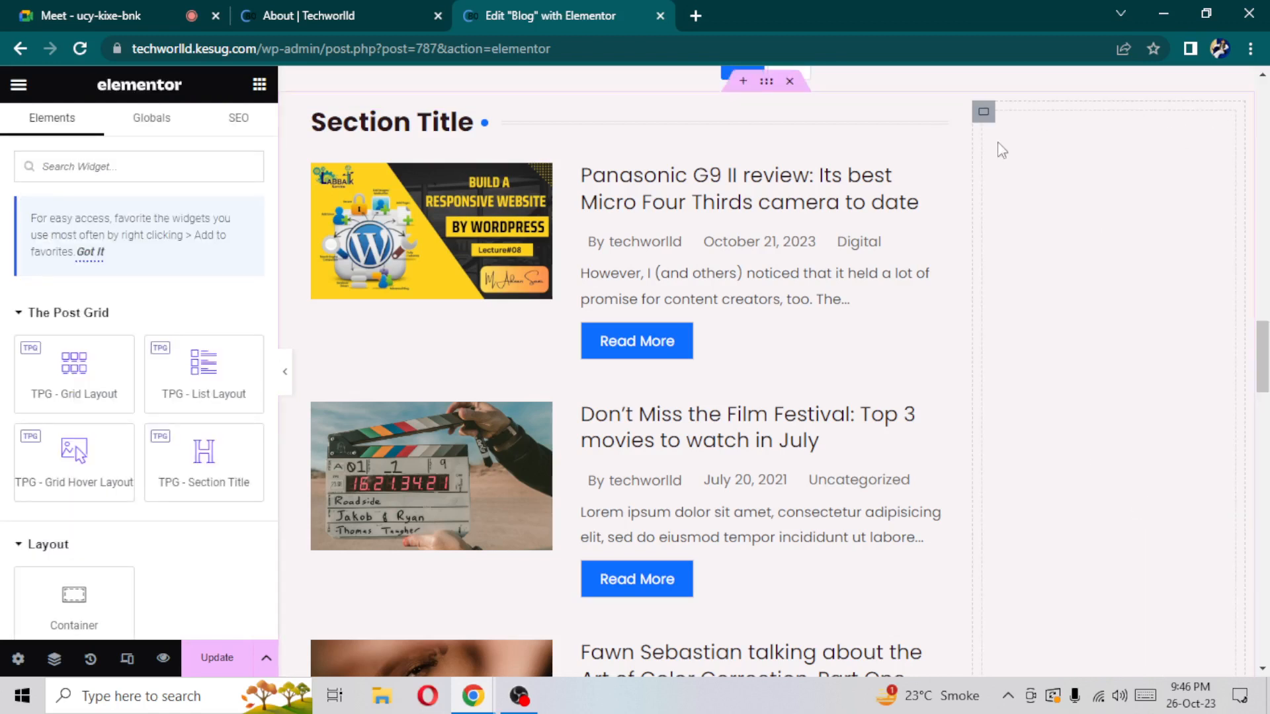
{"action": "right_click", "coordinate": [984, 115]}
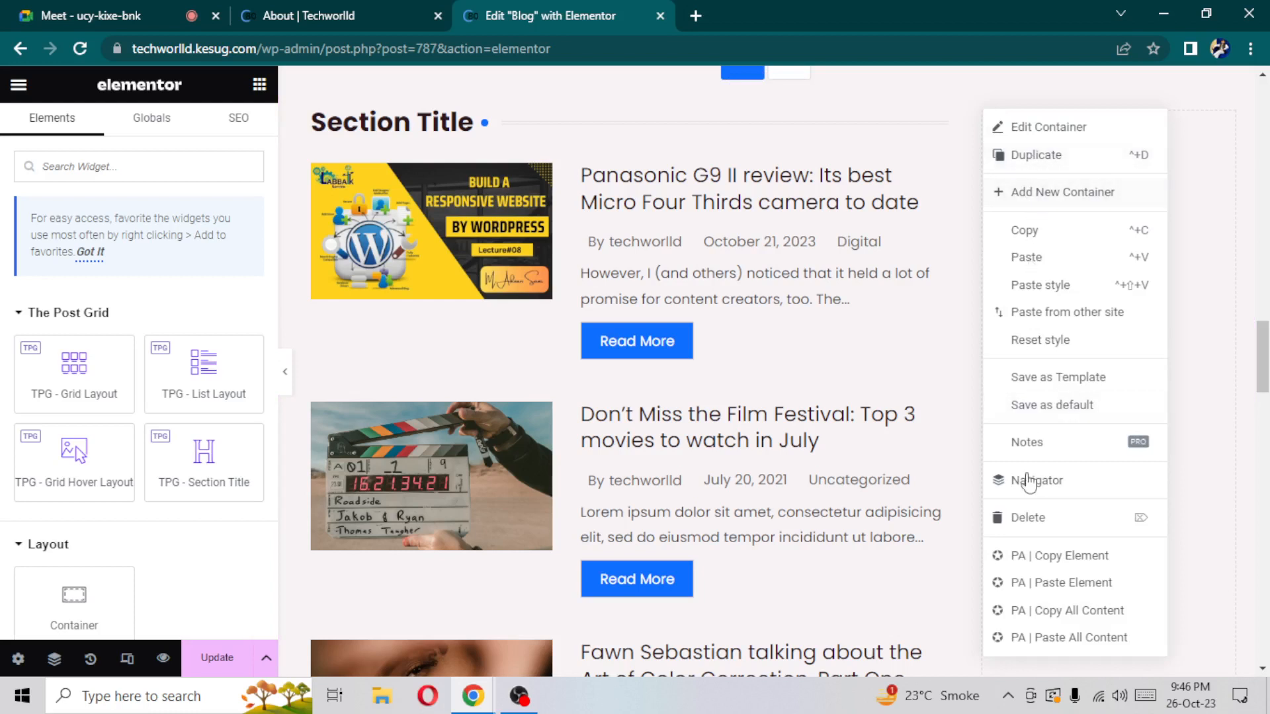
{"action": "left_click", "coordinate": [1023, 518]}
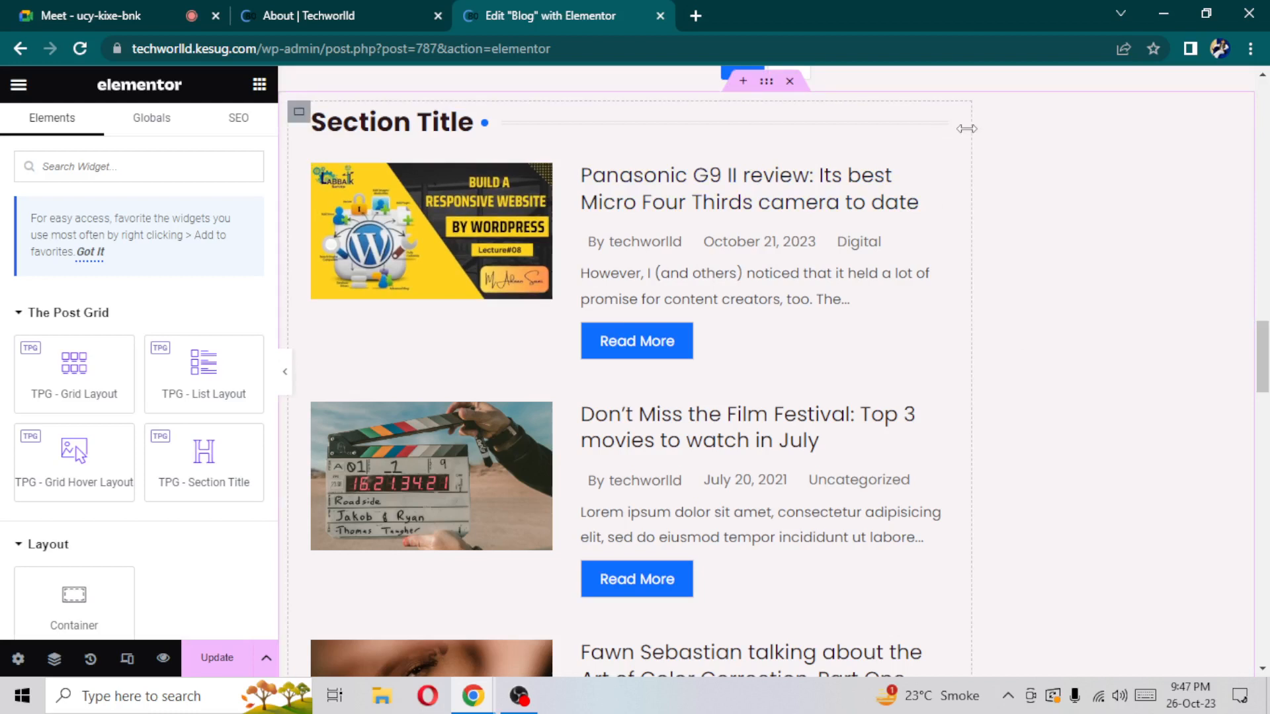
{"action": "left_click_drag", "start_coordinate": [983, 128], "coordinate": [1252, 153]}
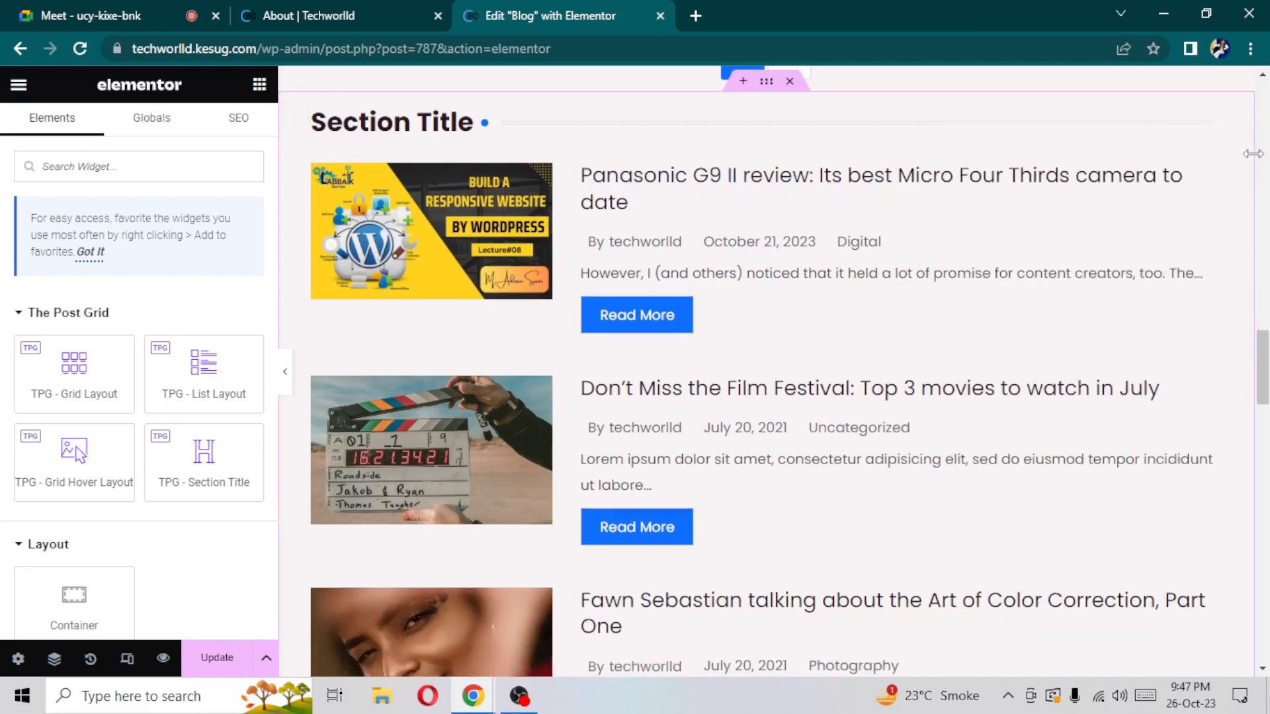
Set the section title color of the TPG List Layout widget to bright red (#F70000)
{"action": "mouse_move", "coordinate": [1262, 357]}
{"action": "left_mouse_down"}
{"action": "mouse_move", "coordinate": [1261, 284]}
{"action": "mouse_move", "coordinate": [1264, 339]}
{"action": "left_mouse_up"}
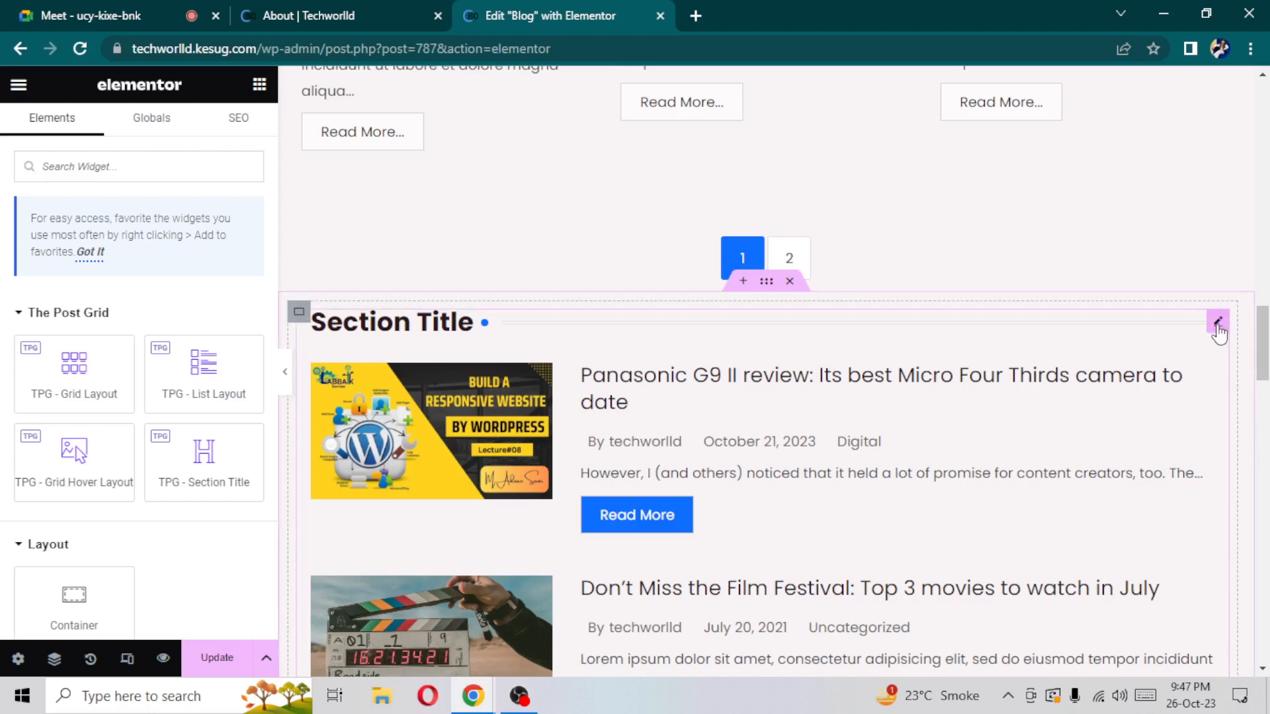
{"action": "left_click", "coordinate": [1218, 323]}
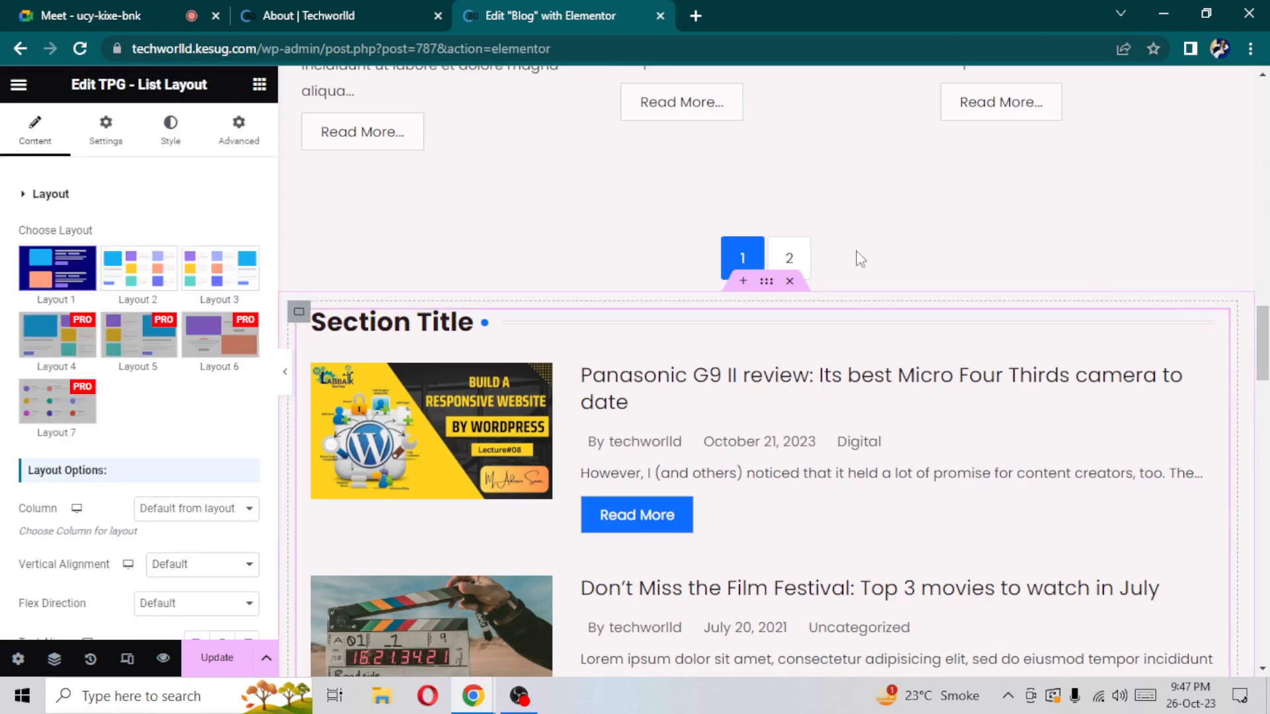
{"action": "left_click", "coordinate": [106, 136]}
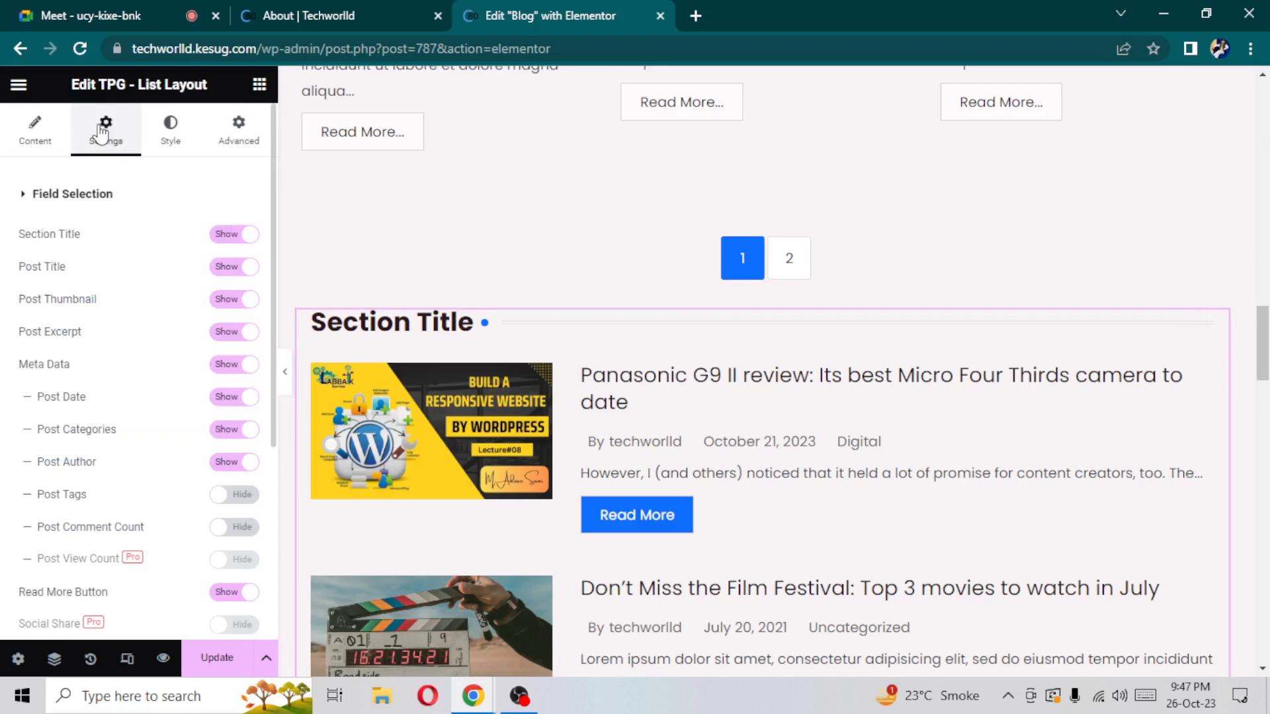
{"action": "left_click", "coordinate": [171, 131]}
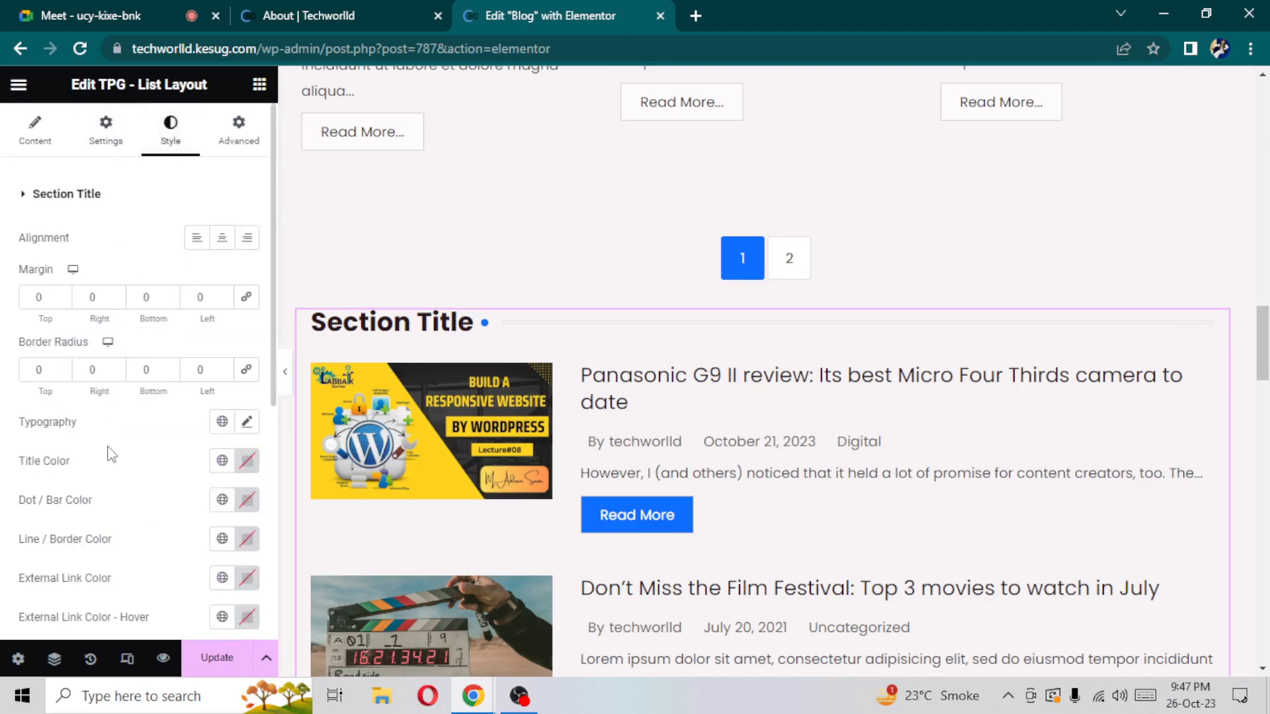
{"action": "left_click", "coordinate": [247, 461]}
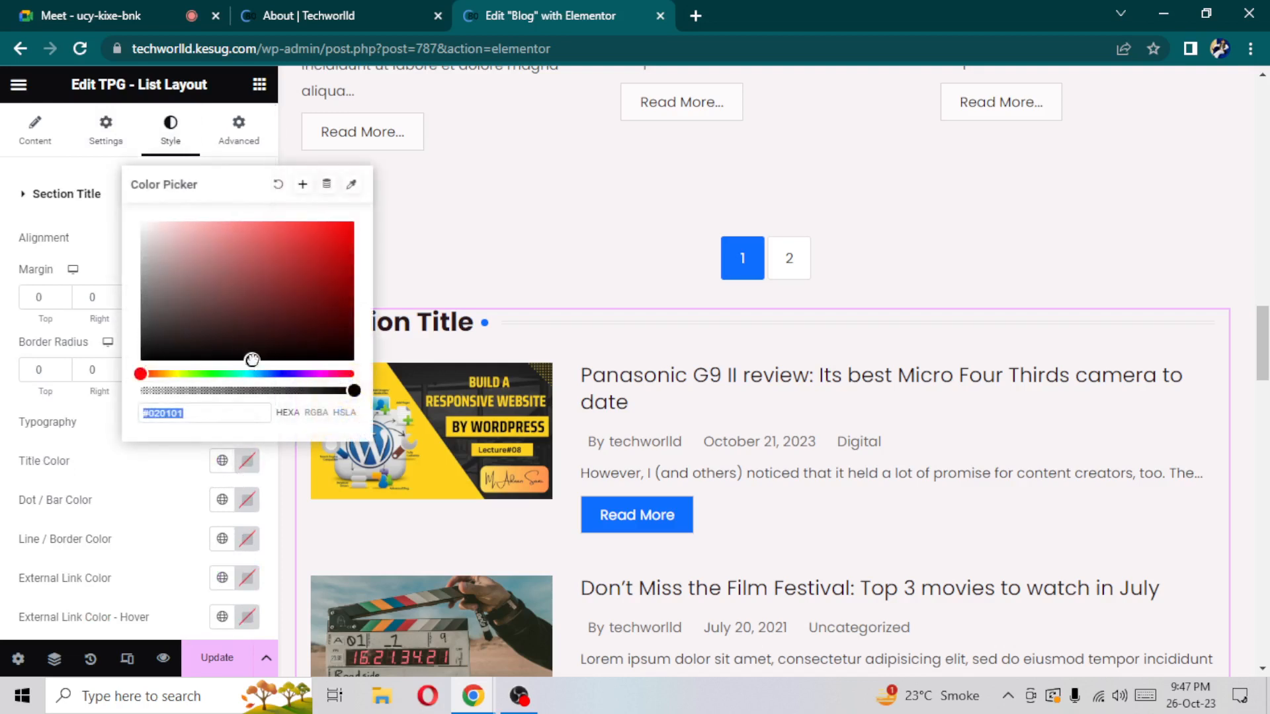
{"action": "mouse_move", "coordinate": [252, 360]}
{"action": "left_mouse_down"}
{"action": "mouse_move", "coordinate": [310, 248]}
{"action": "mouse_move", "coordinate": [355, 221]}
{"action": "left_mouse_up"}
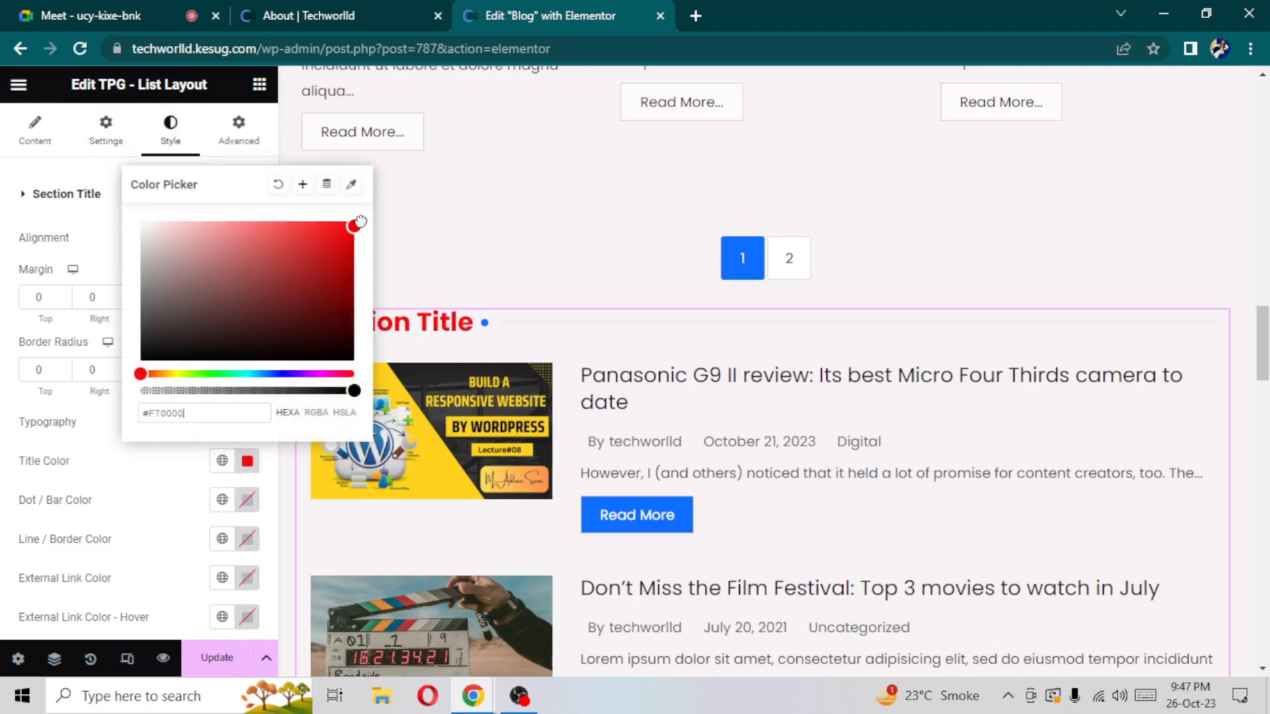
{"action": "left_click", "coordinate": [436, 325]}
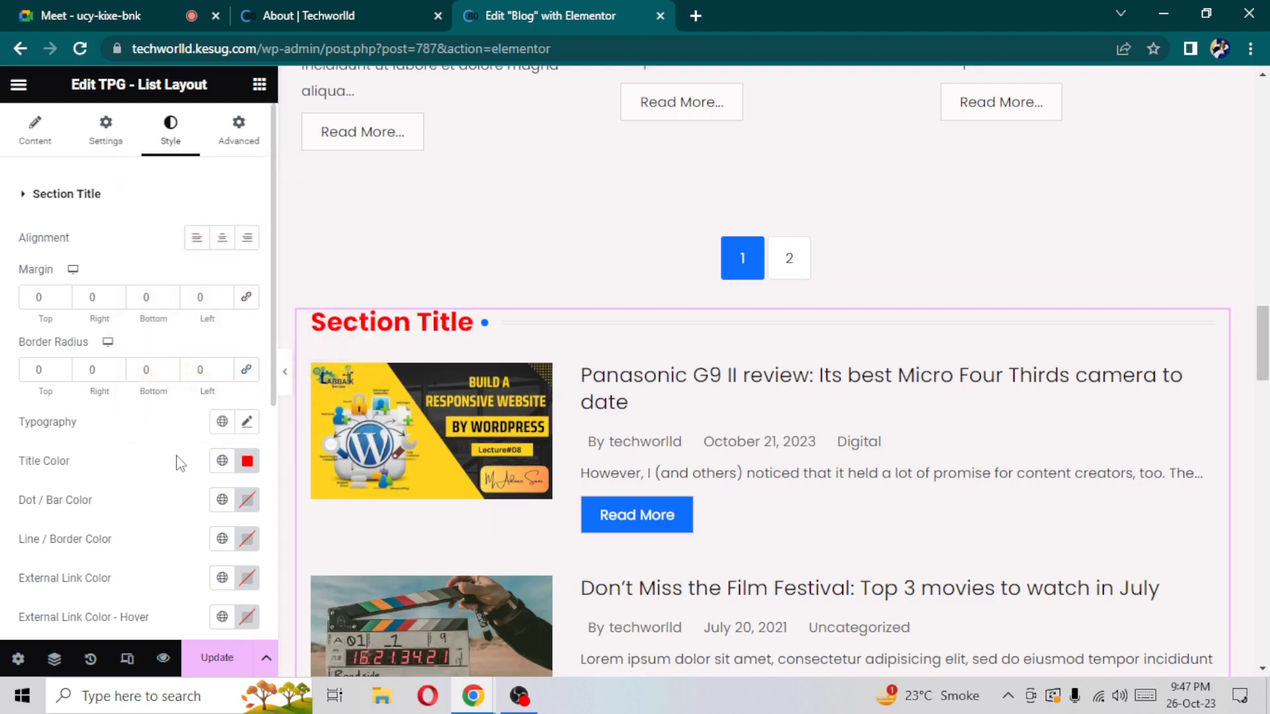
Look through the Layout, Query Build, Pagination and Links content settings of the TPG List Layout widget
{"action": "left_click", "coordinate": [51, 129]}
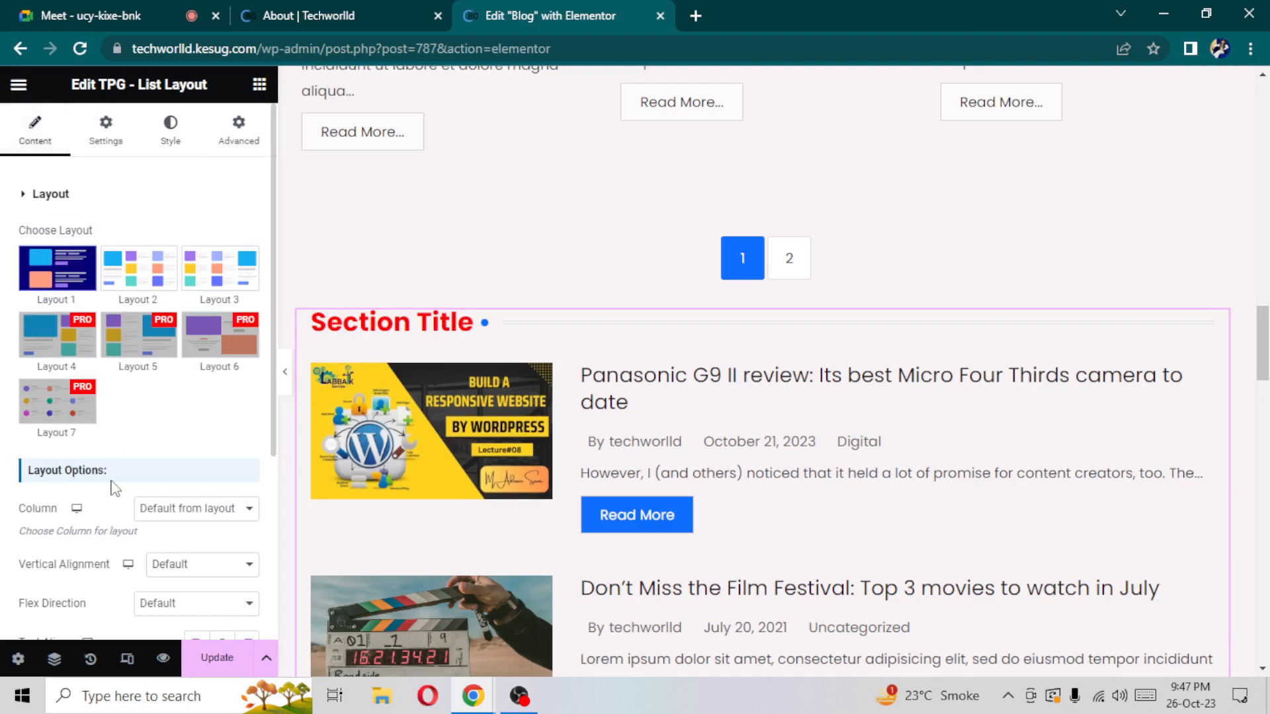
{"action": "left_click", "coordinate": [30, 193]}
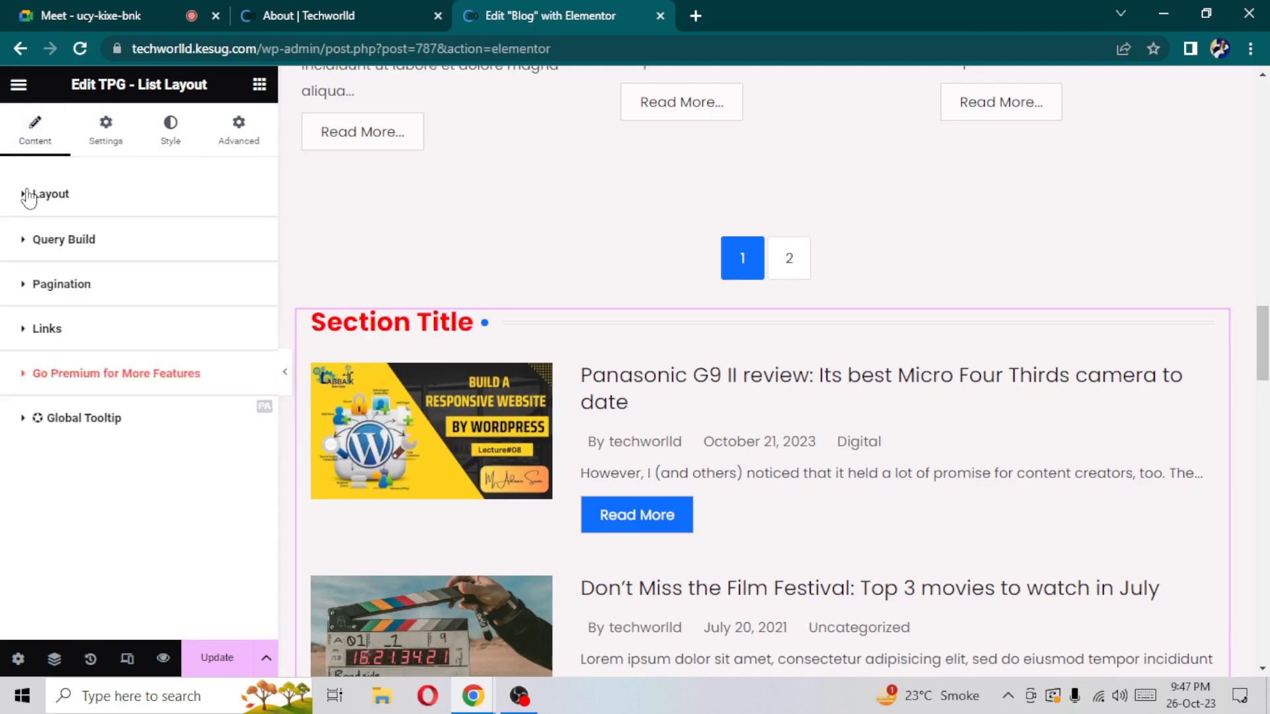
{"action": "left_click", "coordinate": [25, 247]}
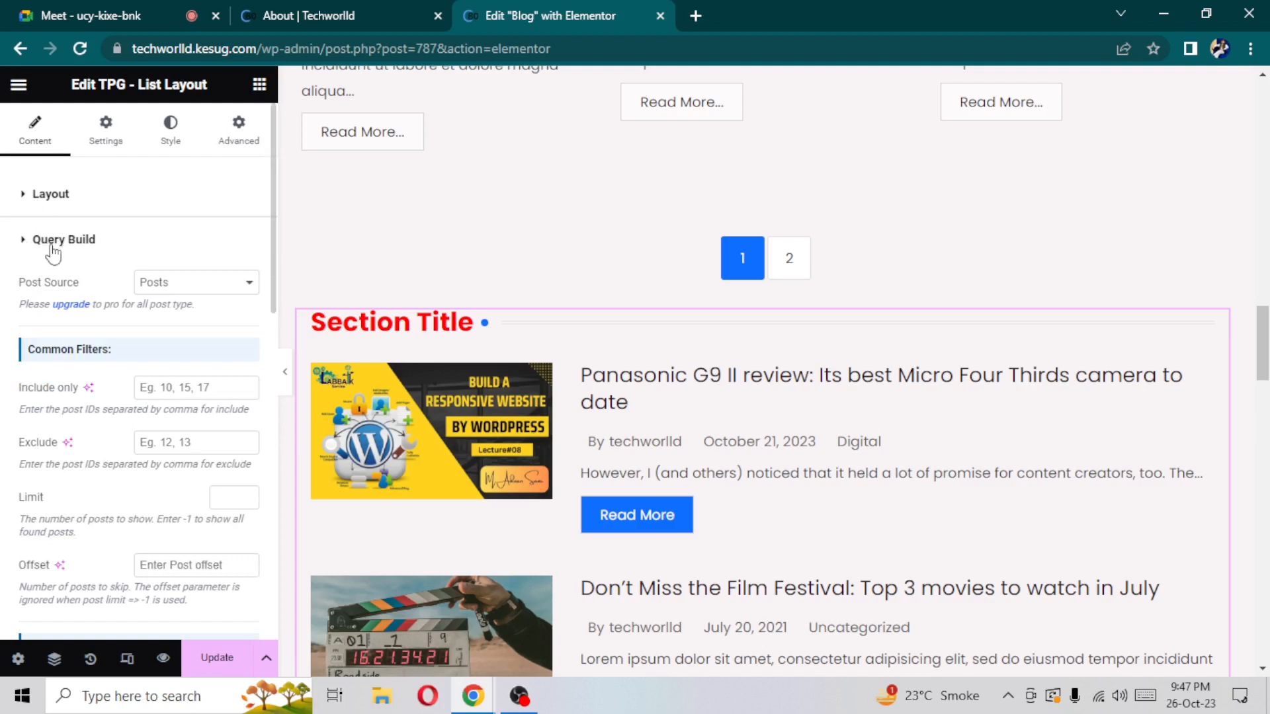
{"action": "left_click", "coordinate": [41, 250]}
{"action": "left_click", "coordinate": [45, 285]}
{"action": "left_click", "coordinate": [45, 285]}
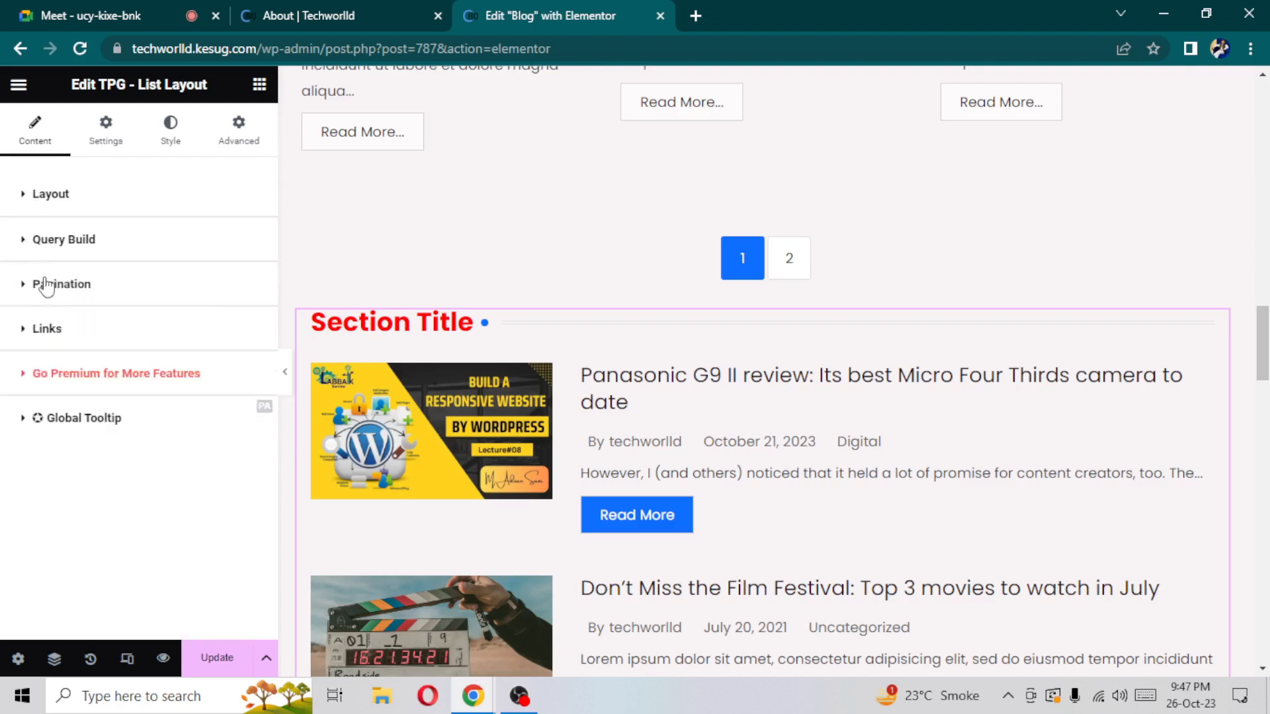
{"action": "left_click", "coordinate": [47, 328]}
{"action": "left_click", "coordinate": [50, 325]}
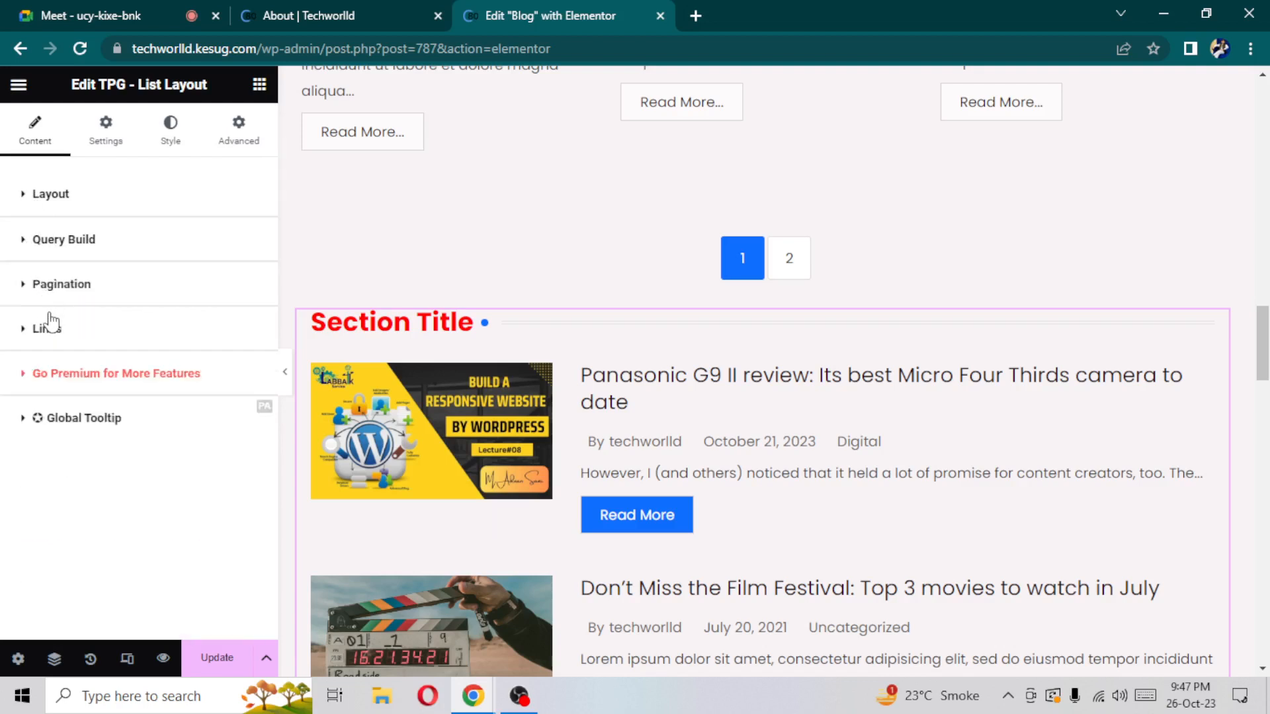
Change the custom section title text of the TPG List Layout widget to "Samsung Produts"
{"action": "left_click", "coordinate": [103, 128]}
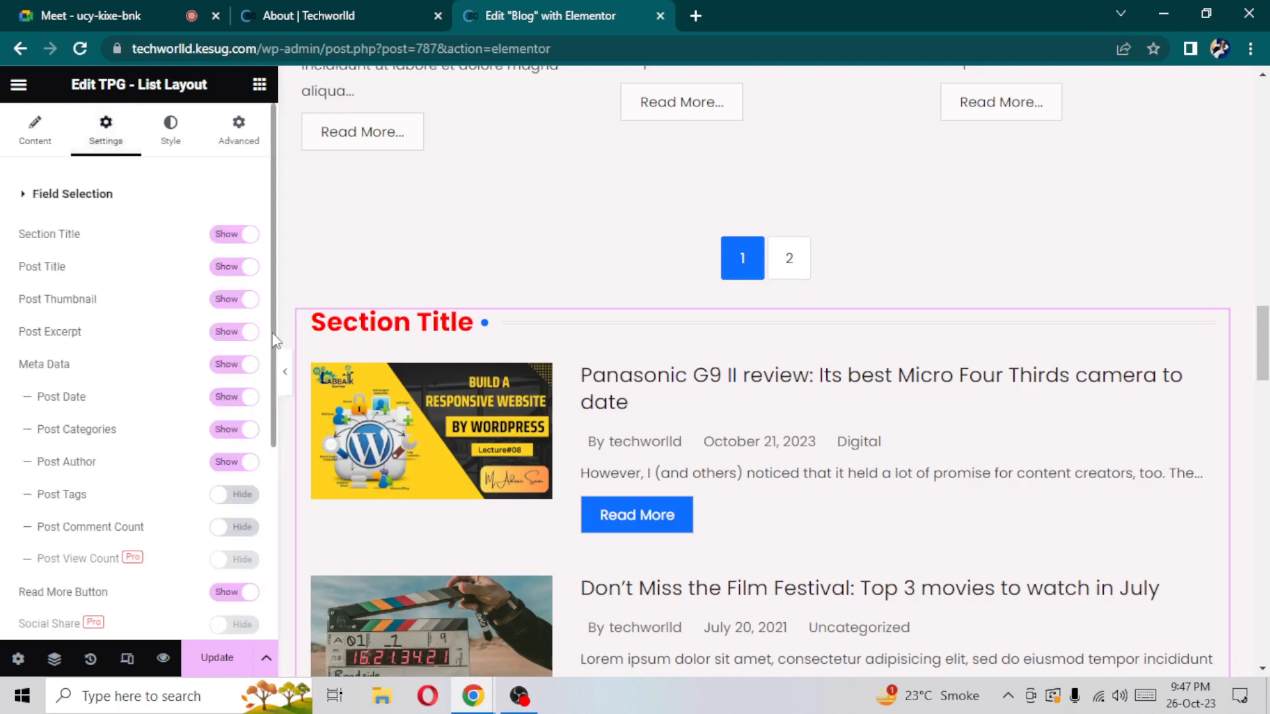
{"action": "scroll", "coordinate": [275, 352], "scroll_direction": "down", "scroll_amount": 2}
{"action": "scroll", "coordinate": [275, 353], "scroll_direction": "down", "scroll_amount": 4}
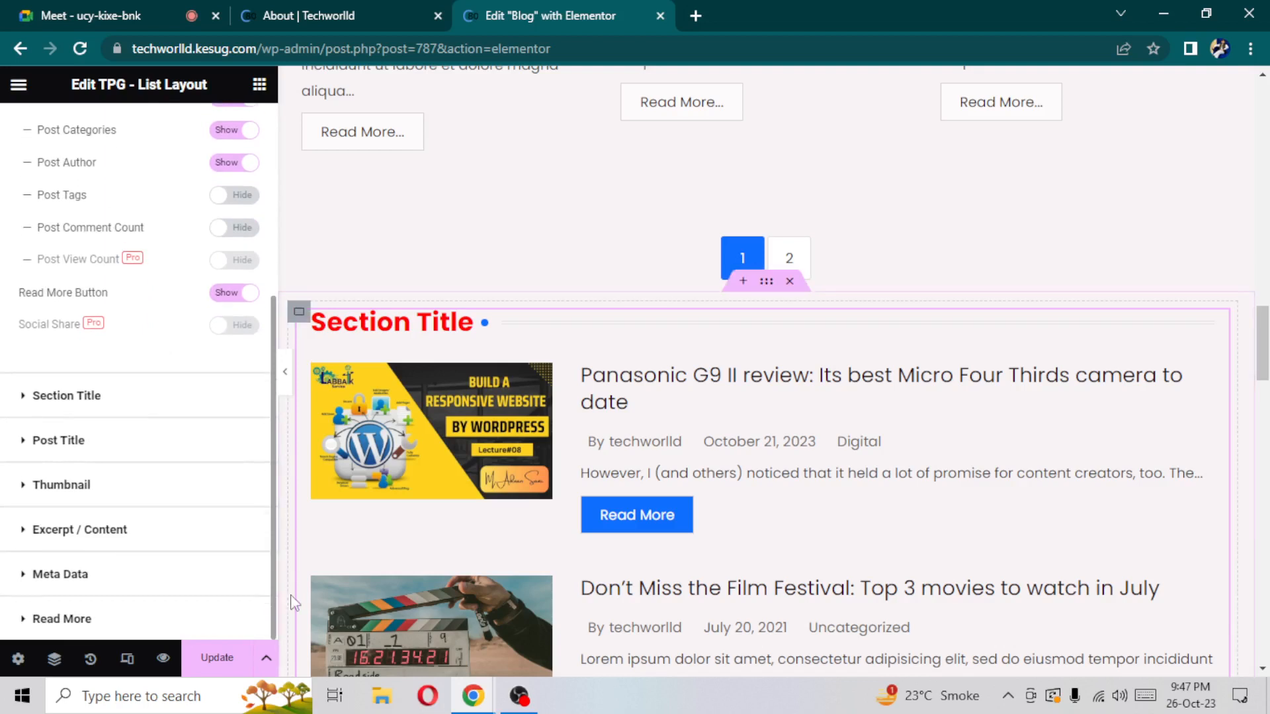
{"action": "scroll", "coordinate": [130, 399], "scroll_direction": "up", "scroll_amount": 3}
{"action": "scroll", "coordinate": [233, 551], "scroll_direction": "down", "scroll_amount": 3}
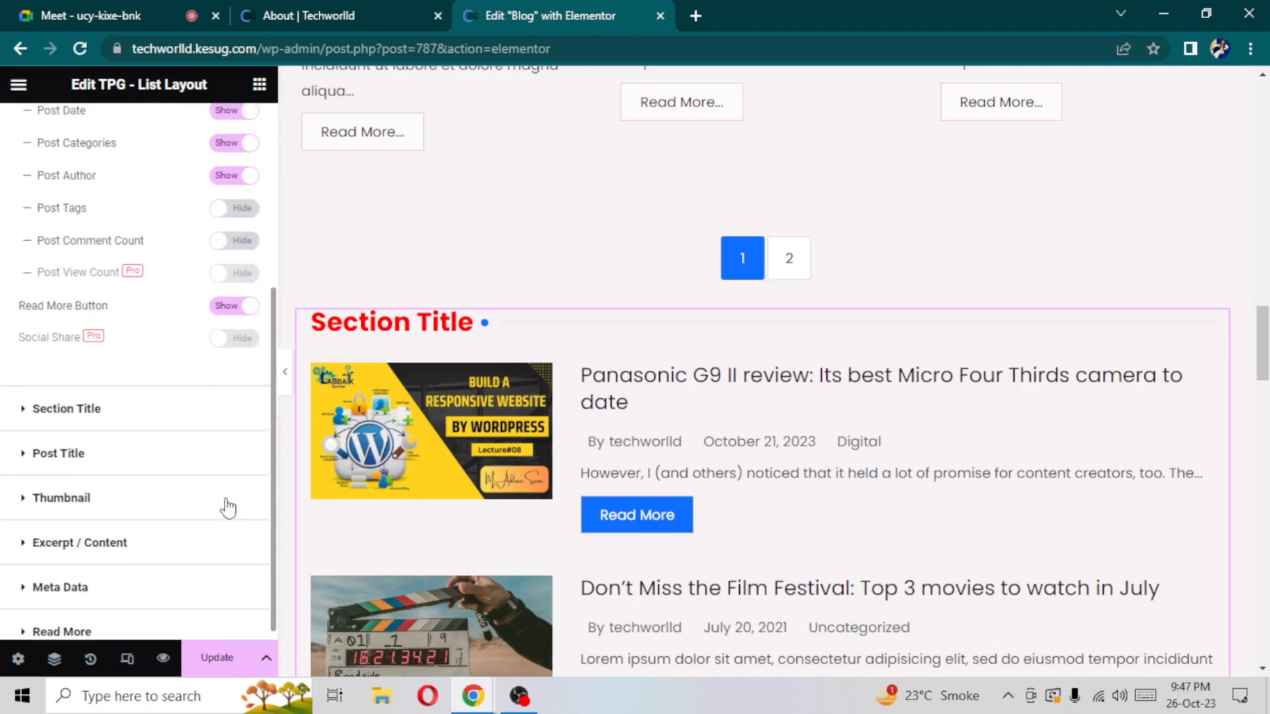
{"action": "left_click", "coordinate": [232, 550]}
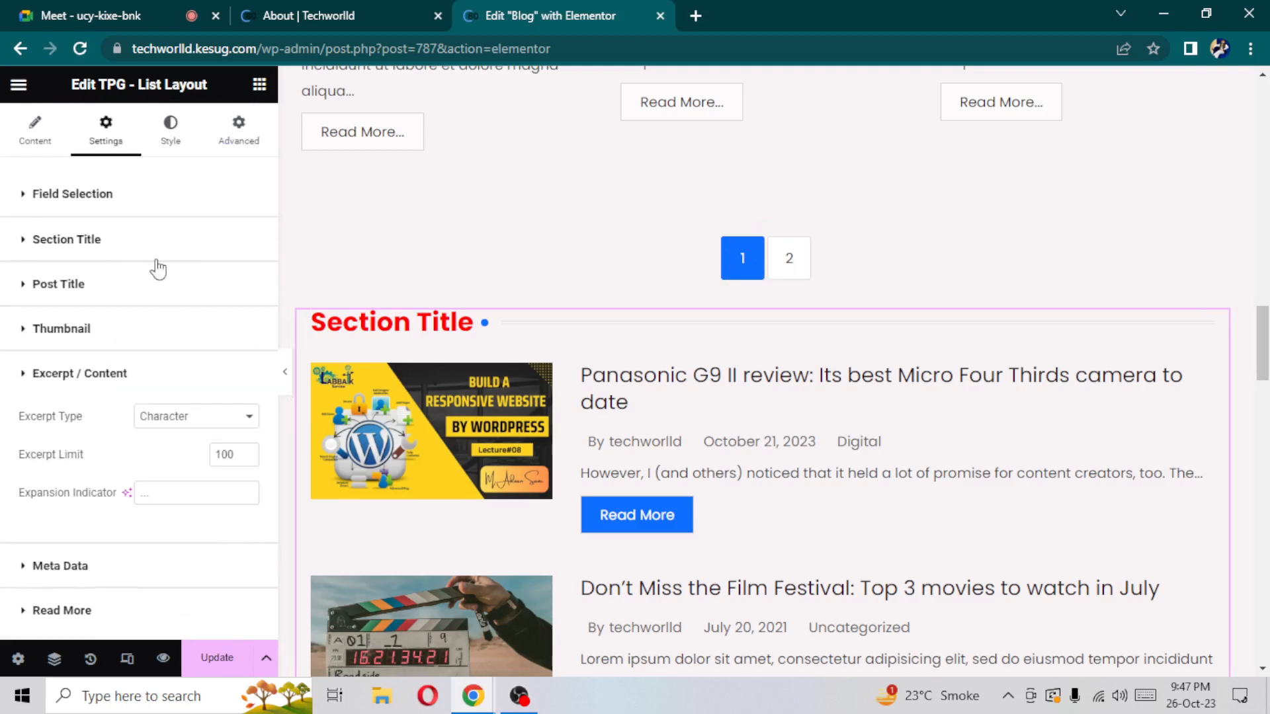
{"action": "left_click", "coordinate": [41, 244]}
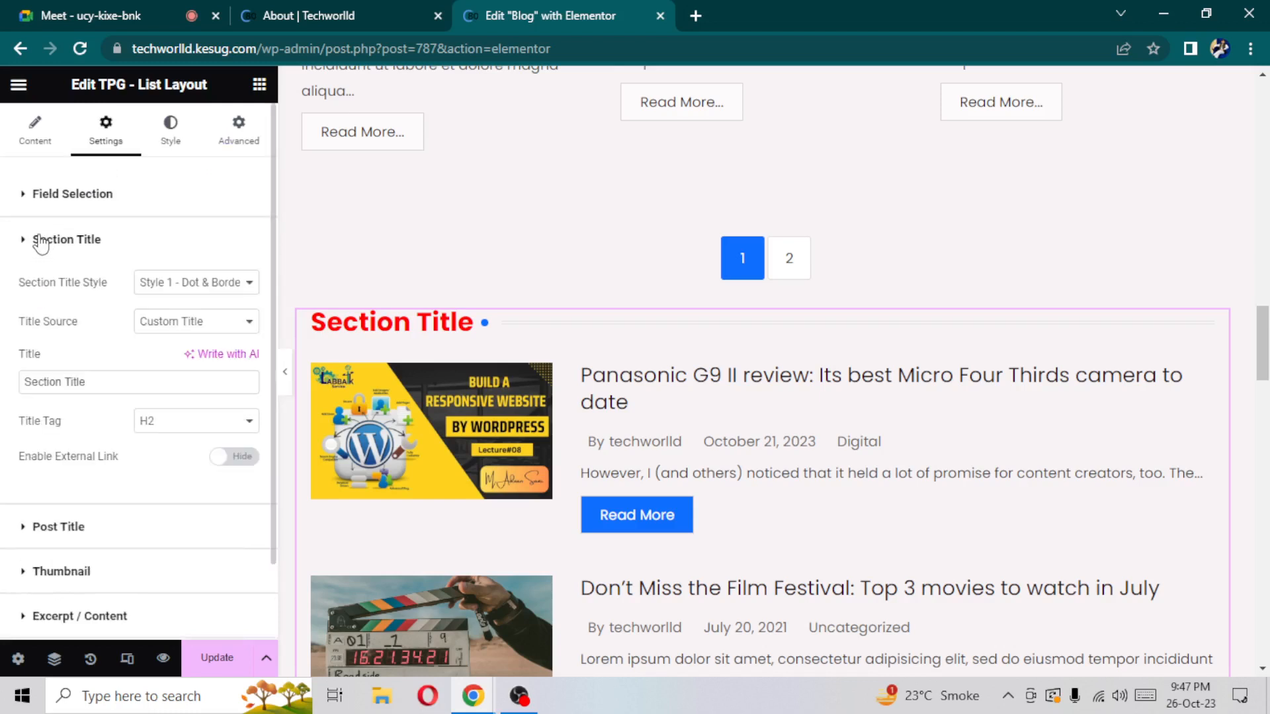
{"action": "left_click", "coordinate": [243, 324]}
{"action": "left_click", "coordinate": [243, 324]}
{"action": "left_click_drag", "start_coordinate": [98, 378], "coordinate": [22, 379]}
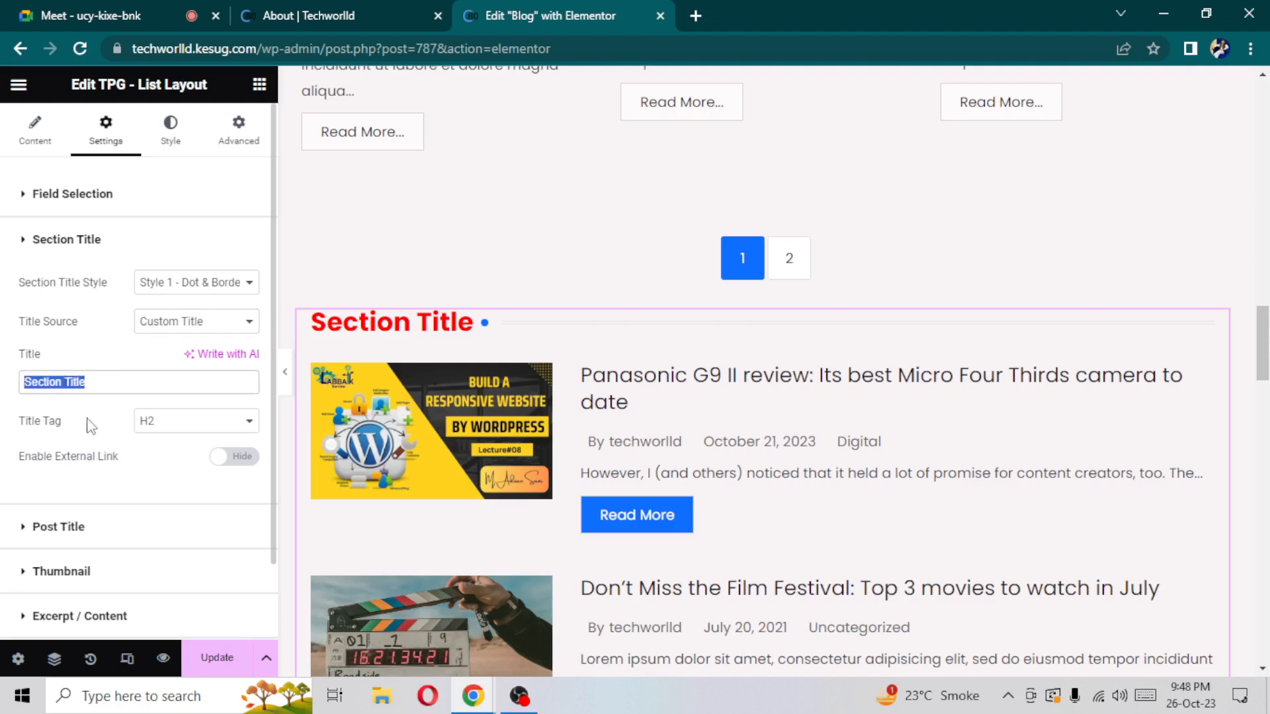
{"action": "type", "text": "Sam"}
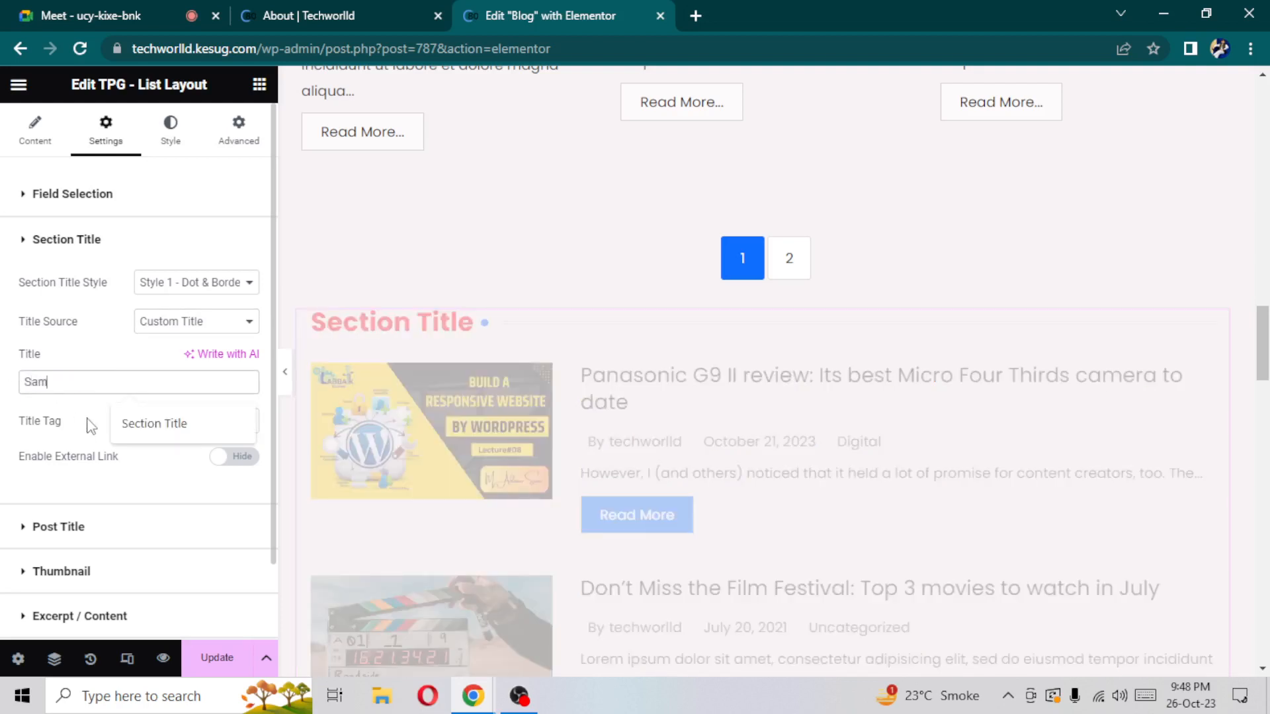
{"action": "type", "text": "sung Produts"}
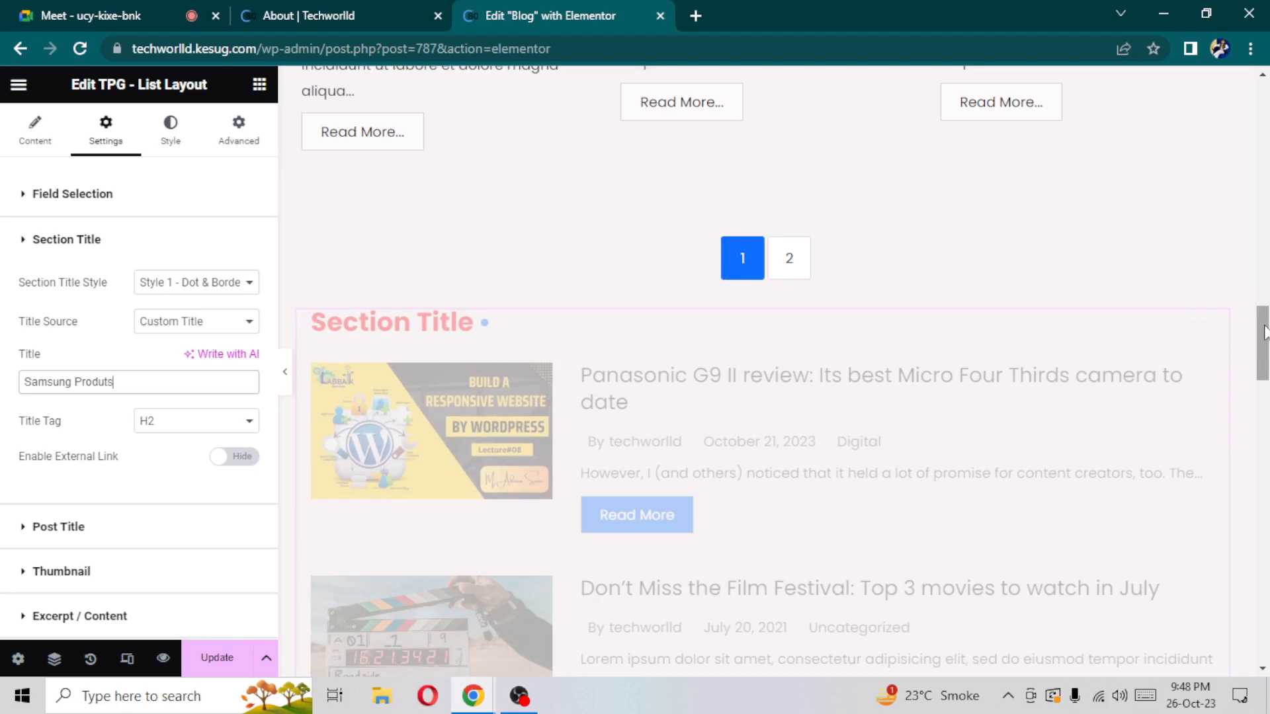
Add a new single-column container with downward direction below the post list section
{"action": "left_click_drag", "start_coordinate": [1263, 330], "coordinate": [1247, 601]}
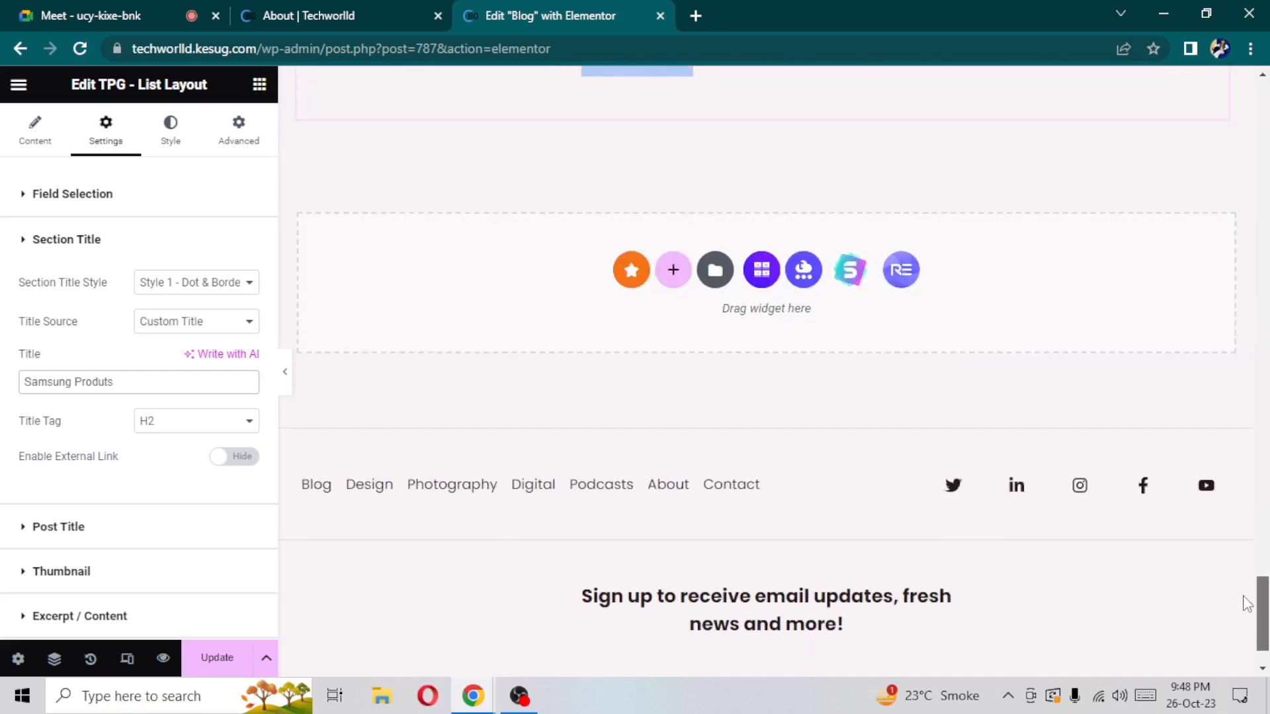
{"action": "left_click", "coordinate": [672, 277]}
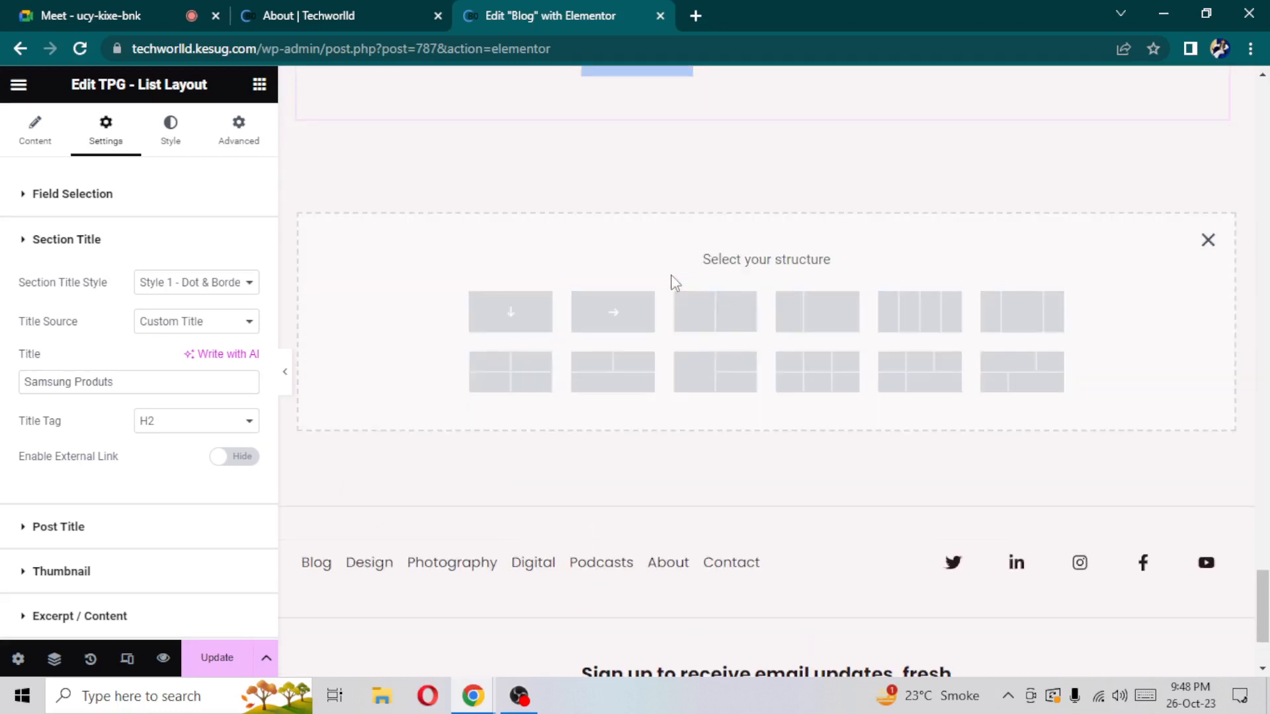
{"action": "left_click", "coordinate": [501, 316]}
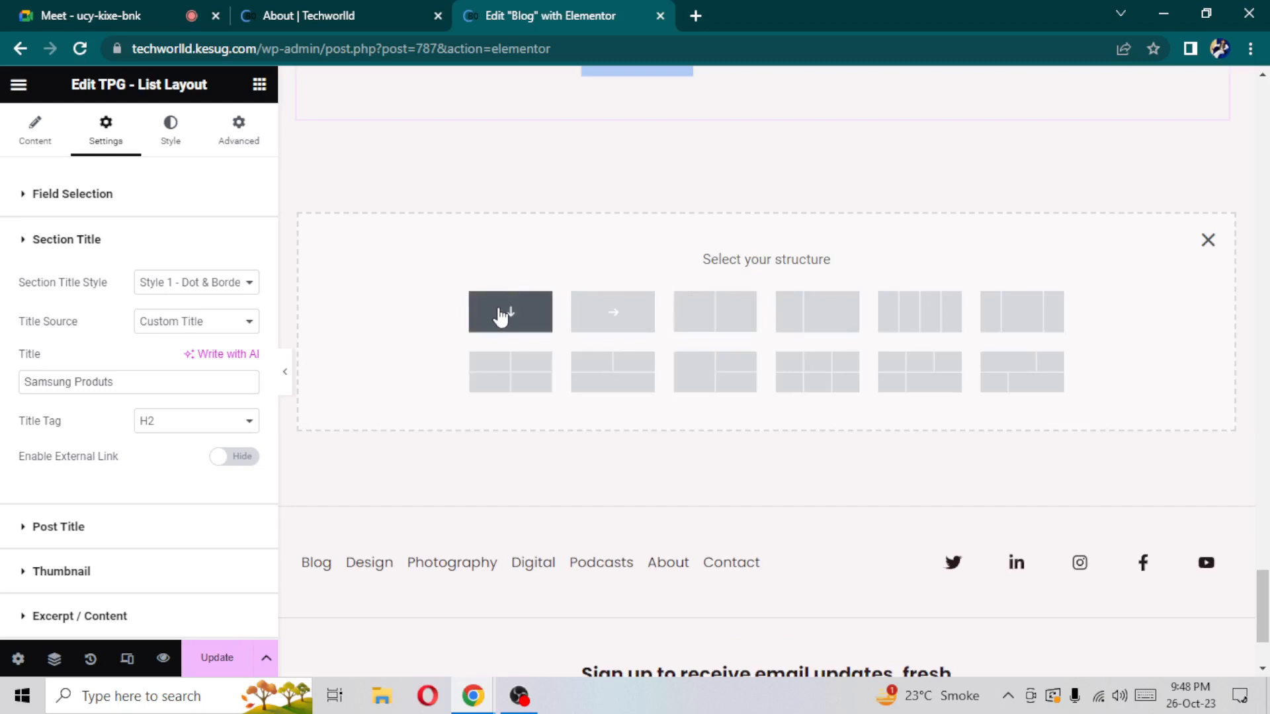
{"action": "left_click", "coordinate": [501, 316]}
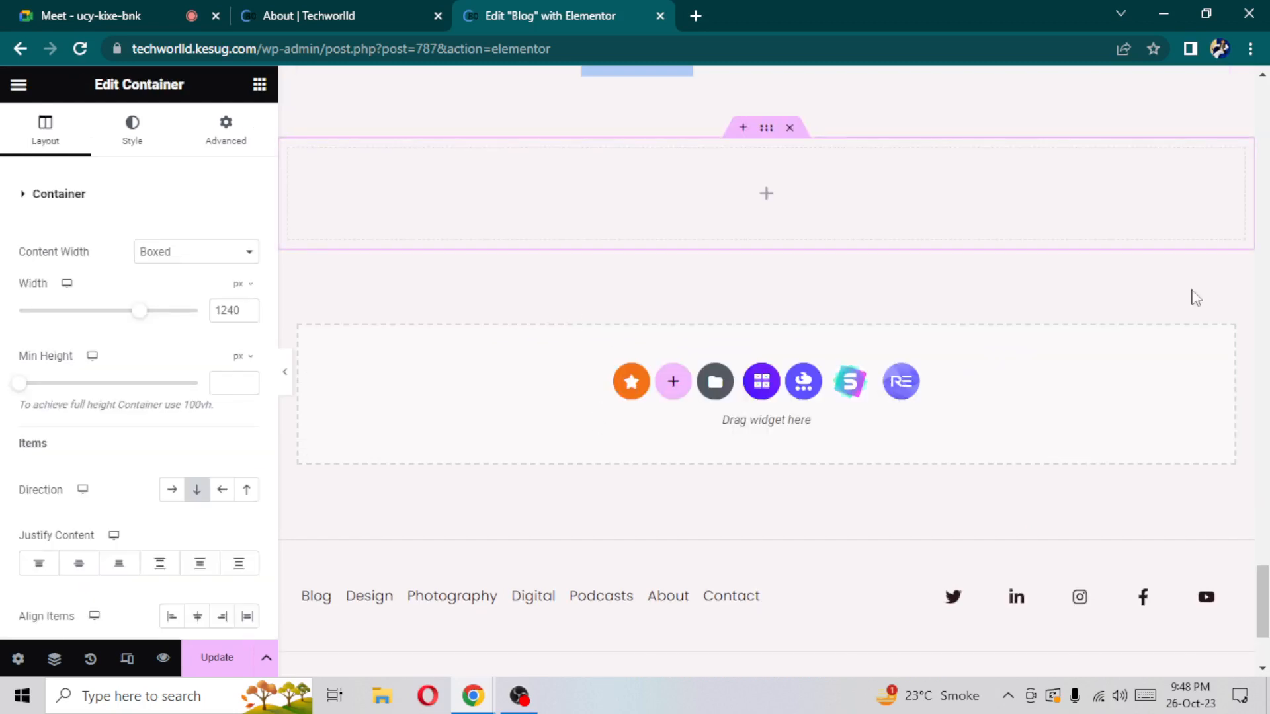
Place a TPG Grid Hover Layout widget in the new empty container below the post list
{"action": "left_click", "coordinate": [1265, 661]}
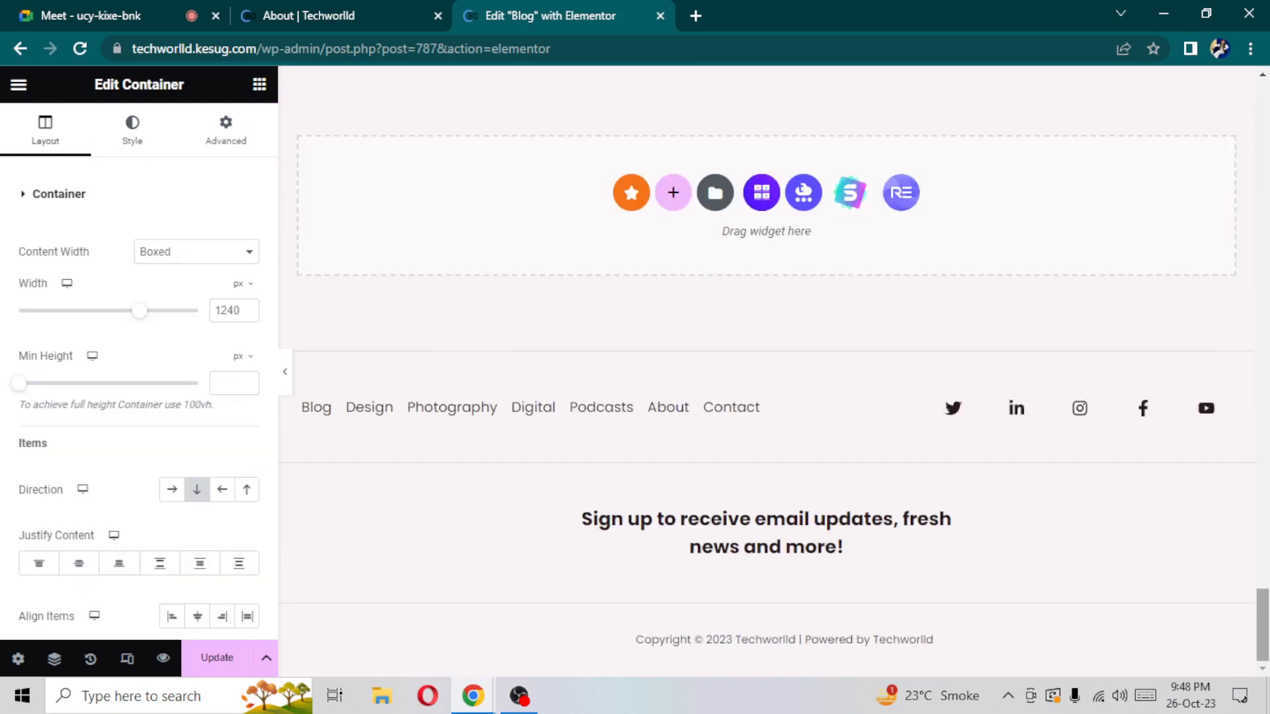
{"action": "left_click_drag", "start_coordinate": [1267, 633], "coordinate": [1268, 605]}
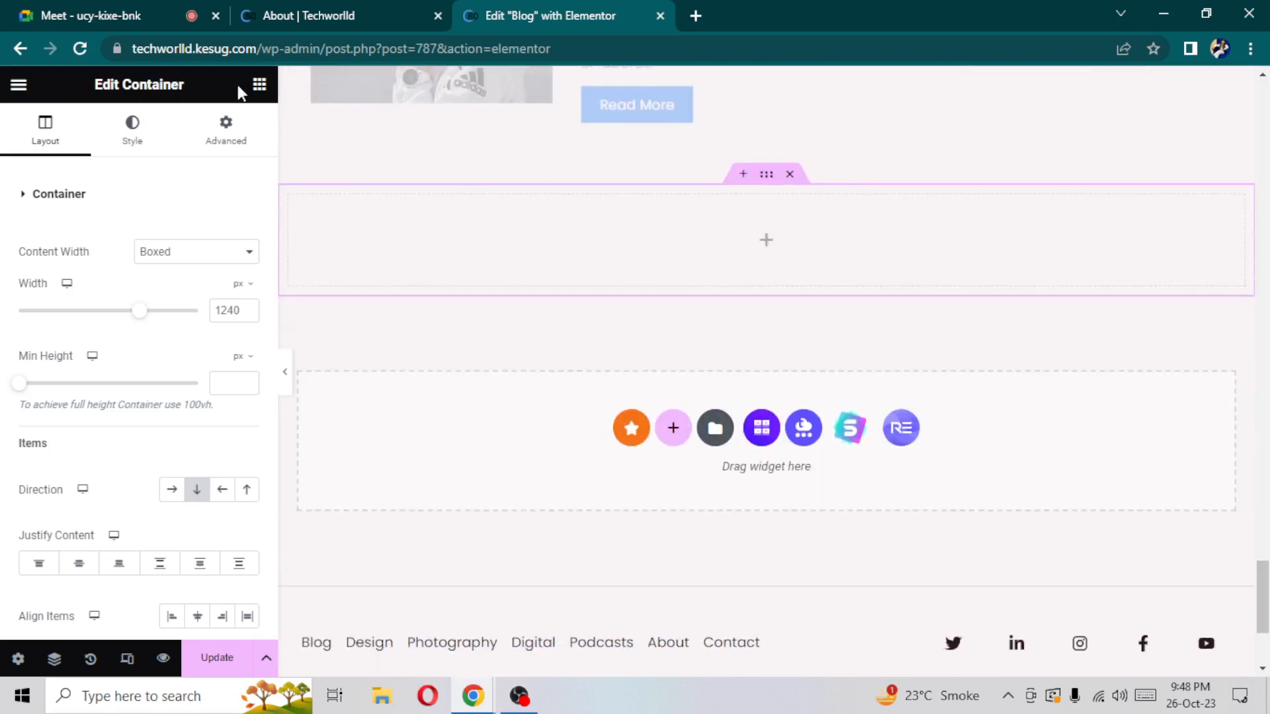
{"action": "left_click", "coordinate": [259, 87]}
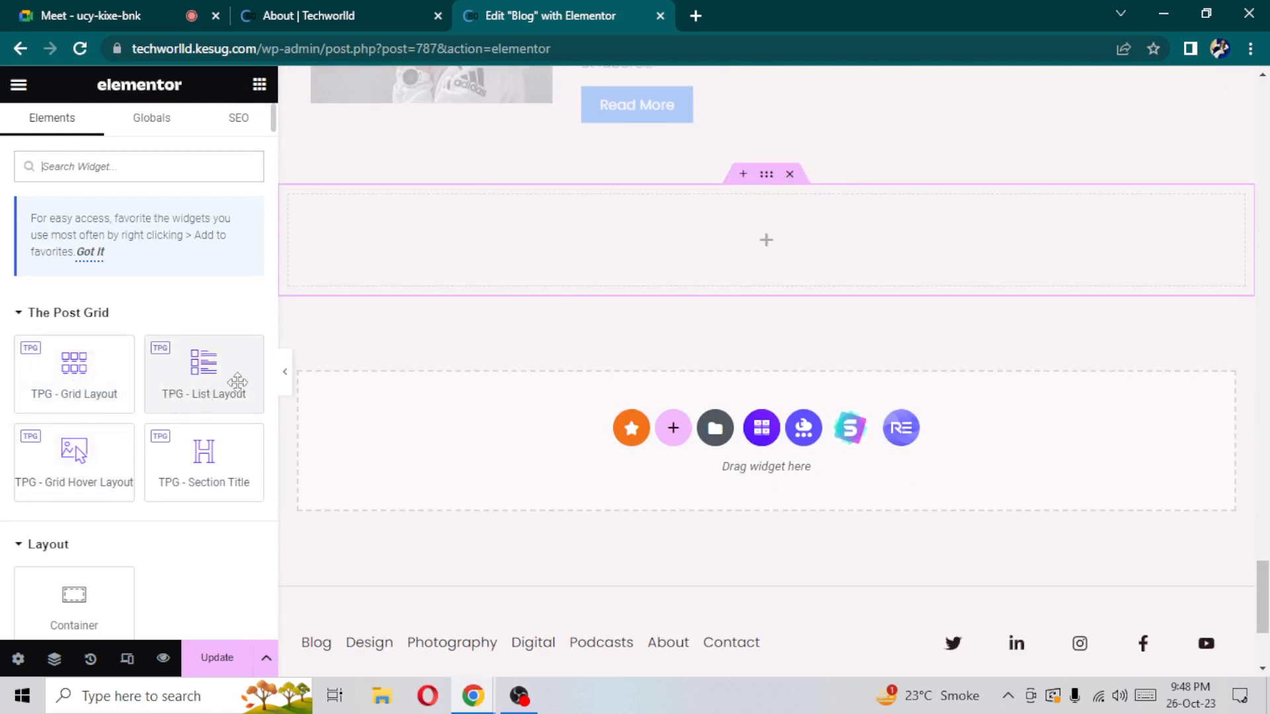
{"action": "left_click_drag", "start_coordinate": [75, 457], "coordinate": [756, 247]}
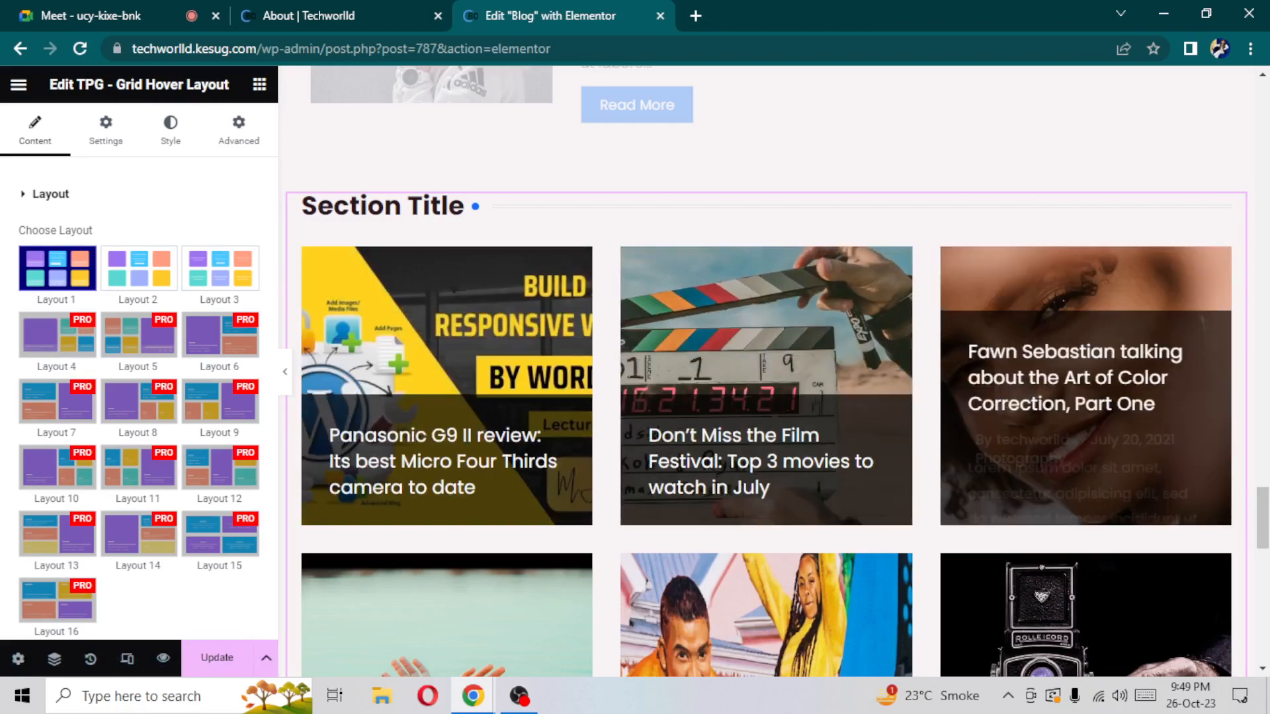
{"action": "mouse_move", "coordinate": [1265, 510]}
{"action": "left_mouse_down"}
{"action": "mouse_move", "coordinate": [1265, 602]}
{"action": "mouse_move", "coordinate": [1266, 514]}
{"action": "left_mouse_up"}
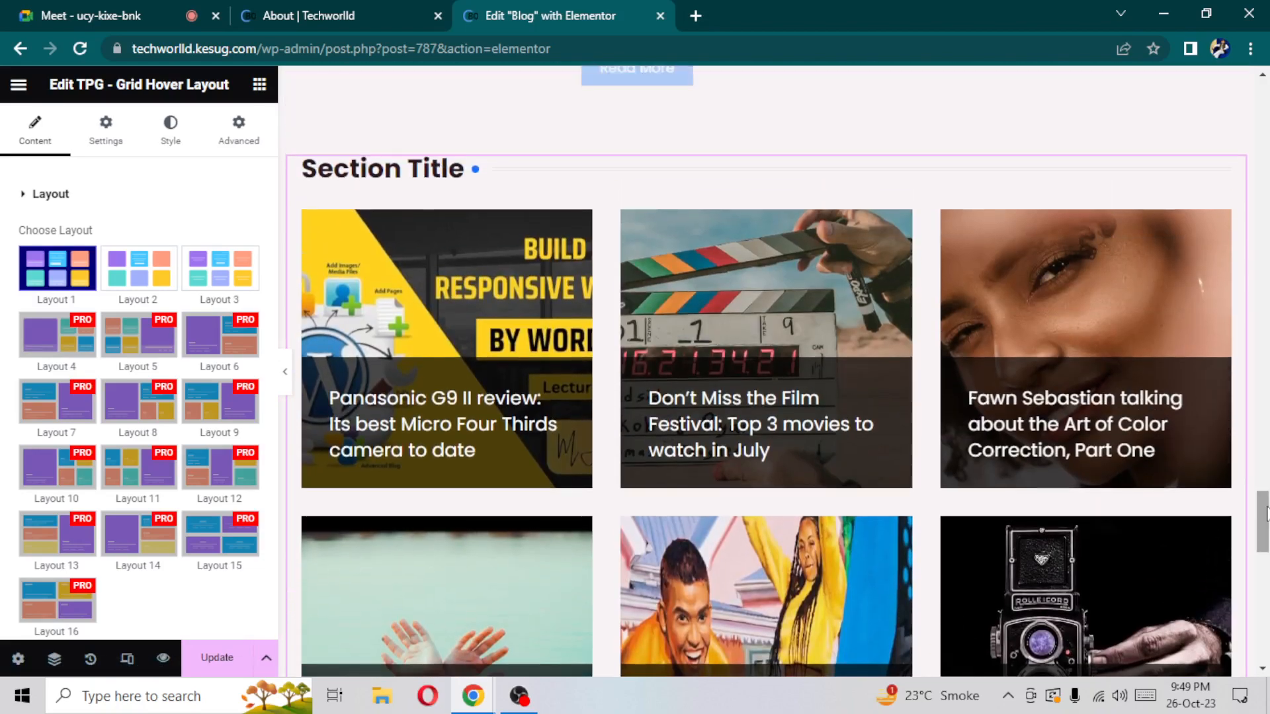
Try Layouts 2 and 3 on the TPG Grid Hover Layout widget, and switch back to Layout 1
{"action": "left_click", "coordinate": [162, 265]}
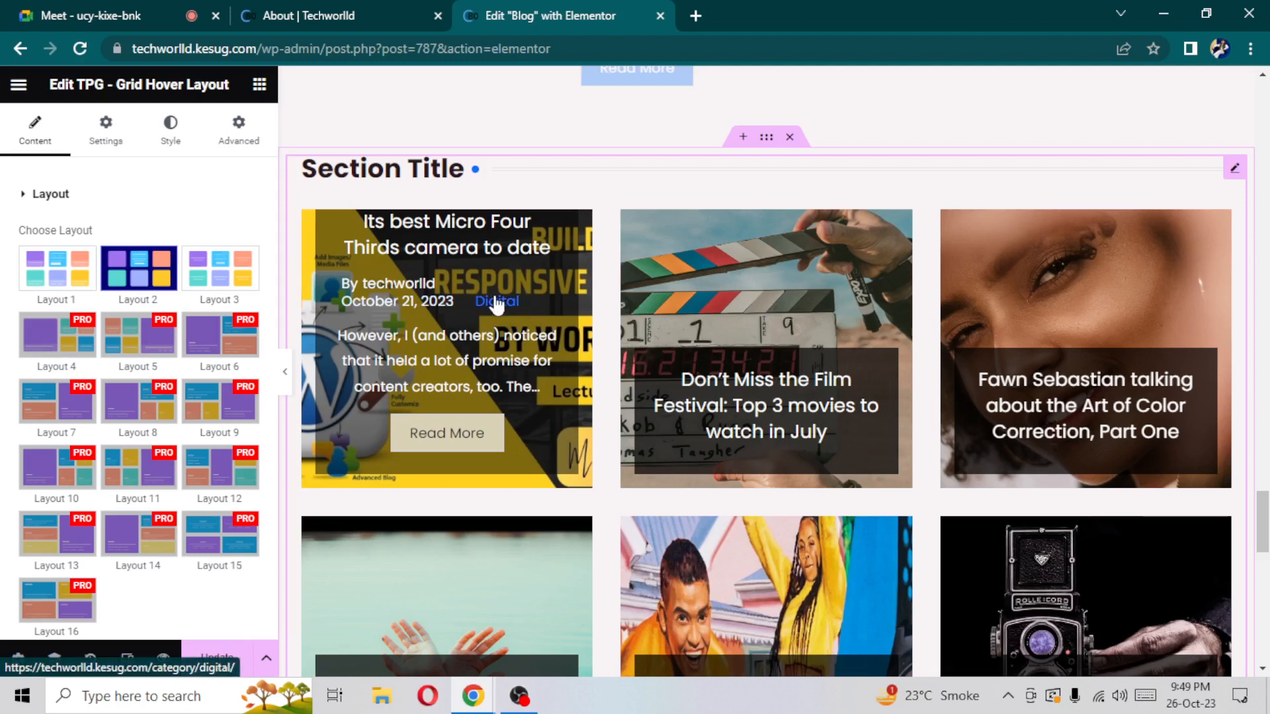
{"action": "left_click", "coordinate": [237, 268]}
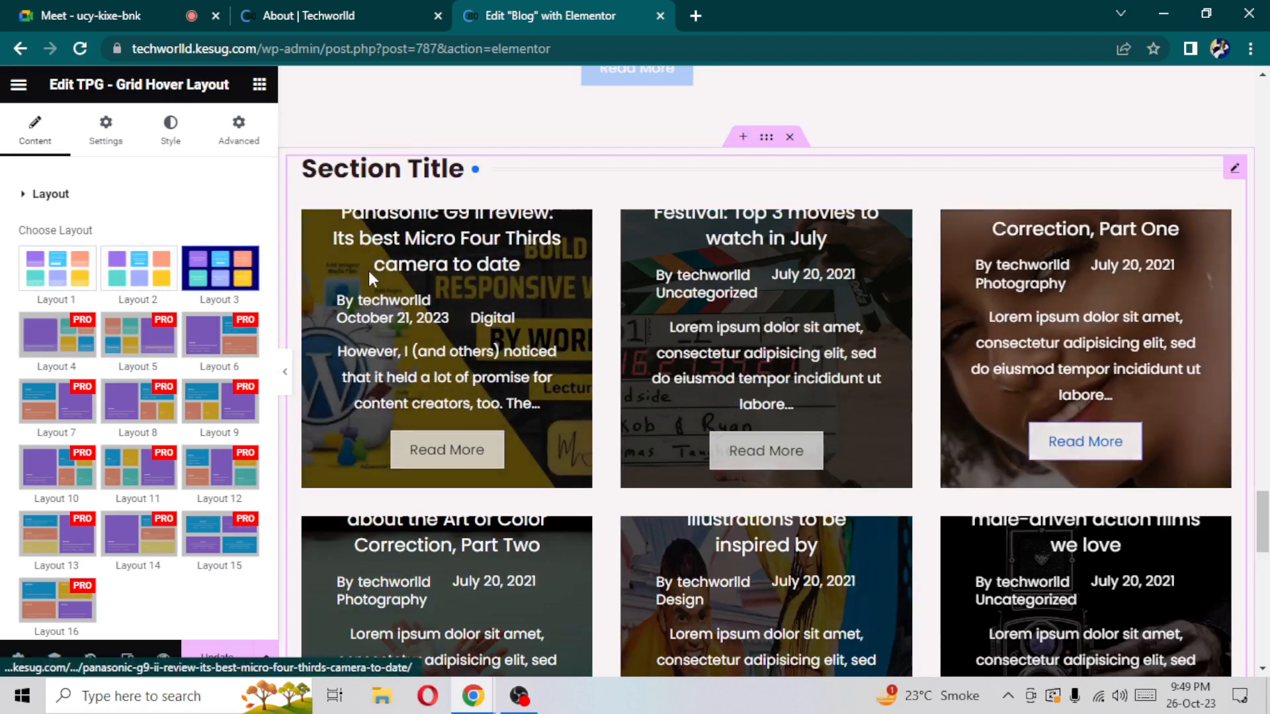
{"action": "left_click", "coordinate": [91, 275]}
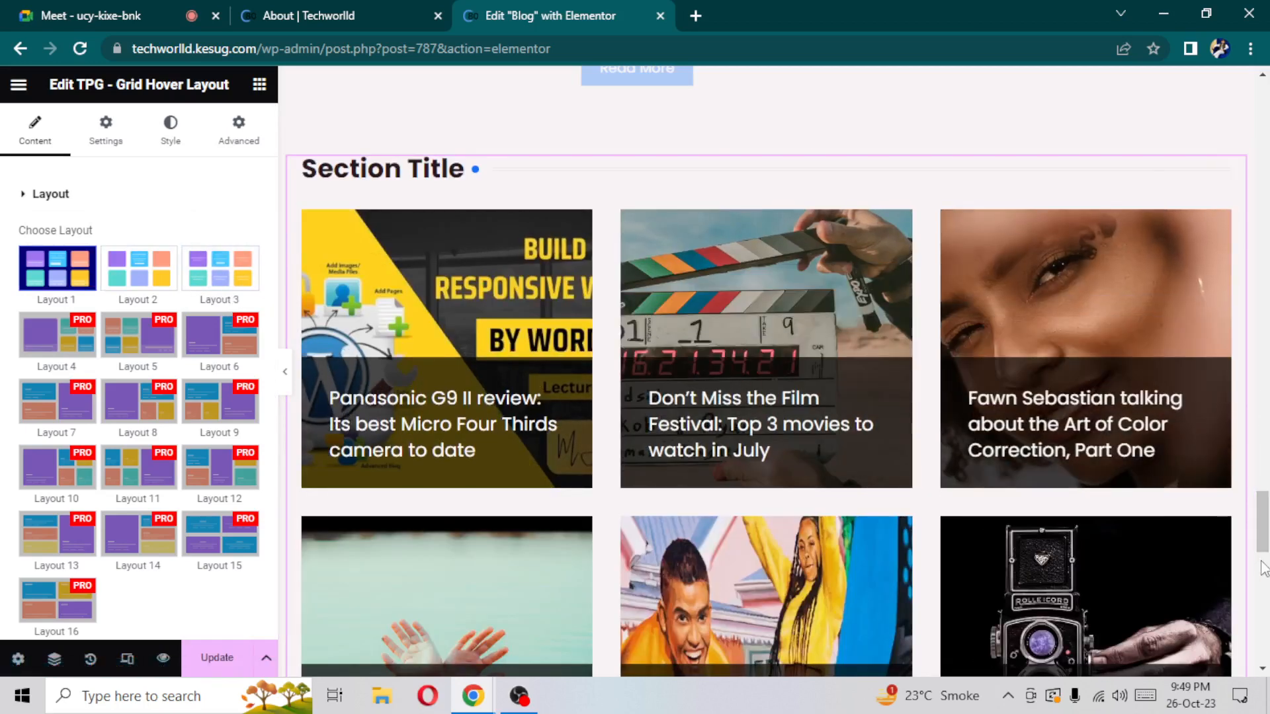
{"action": "left_click_drag", "start_coordinate": [1263, 567], "coordinate": [1264, 530]}
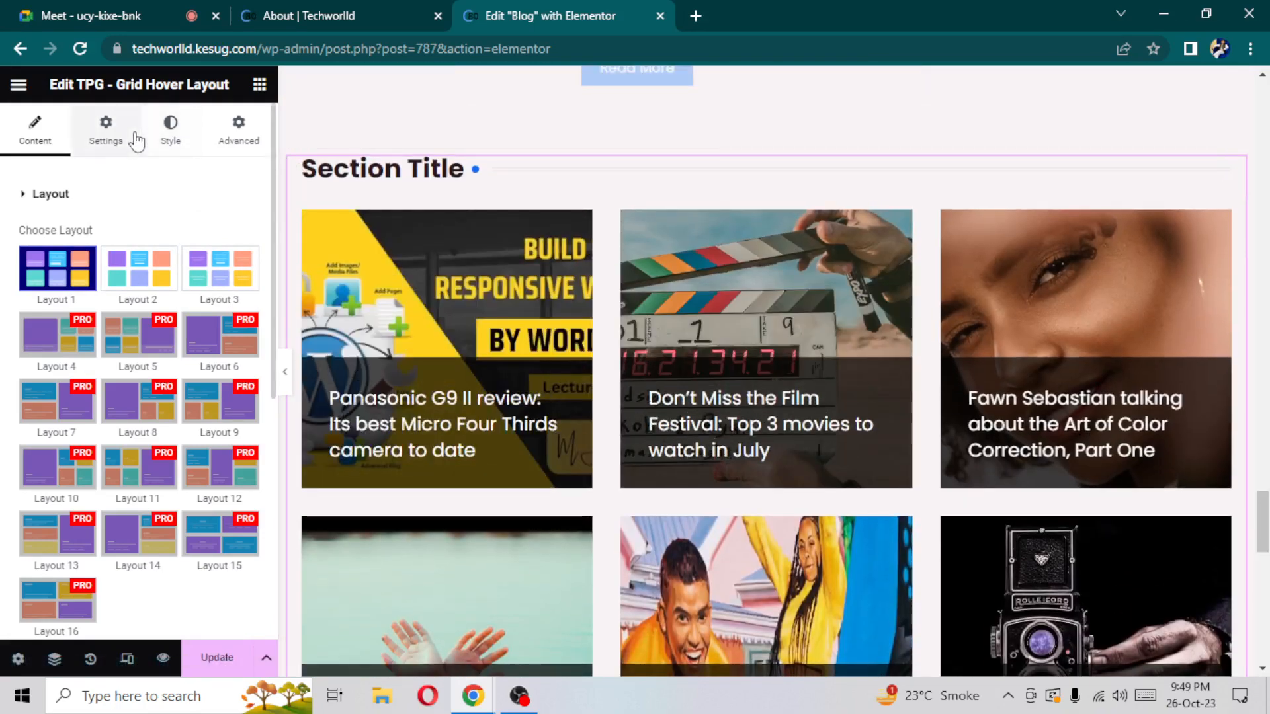
Open the Section Title settings of the TPG Grid Hover Layout widget
{"action": "left_click", "coordinate": [135, 139]}
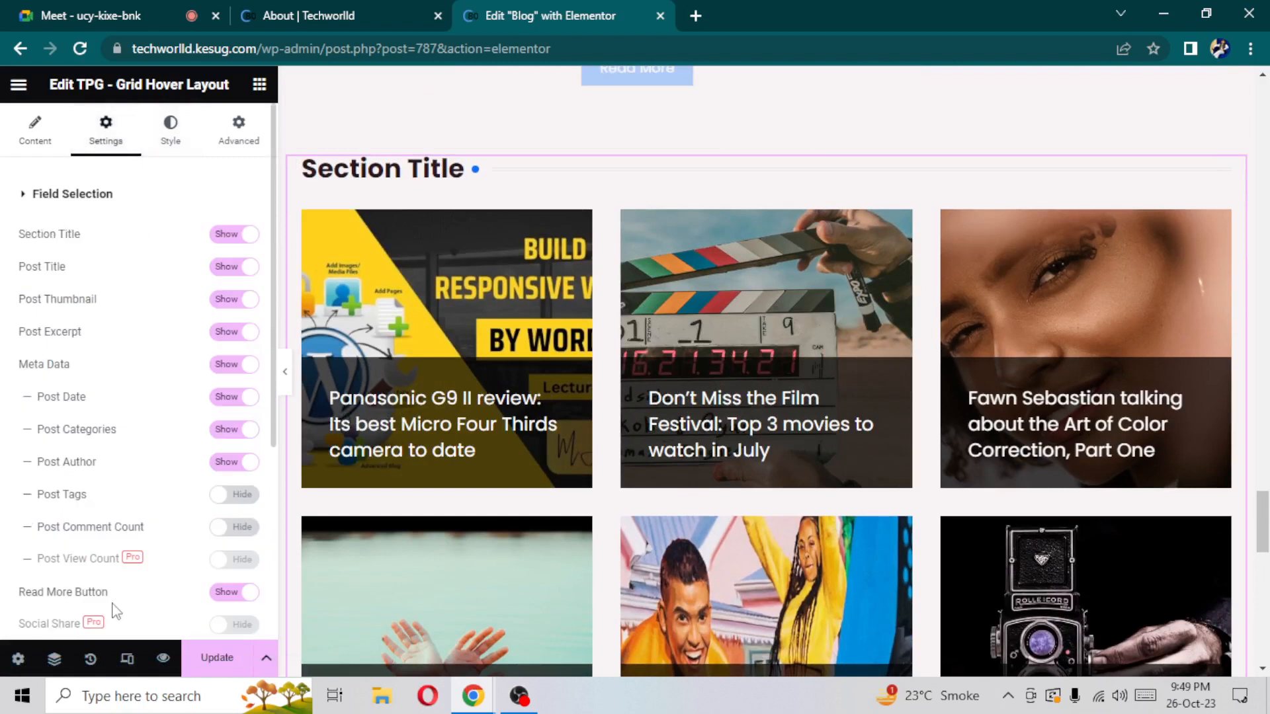
{"action": "scroll", "coordinate": [116, 612], "scroll_direction": "down", "scroll_amount": 3}
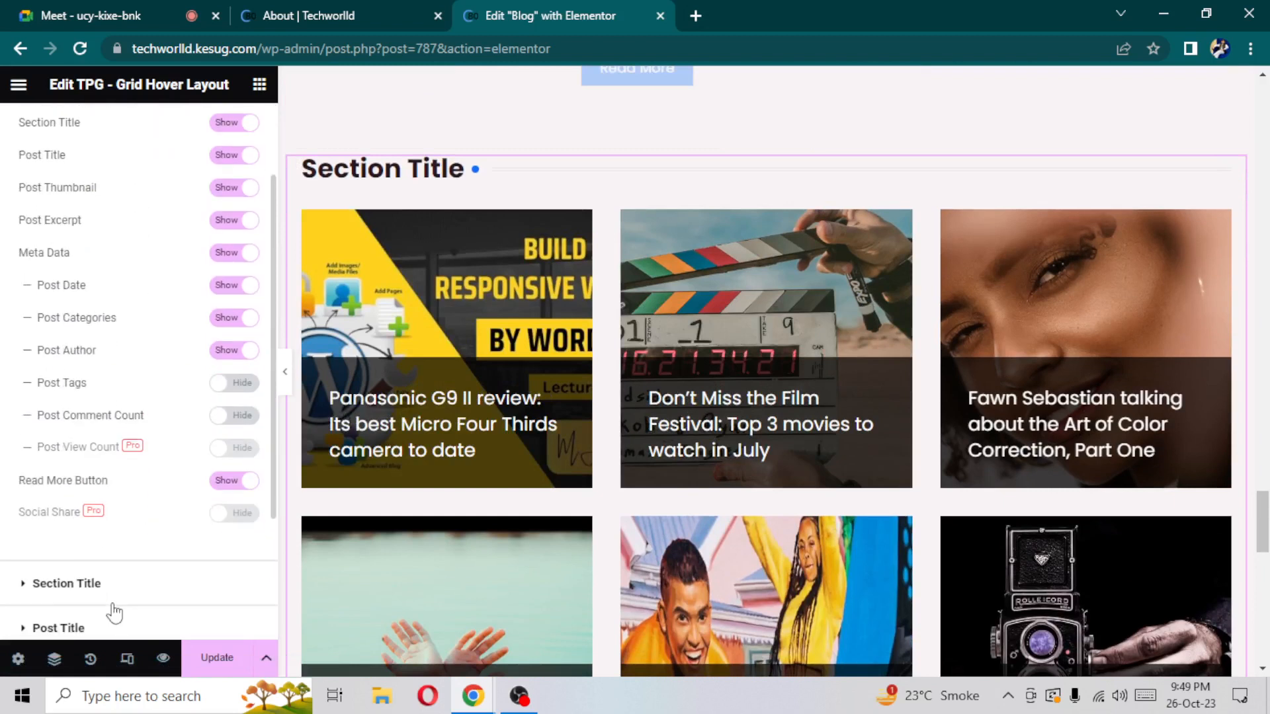
{"action": "left_click", "coordinate": [29, 527]}
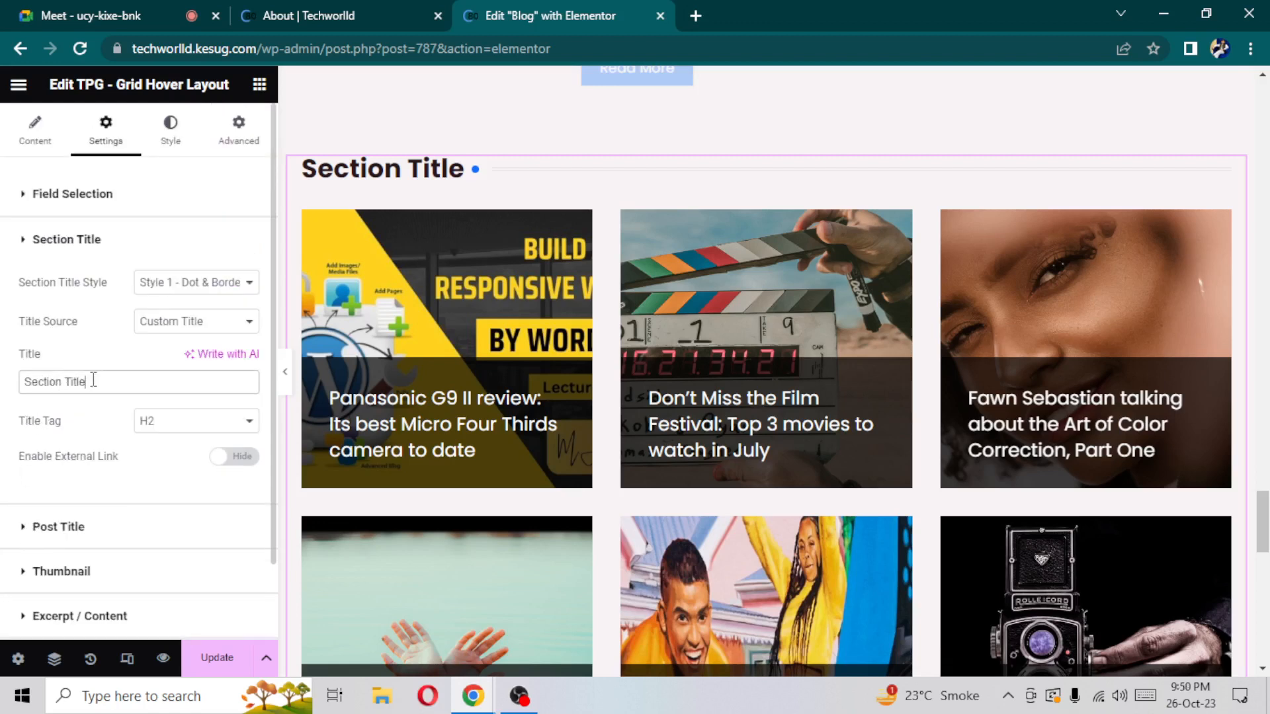
{"action": "left_click_drag", "start_coordinate": [94, 382], "coordinate": [3, 387]}
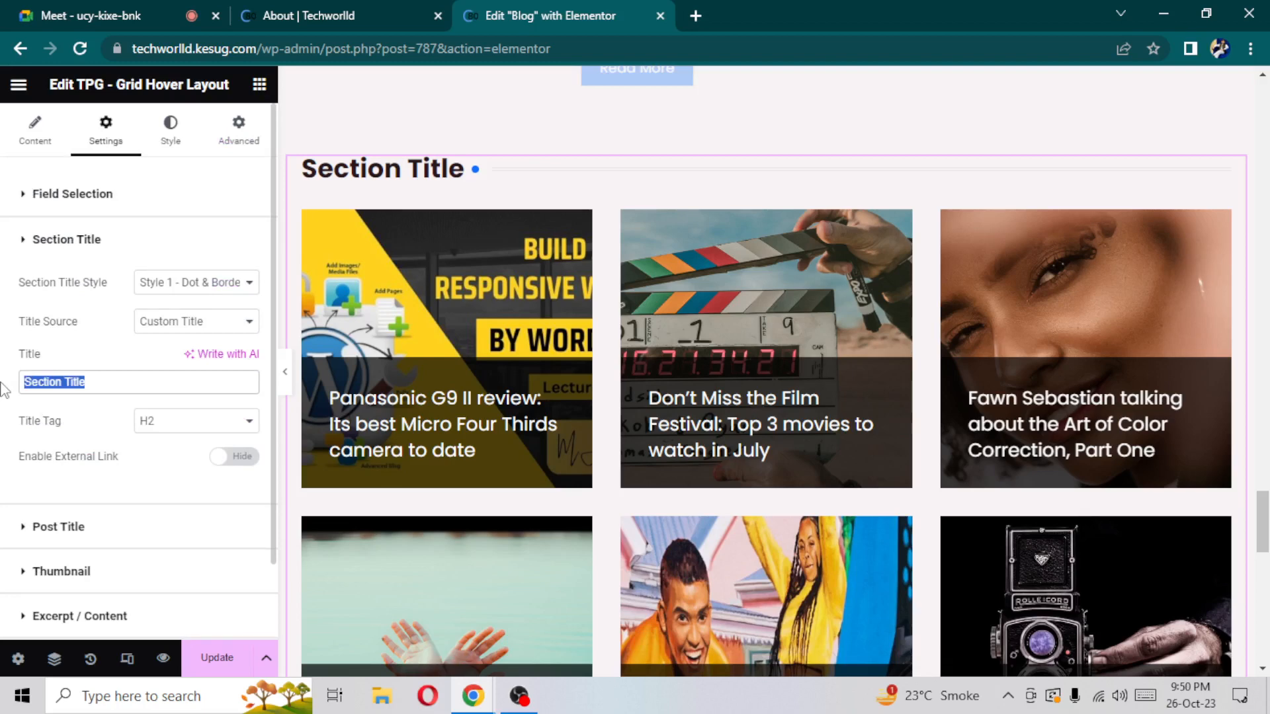
{"action": "type", "text": "Digital ma"}
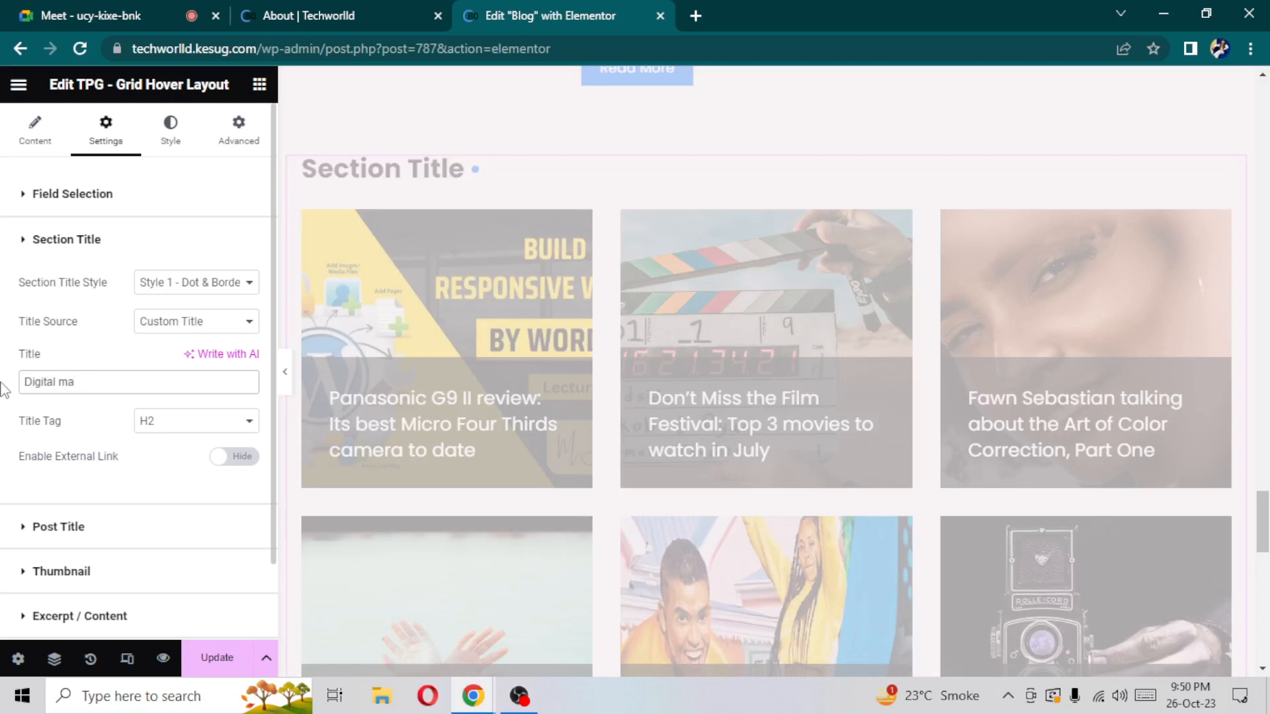
{"action": "key", "text": "BackSpace"}
{"action": "key", "text": "BackSpace"}
{"action": "key", "text": "BackSpace"}
{"action": "key", "text": "BackSpace"}
{"action": "key", "text": "BackSpace"}
{"action": "key", "text": "BackSpace"}
{"action": "key", "text": "BackSpace"}
{"action": "key", "text": "BackSpace"}
{"action": "key", "text": "BackSpace"}
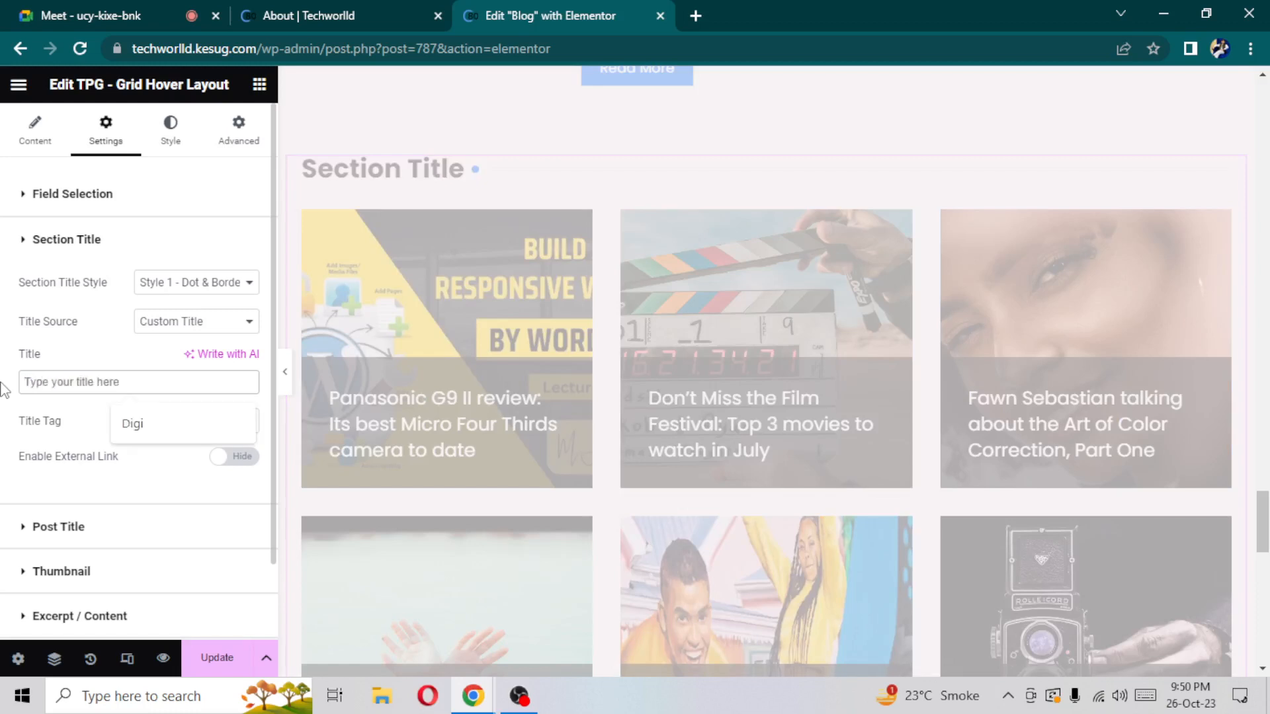
{"action": "left_click", "coordinate": [159, 434]}
{"action": "left_click", "coordinate": [144, 429]}
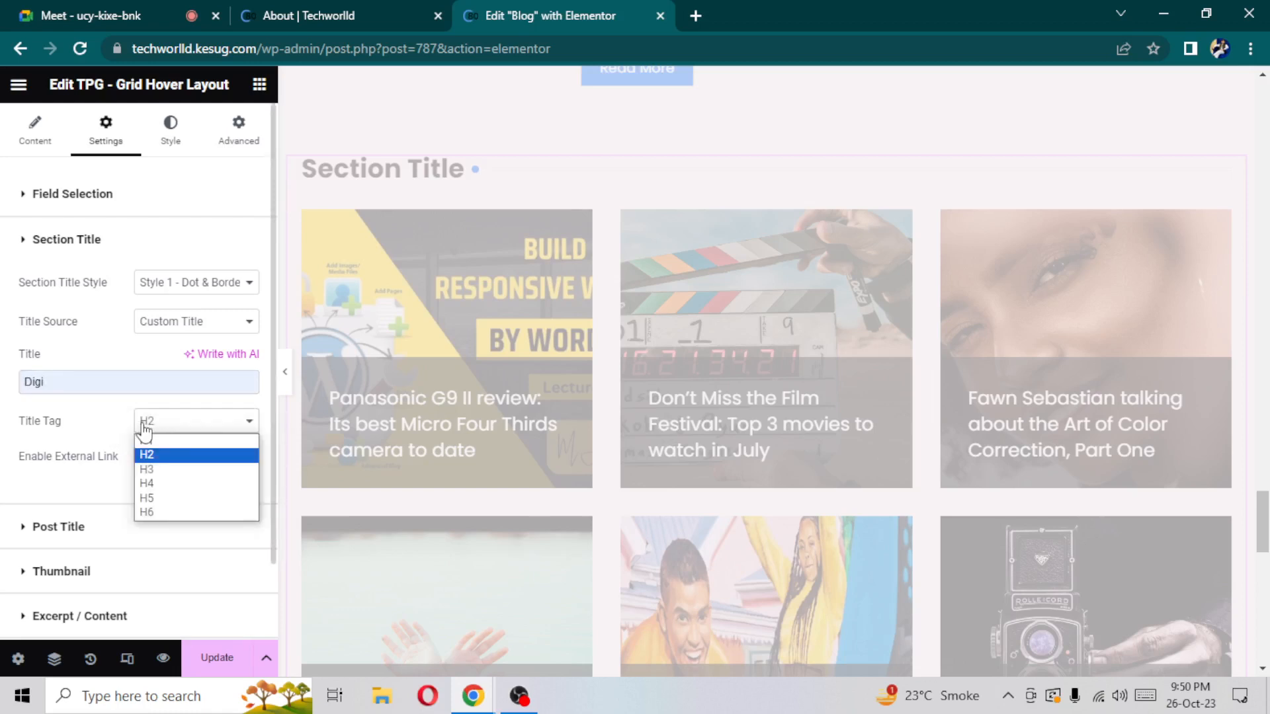
Replace the custom section title text of the TPG Grid Hover Layout widget with "reelancing"
{"action": "left_click", "coordinate": [77, 371]}
{"action": "left_click_drag", "start_coordinate": [77, 372], "coordinate": [3, 389]}
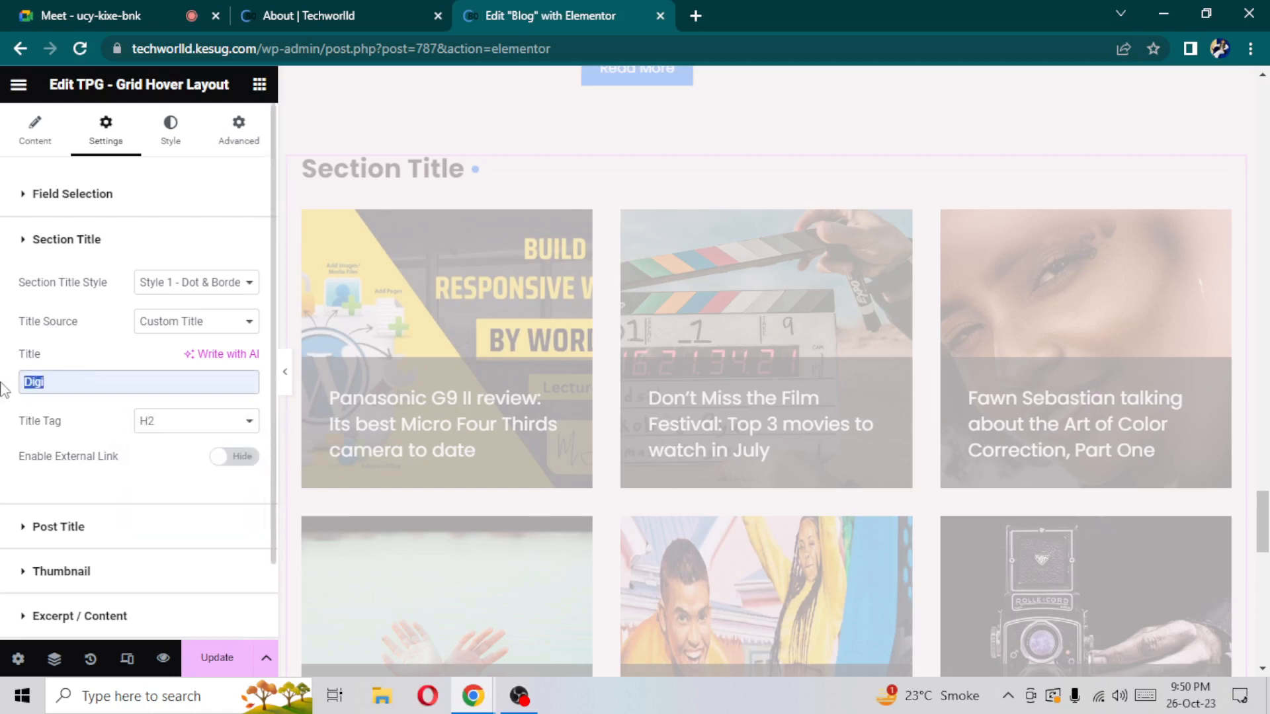
{"action": "type", "text": "reelancin"}
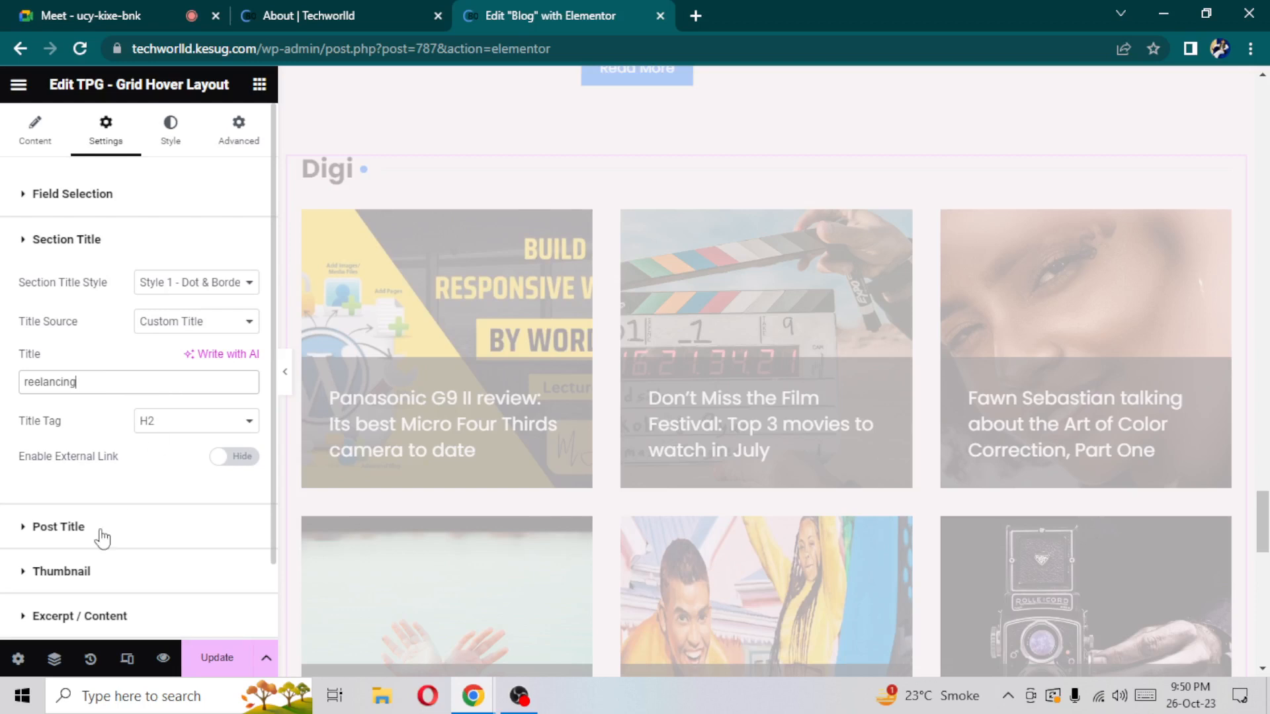
Set the section title color of the TPG Grid Hover Layout widget to bright red
{"action": "left_click", "coordinate": [171, 136]}
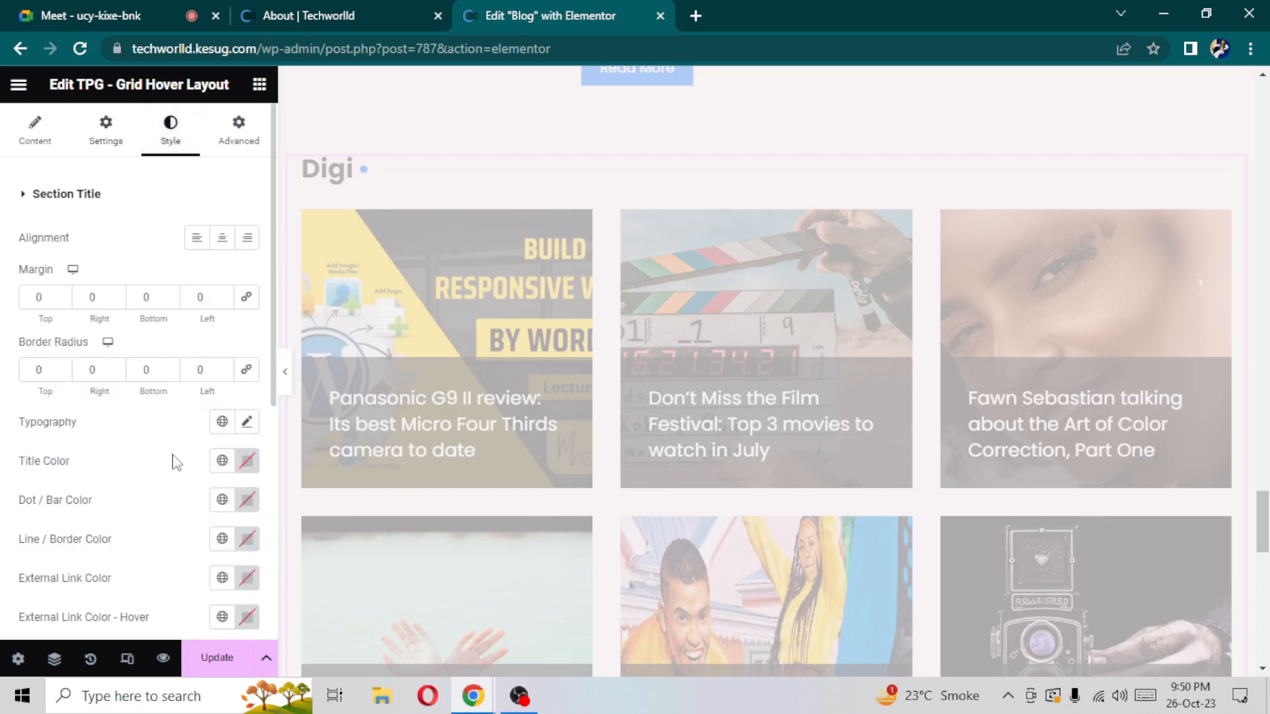
{"action": "left_click", "coordinate": [247, 461]}
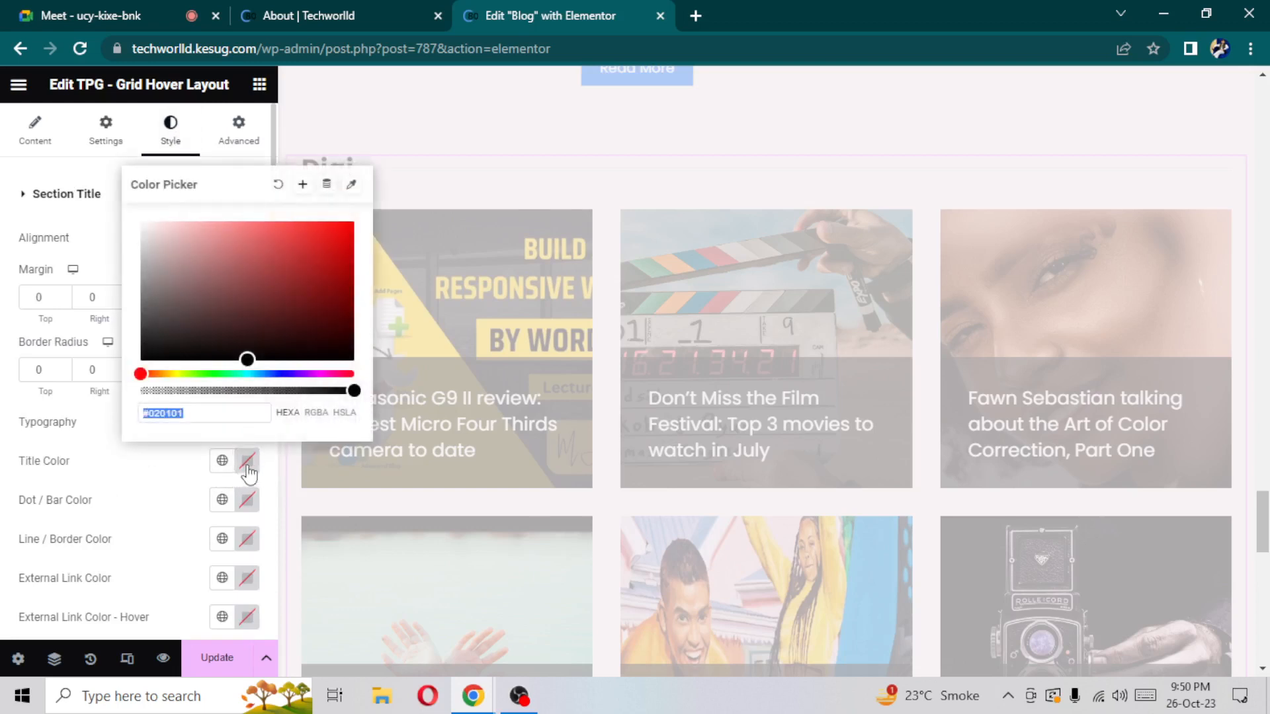
{"action": "left_click", "coordinate": [253, 358]}
{"action": "left_click_drag", "start_coordinate": [337, 246], "coordinate": [360, 218]}
{"action": "left_click", "coordinate": [414, 138]}
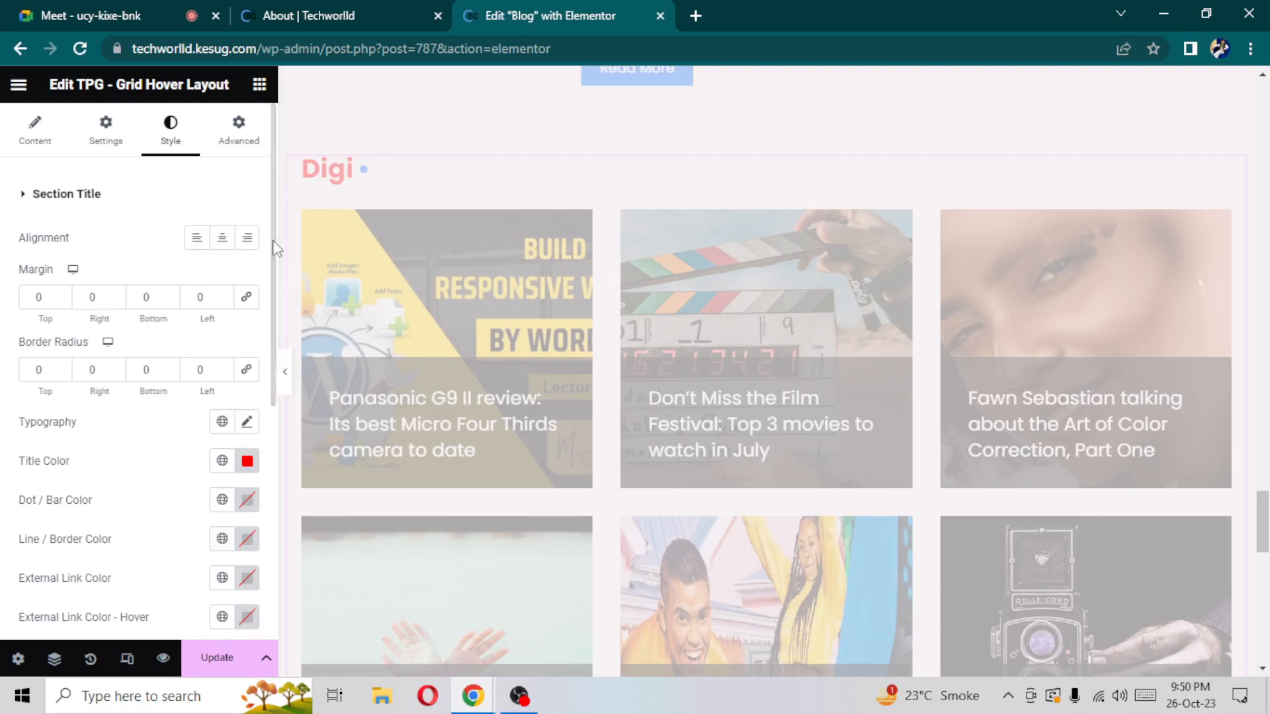
Save the Blog page by updating it with the new grid hover section
{"action": "left_click", "coordinate": [248, 149]}
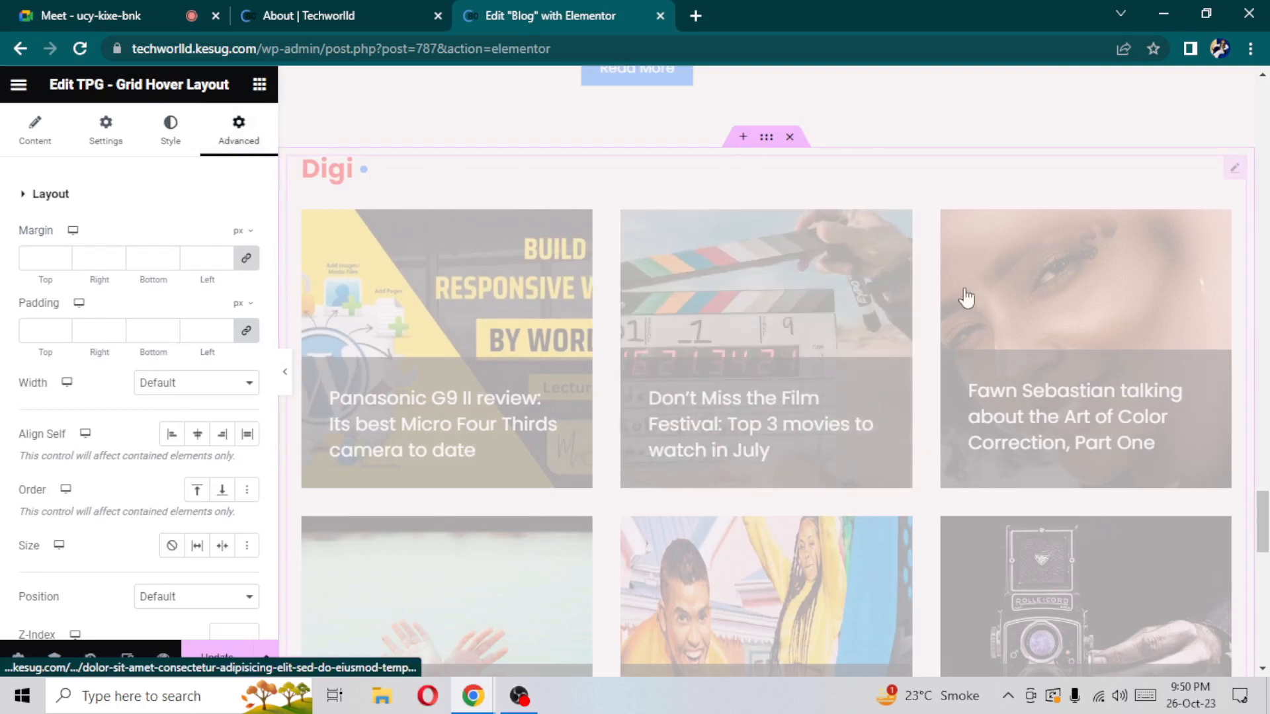
{"action": "mouse_move", "coordinate": [1260, 523]}
{"action": "left_mouse_down"}
{"action": "mouse_move", "coordinate": [1260, 644]}
{"action": "mouse_move", "coordinate": [1260, 530]}
{"action": "left_mouse_up"}
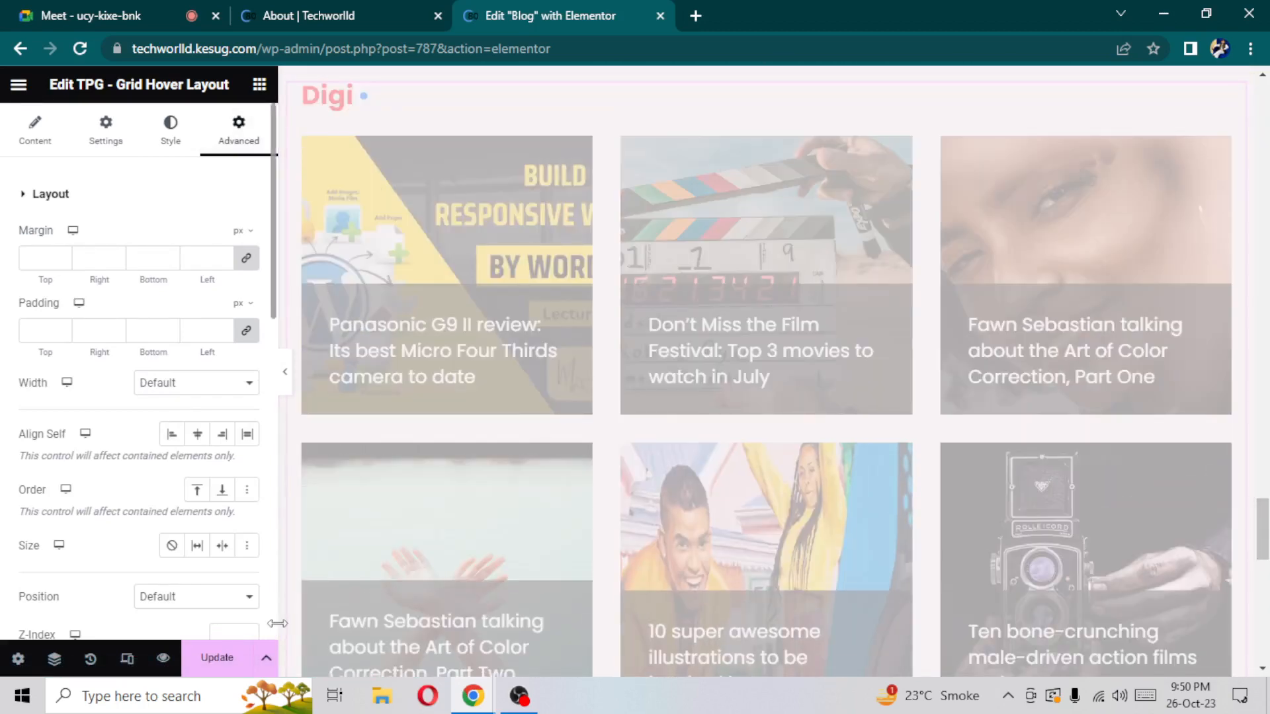
{"action": "left_click", "coordinate": [213, 658]}
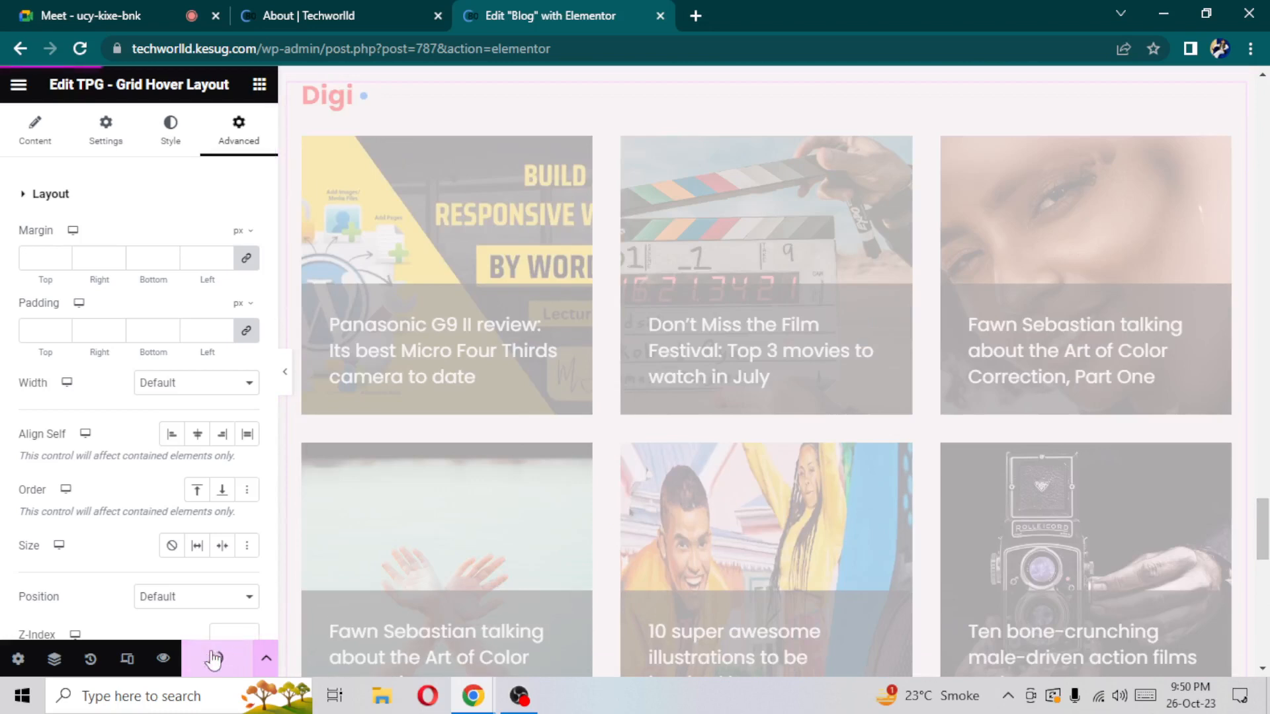